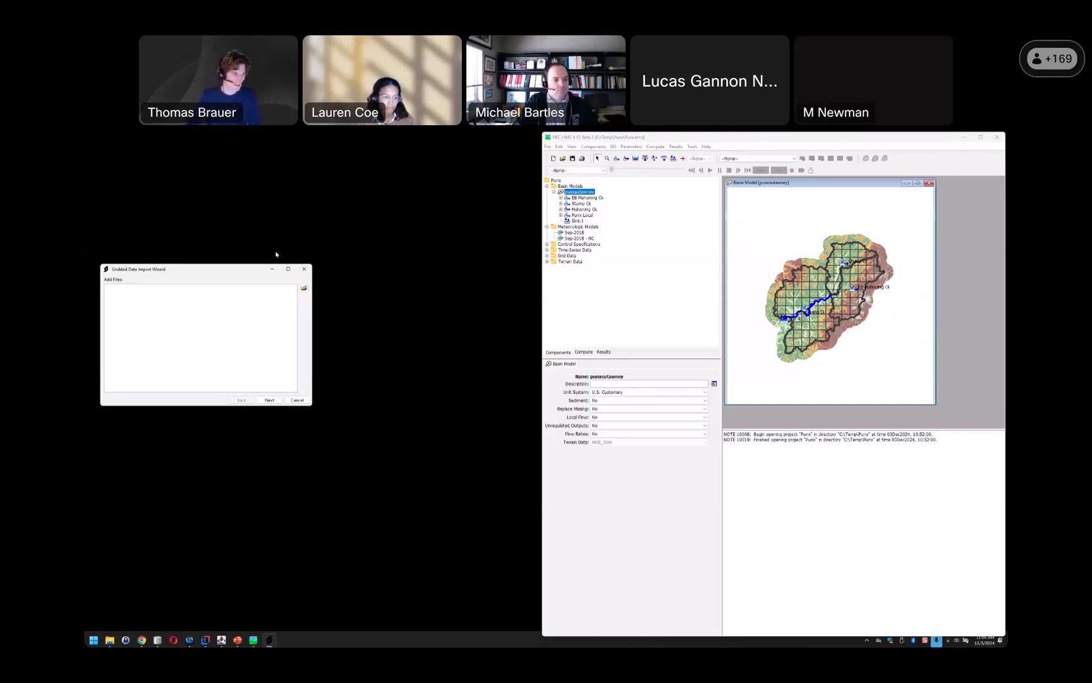
left_click_drag(240, 270, 380, 230)
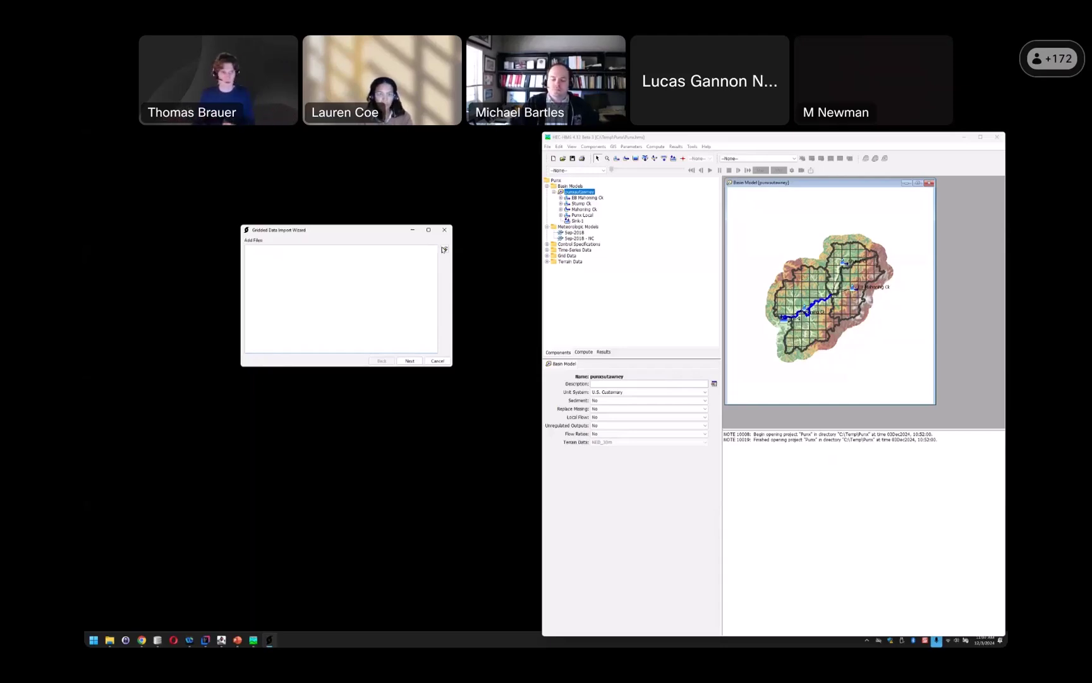
left_click(548, 146)
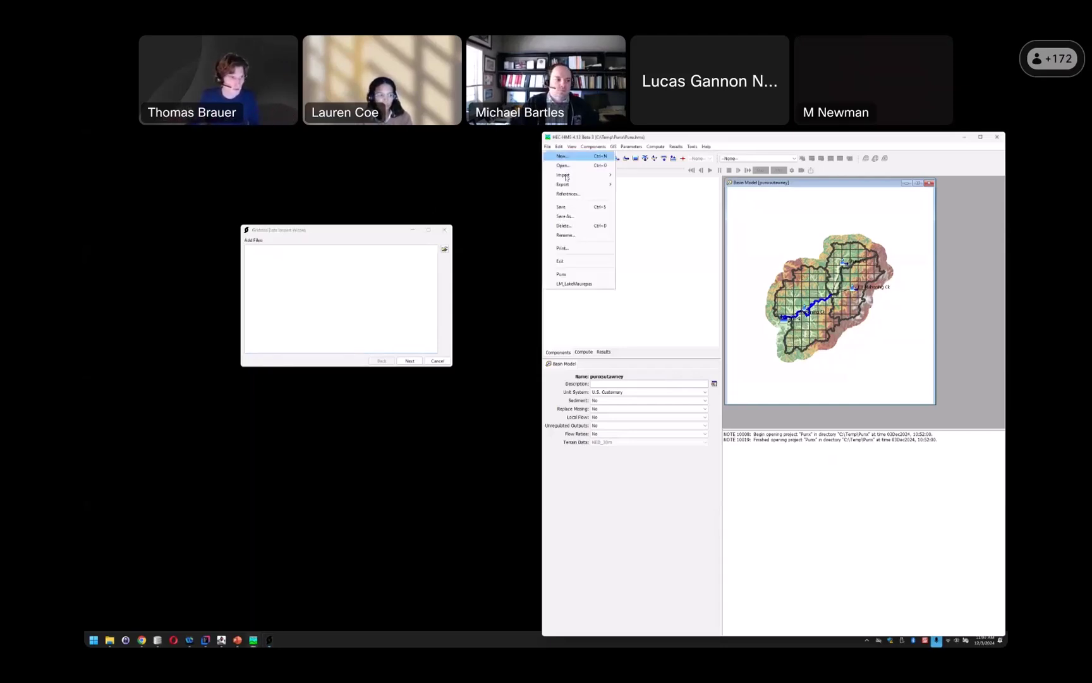
mouse_move(565, 174)
mouse_move(642, 238)
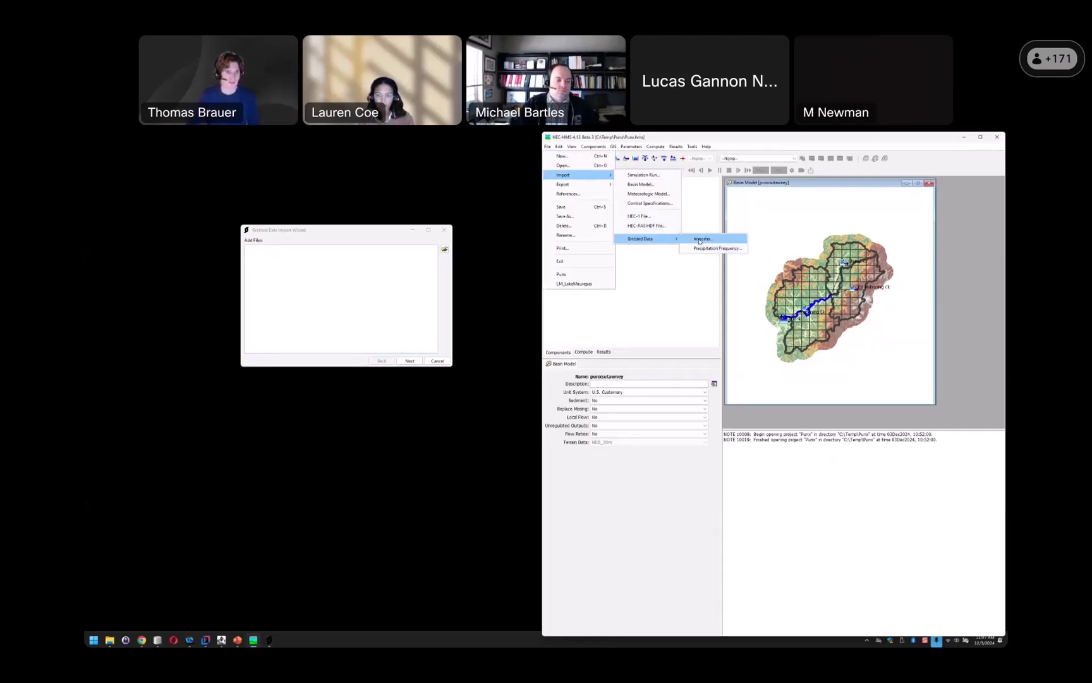
left_click(367, 233)
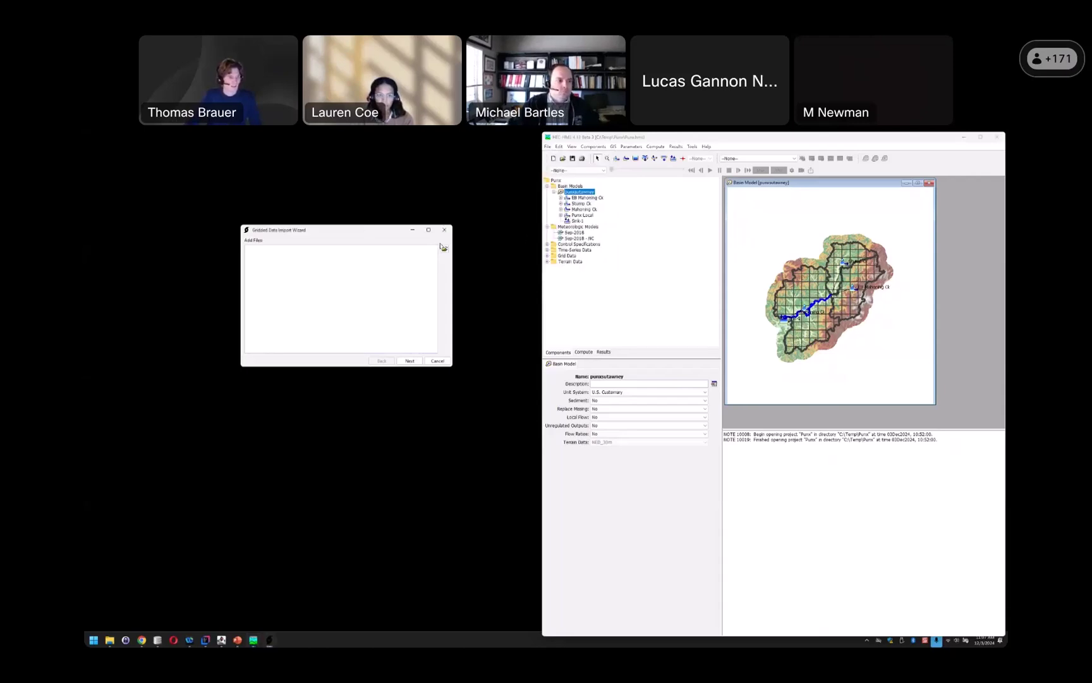
Add all MRMS GRIB2 files from the qpe folder to the import wizard and choose the GaugeCorrQPE01H_altitude_above_msl variable.
left_click(445, 250)
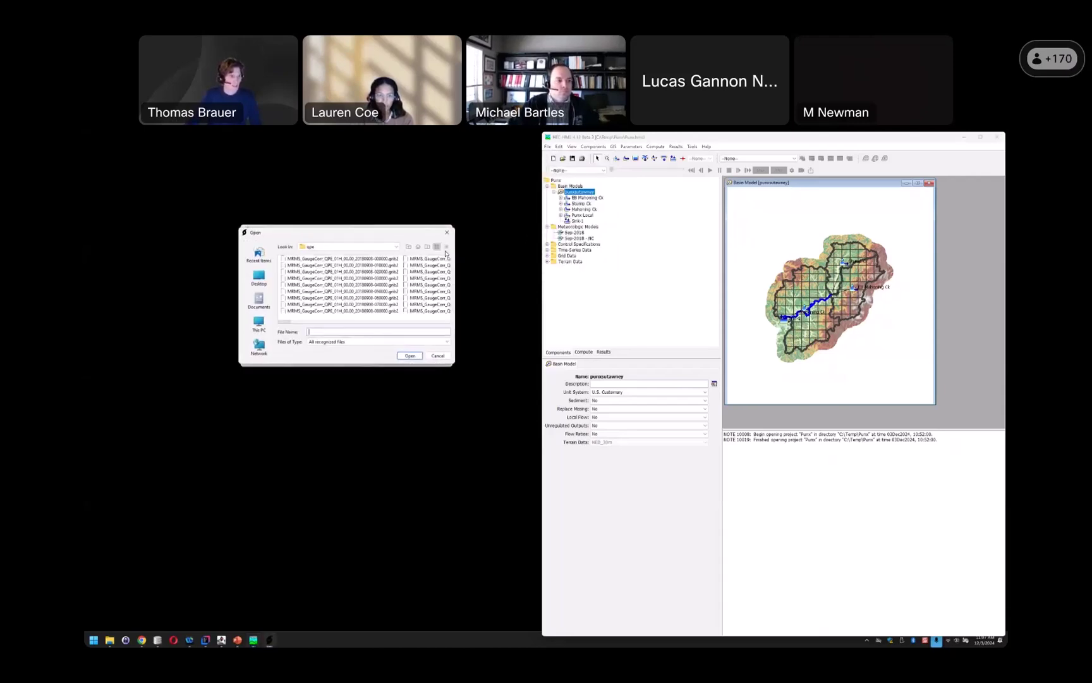
left_click(391, 286)
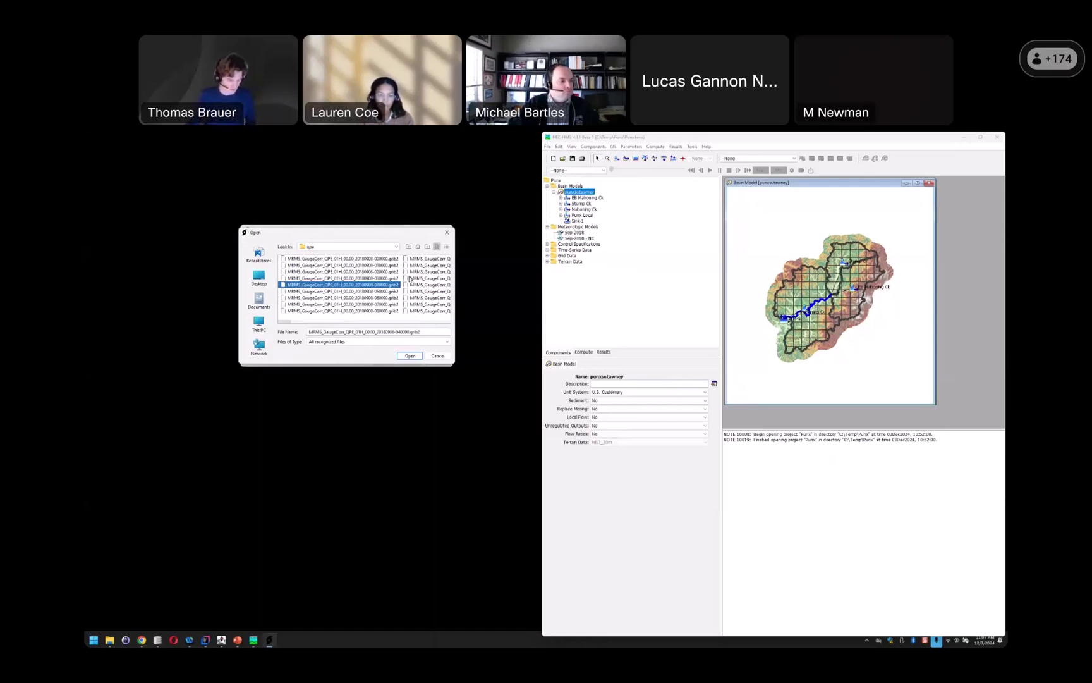
key("ctrl+a")
left_click(411, 355)
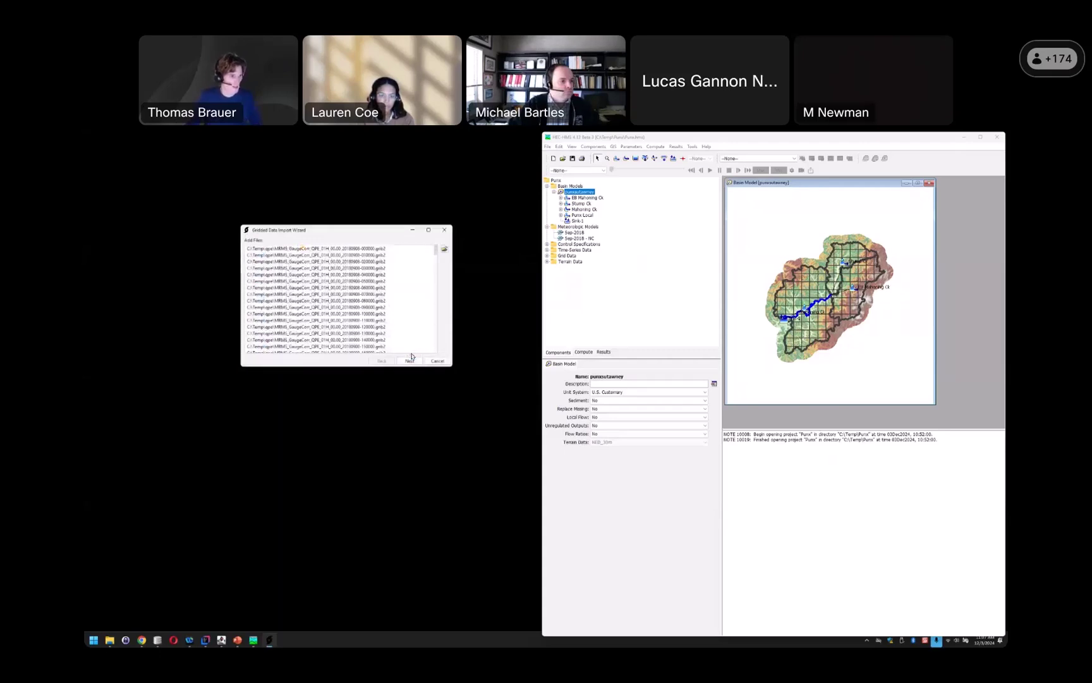
left_click(414, 361)
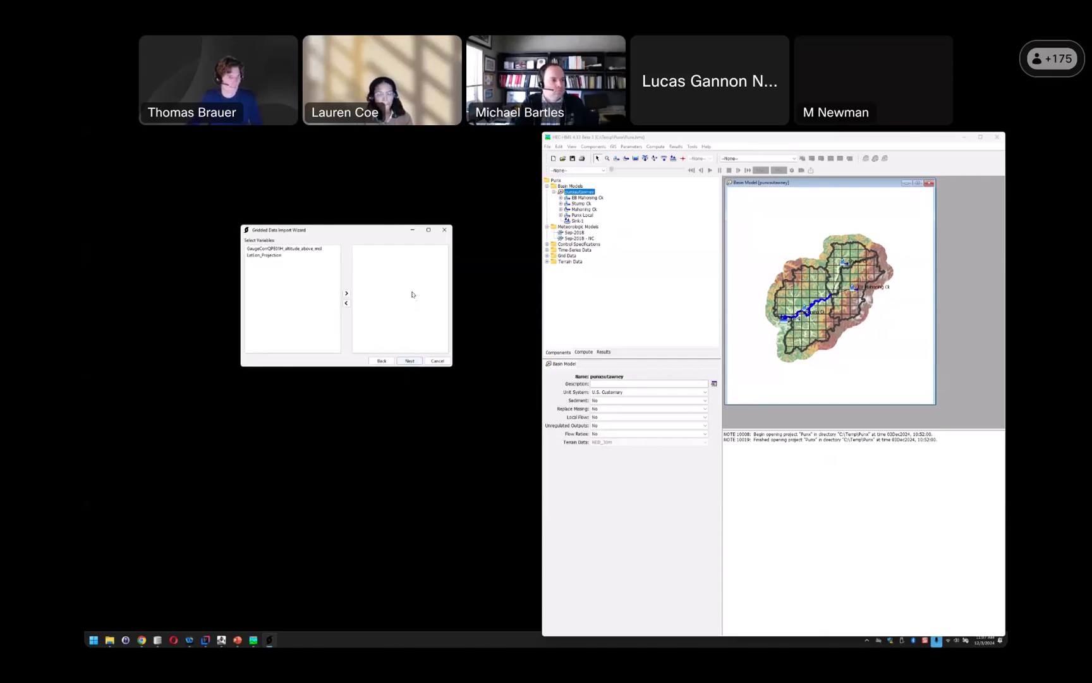
double_click(312, 249)
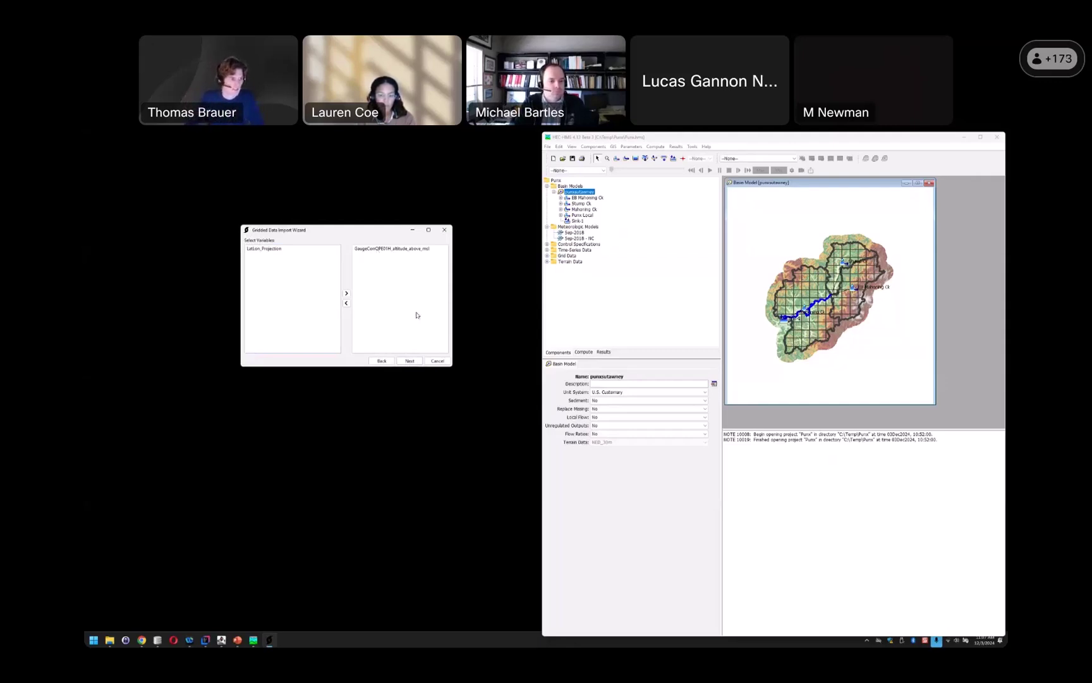
left_click(410, 360)
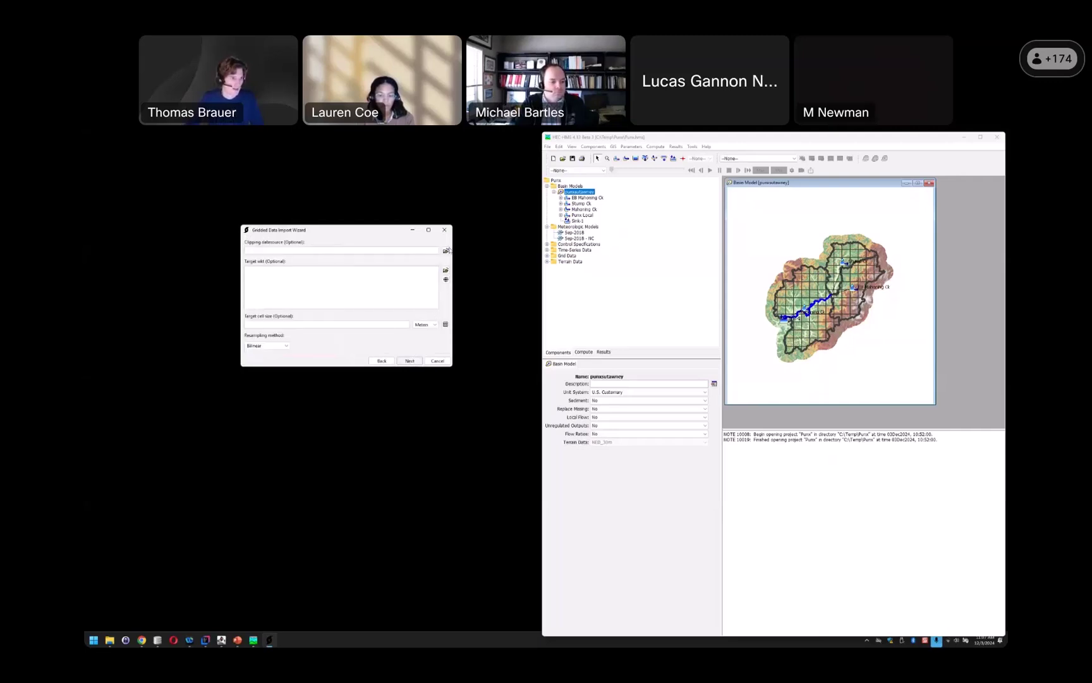
Use punx.shp from the Temp folder as the clipping datasource and set the target projection to SHG.
left_click(448, 250)
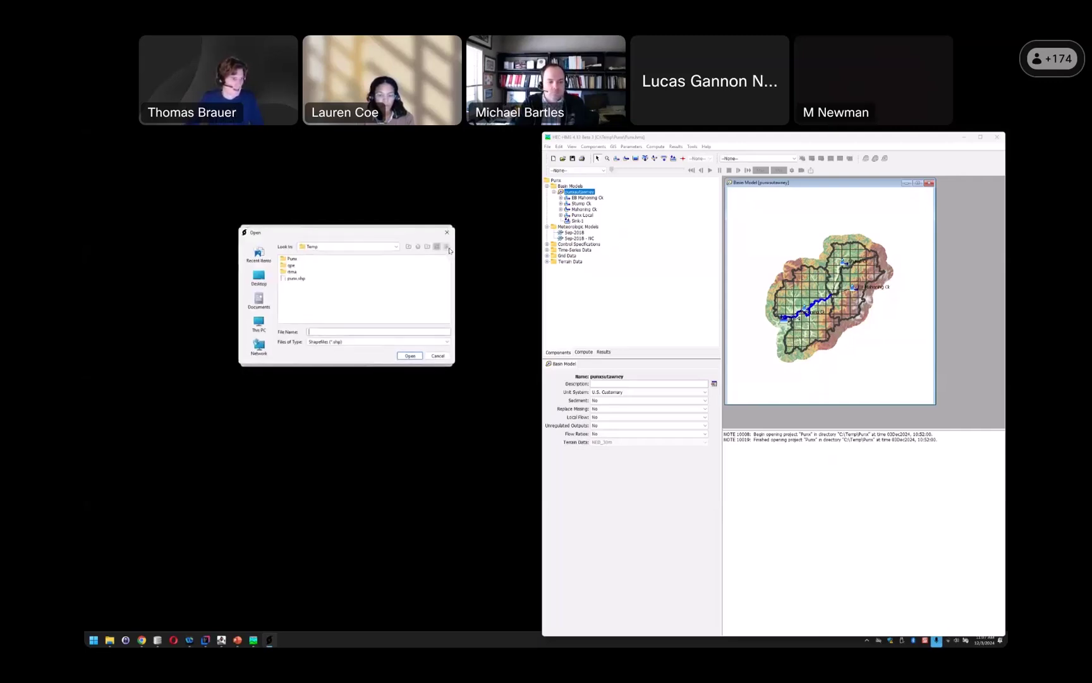
double_click(295, 278)
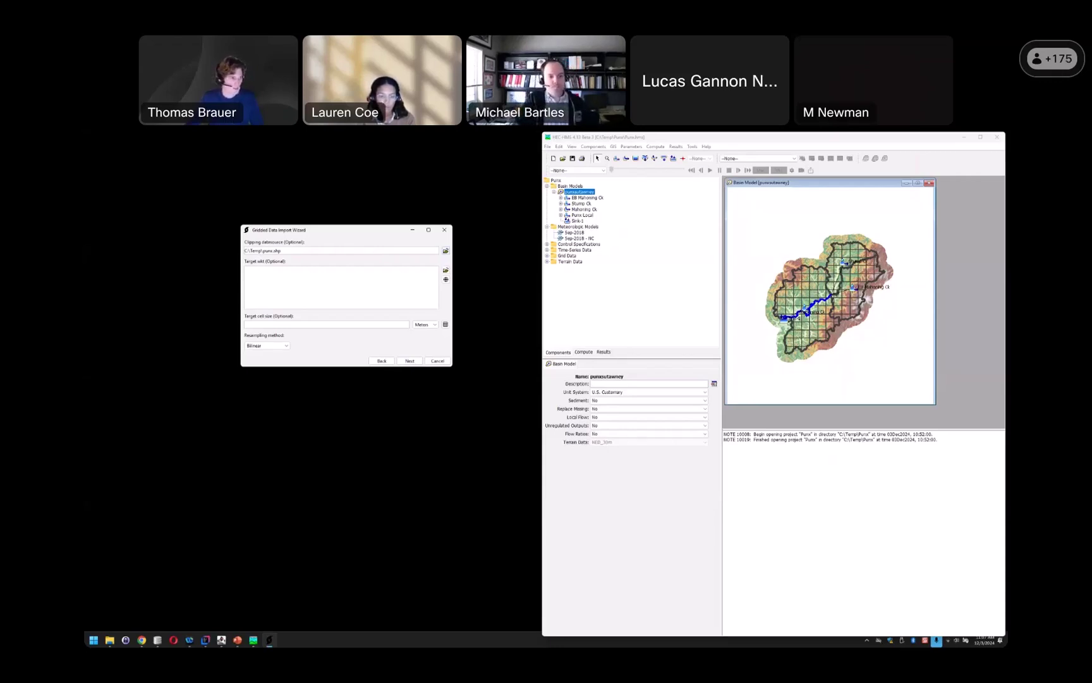
left_click(446, 281)
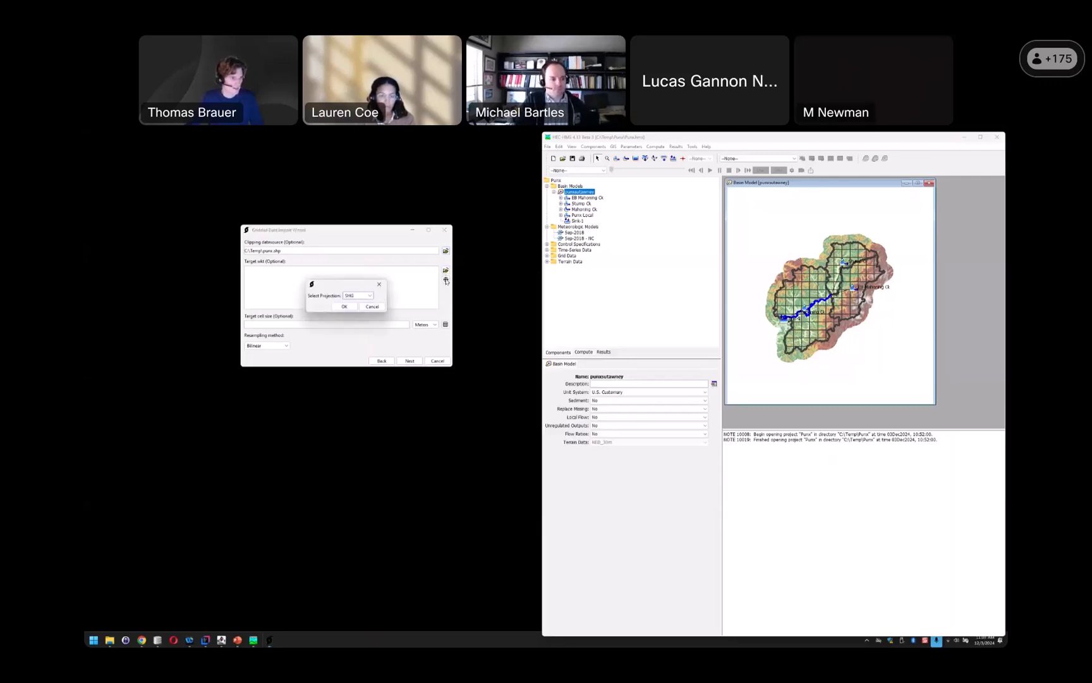
left_click(345, 306)
scroll(340, 288, "up", 5)
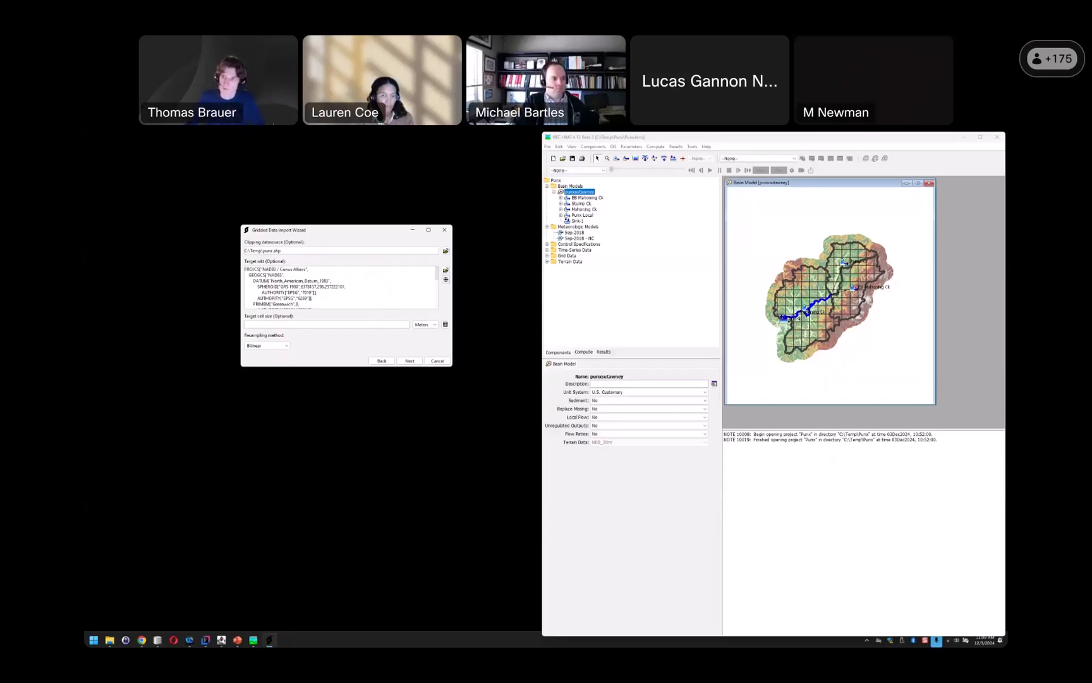
Set the target cell size to 2000 meters and continue to the destination page.
left_click(445, 323)
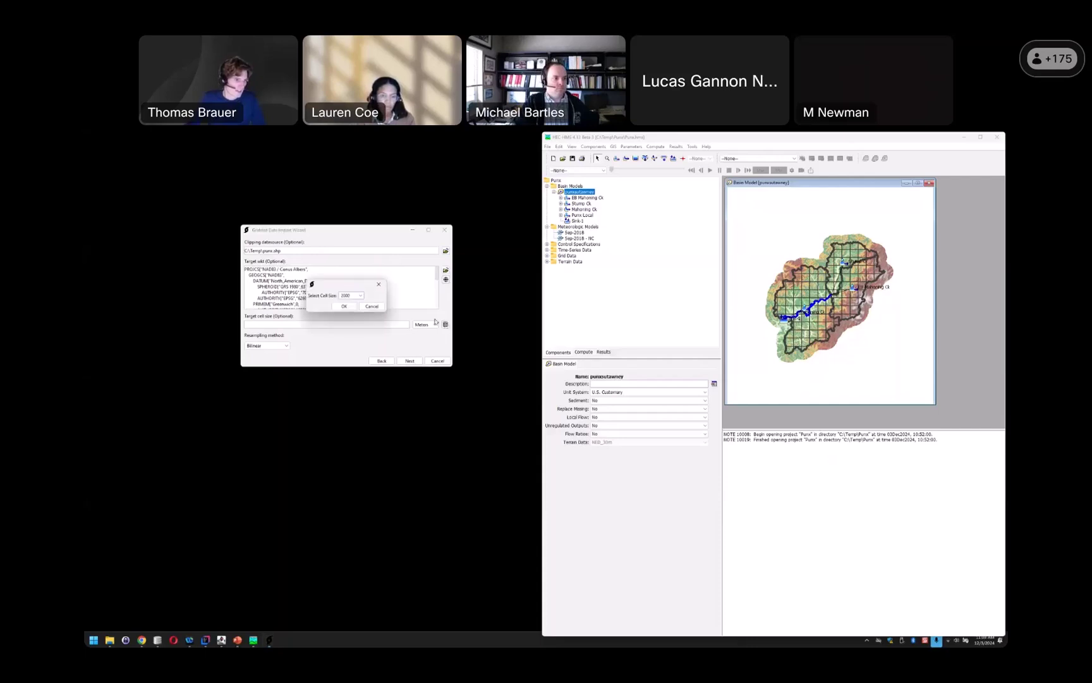
left_click(345, 307)
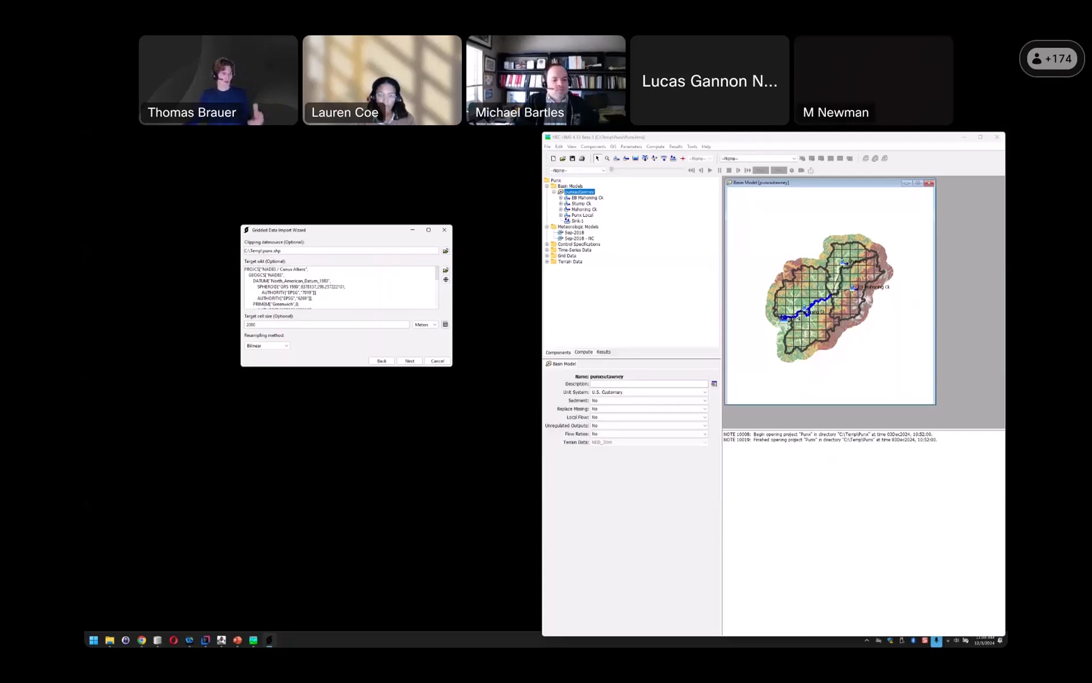
left_click(408, 361)
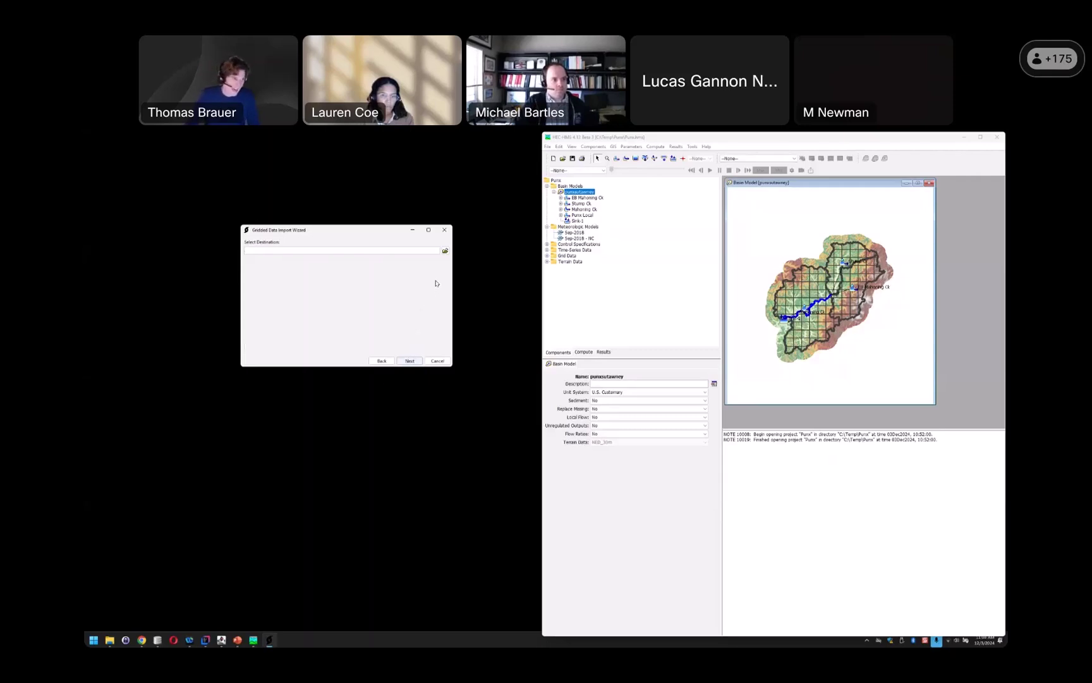
Set the import destination to a NetCDF file named precip.nc in the Punx project's data folder and run the import.
left_click(445, 251)
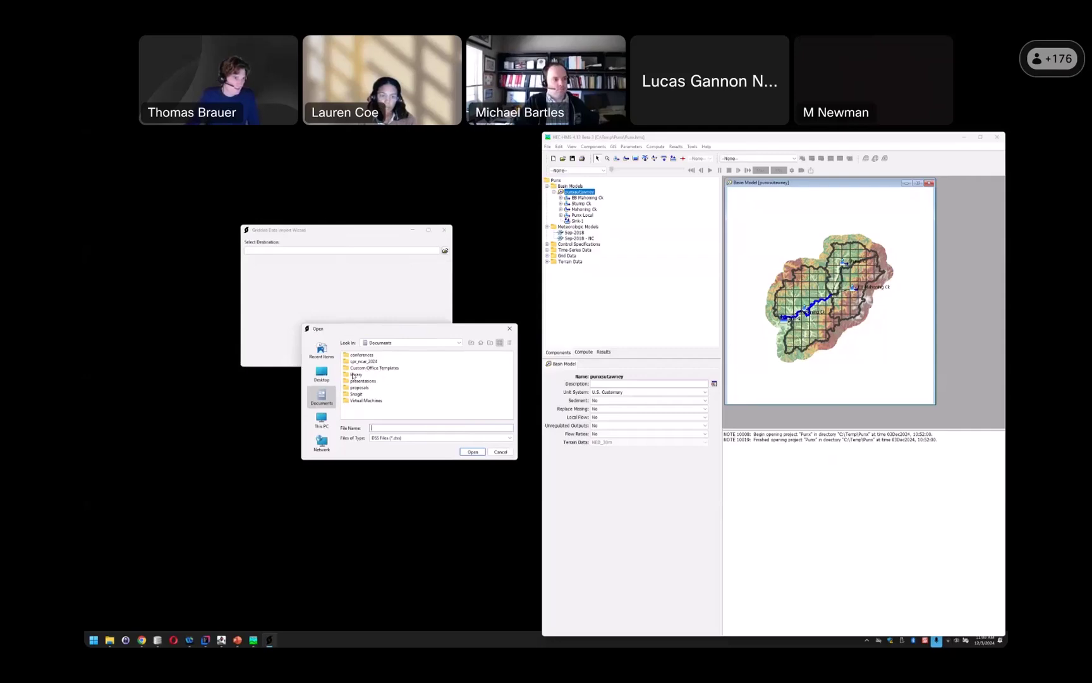
left_click(322, 420)
double_click(358, 356)
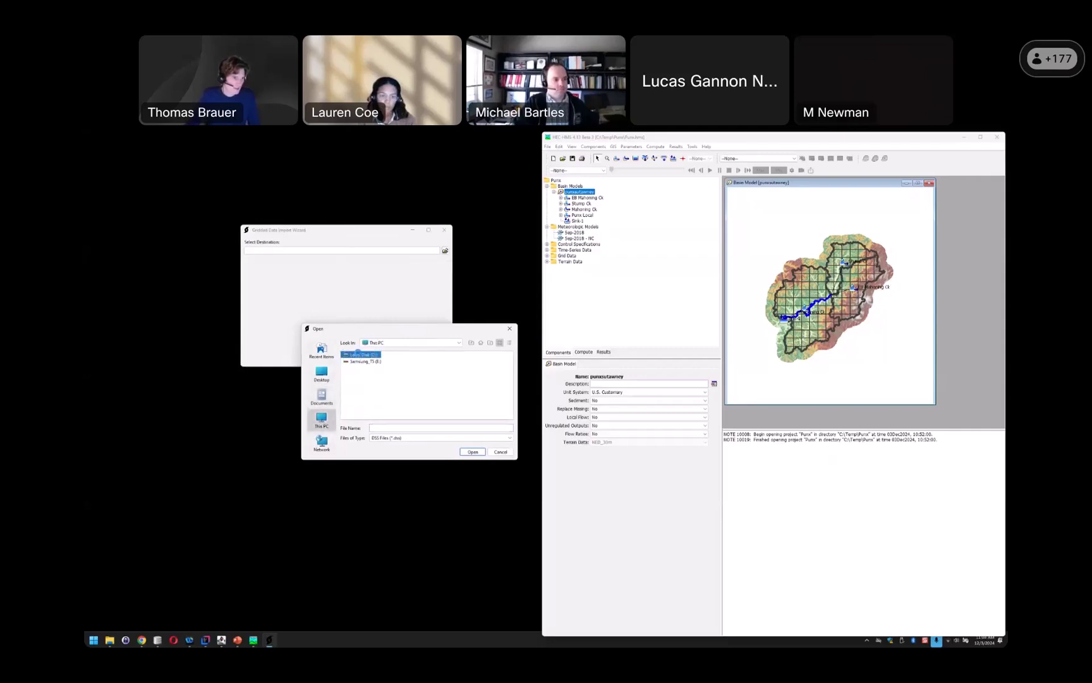
double_click(356, 413)
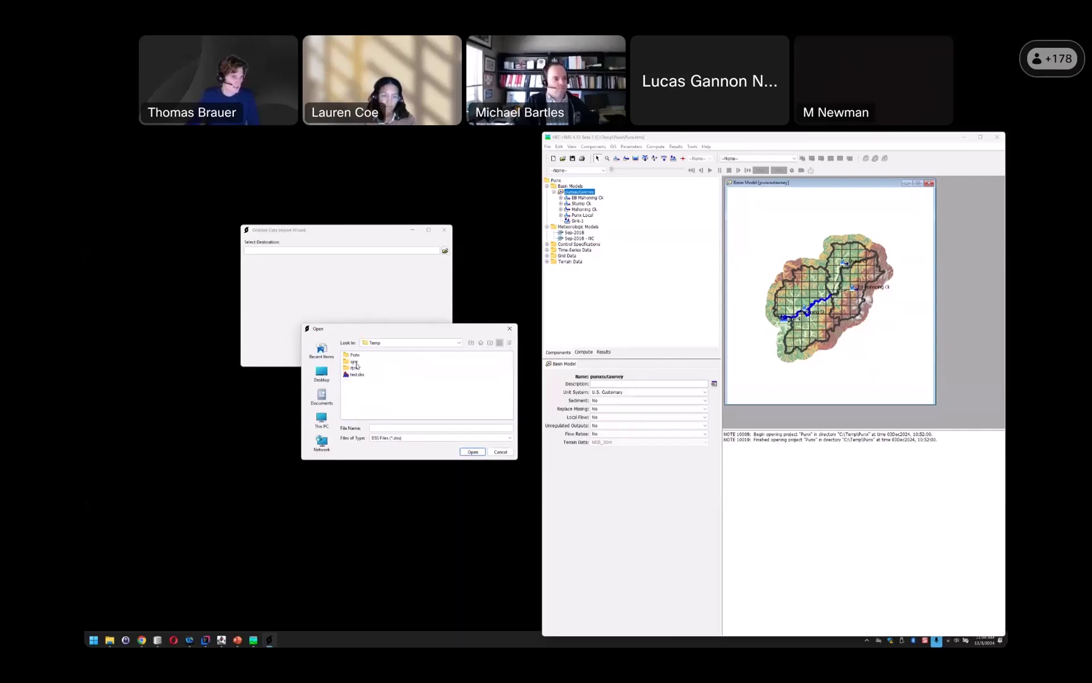
double_click(356, 362)
double_click(354, 368)
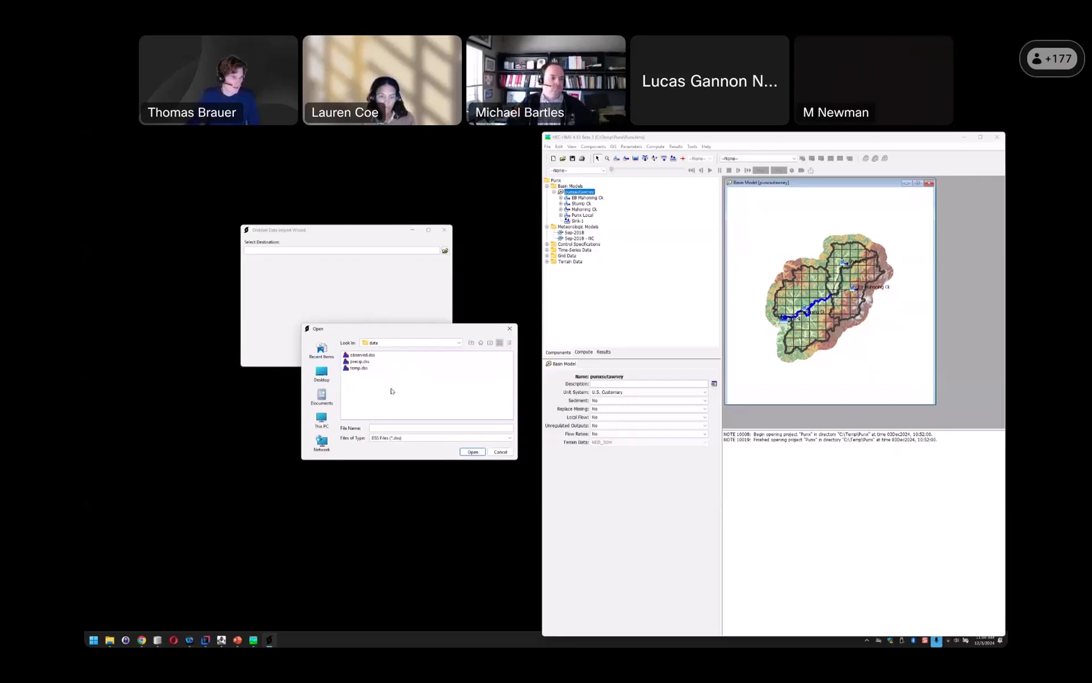
left_click(402, 441)
left_click(397, 453)
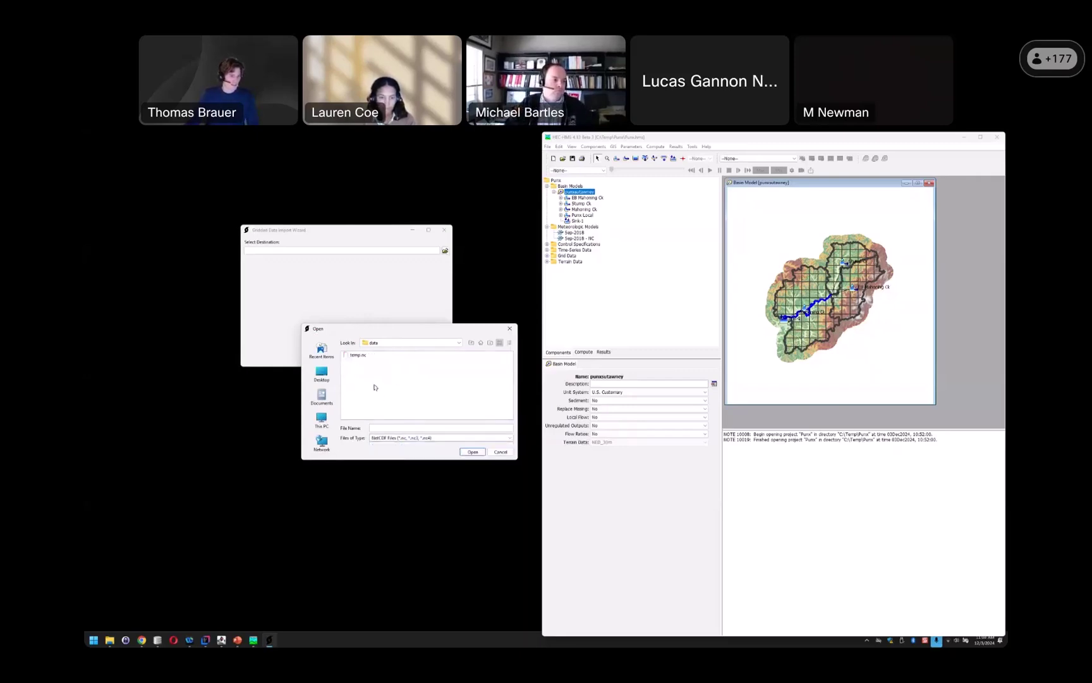
left_click(395, 428)
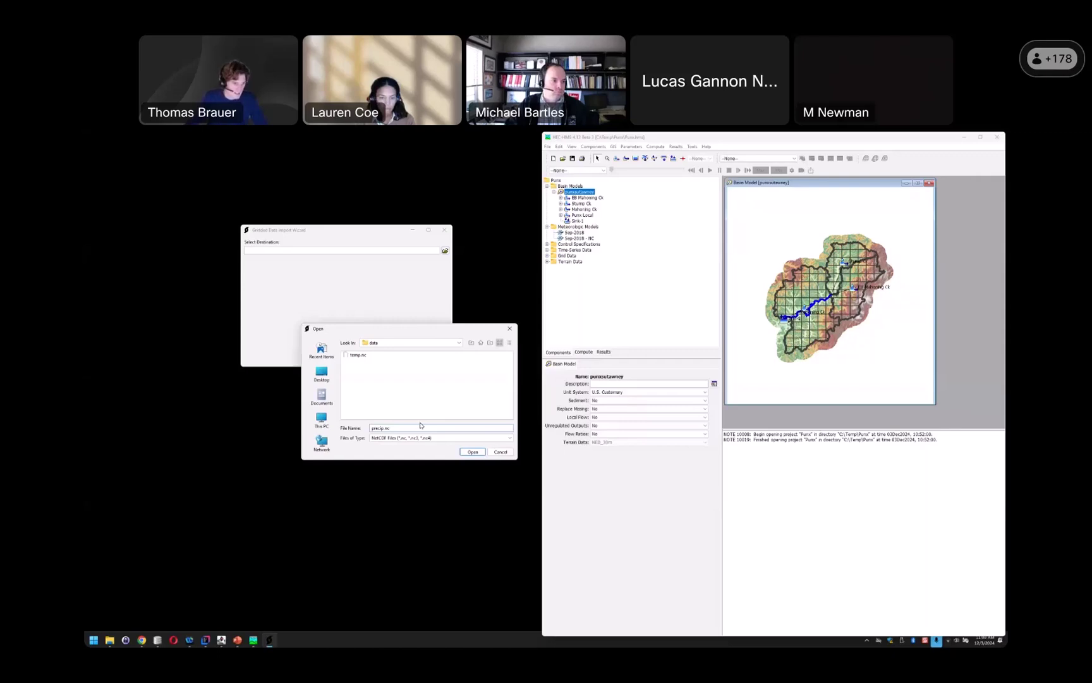
left_click(473, 452)
left_click(411, 360)
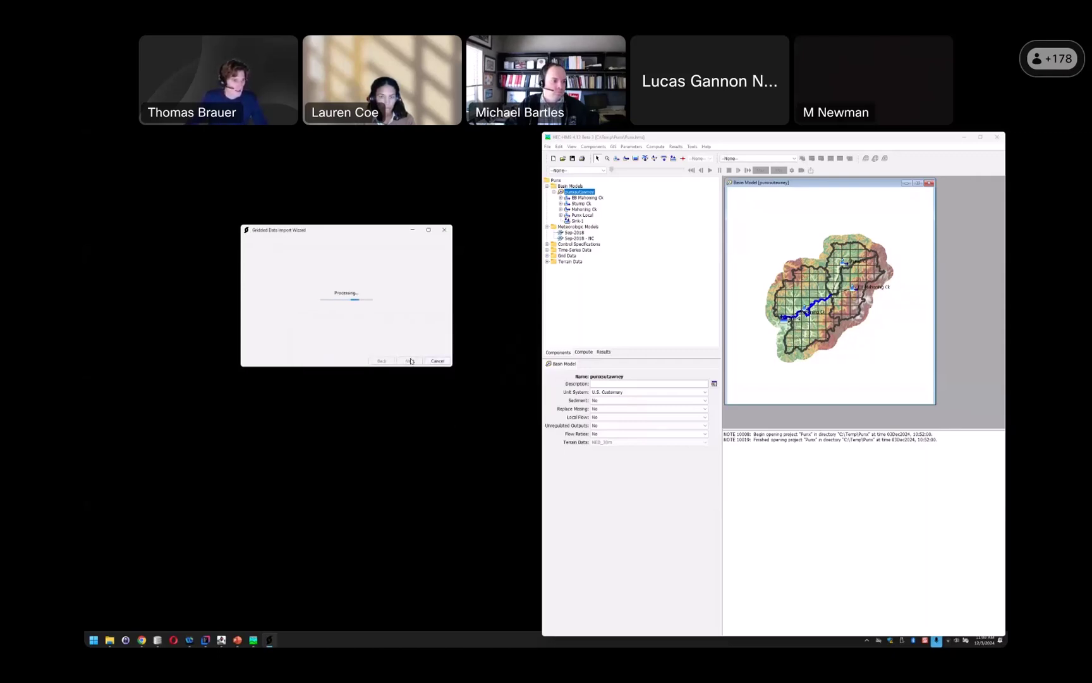
Switch to Panoply and load temp.nc from the Punx project's data folder as a dataset.
left_click(223, 640)
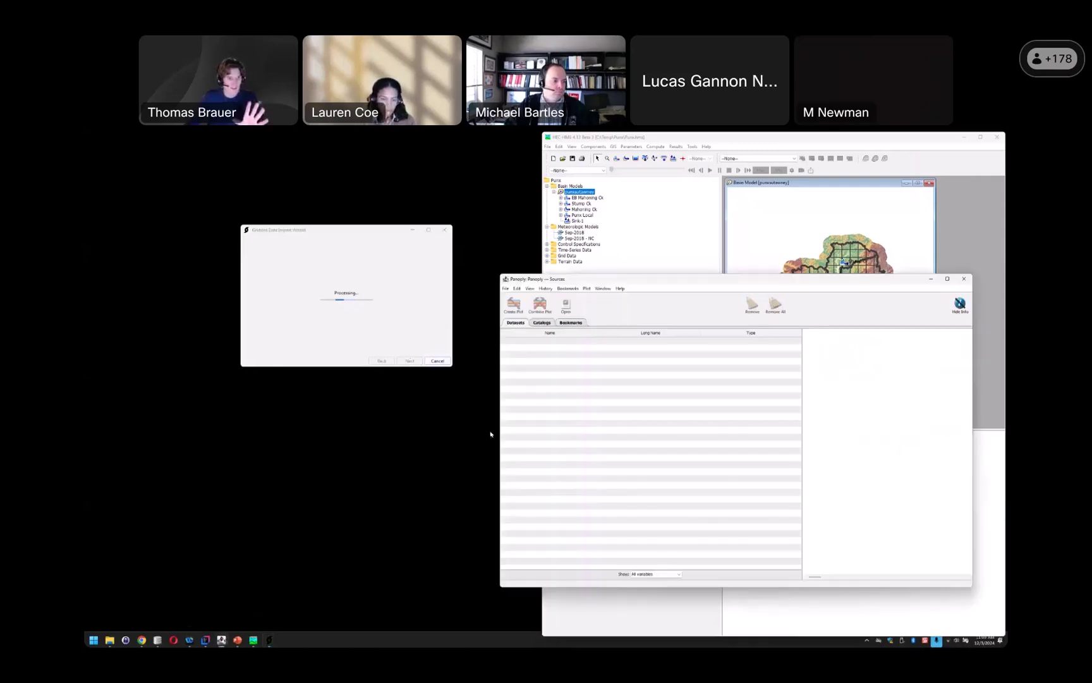
left_click(111, 642)
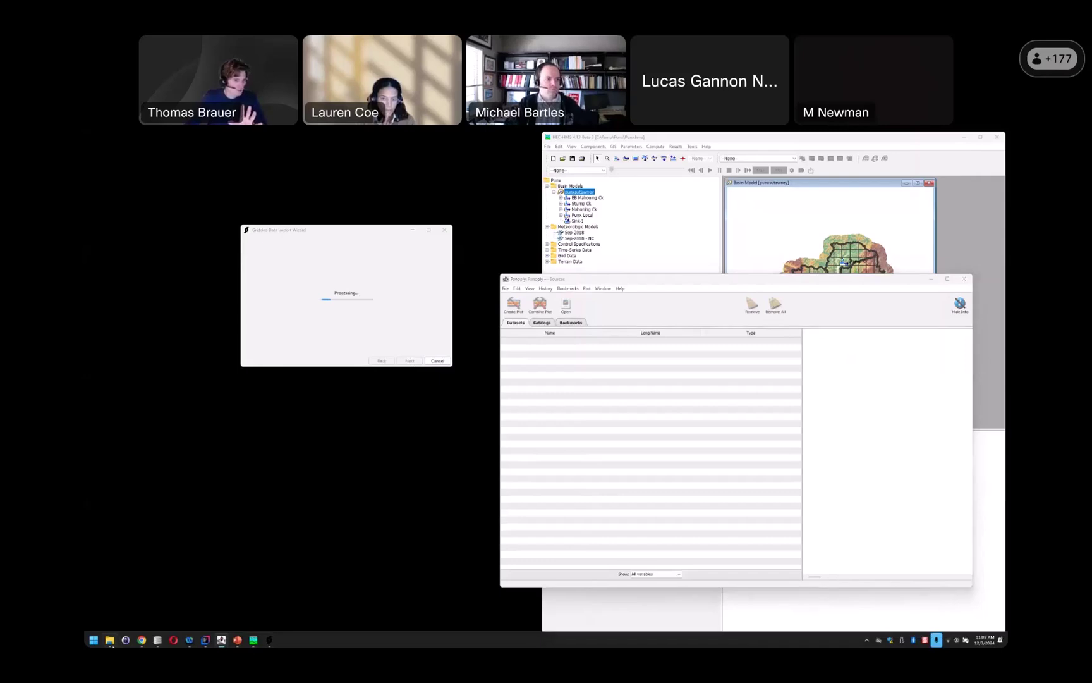
left_click_drag(522, 209, 307, 315)
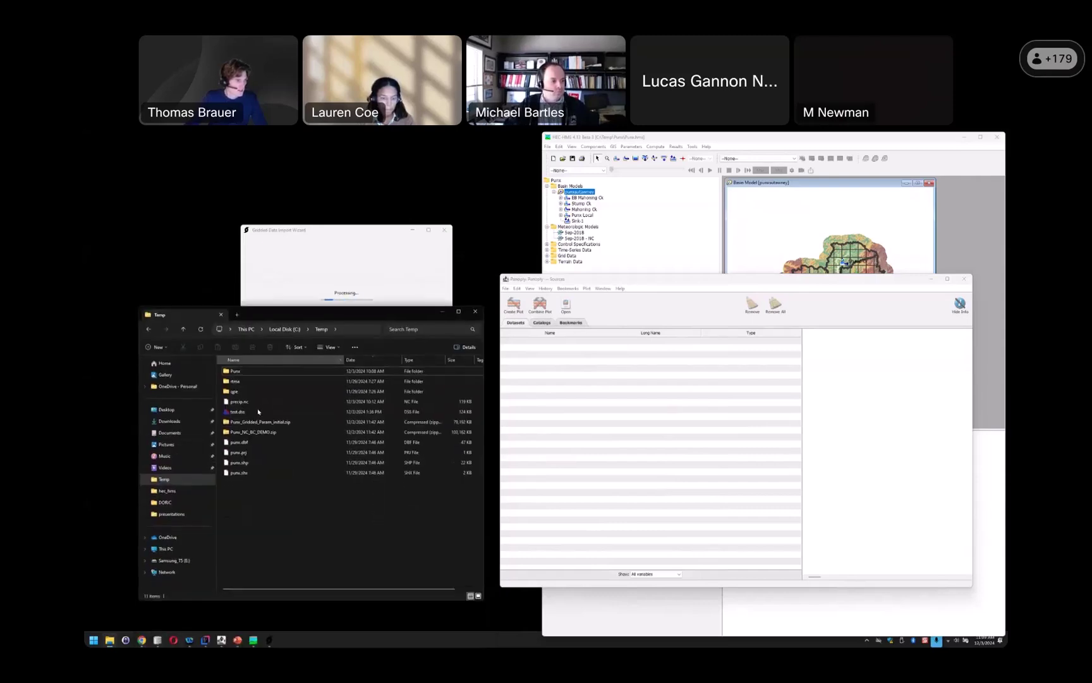
double_click(252, 375)
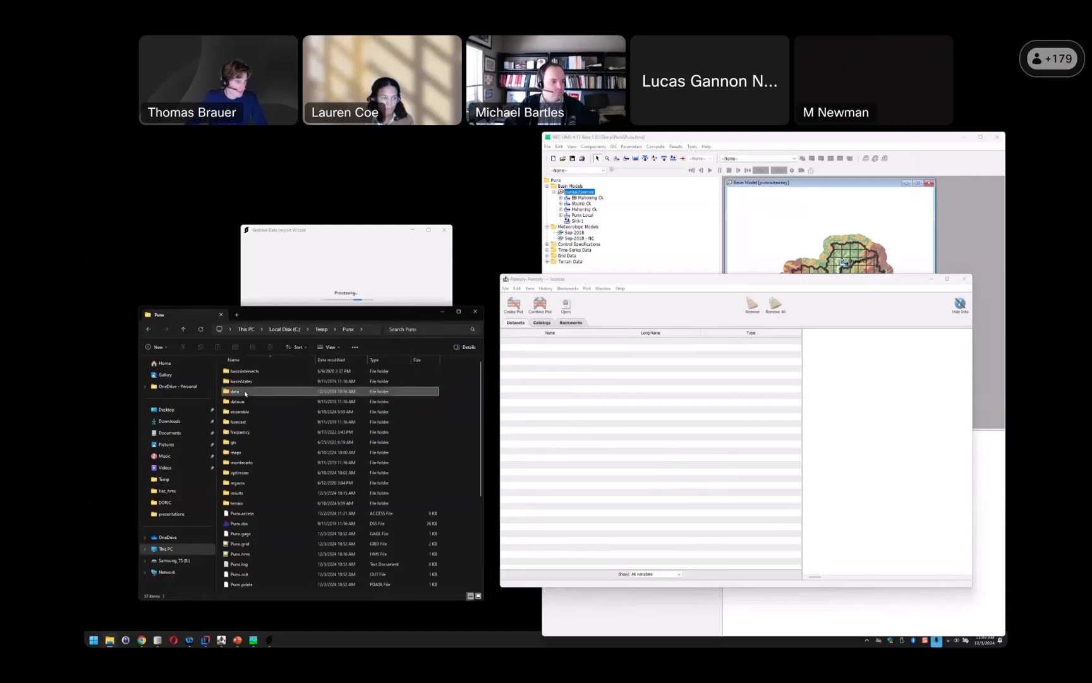
double_click(249, 387)
left_click(246, 452)
left_click_drag(245, 453, 621, 448)
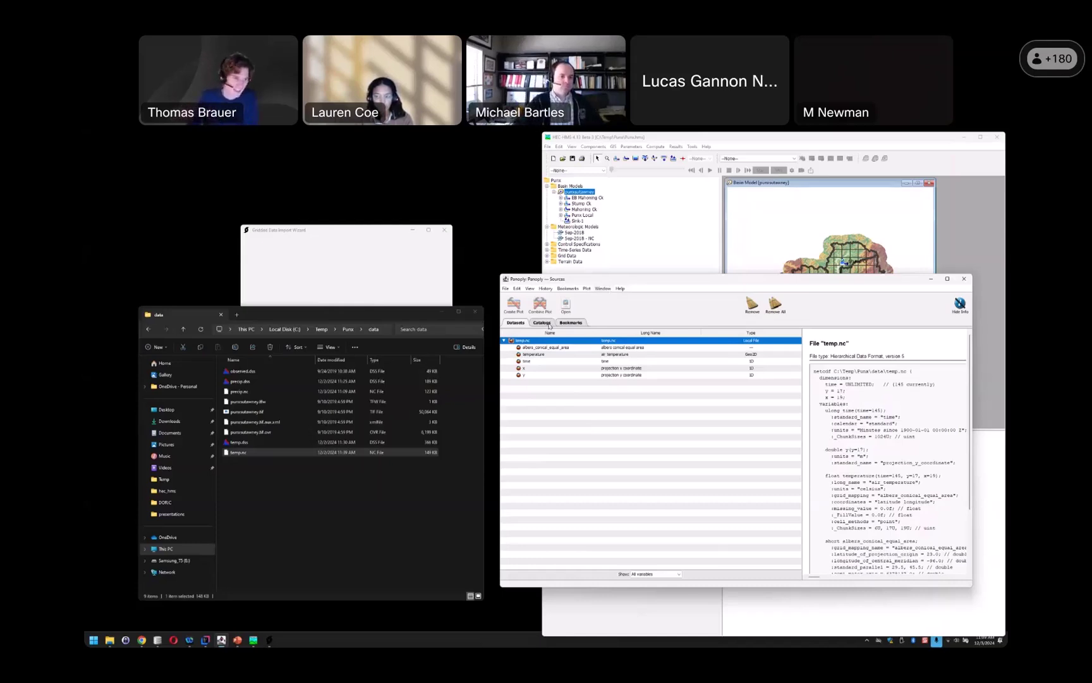
Create a color contour plot of the temperature variable using x for the X axis and y for the Y axis.
left_click(572, 356)
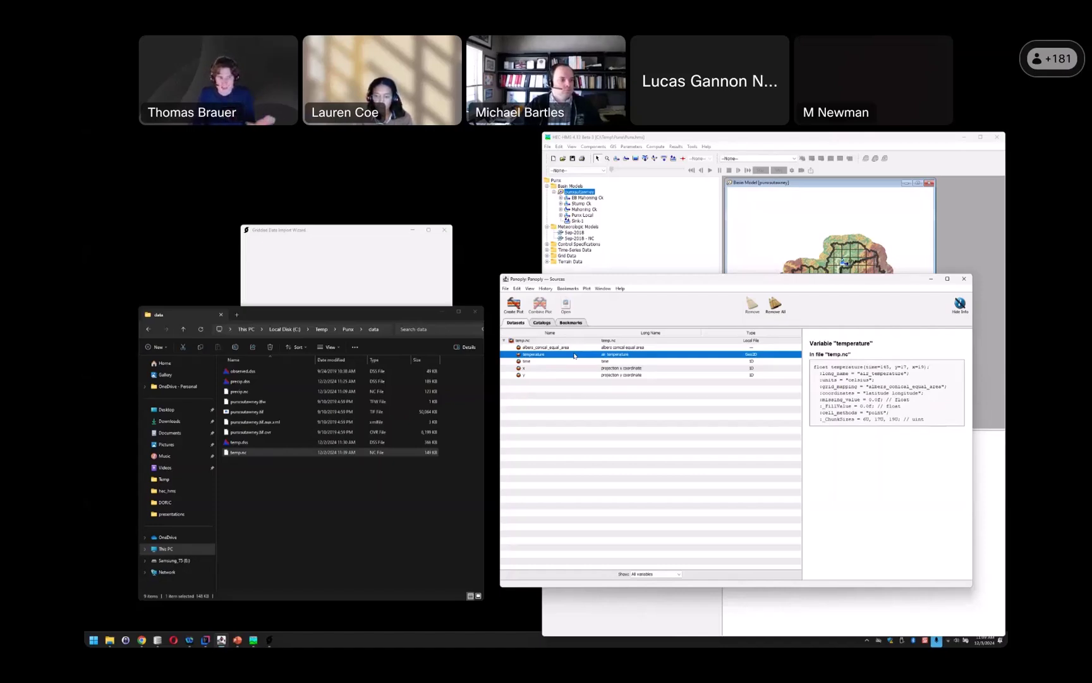
left_click(517, 308)
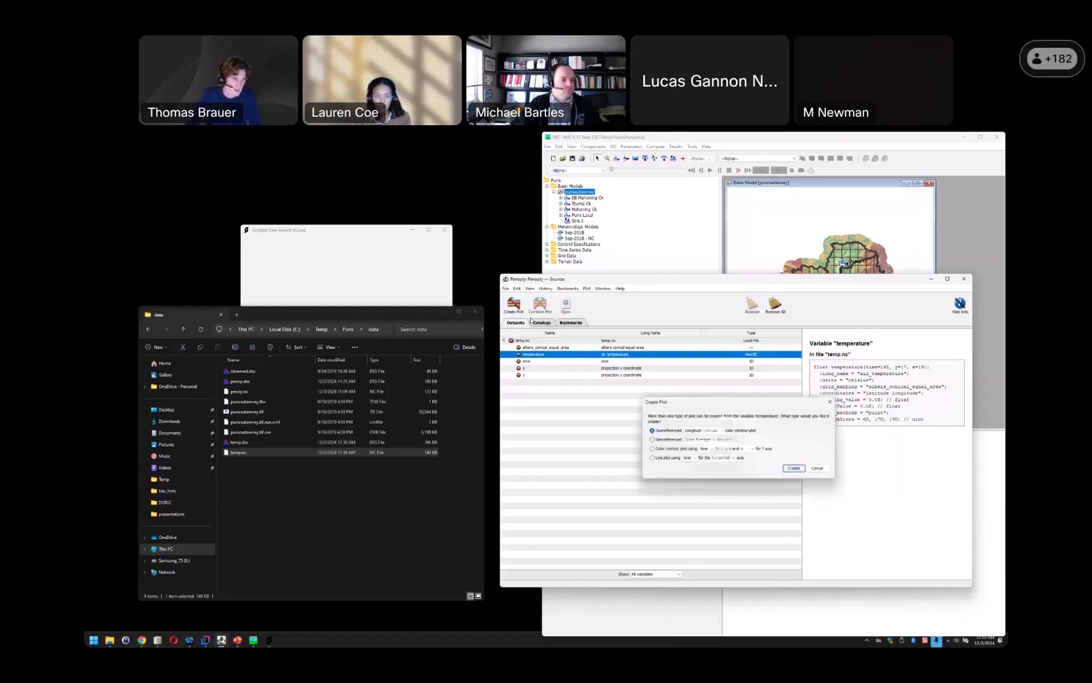
left_click(664, 450)
left_click(711, 449)
left_click(712, 461)
left_click(752, 449)
left_click(750, 465)
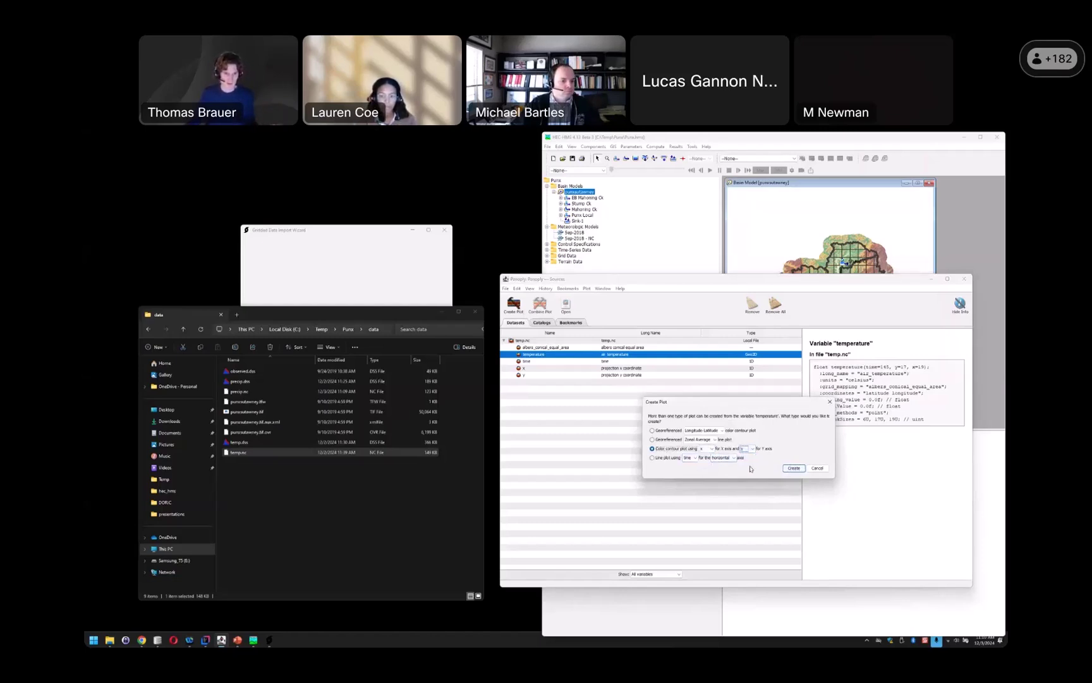
left_click(794, 469)
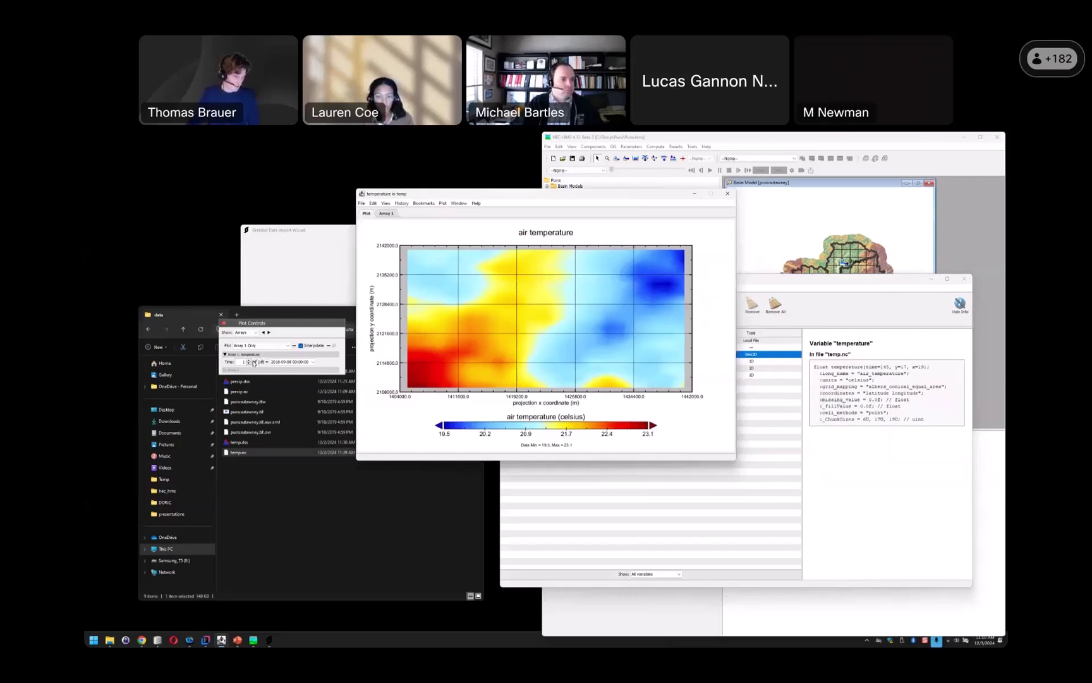
left_click(249, 360)
left_click(249, 360)
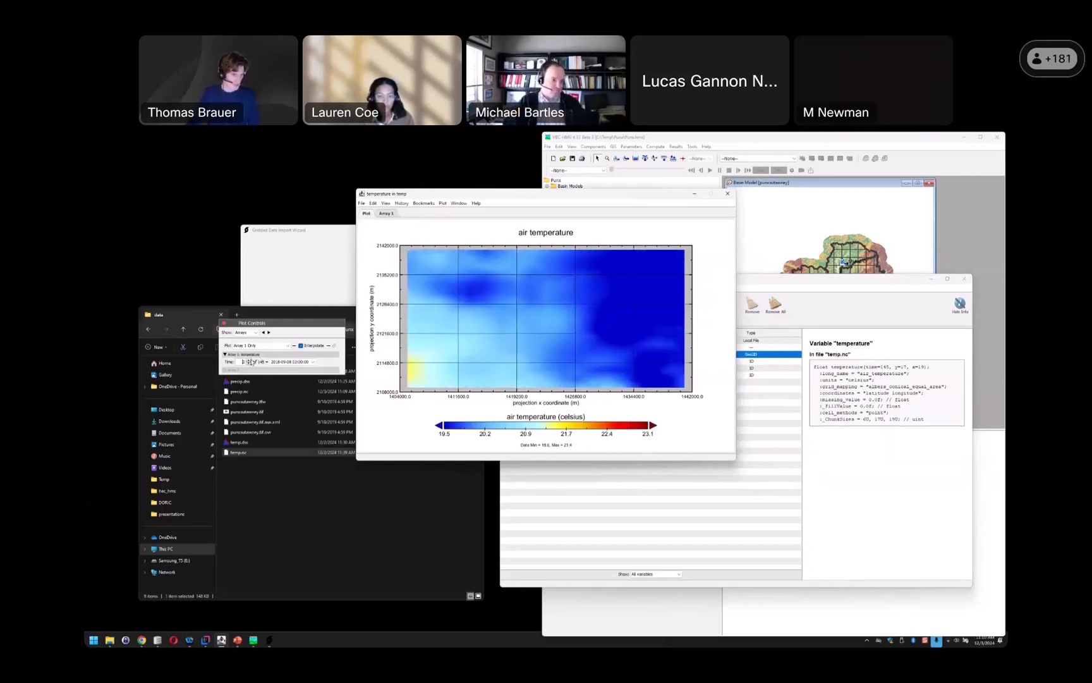
left_click(249, 360)
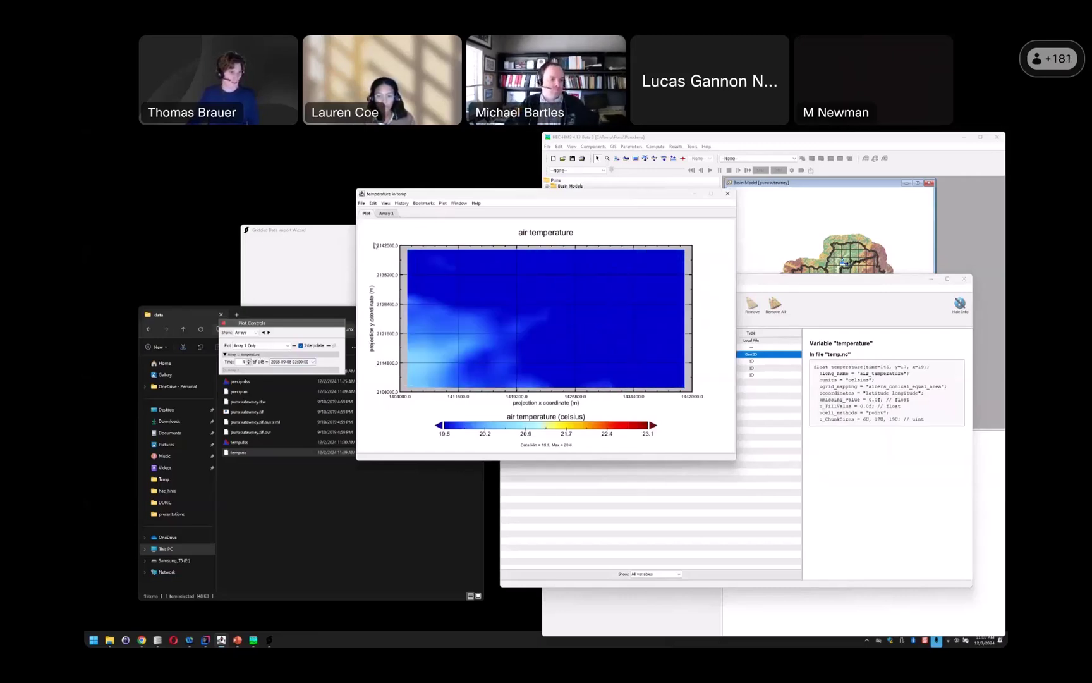
left_click(389, 215)
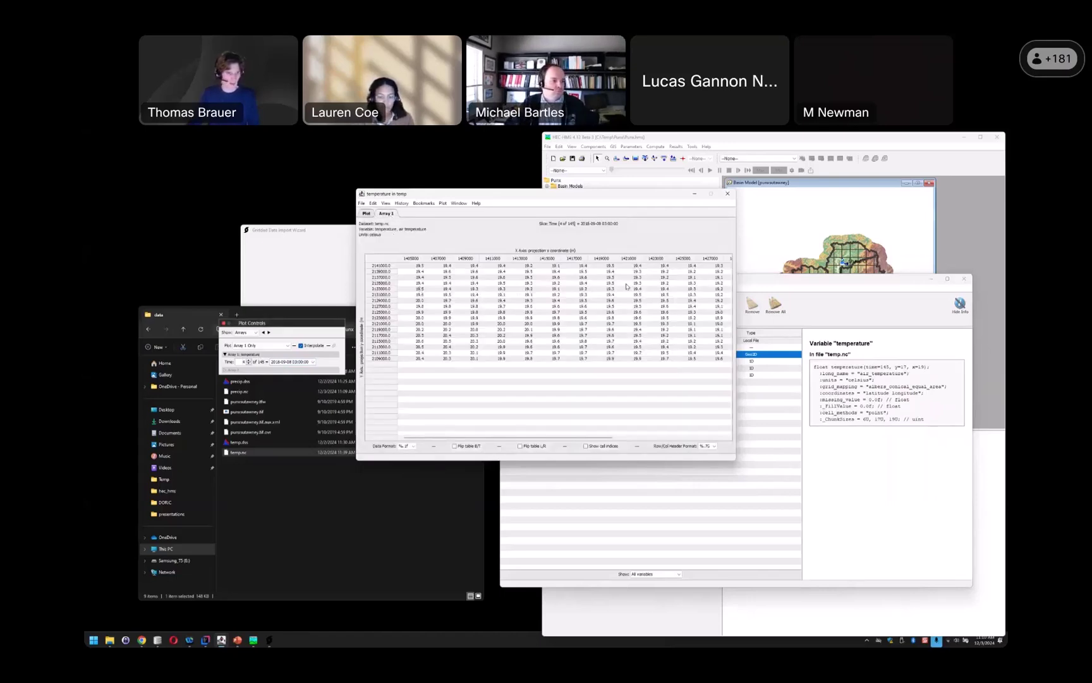
left_click(250, 361)
left_click(250, 361)
left_click(250, 361)
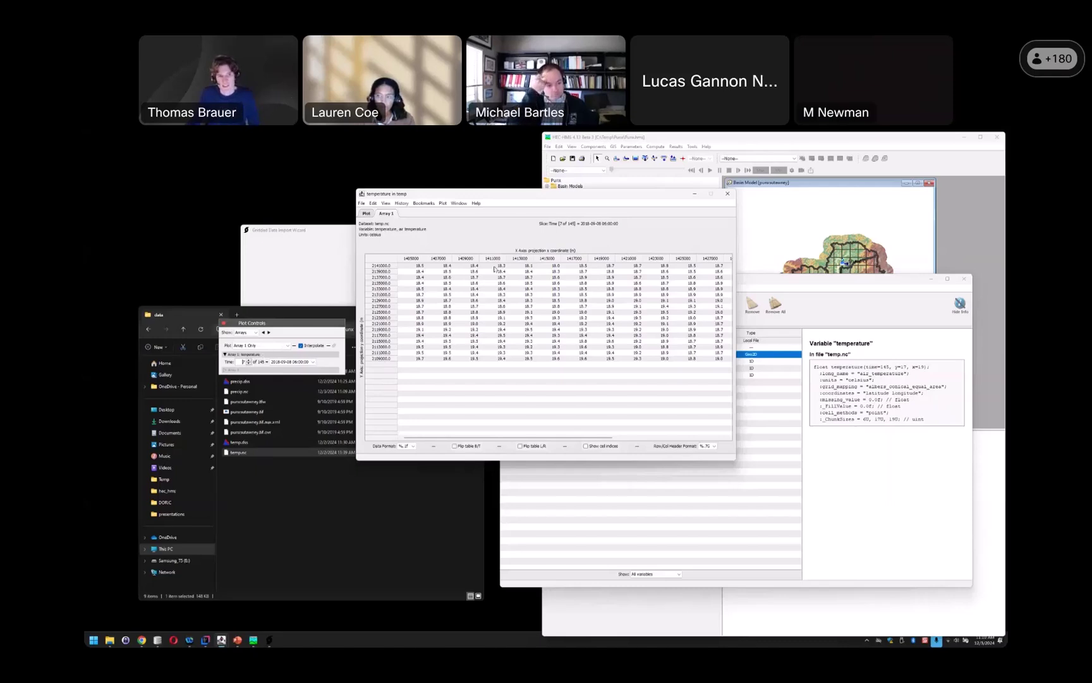
Close the Panoply windows, the data folder window and the Gridded Data Import Wizard.
left_click(728, 194)
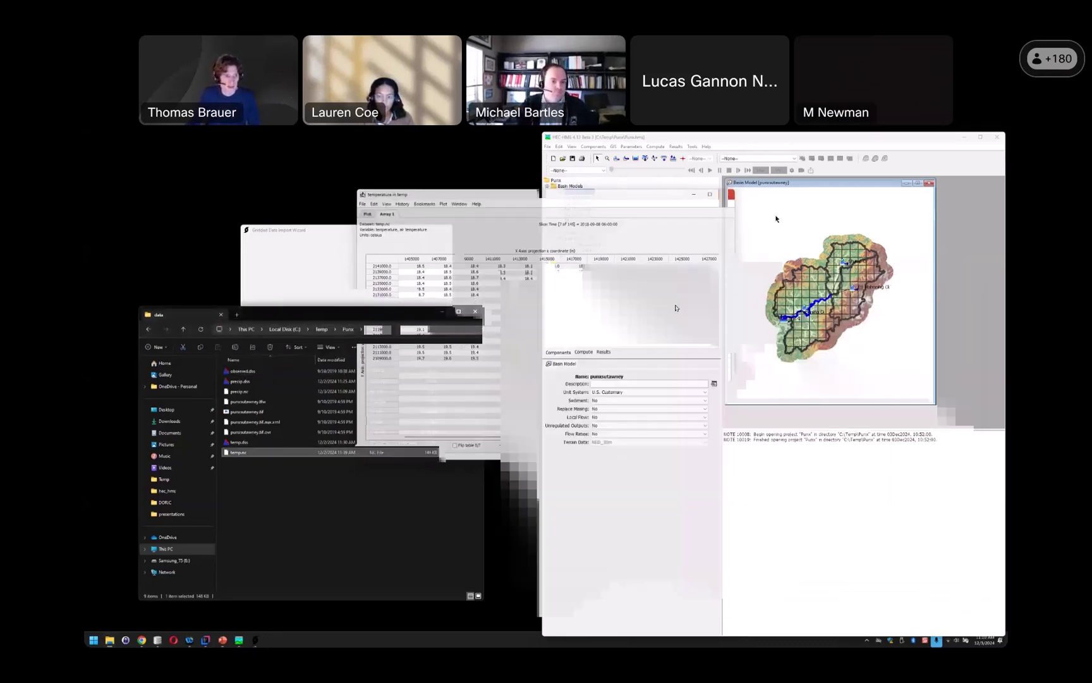
left_click(446, 313)
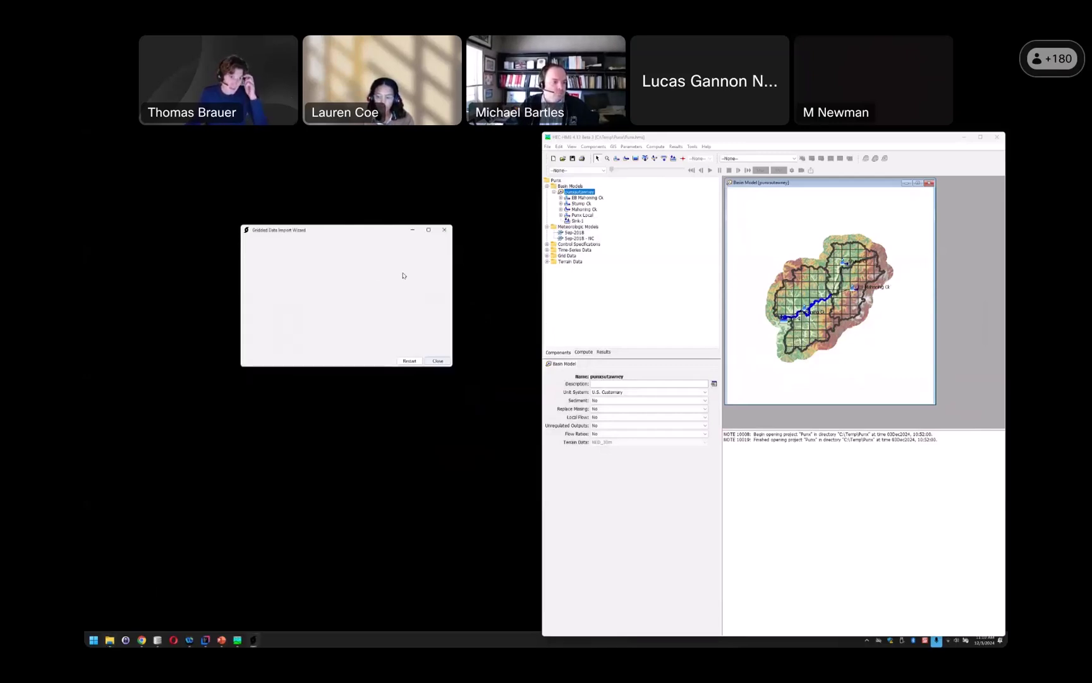
left_click(444, 230)
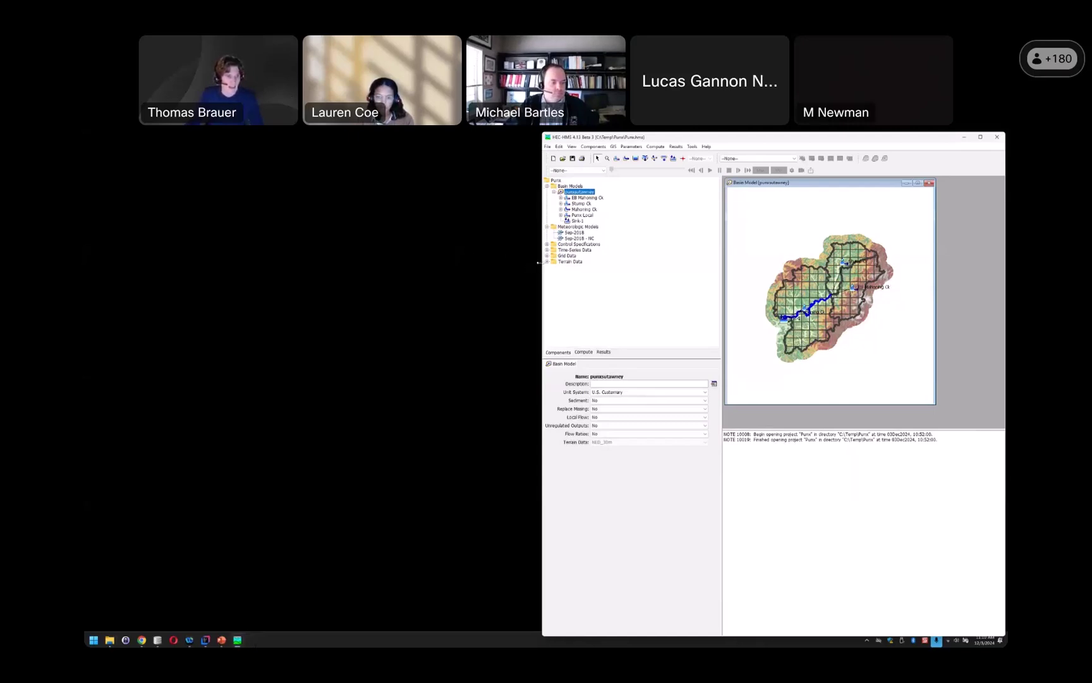
Expand the precipitation and temperature gridsets in HEC-HMS and examine the QPE gridset's HEC-DSS filename and pathname.
left_click(548, 256)
left_click(555, 262)
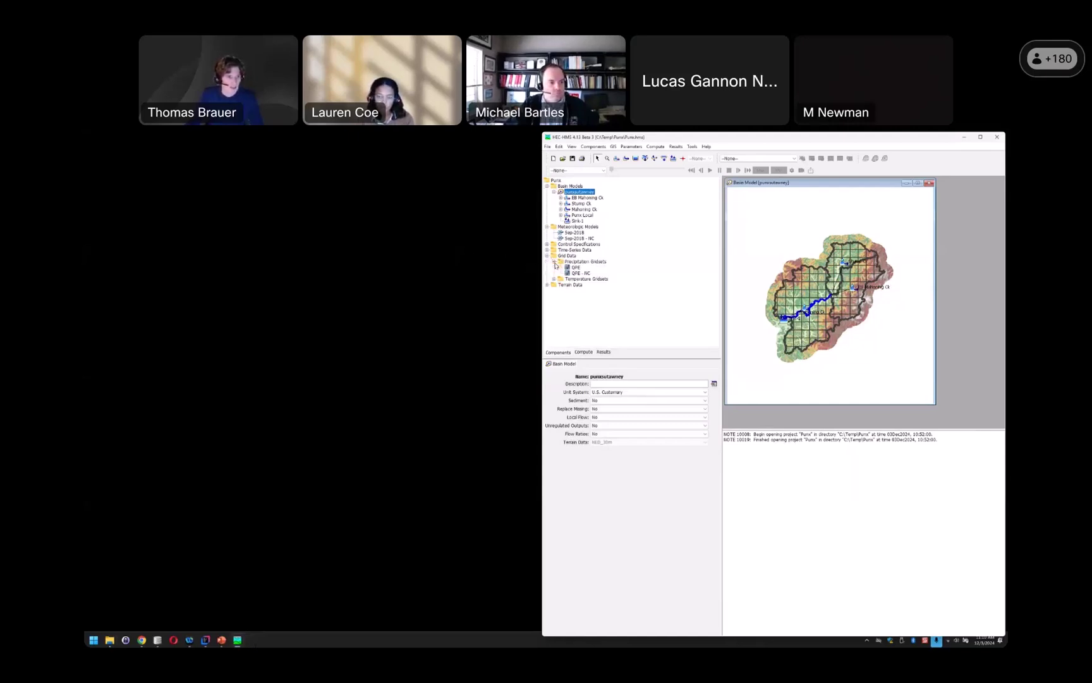
left_click(554, 279)
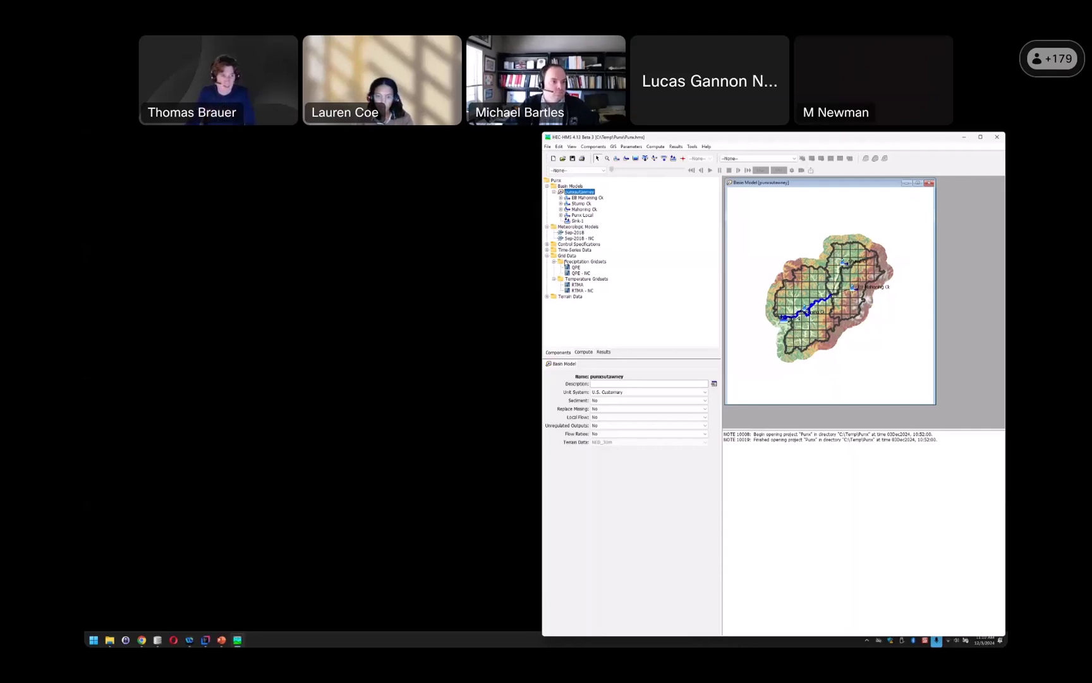
left_click(575, 268)
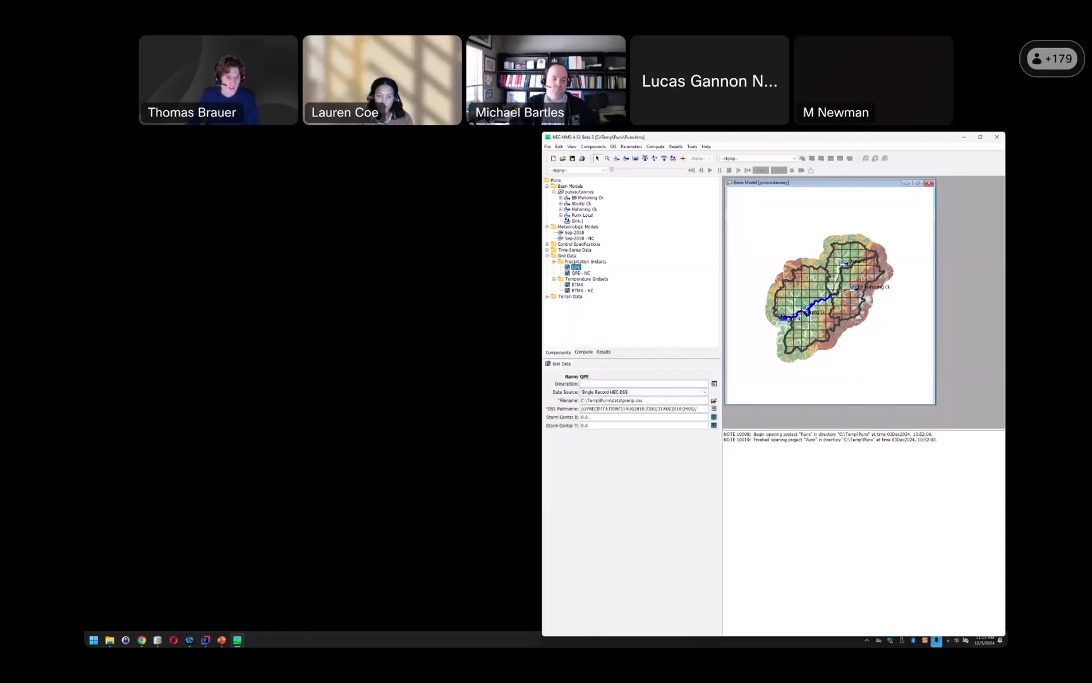
left_click_drag(586, 400, 643, 400)
left_click(581, 407)
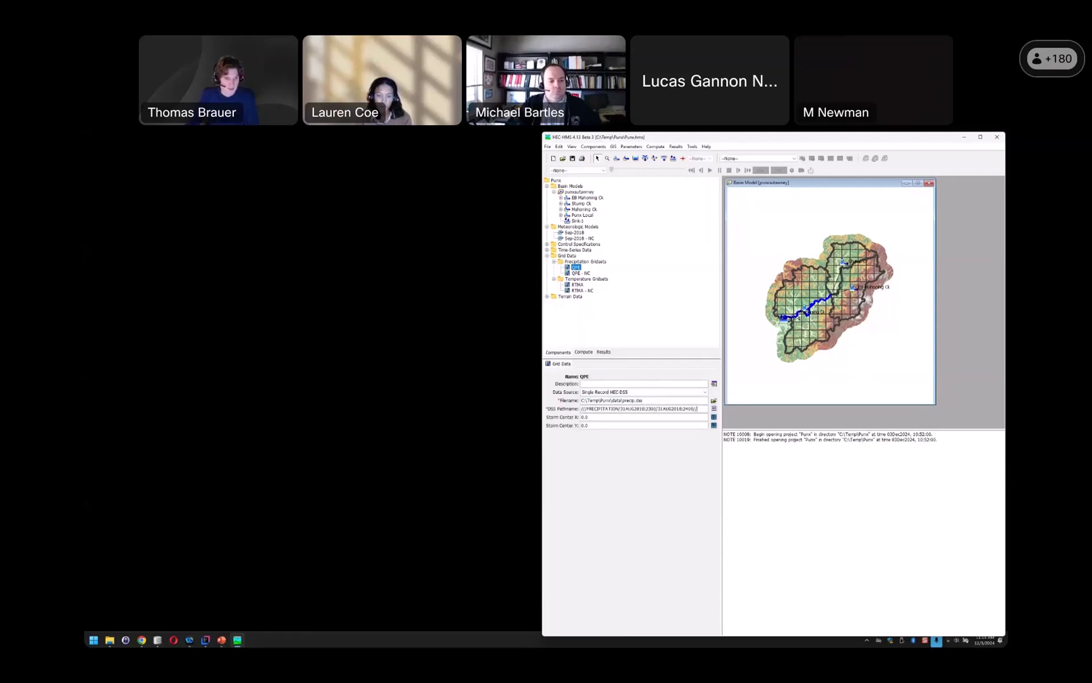
left_click_drag(580, 409, 698, 408)
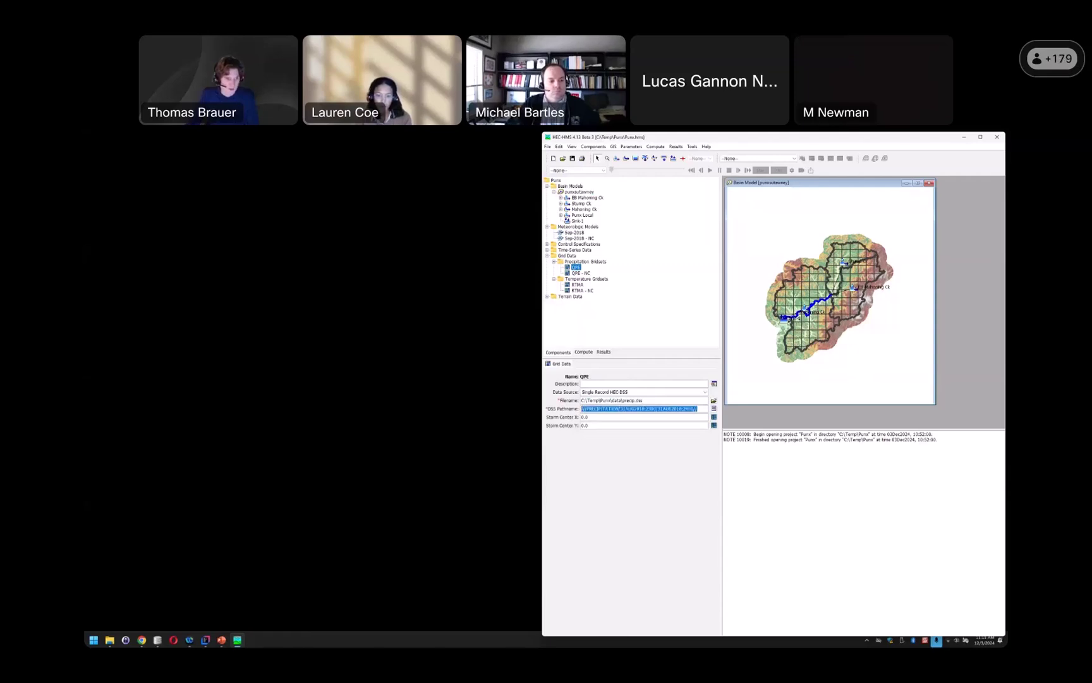
Set the QPE - NC precipitation gridset's data source to NetCDF and its file to precip.nc in the project's data folder.
left_click(583, 274)
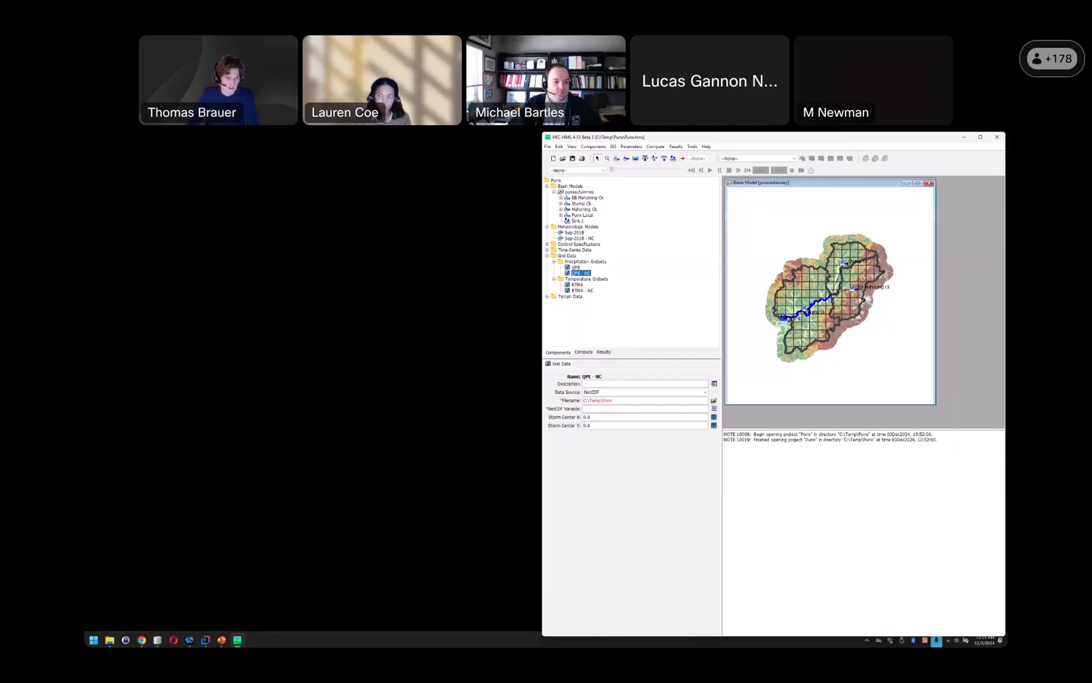
left_click(637, 393)
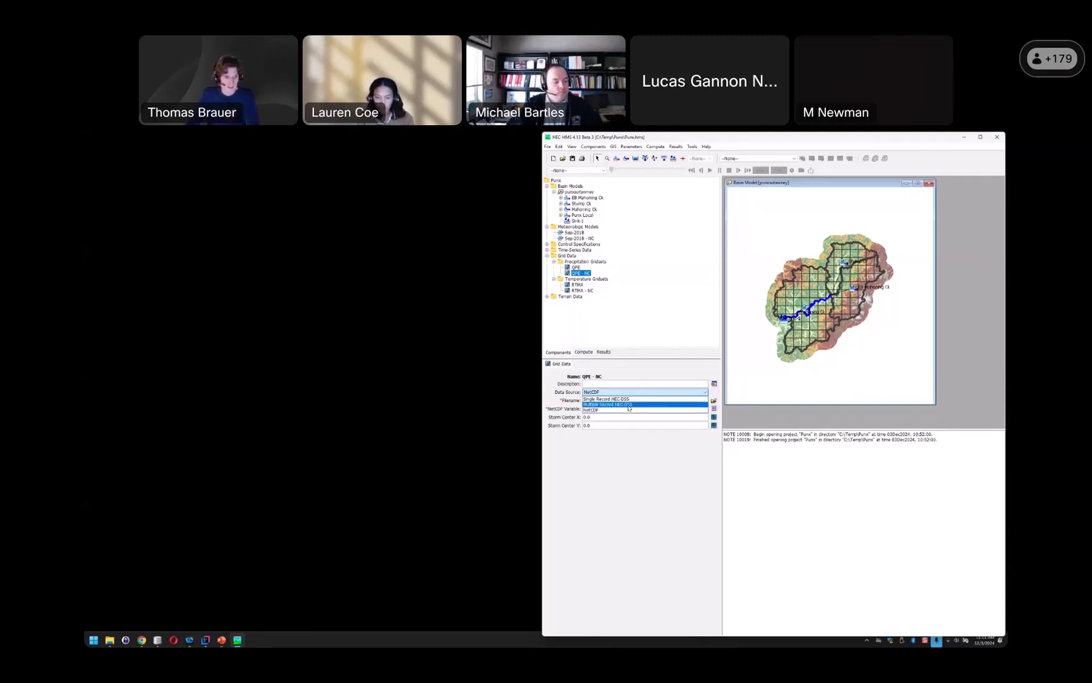
left_click(626, 409)
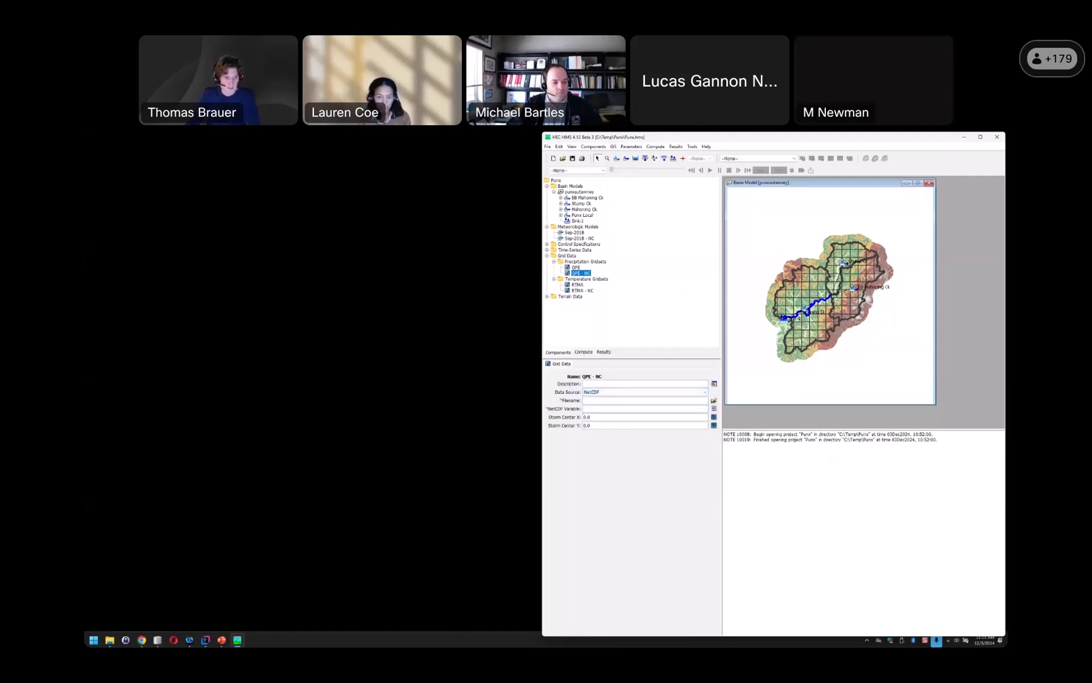
left_click(713, 402)
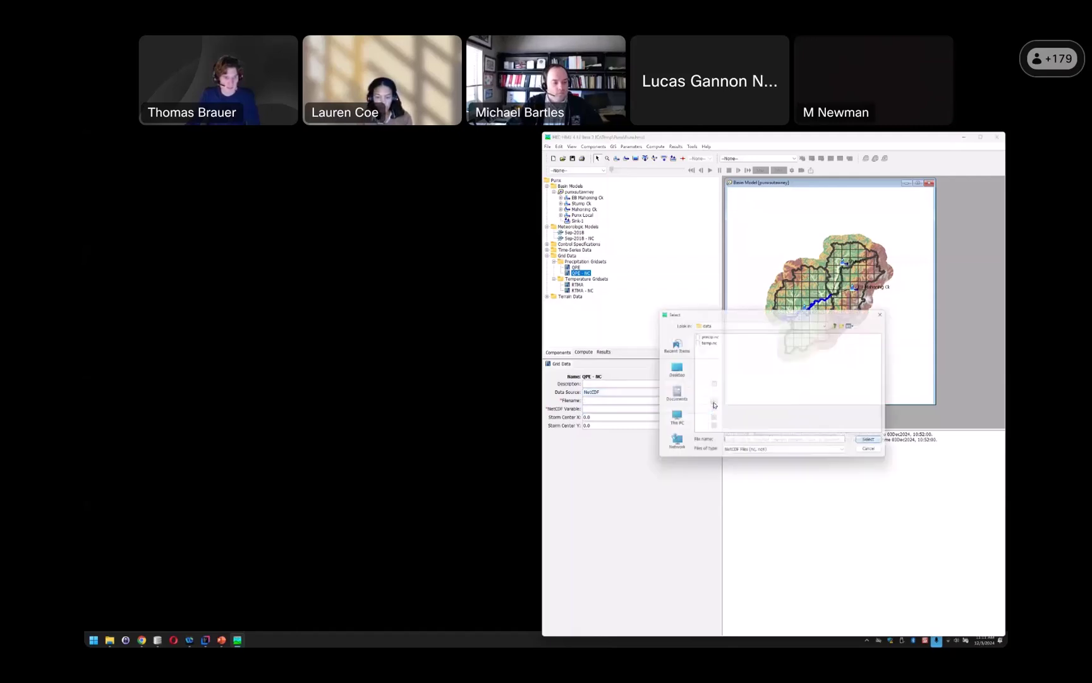
double_click(708, 334)
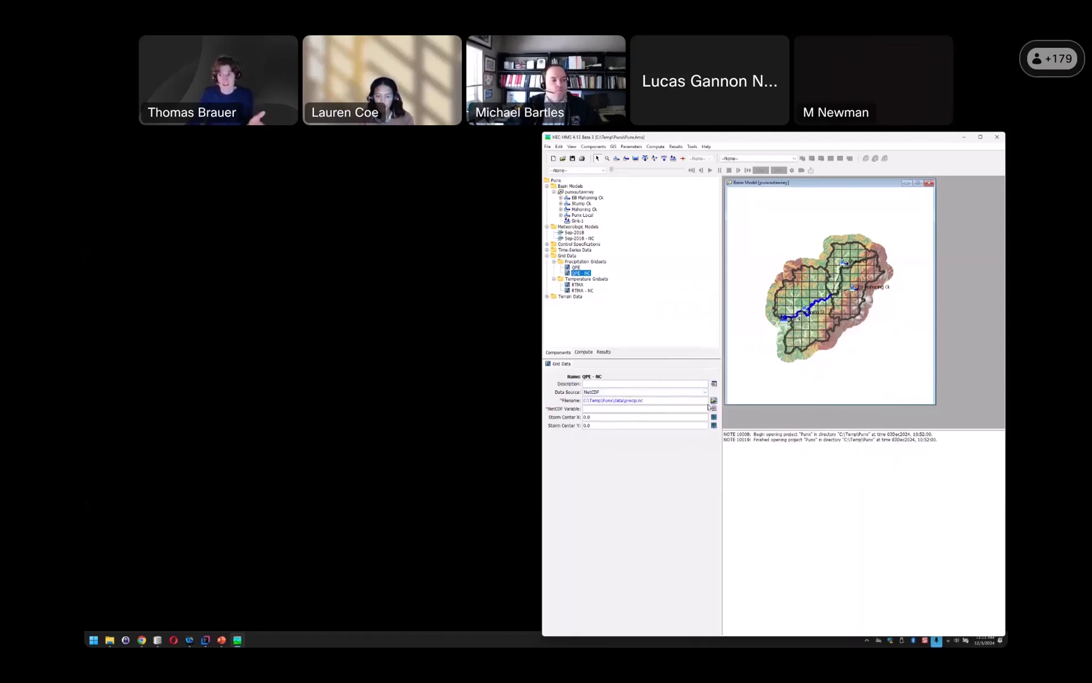
Compare with the QPE gridset, and set the QPE - NC gridset's NetCDF variable to precipitation.
left_click(578, 267)
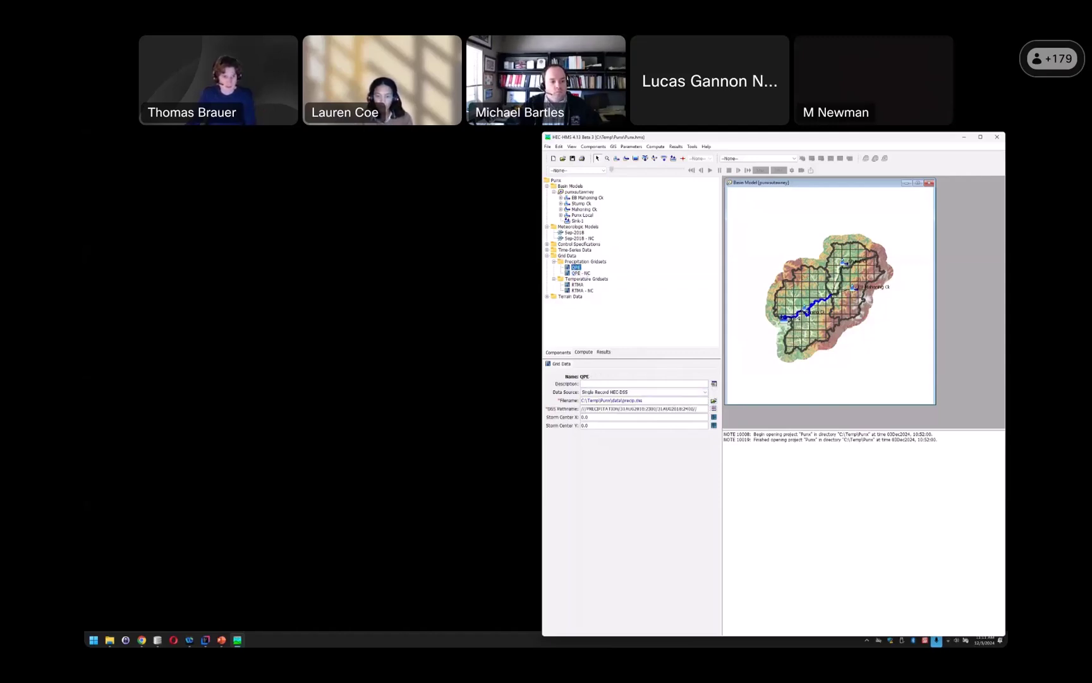
key("Down")
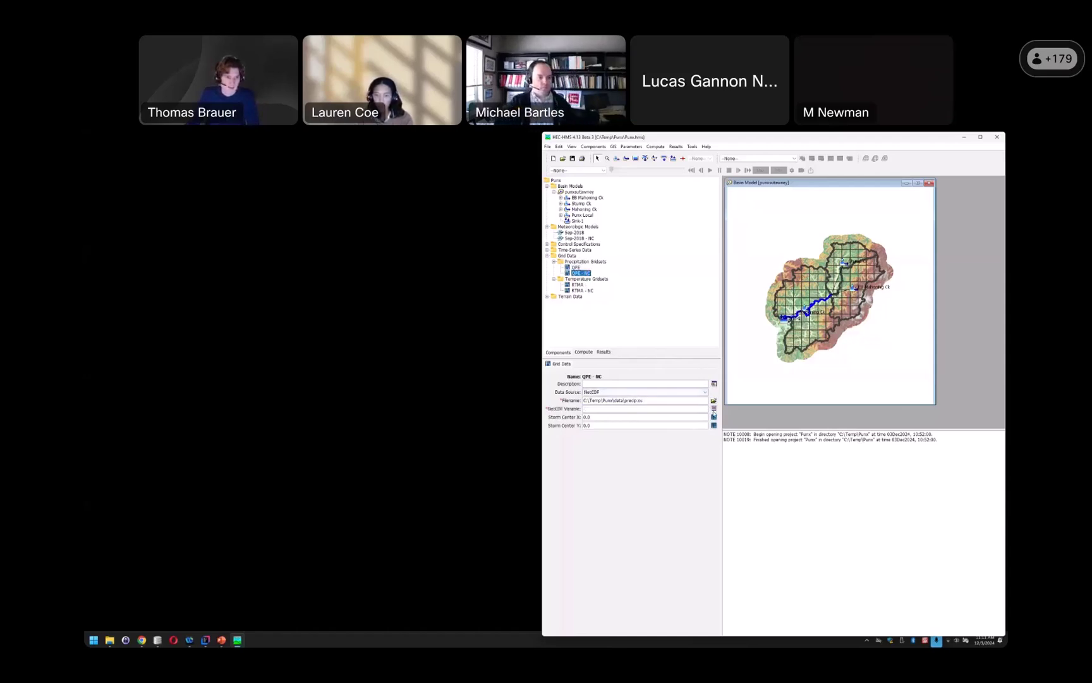
left_click(713, 409)
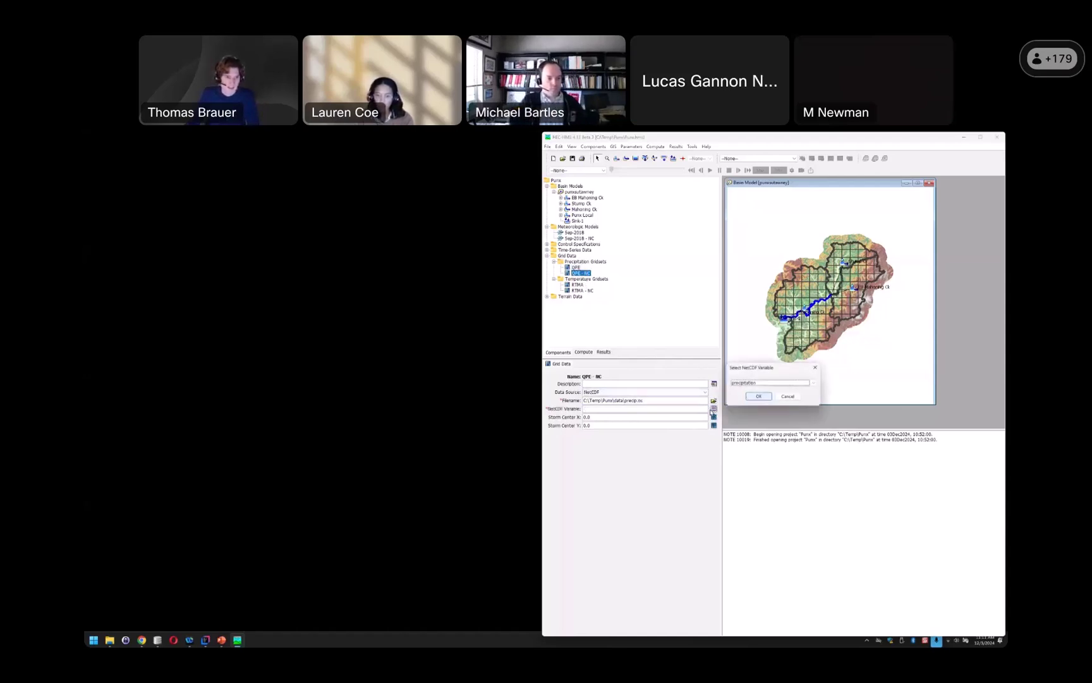
left_click(759, 396)
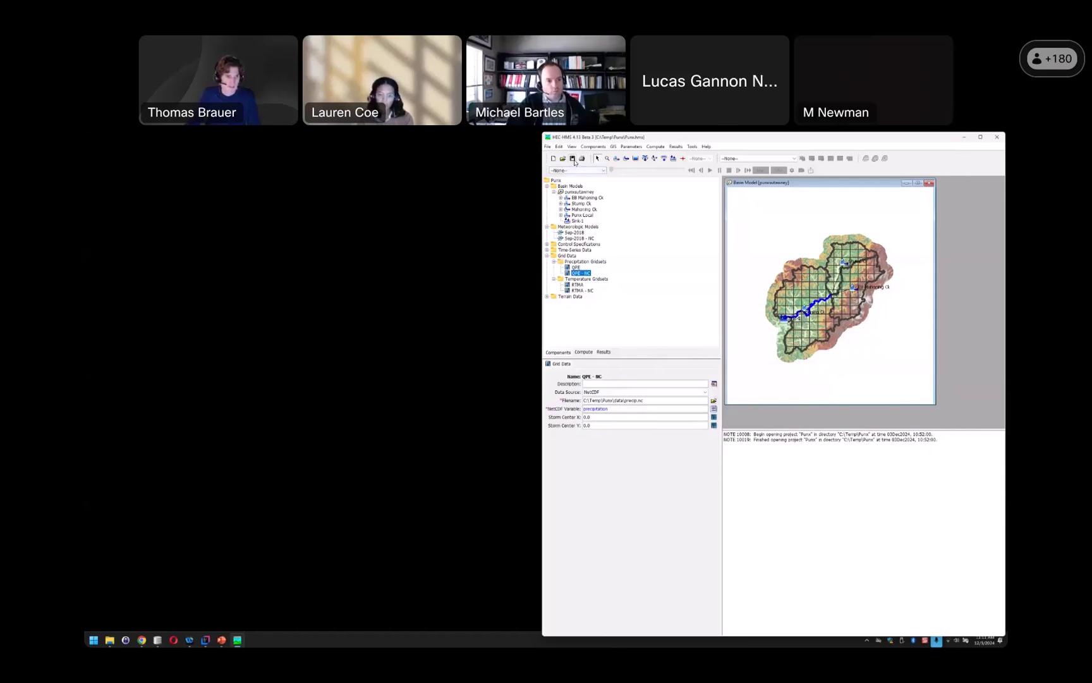
Compute the Sep-2018 simulation run and the Sep-2018 - NC simulation run.
left_click(757, 160)
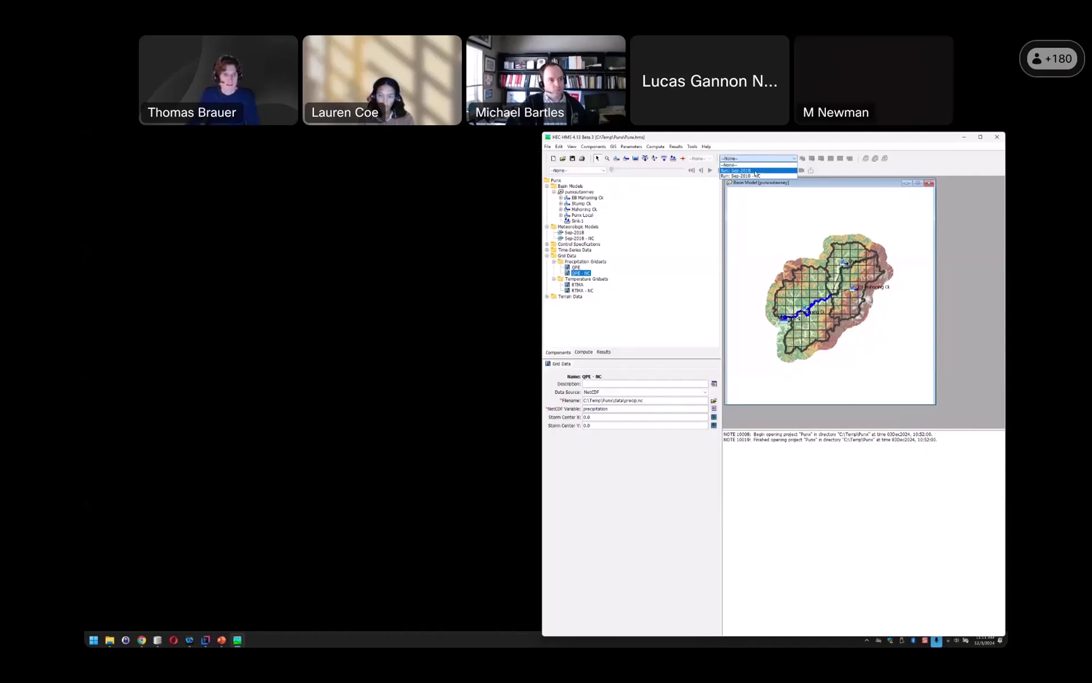
left_click(755, 171)
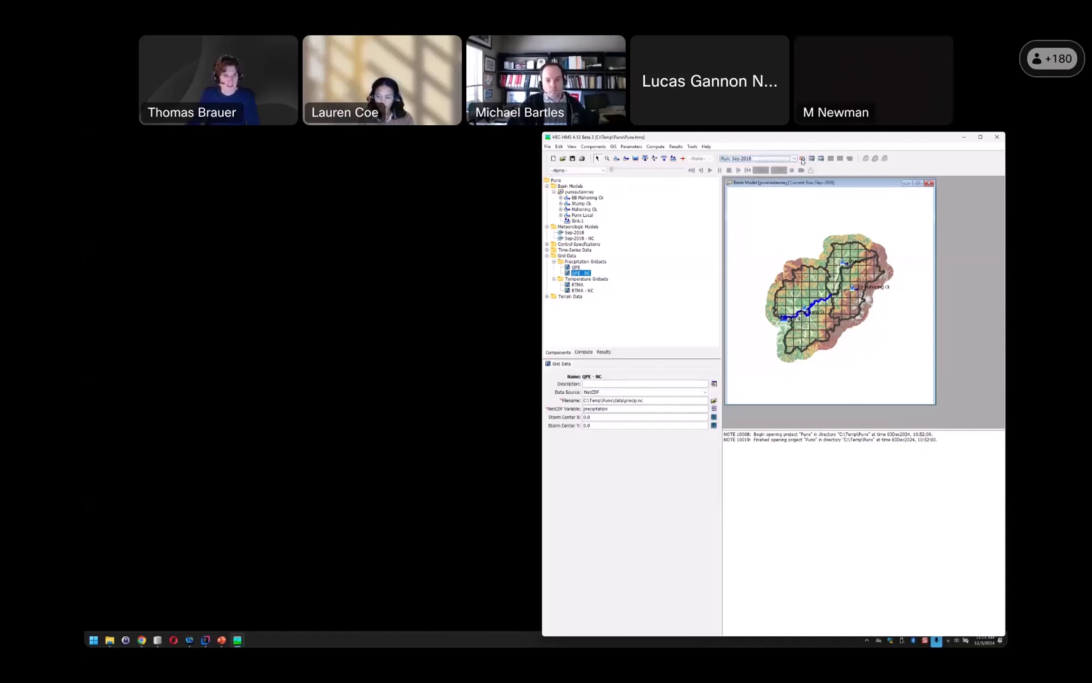
left_click(801, 159)
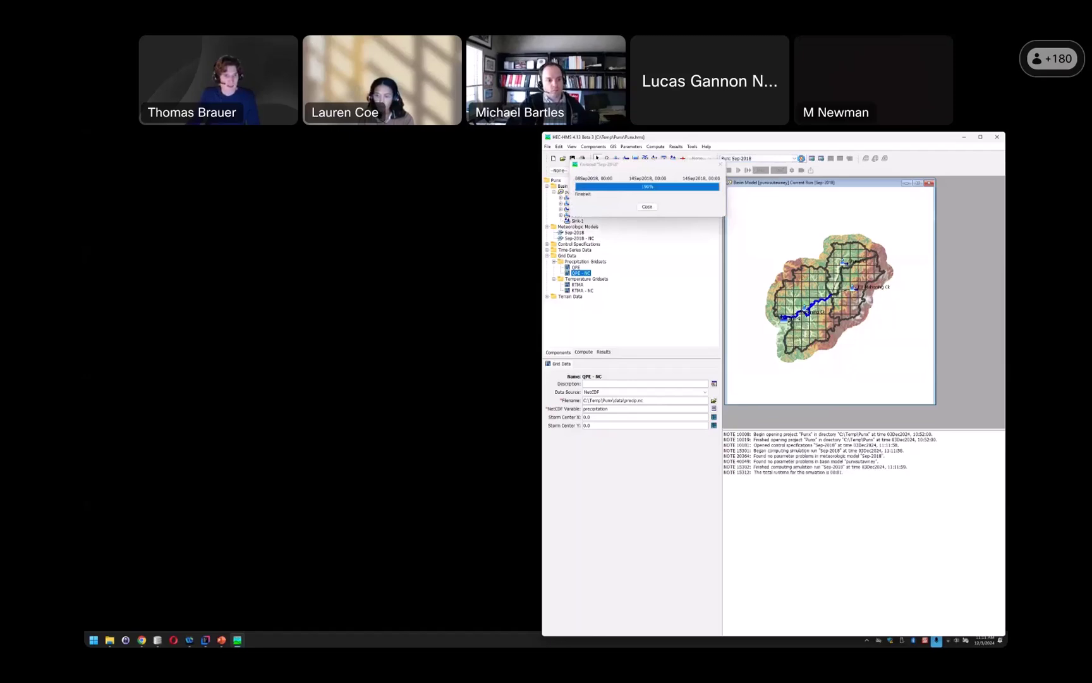
left_click(774, 159)
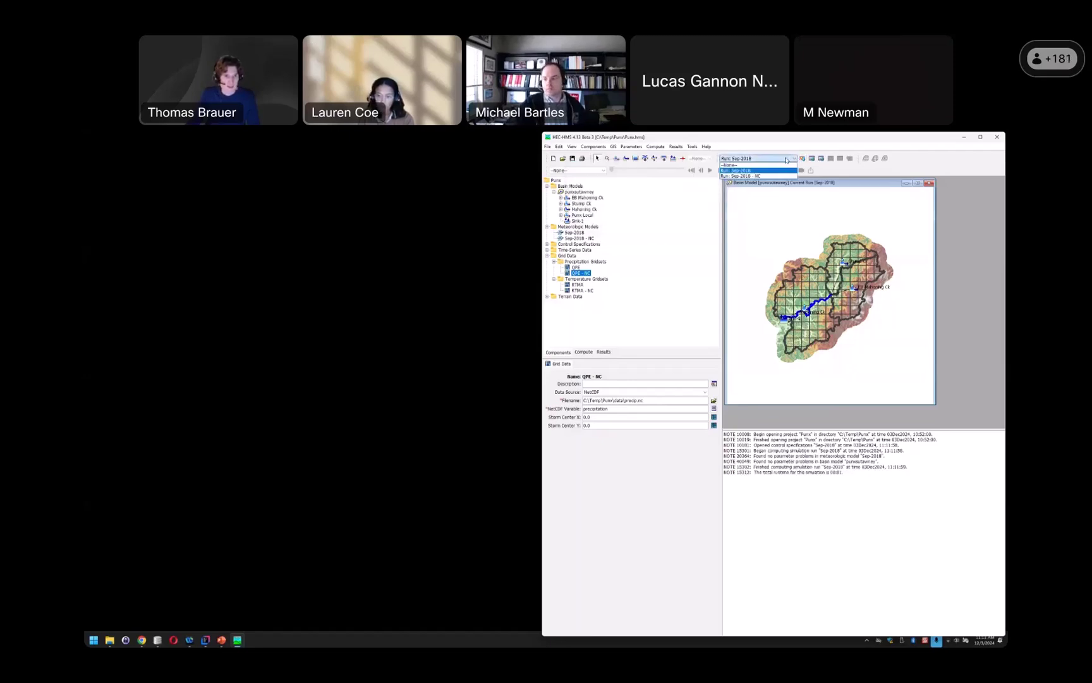
left_click(759, 176)
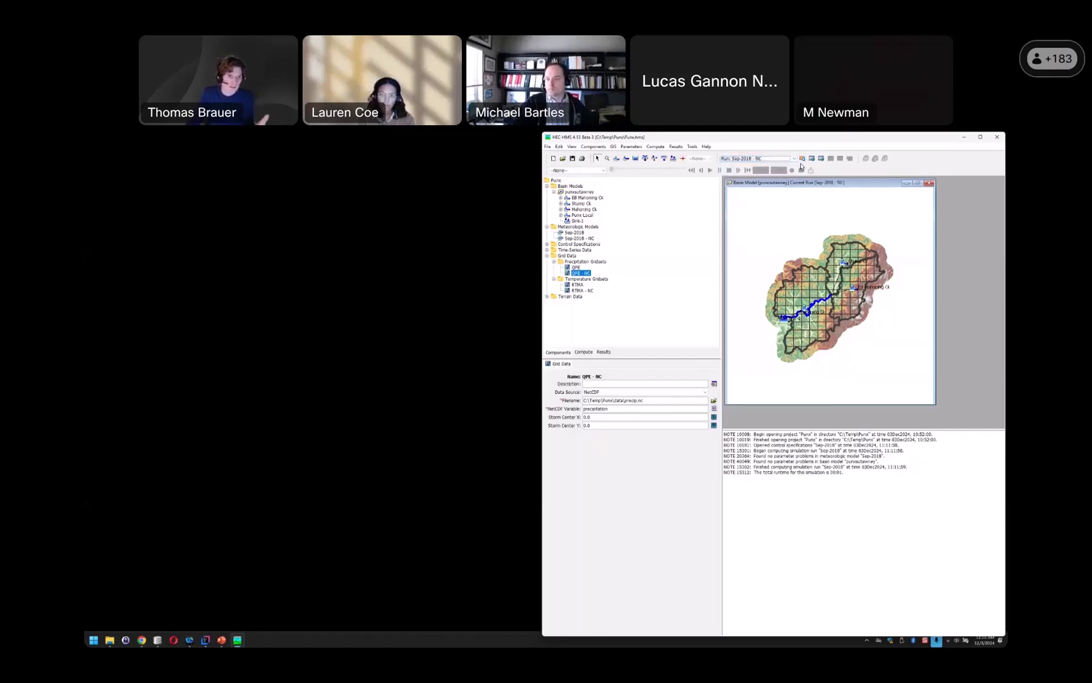
left_click(802, 159)
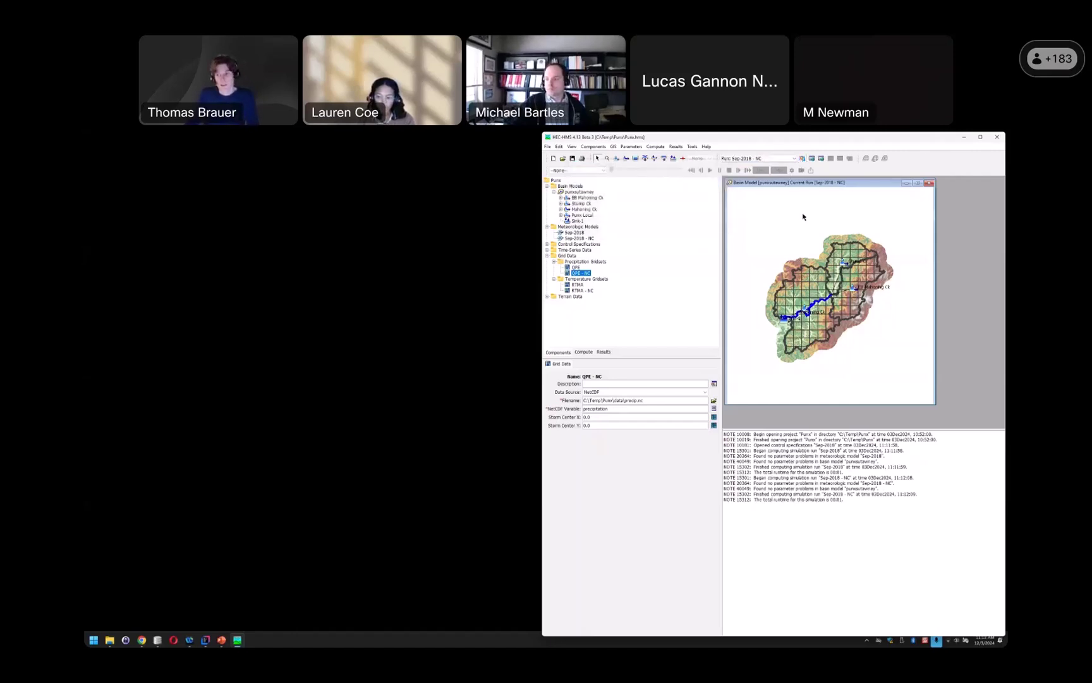
Graph the Sink-1 outflow results of the Sep-2018 and Sep-2018 - NC runs together to compare them, and close the graph.
left_click(603, 351)
left_click(548, 186)
double_click(574, 192)
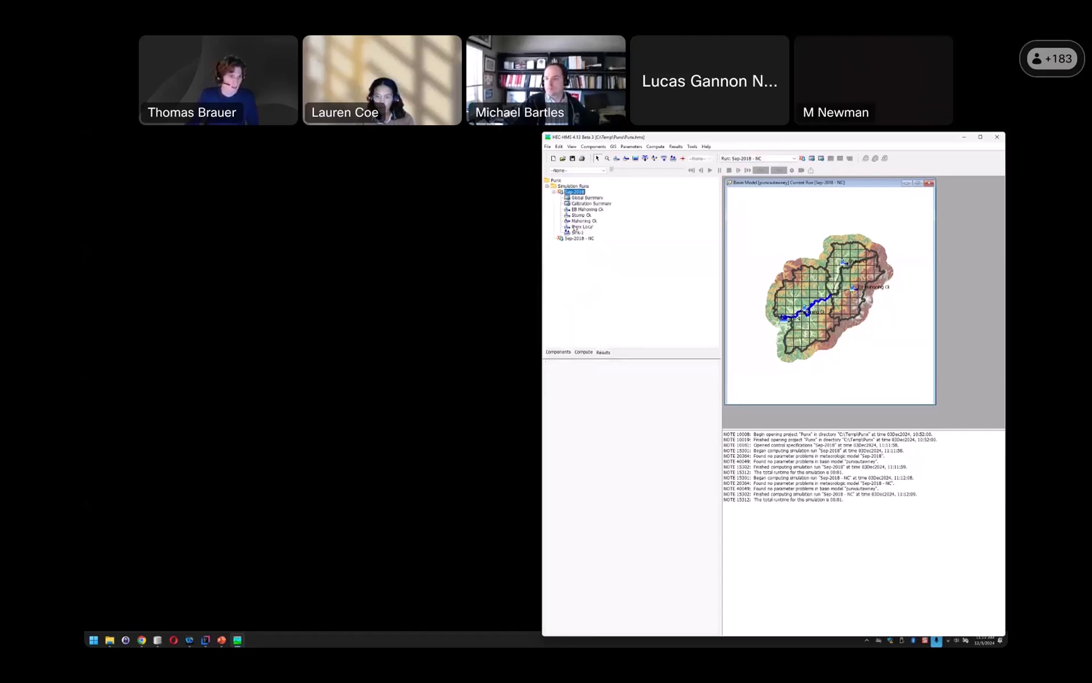
double_click(574, 239)
double_click(578, 233)
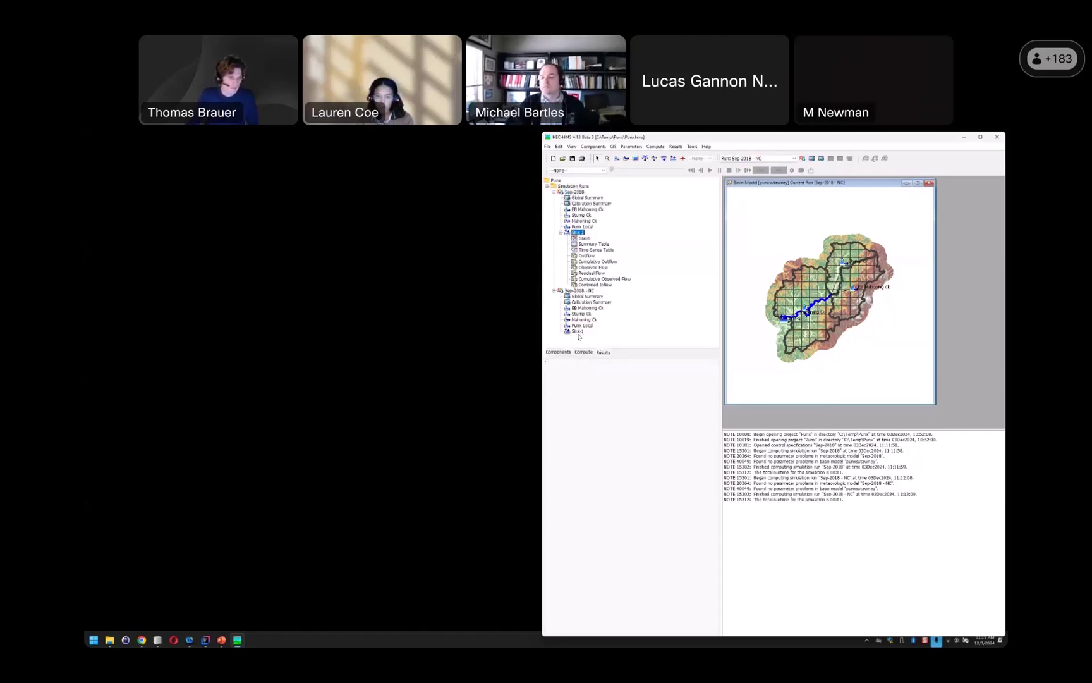
left_click(588, 256)
scroll(594, 304, "down", 2)
left_click(590, 315)
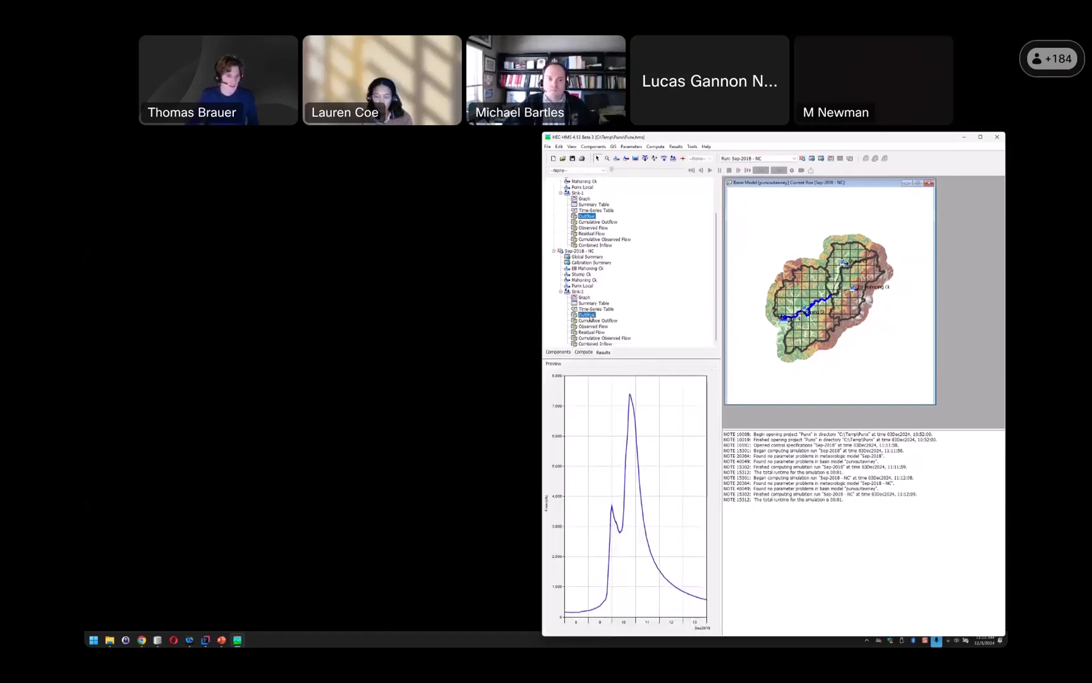
left_click(831, 160)
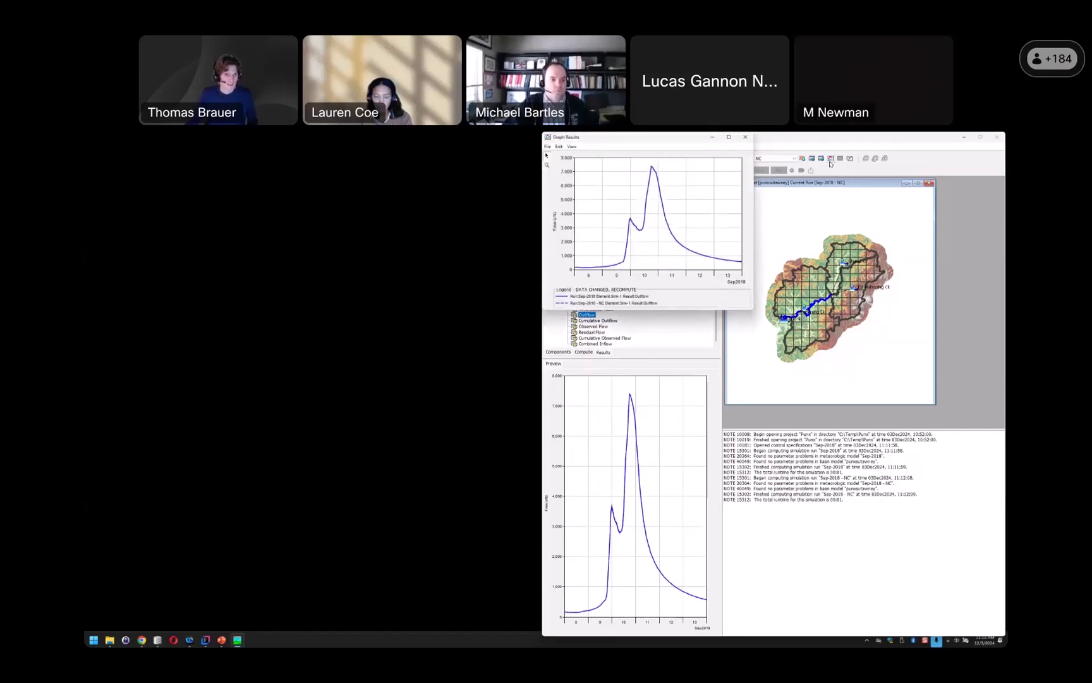
left_click_drag(685, 140, 432, 220)
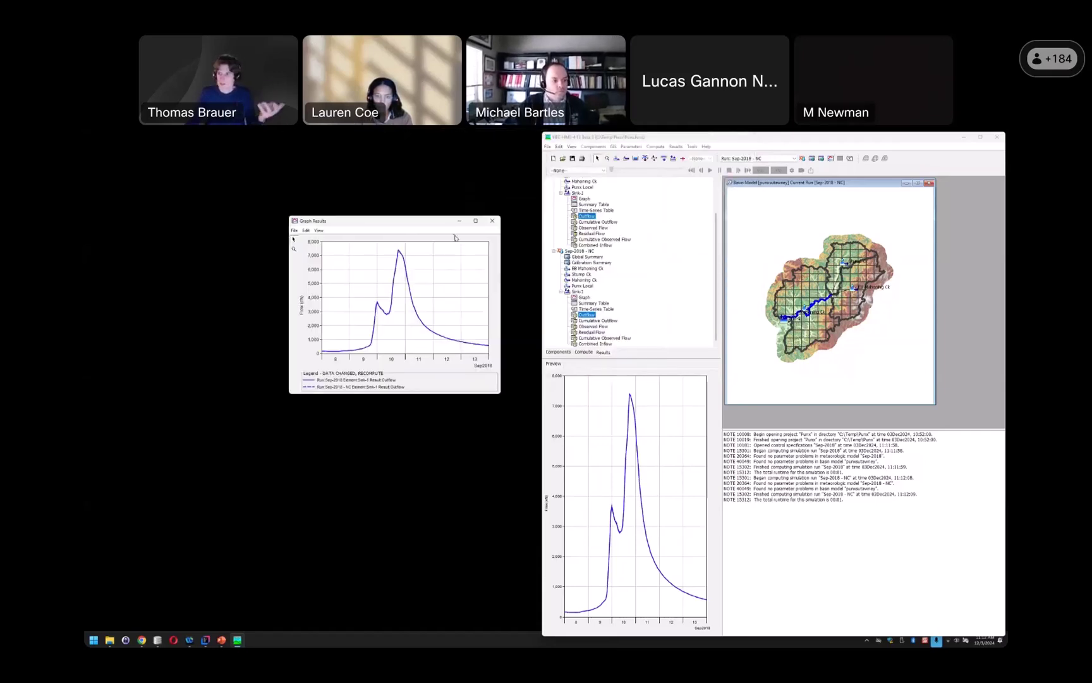
left_click(489, 223)
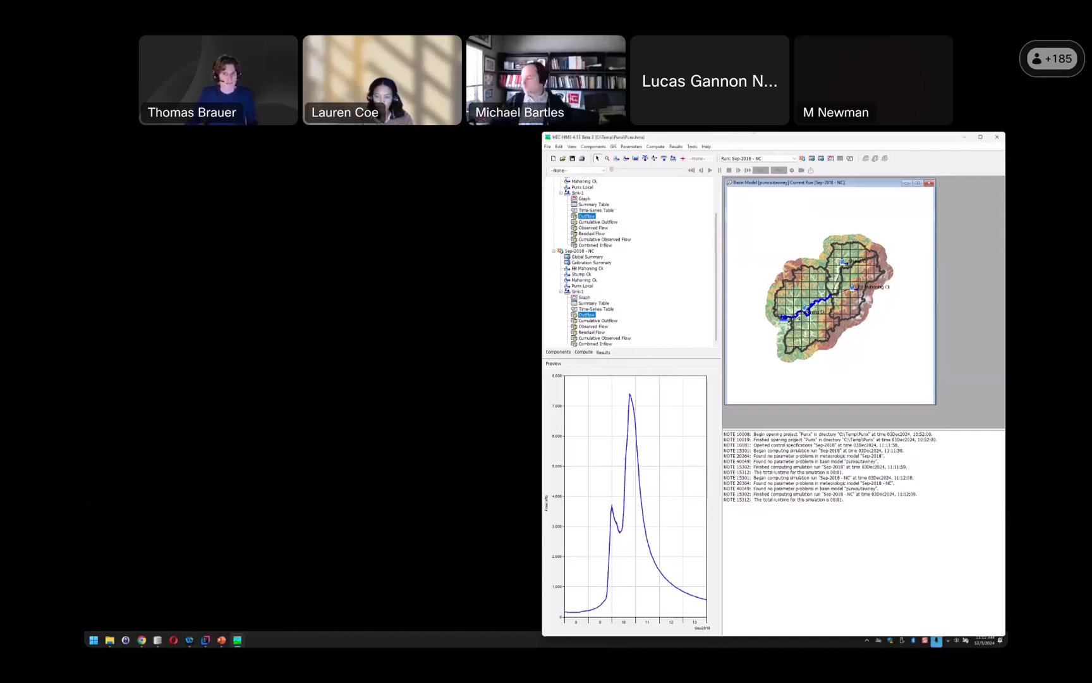
Close HEC-HMS, switch to the PowerPoint webinar slide show and replace the presenter view with the full slide.
left_click(995, 138)
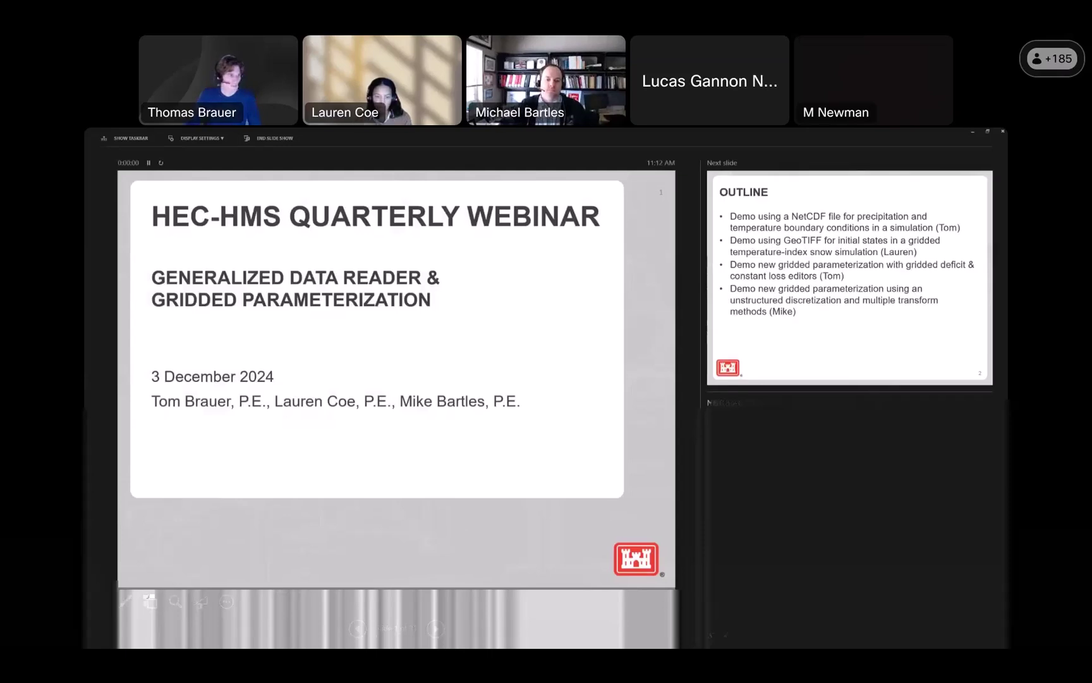
left_click(188, 139)
left_click(199, 150)
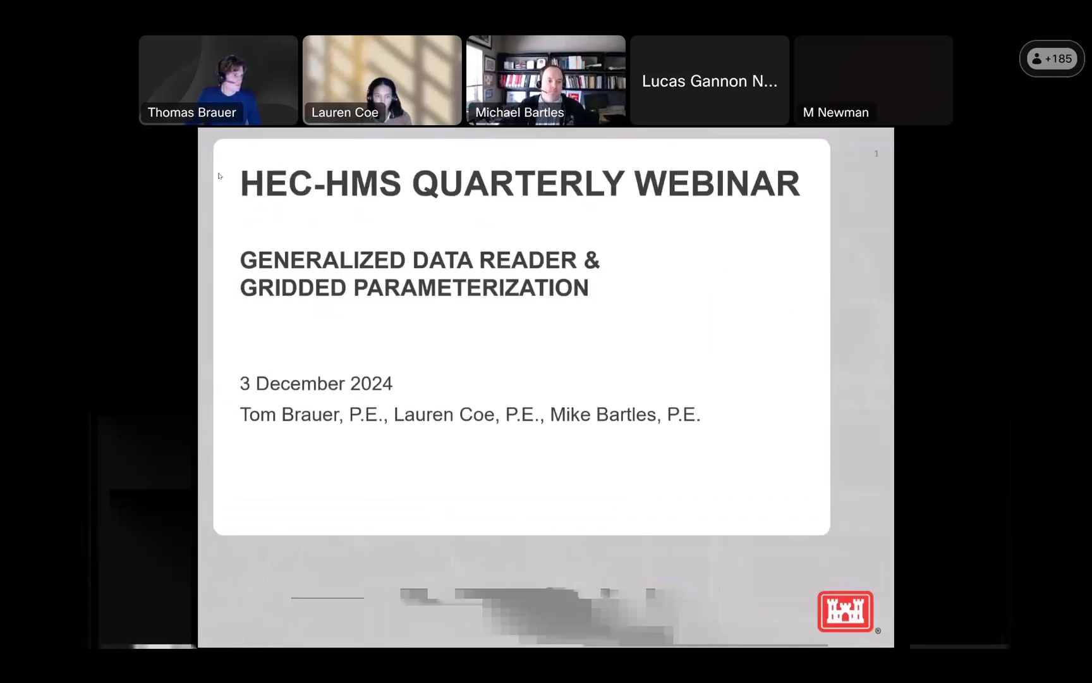
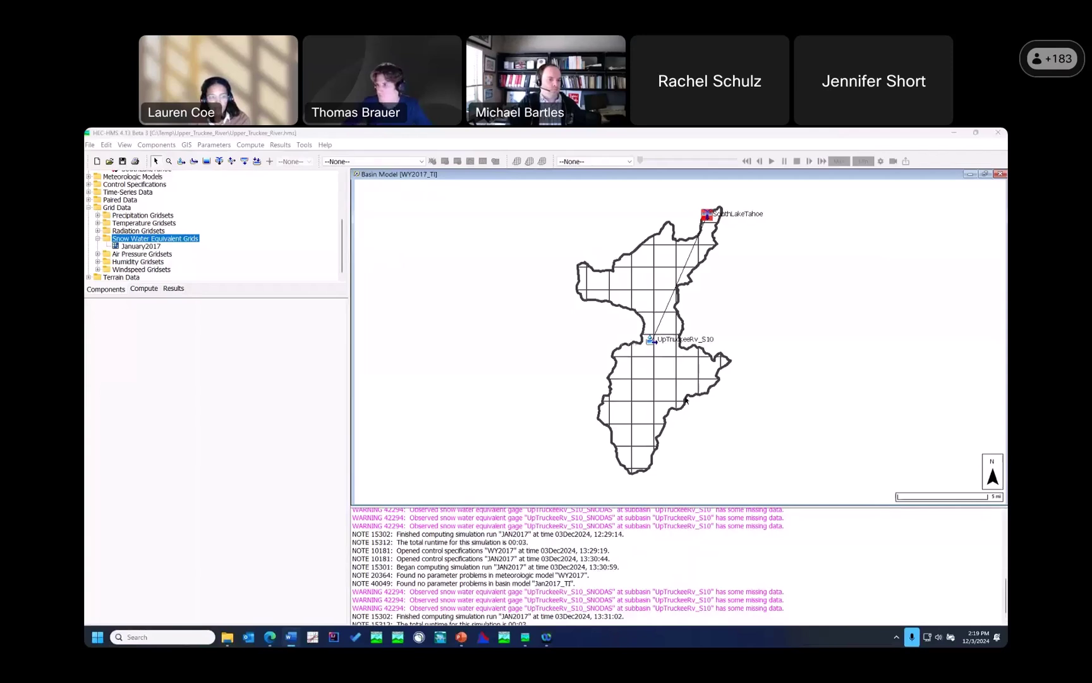
Examine the snow parameters of the UpTruckeeRv_S10 subbasin in the WY2017_TI basin model.
scroll(270, 244, "up", 1)
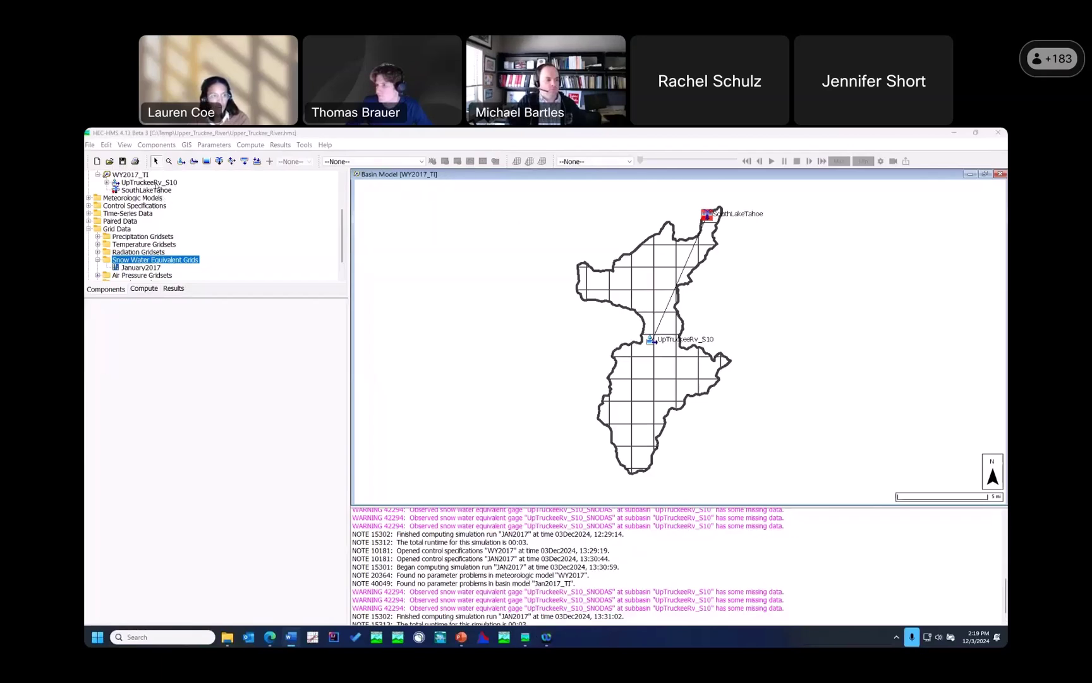
left_click(156, 183)
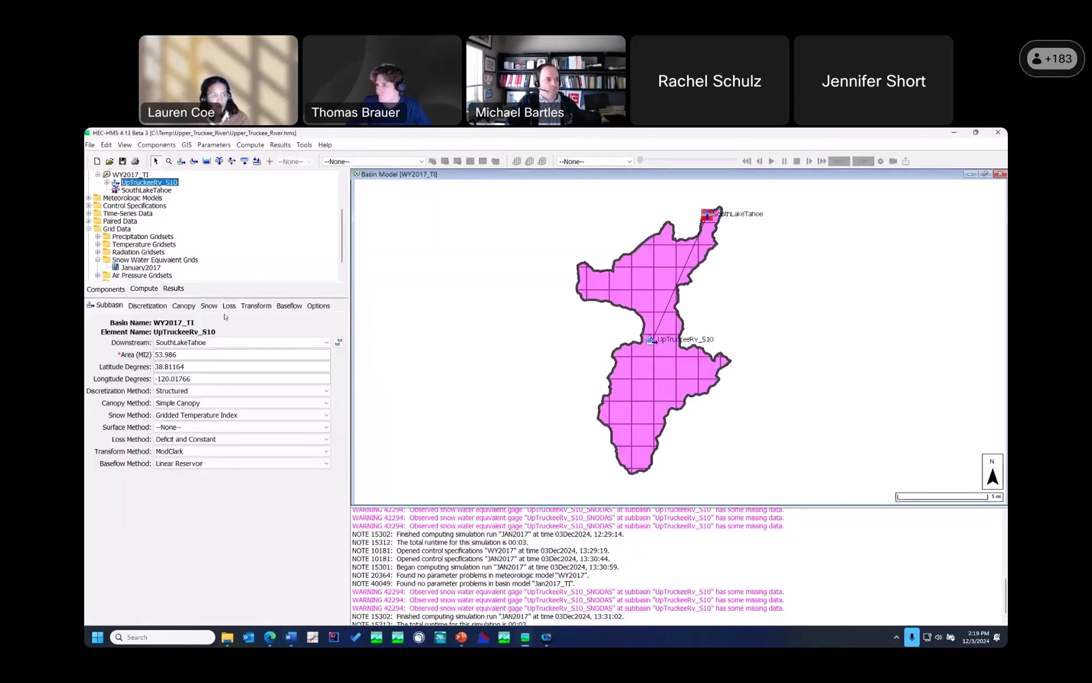
left_click(208, 306)
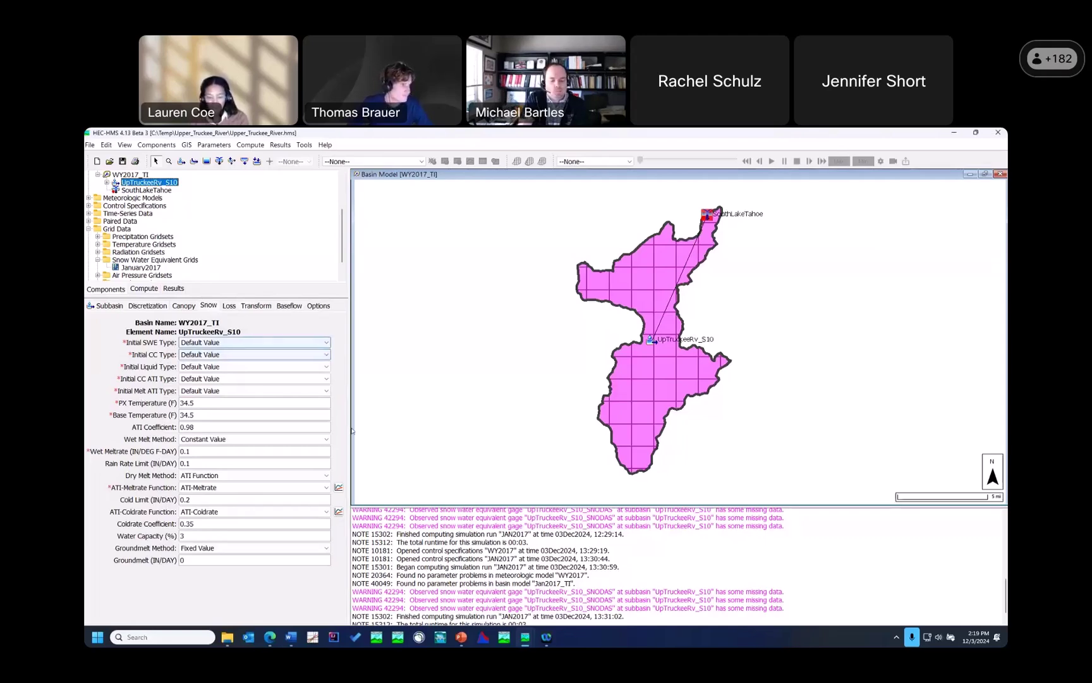
Bring up the open snowmelt graph for UpTruckeeRv_S10, inspect the SWE curve at Jan 15 2017, and minimize the graph.
mouse_move(526, 639)
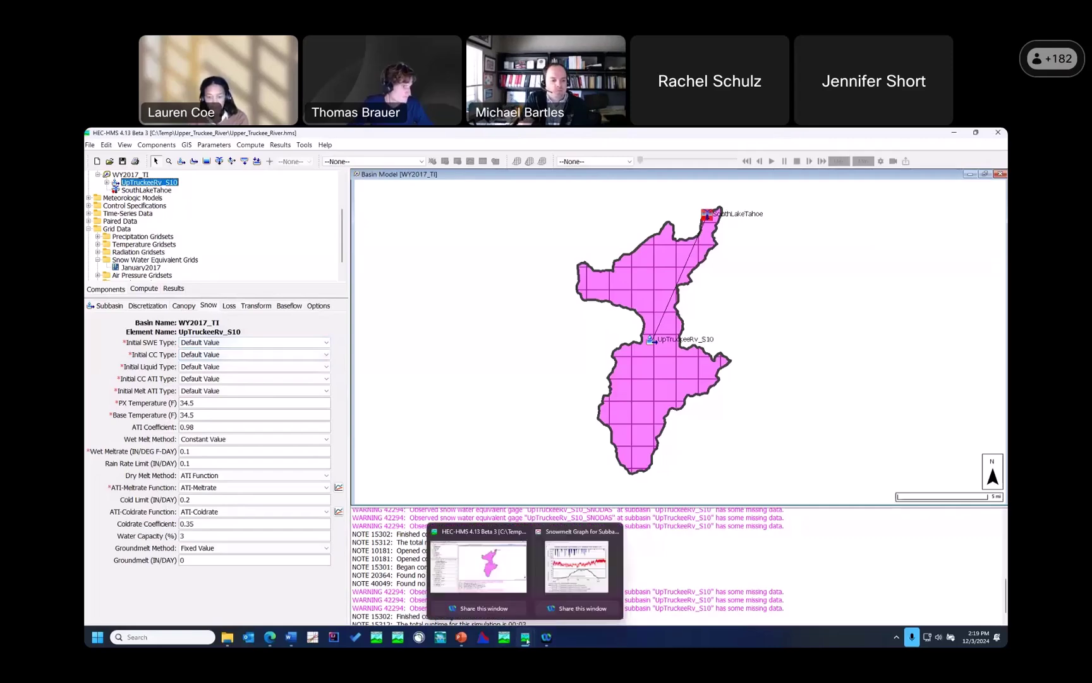
left_click(577, 572)
left_click_drag(447, 273, 618, 209)
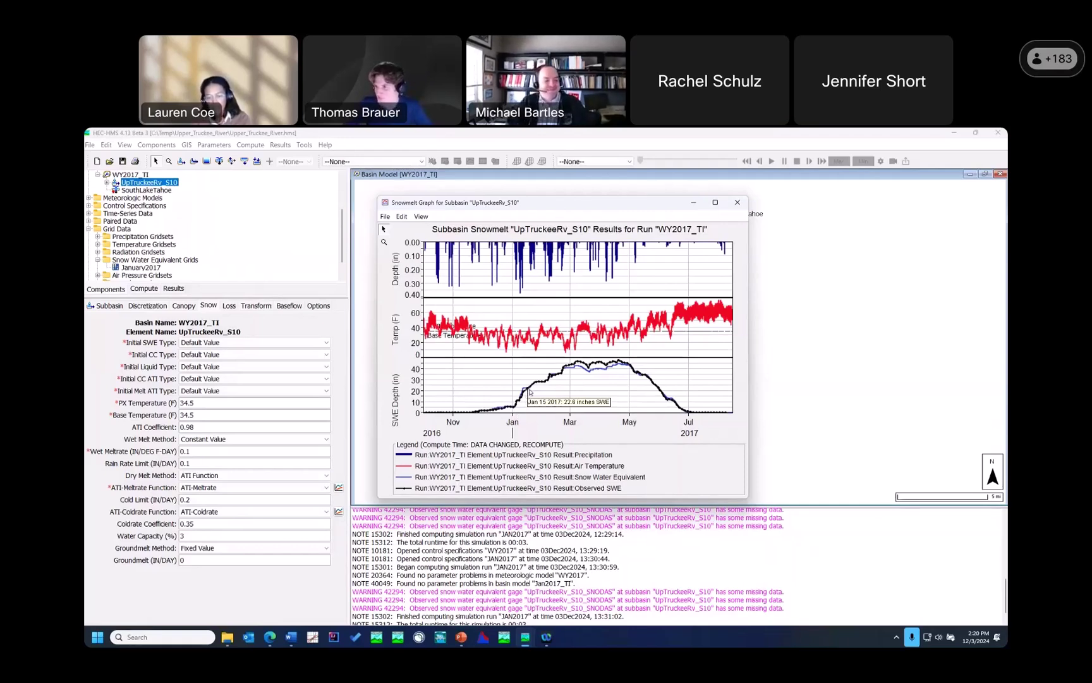
mouse_move(530, 392)
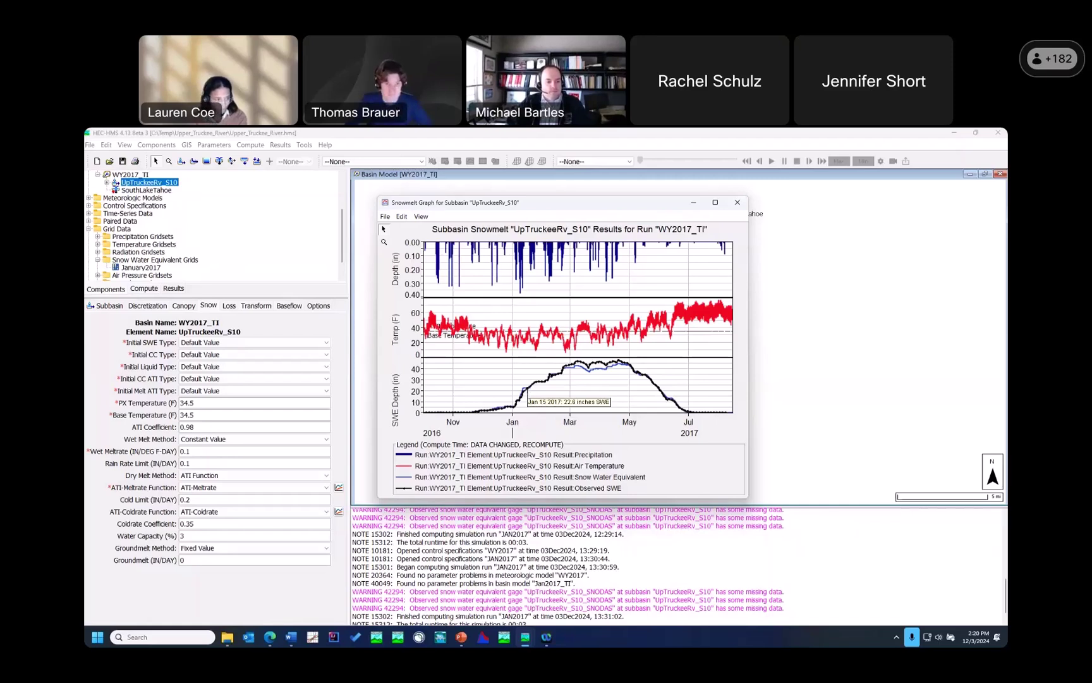
left_click(694, 204)
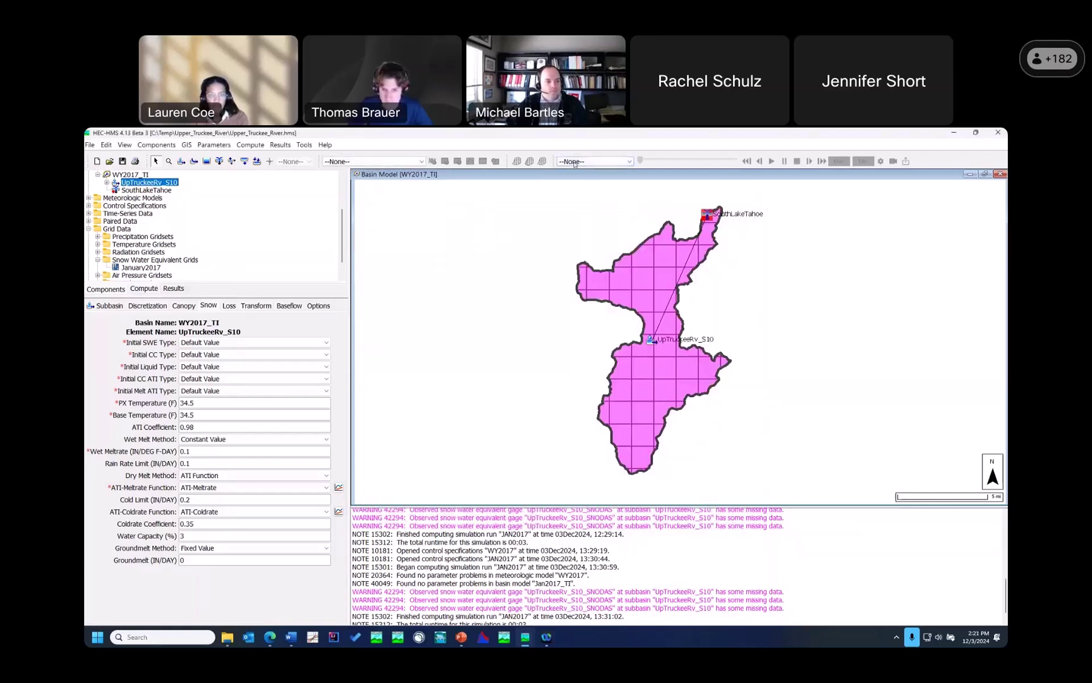
Make WY2017_TI the current simulation run and display its SWE spatial results on the basin map.
left_click(415, 162)
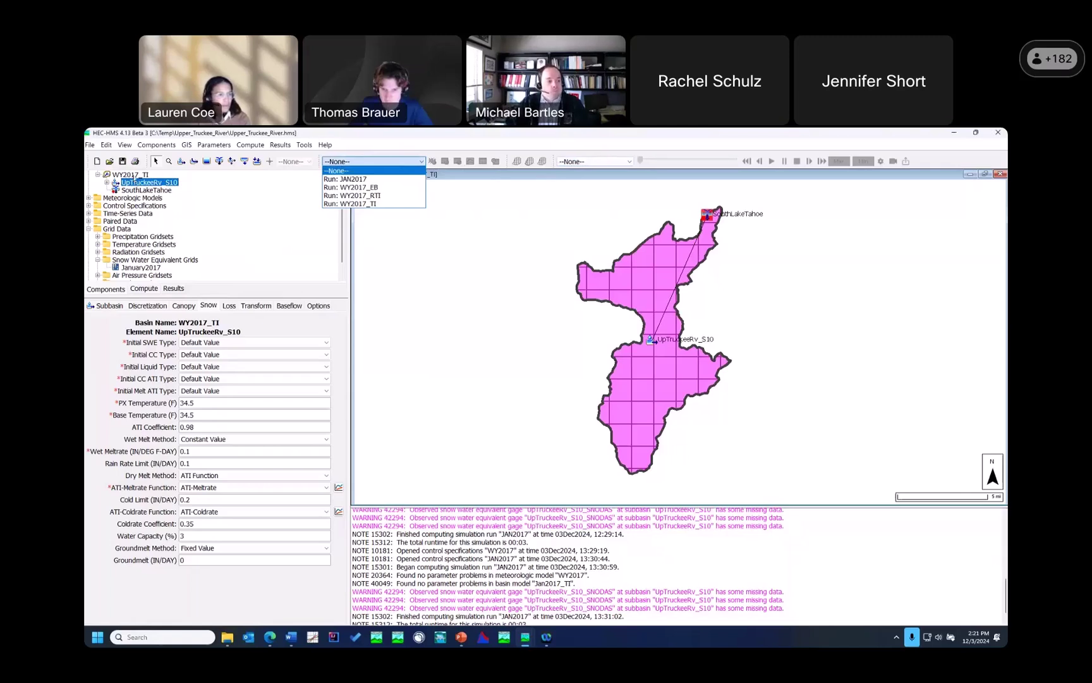
left_click(130, 175)
left_click(610, 163)
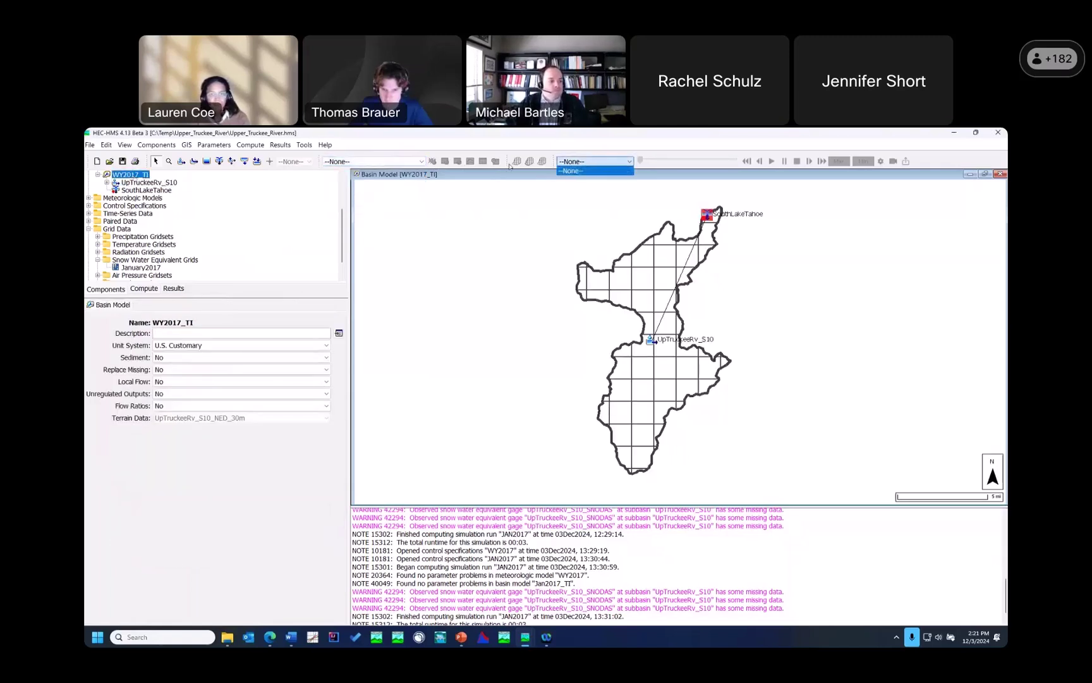
left_click(380, 162)
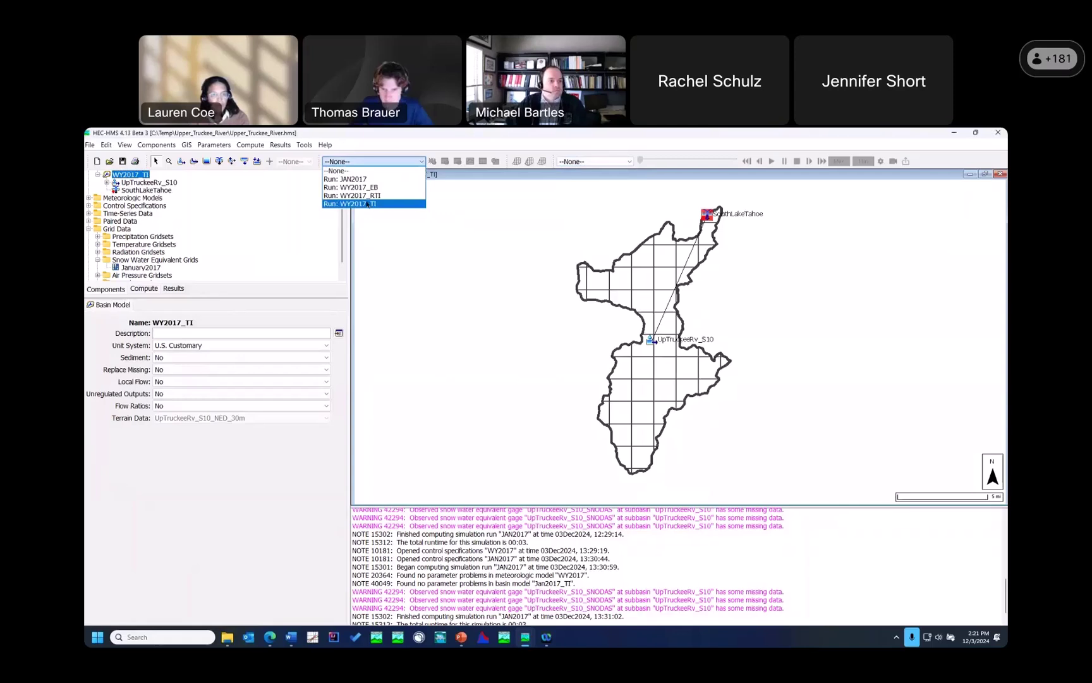
left_click(369, 204)
left_click(594, 162)
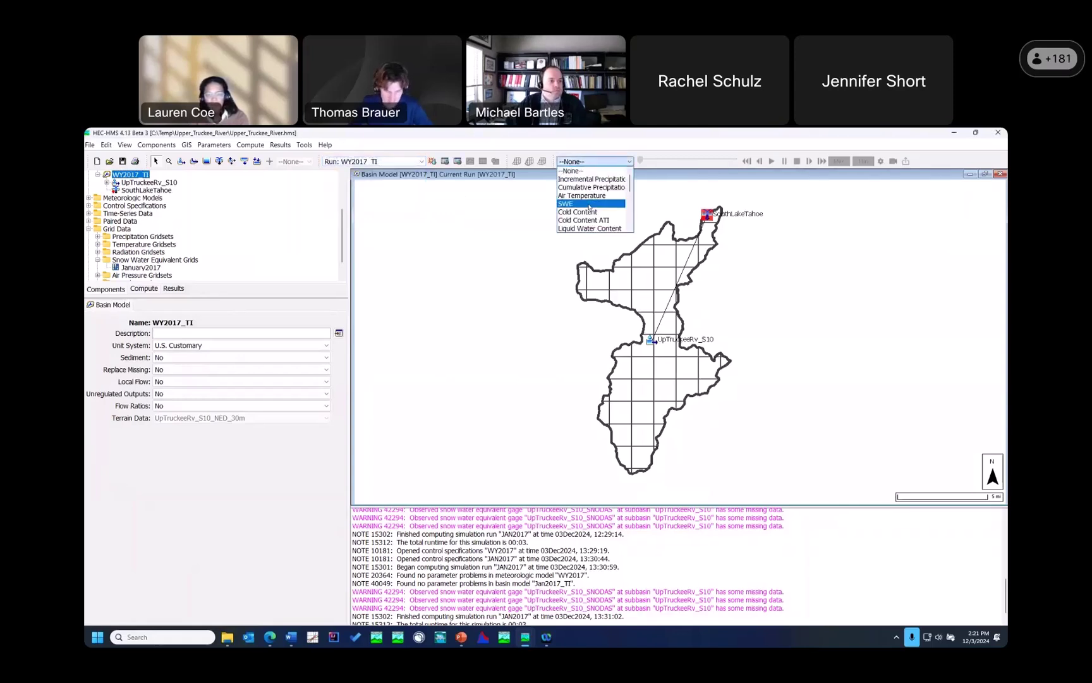
left_click(589, 204)
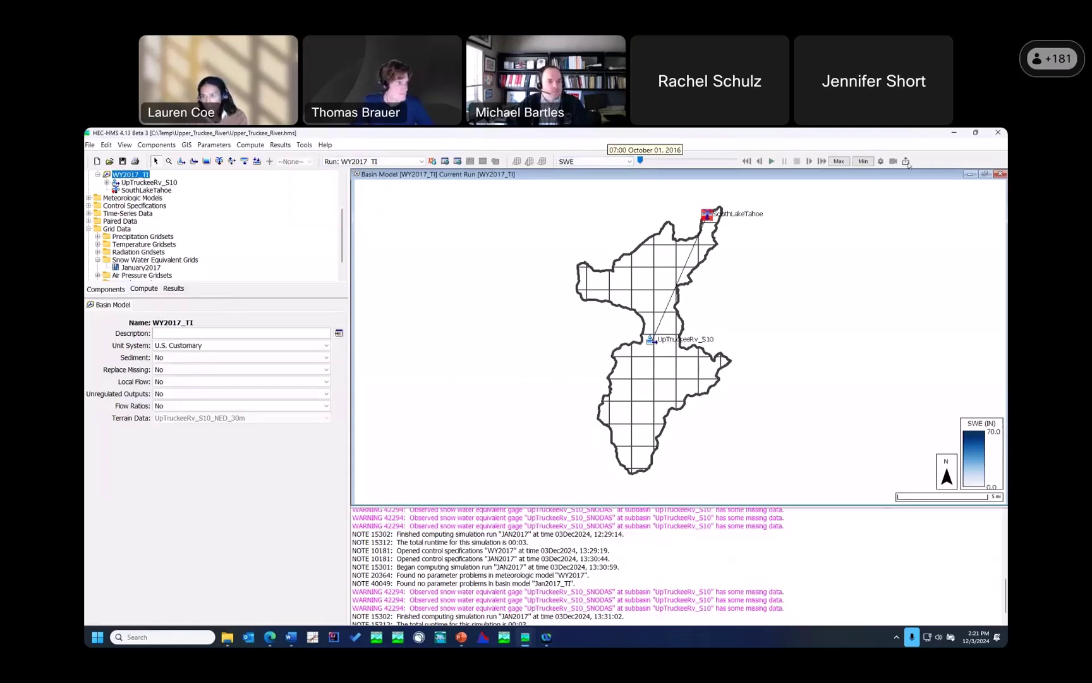
Begin exporting a single grid of the SWE spatial results, with the start date set to 15Jan2017 12:00.
left_click(906, 161)
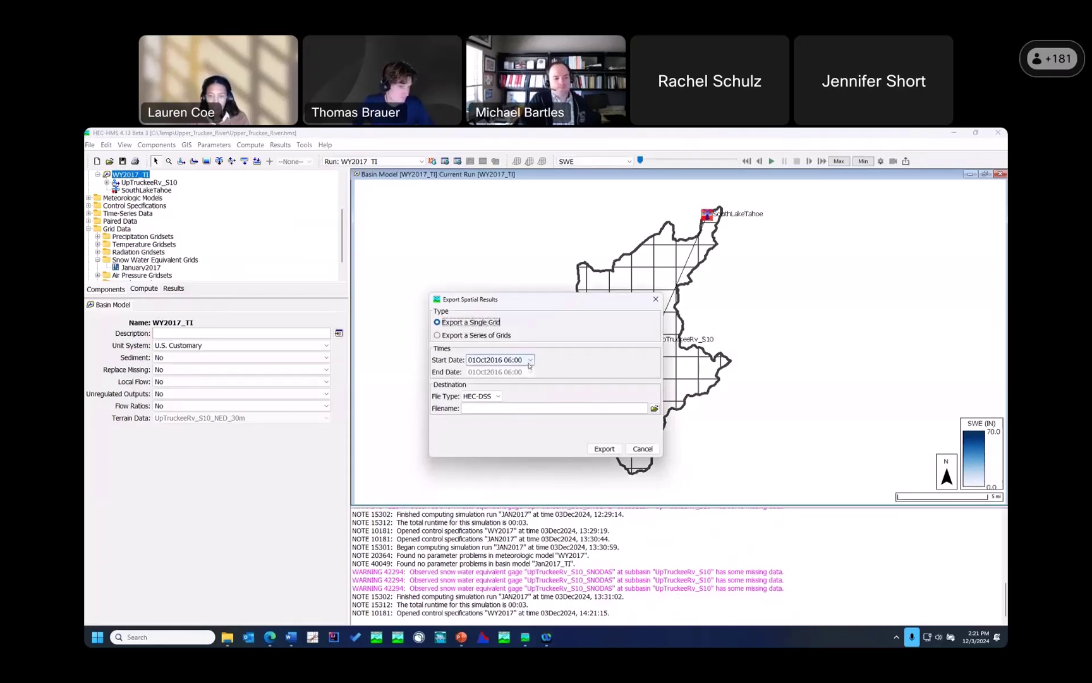
left_click(529, 360)
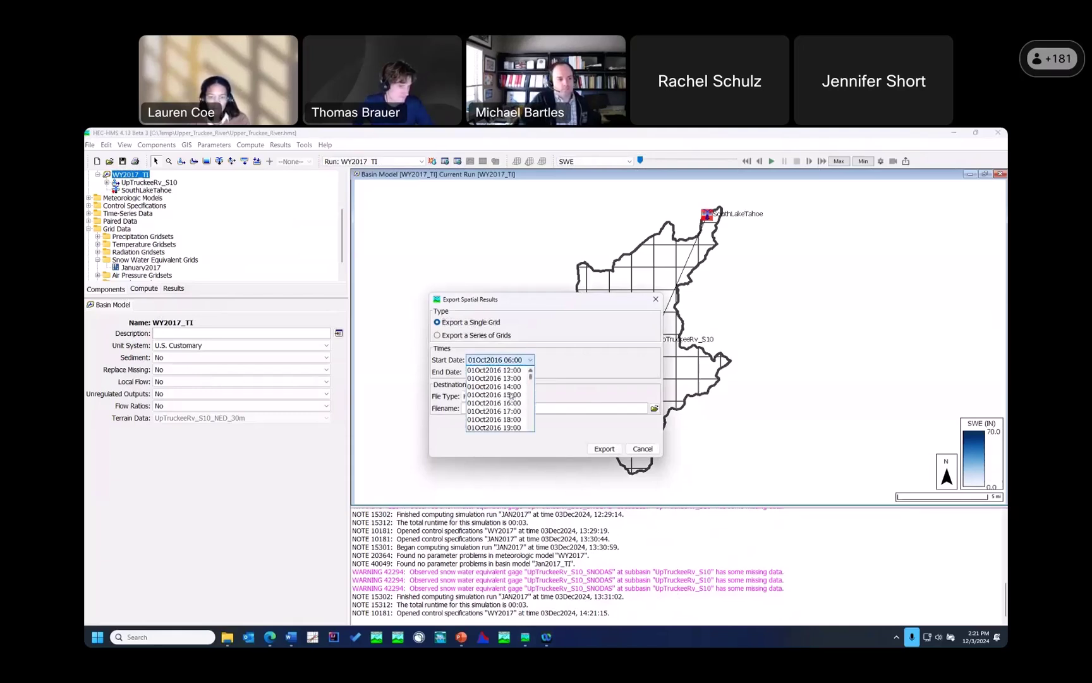
left_click_drag(531, 374, 532, 399)
scroll(501, 405, "down", 1)
scroll(502, 405, "up", 20)
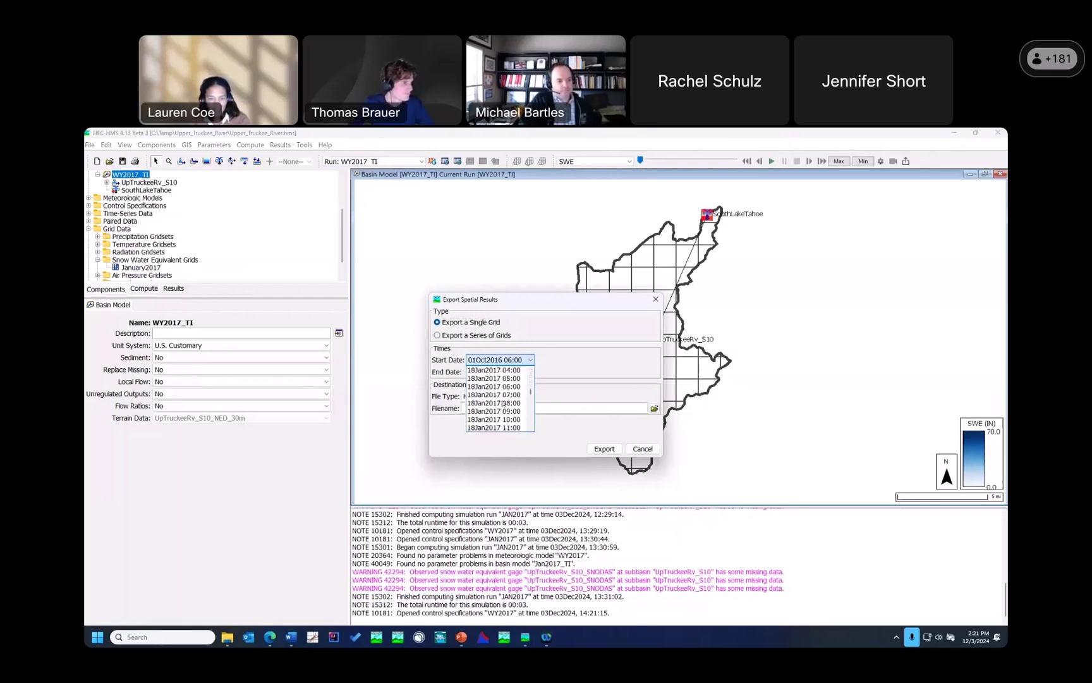
scroll(503, 403, "up", 20)
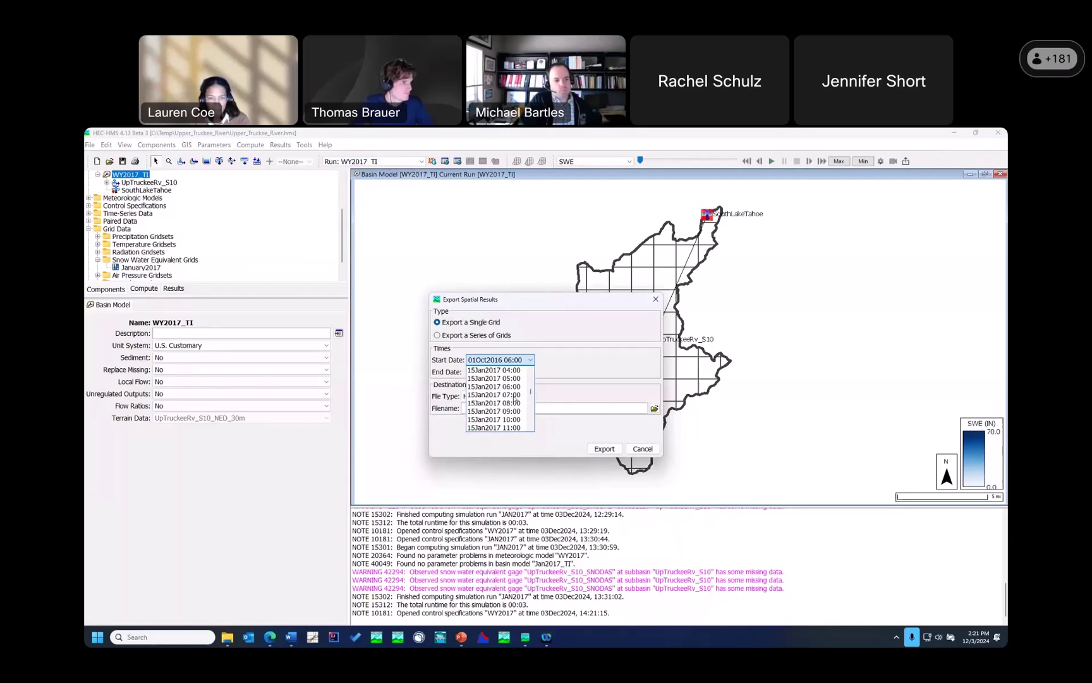
scroll(510, 407, "down", 5)
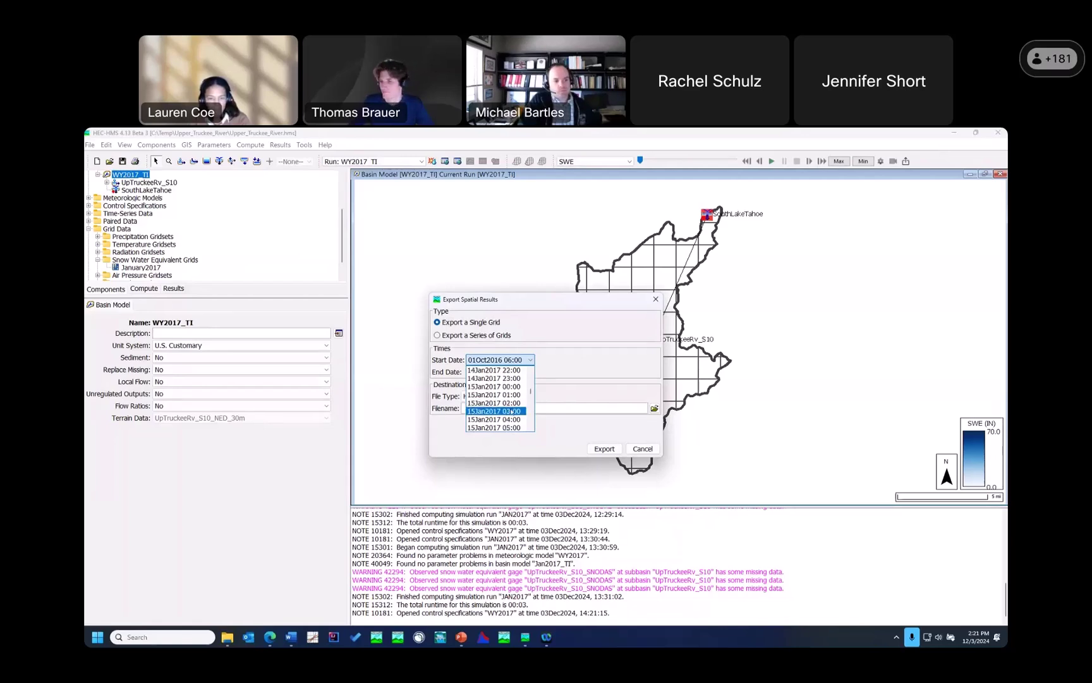
scroll(510, 416, "down", 1)
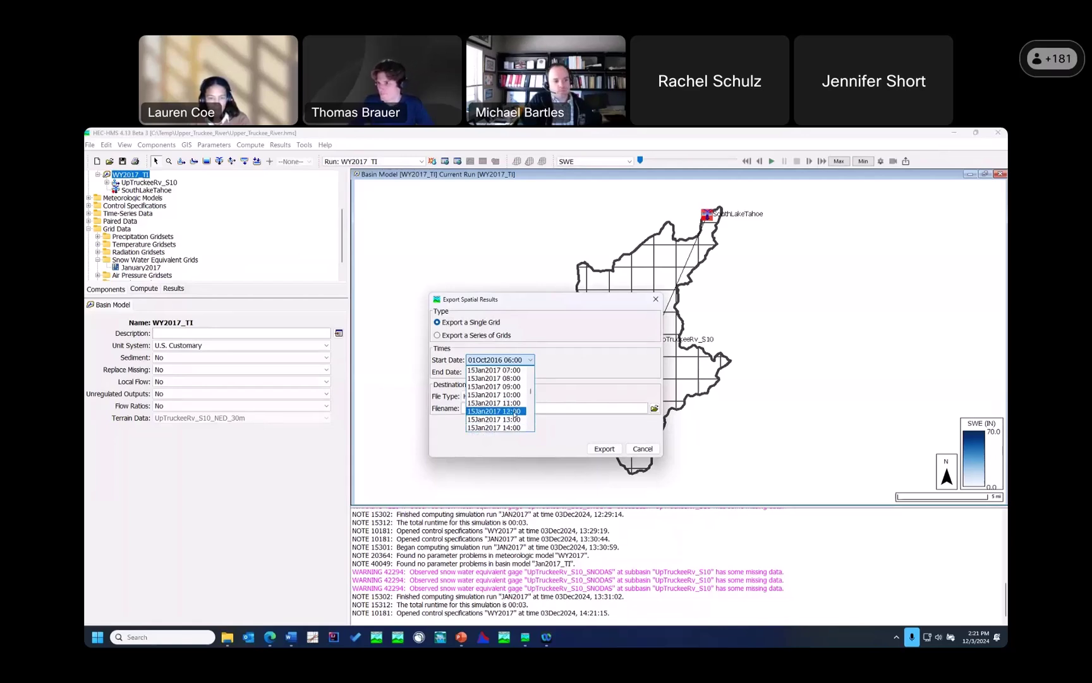
left_click(506, 411)
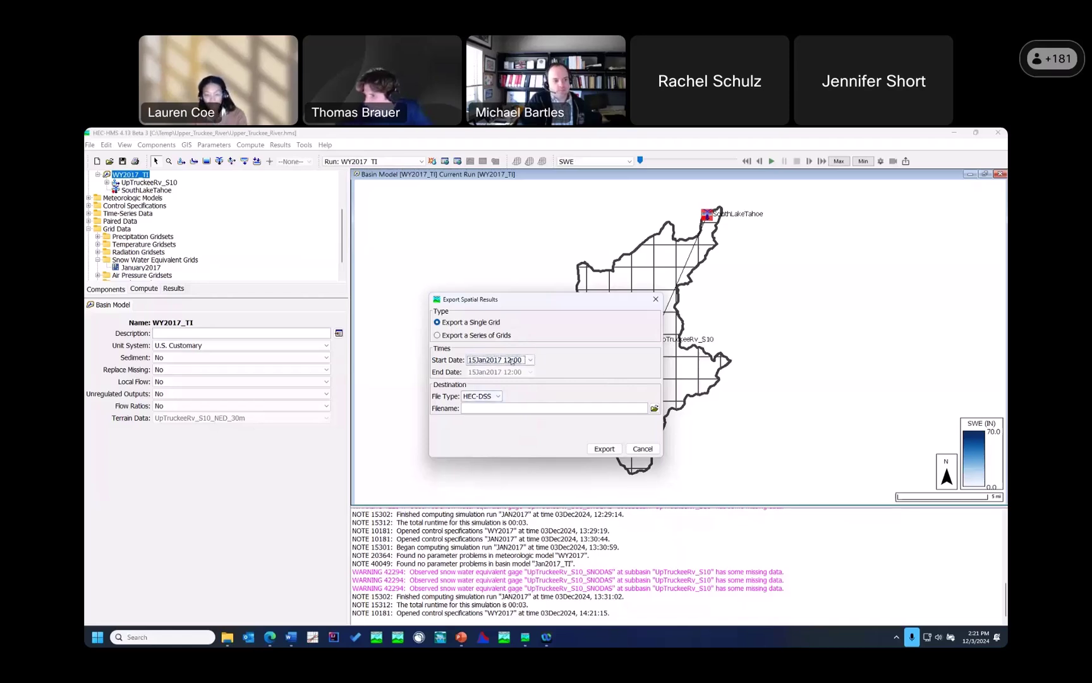
Export the SWE grid as a GeoTIFF named SWETest3.tiff in the FY25Q1Webinar folder, and dismiss the saved-file message.
left_click(497, 396)
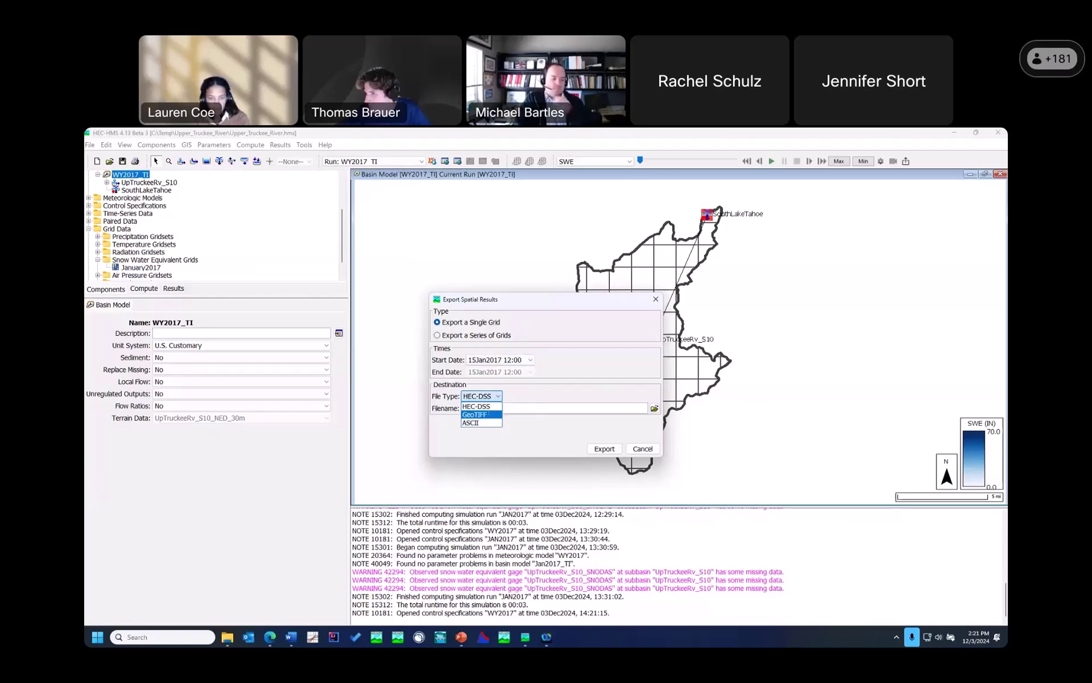
left_click(476, 414)
left_click(654, 409)
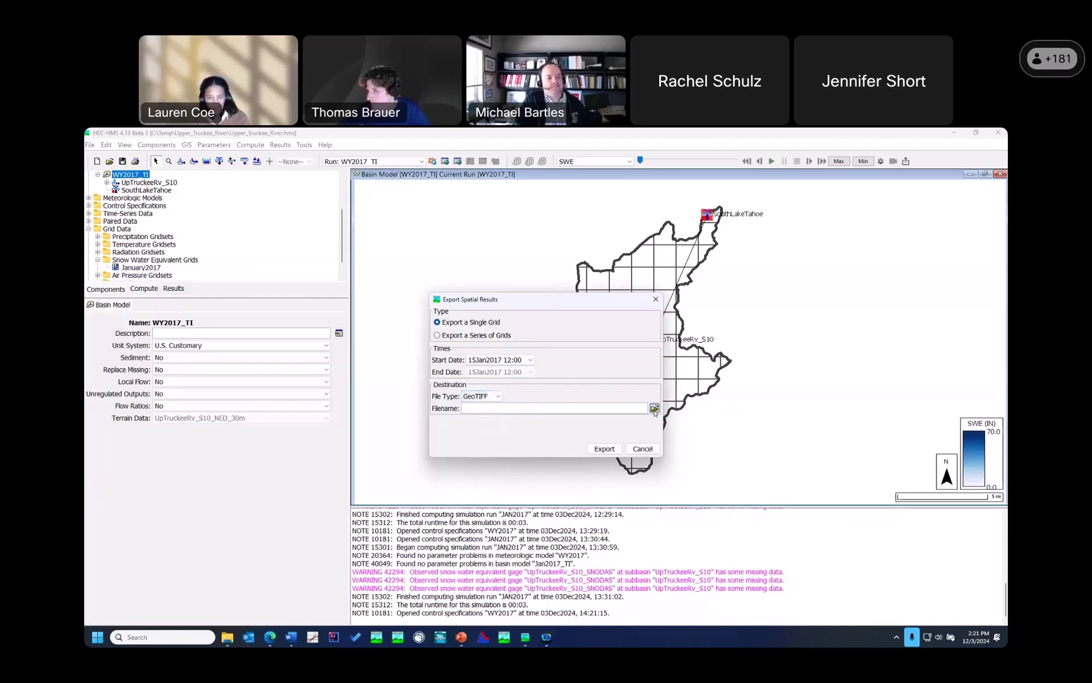
left_click(446, 342)
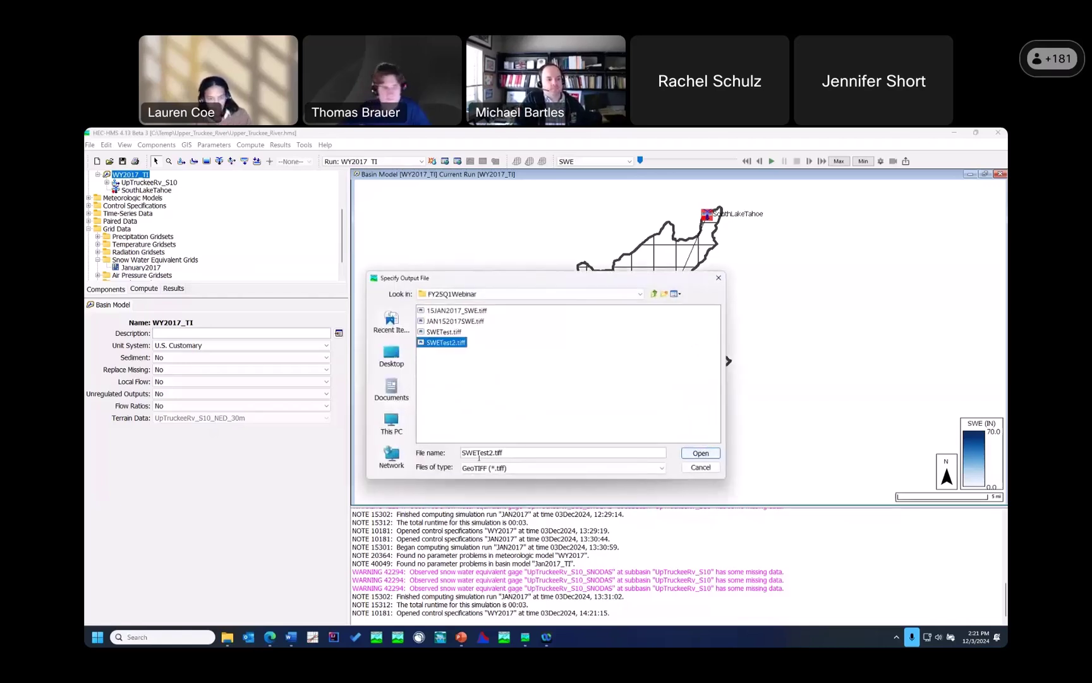
left_click(494, 453)
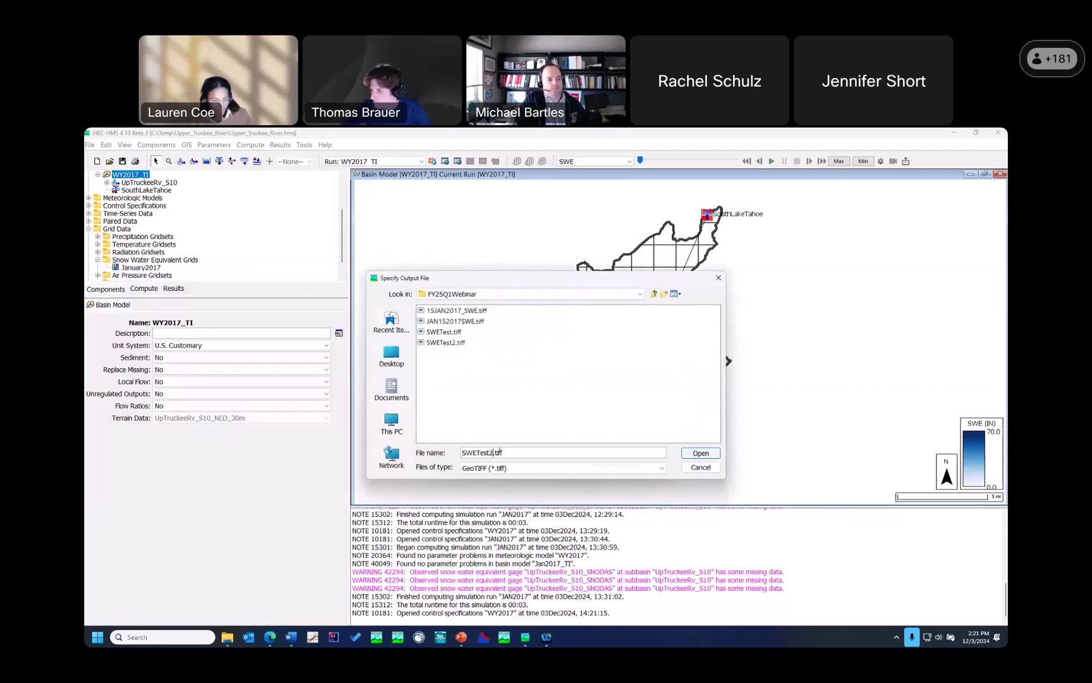
key("BackSpace")
type("3")
key("Return")
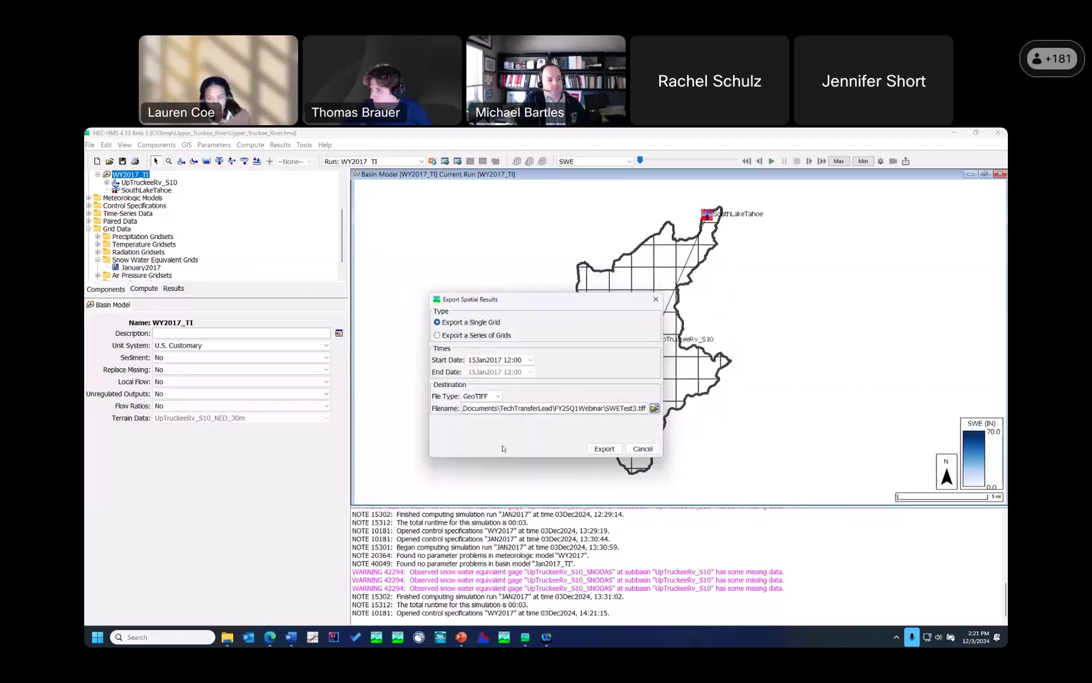
left_click(605, 449)
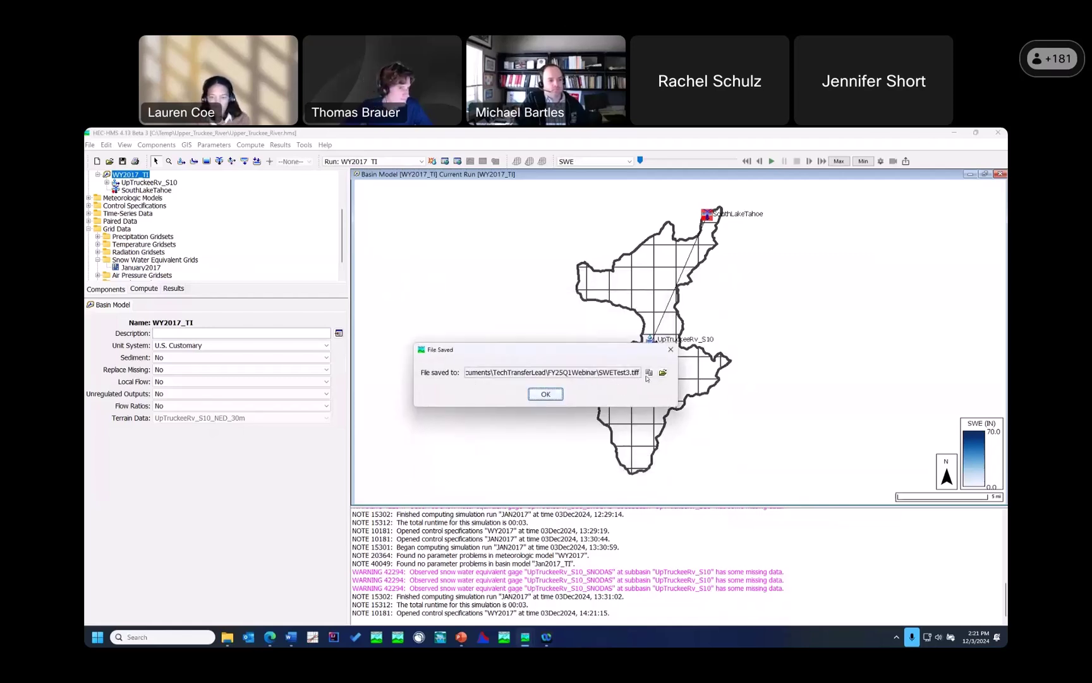
left_click(672, 350)
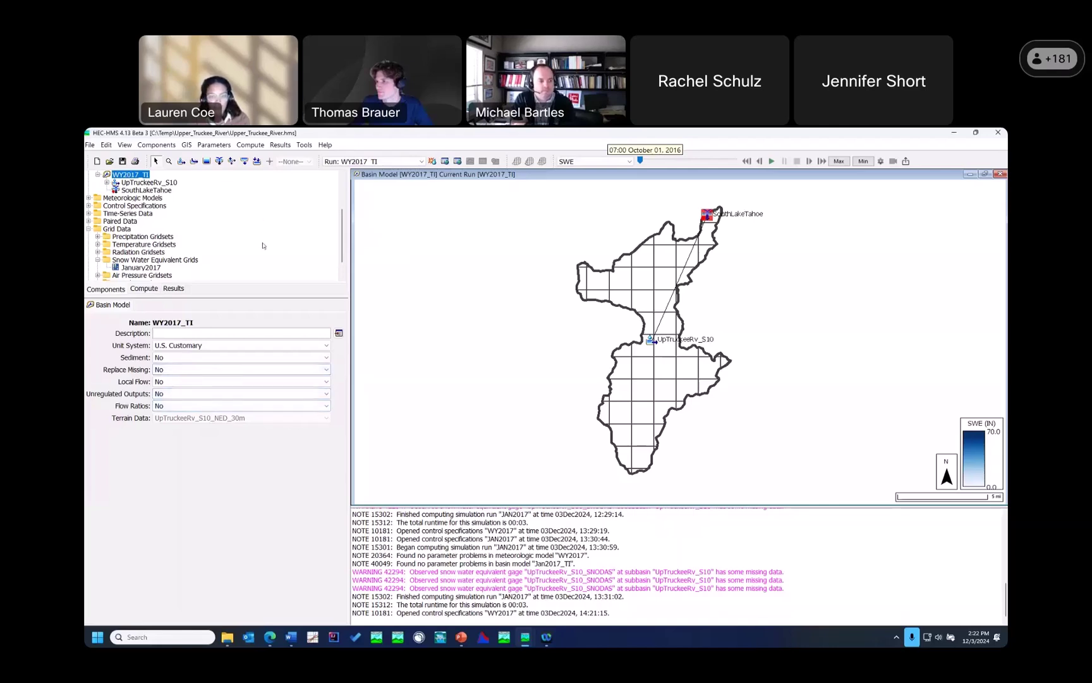
Create a snow water equivalent grid named Jan2017TIFF in the grid data, and open its settings.
scroll(257, 233, "up", 3)
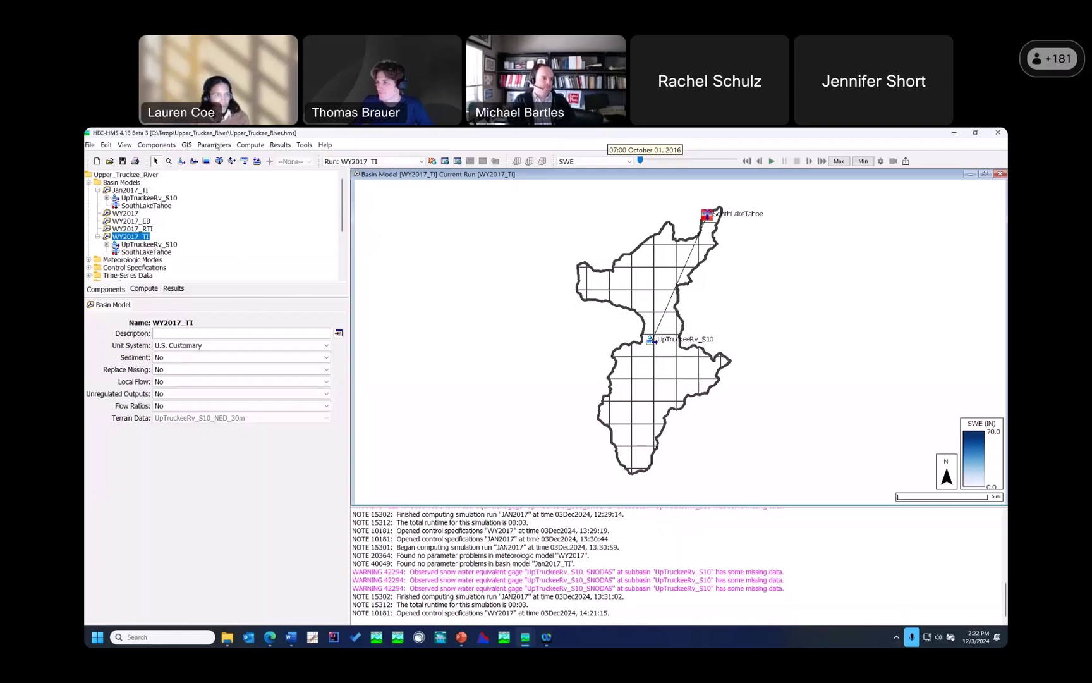
left_click(170, 147)
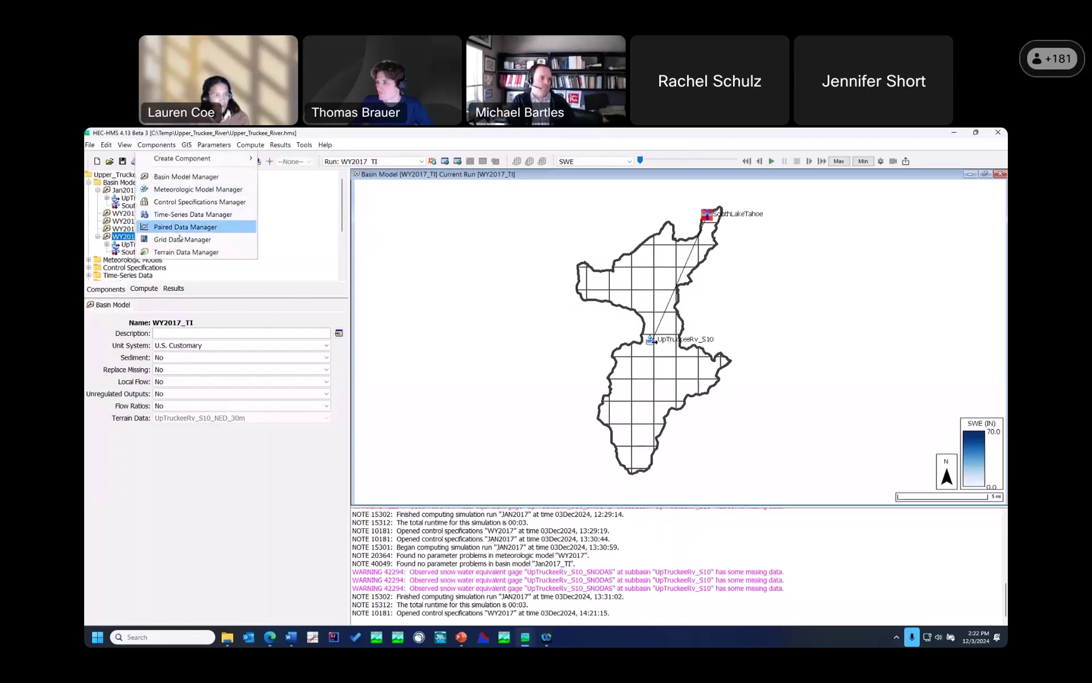
left_click(186, 240)
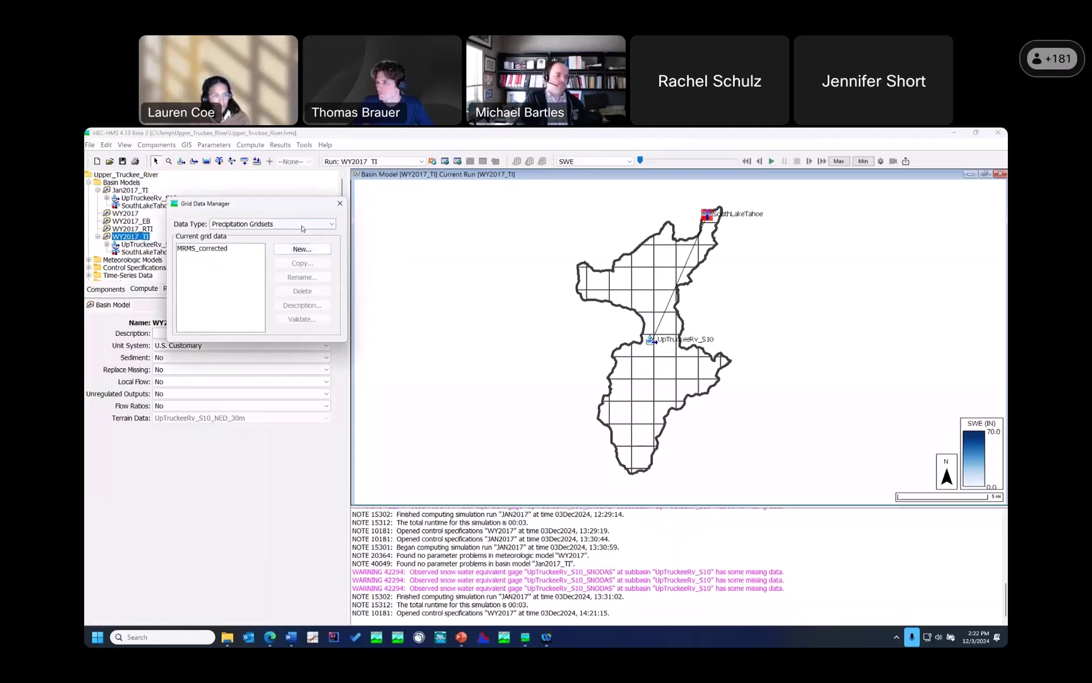
left_click(273, 223)
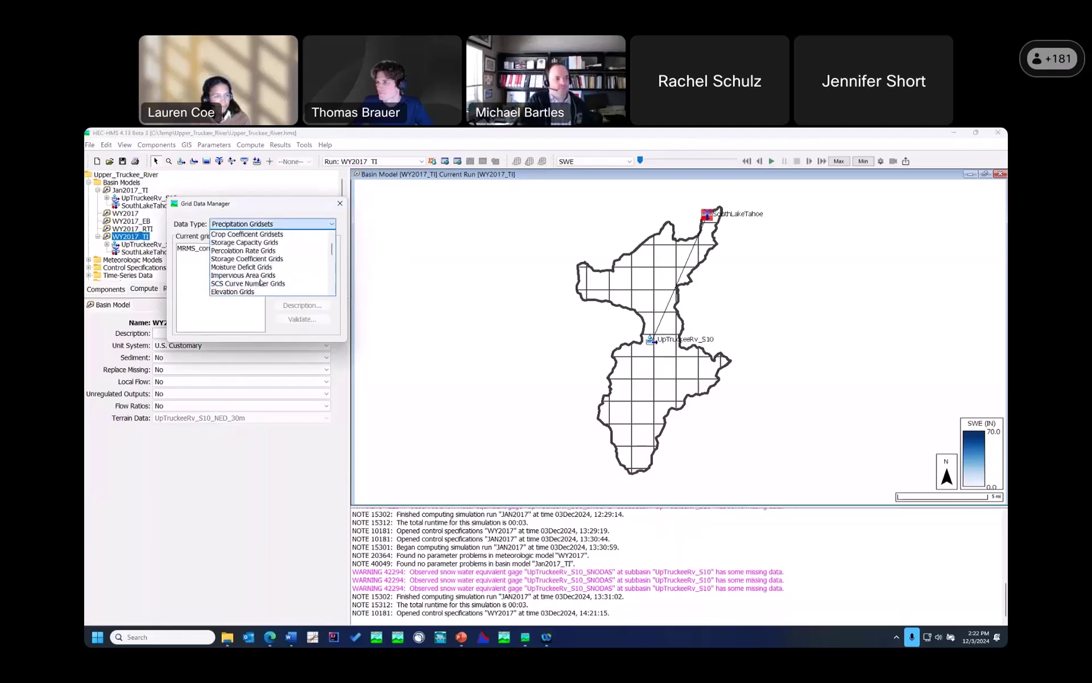
scroll(259, 283, "down", 2)
left_click(256, 288)
left_click(302, 248)
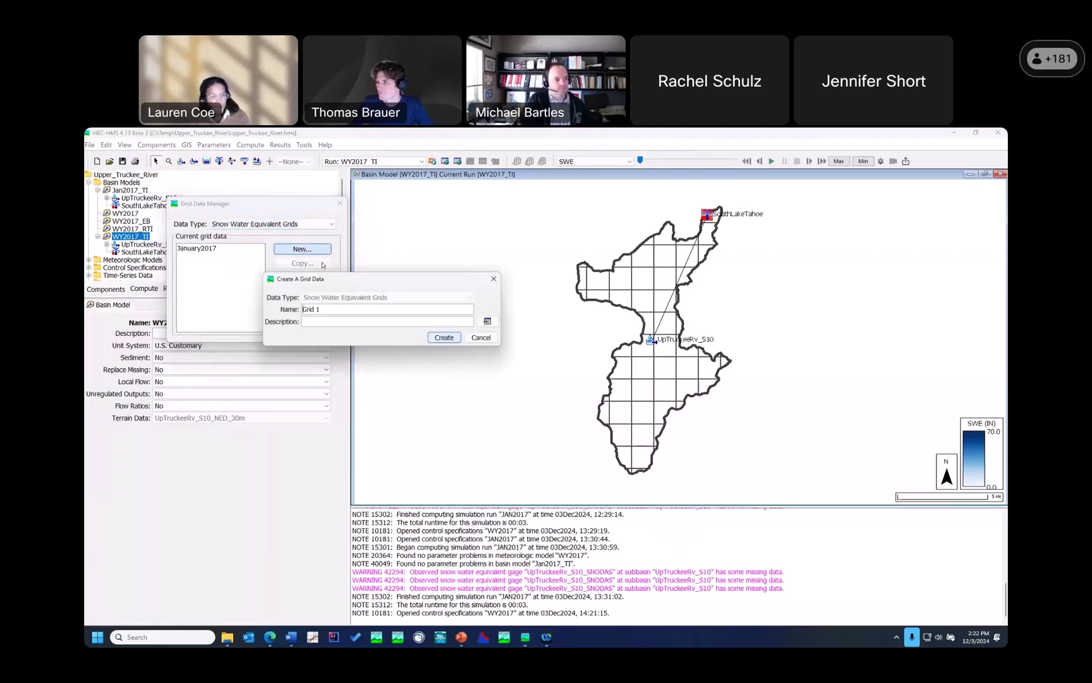
left_click_drag(323, 309, 267, 309)
type("Jan2017")
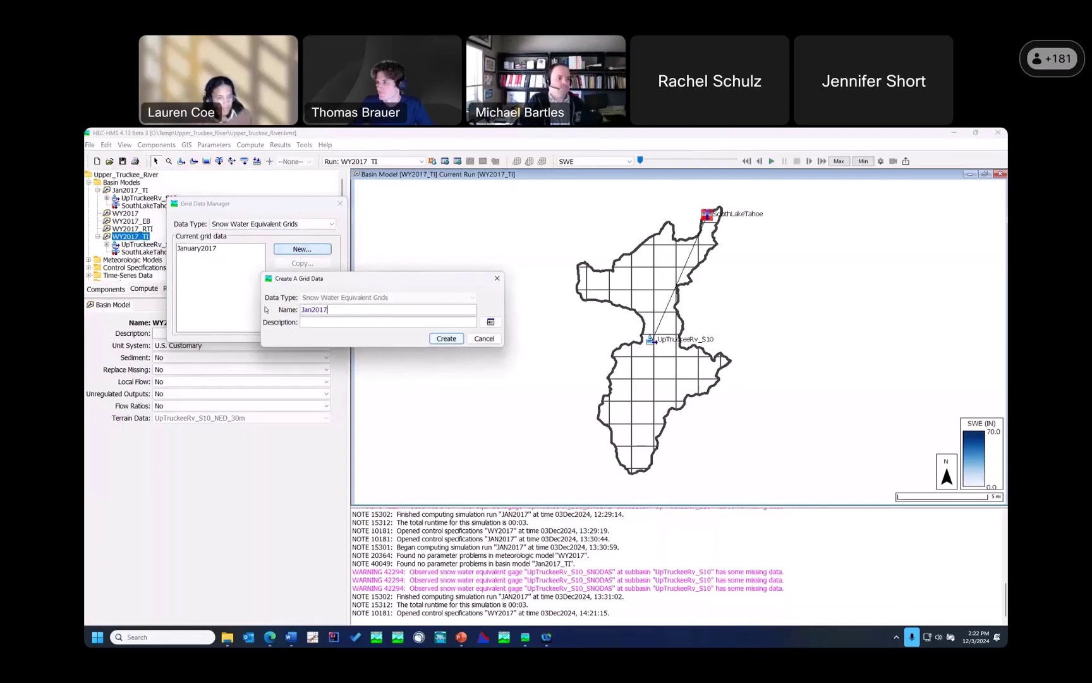
type("TIFF")
key("Return")
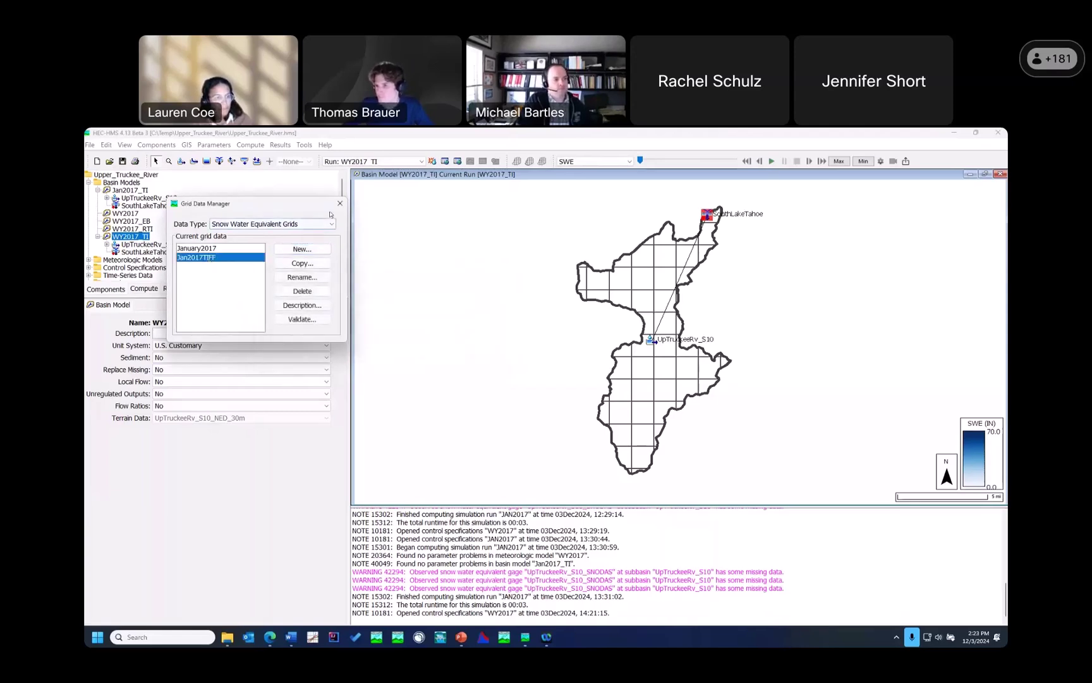
left_click(340, 203)
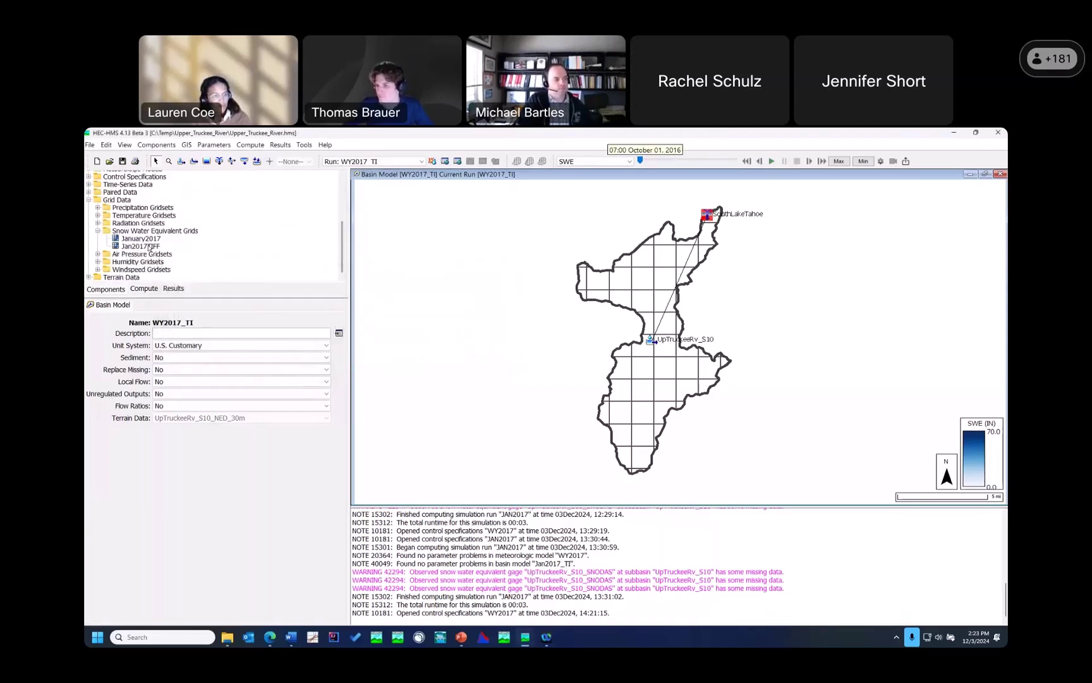
left_click(148, 246)
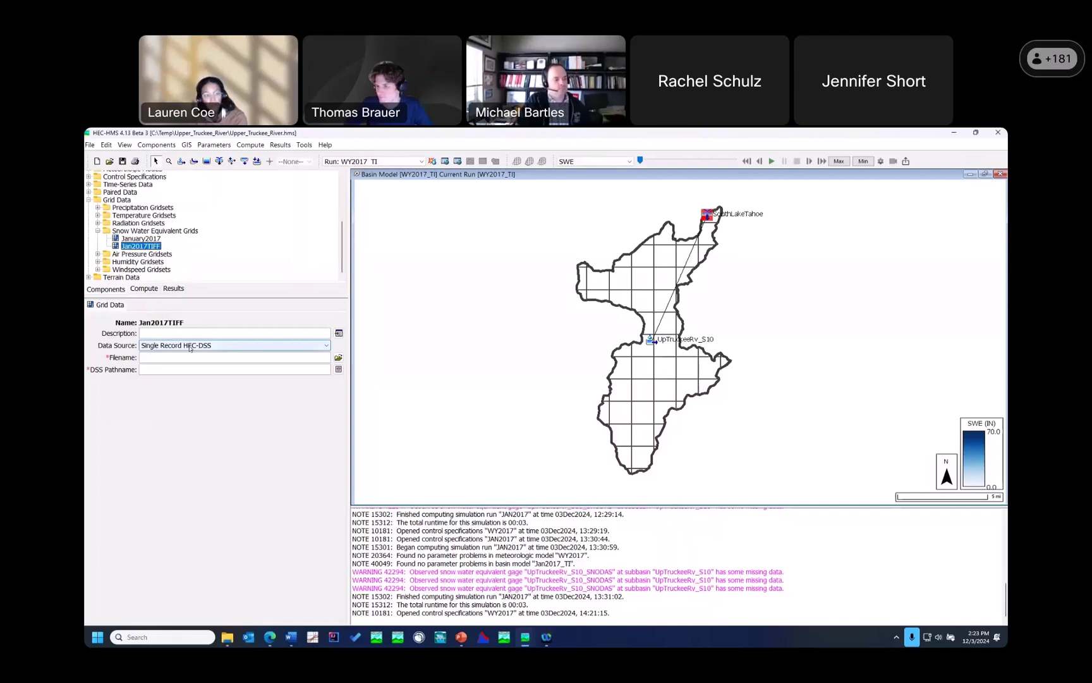
Set the Jan2017TIFF grid's data source to GeoTIFF and link it to 15JAN2017_SWE.tiff in the project's data folder.
left_click(190, 346)
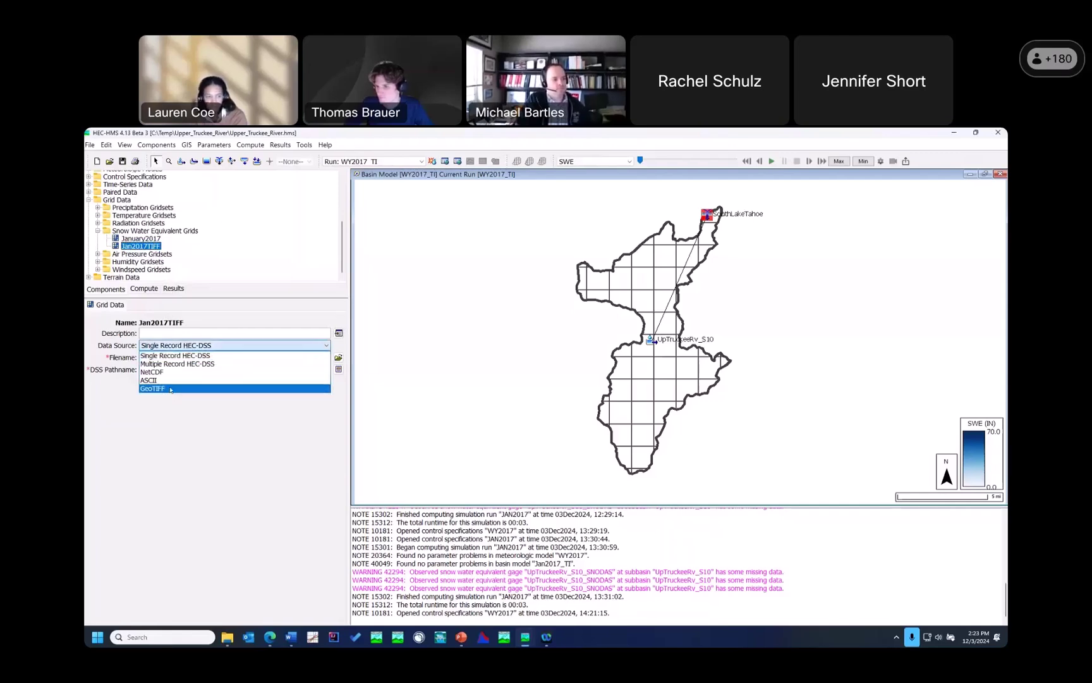
left_click(170, 389)
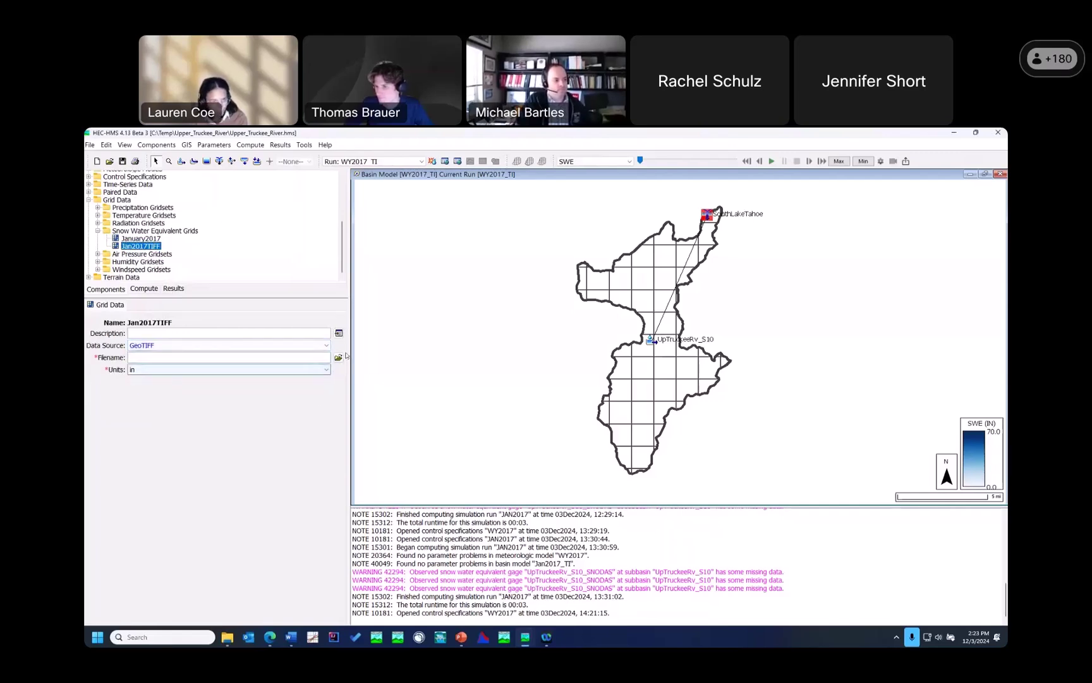
left_click(338, 358)
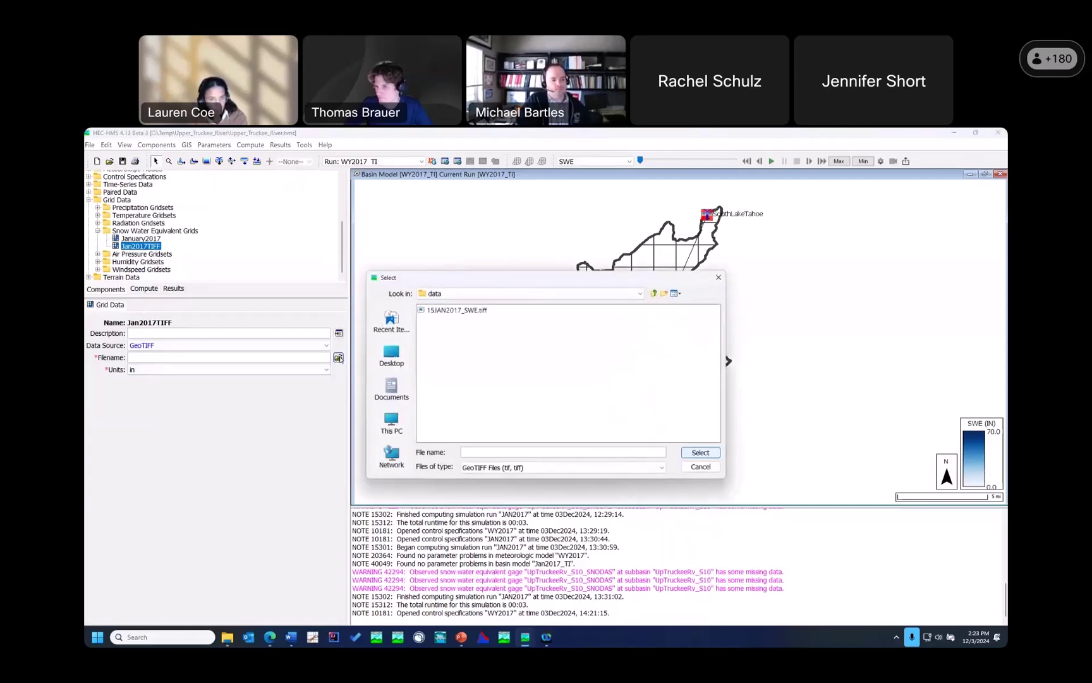
left_click(476, 313)
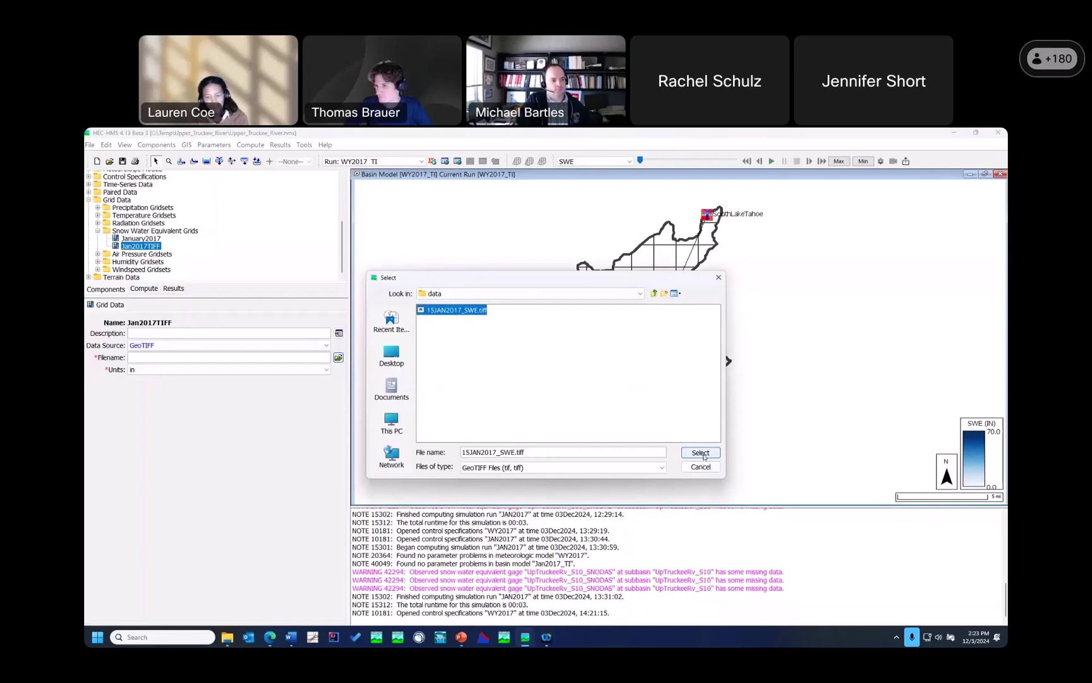
left_click(703, 456)
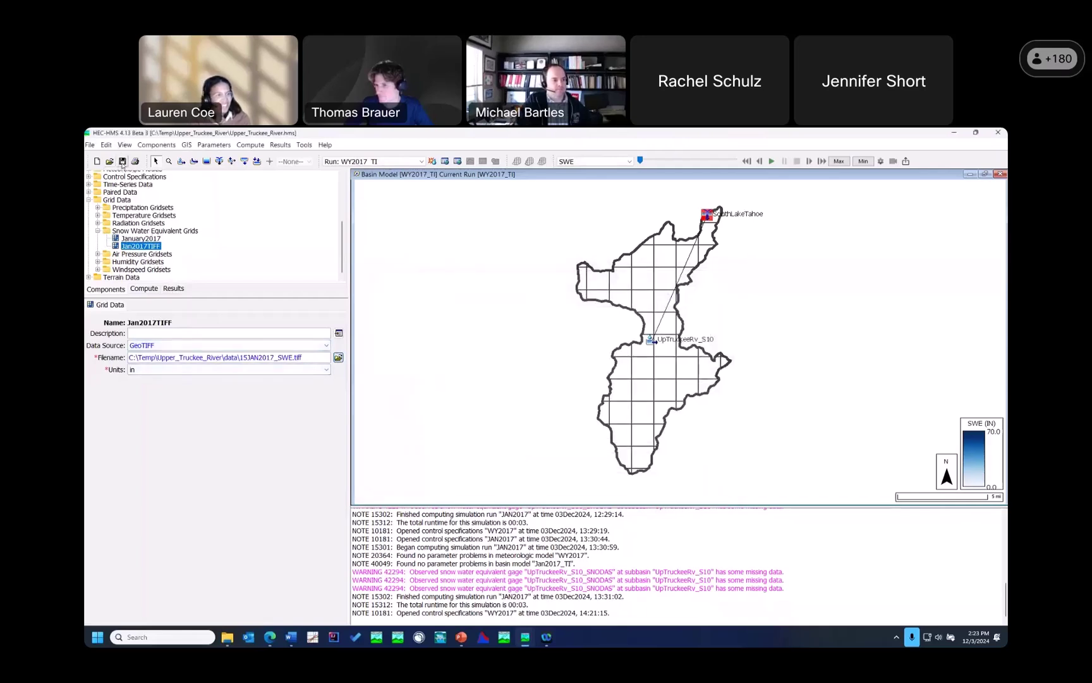
Set the Initial SWE Type of subbasin UpTruckeeRv_S10 in basin model Jan2017_TI to Parameter Grid, using the Jan2017TIFF grid.
scroll(272, 246, "up", 5)
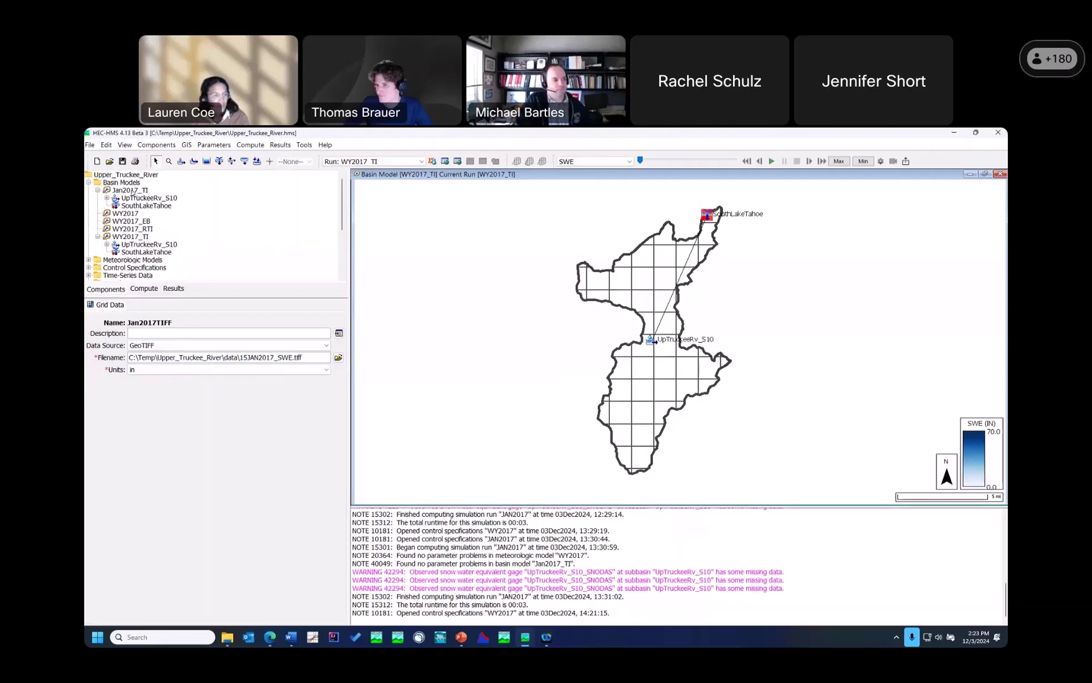
left_click(130, 190)
left_click(149, 198)
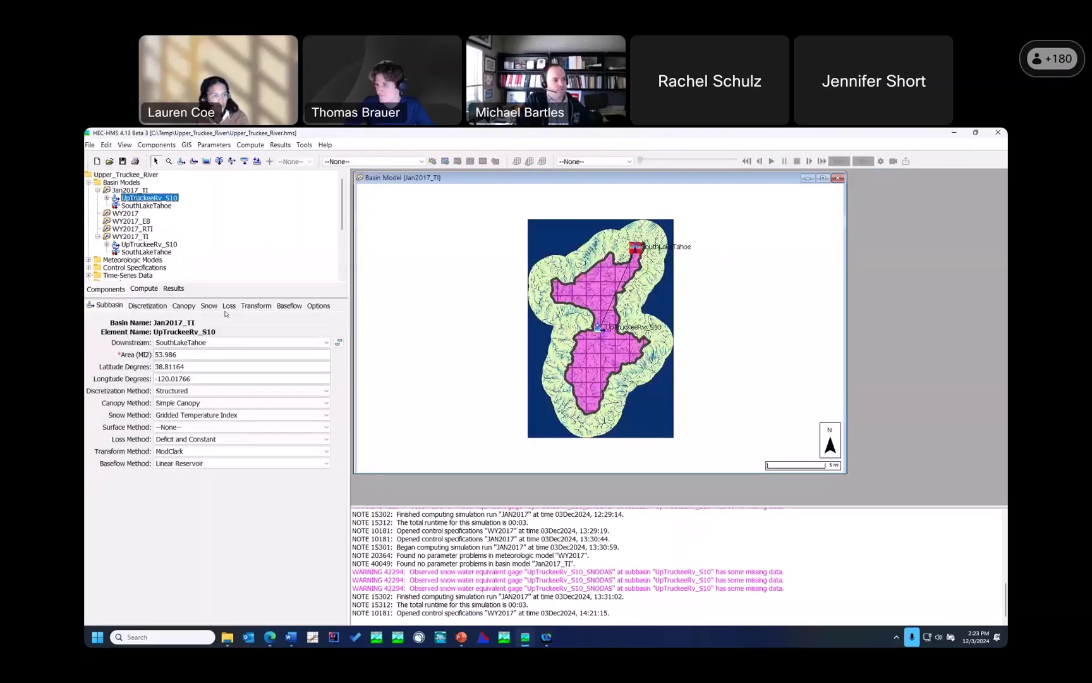
left_click(208, 306)
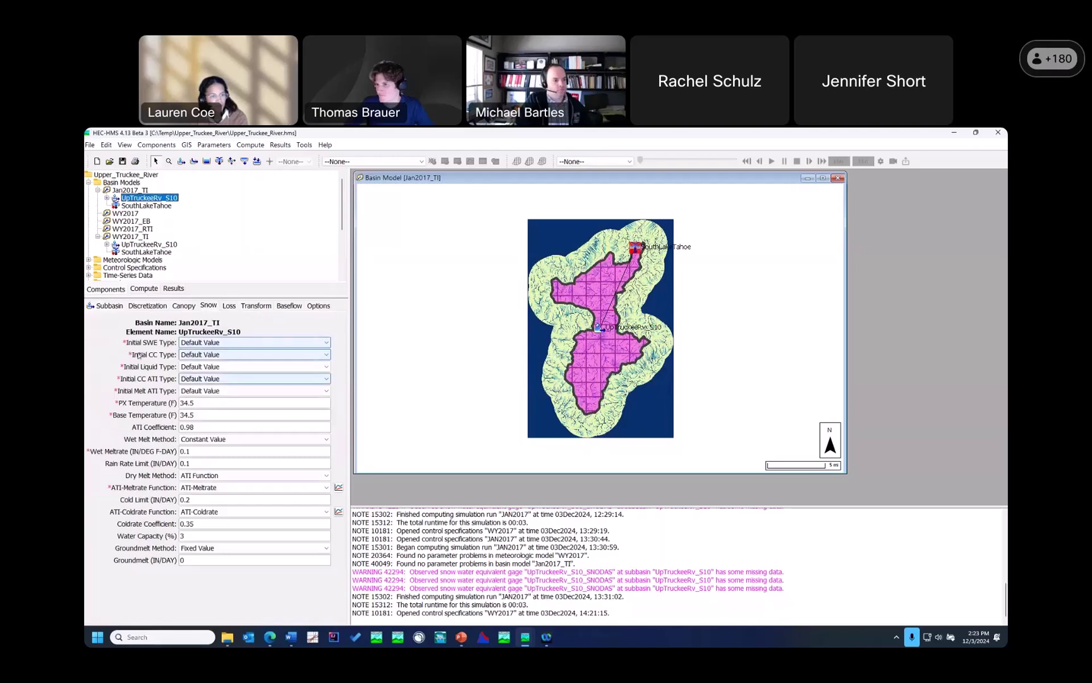
left_click(197, 344)
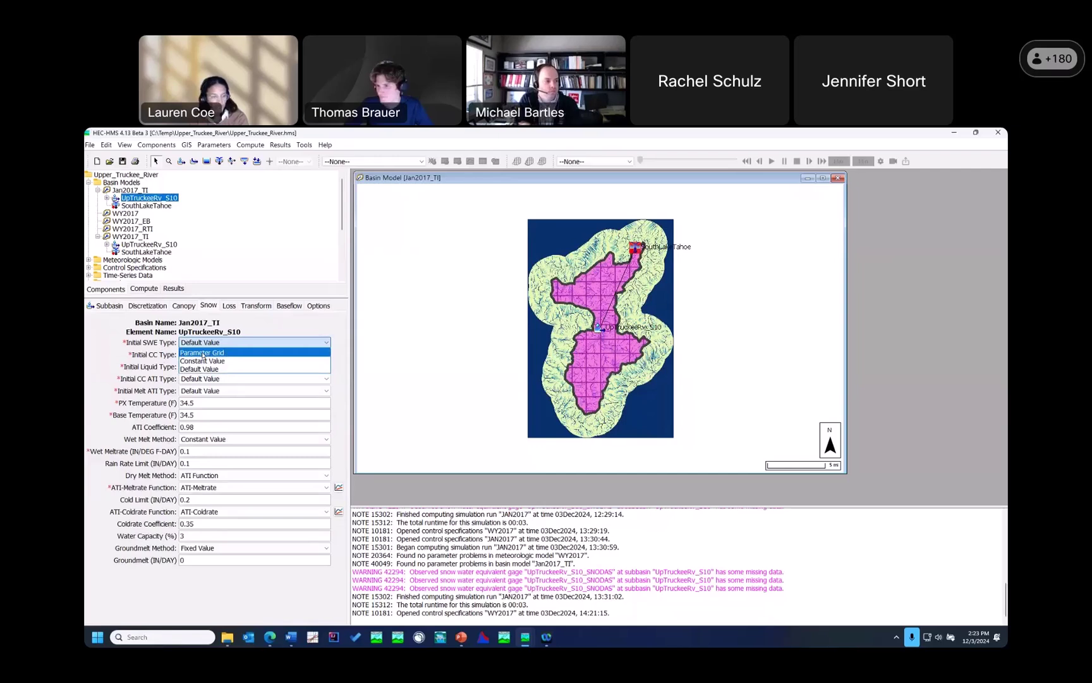
left_click(202, 353)
left_click(208, 356)
left_click(215, 379)
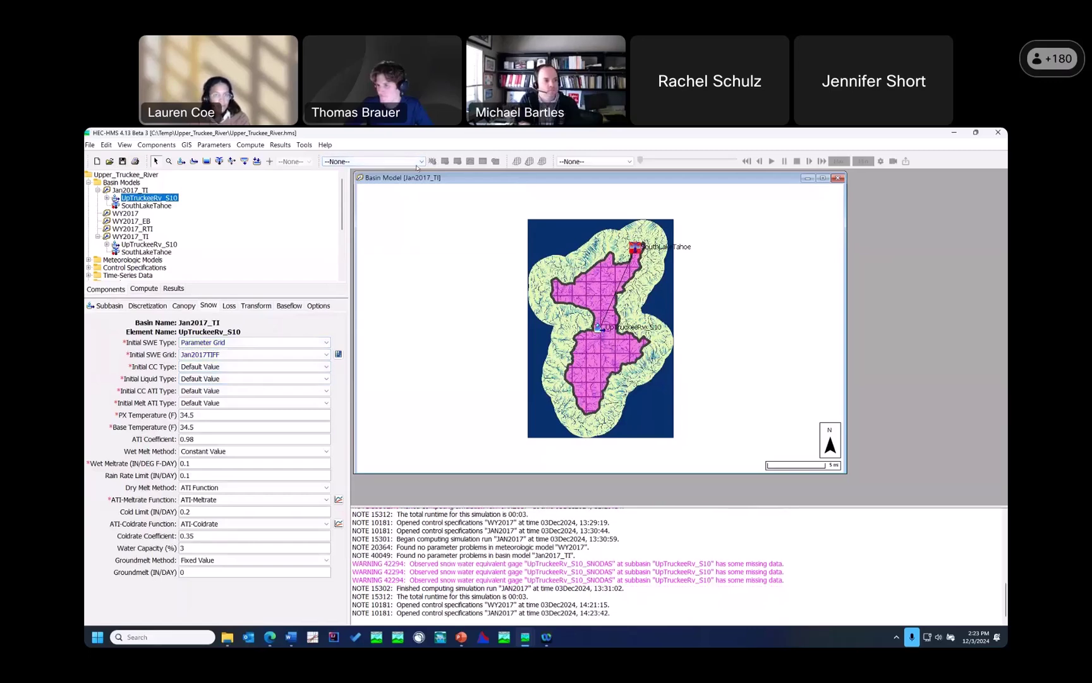
Make JAN2017 the current simulation run and compute it.
left_click(417, 161)
left_click(373, 172)
left_click(432, 161)
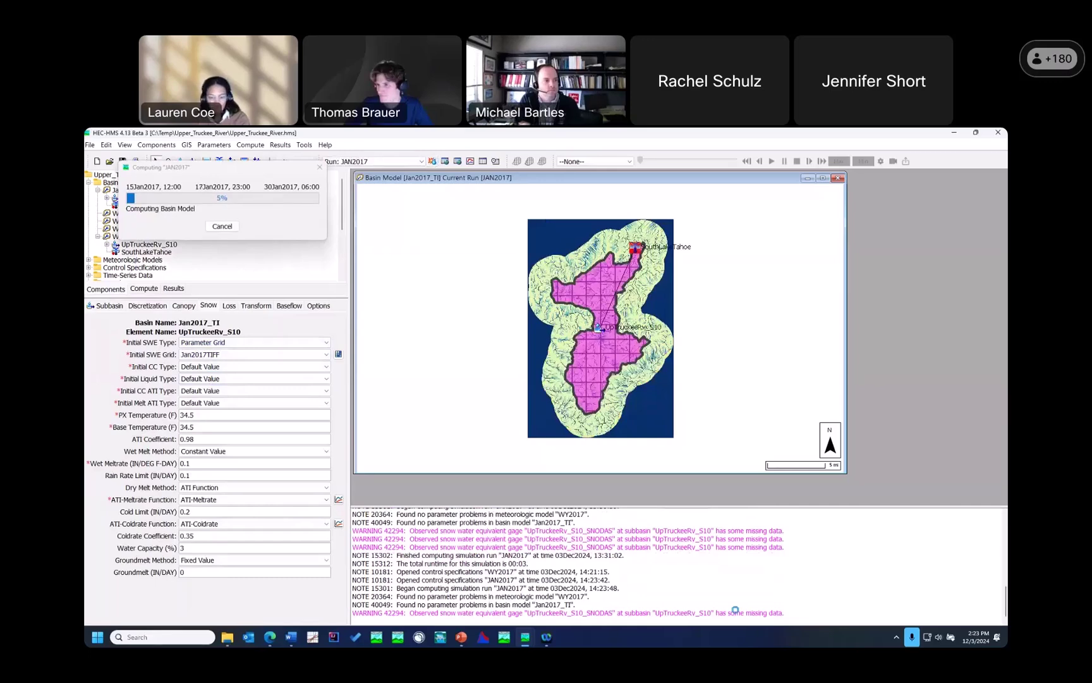
Examine the WY2017_TI snowmelt graph for UpTruckeeRv_S10 around 15 January 2017, and minimize its window.
mouse_move(523, 642)
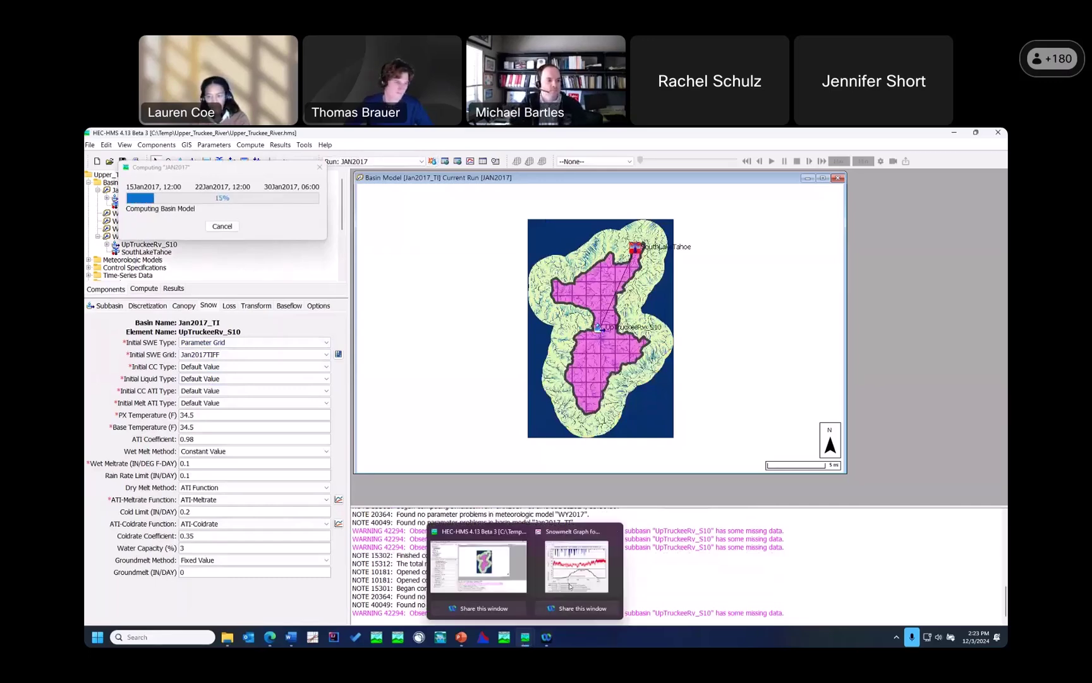
left_click(572, 566)
left_click_drag(743, 499, 765, 524)
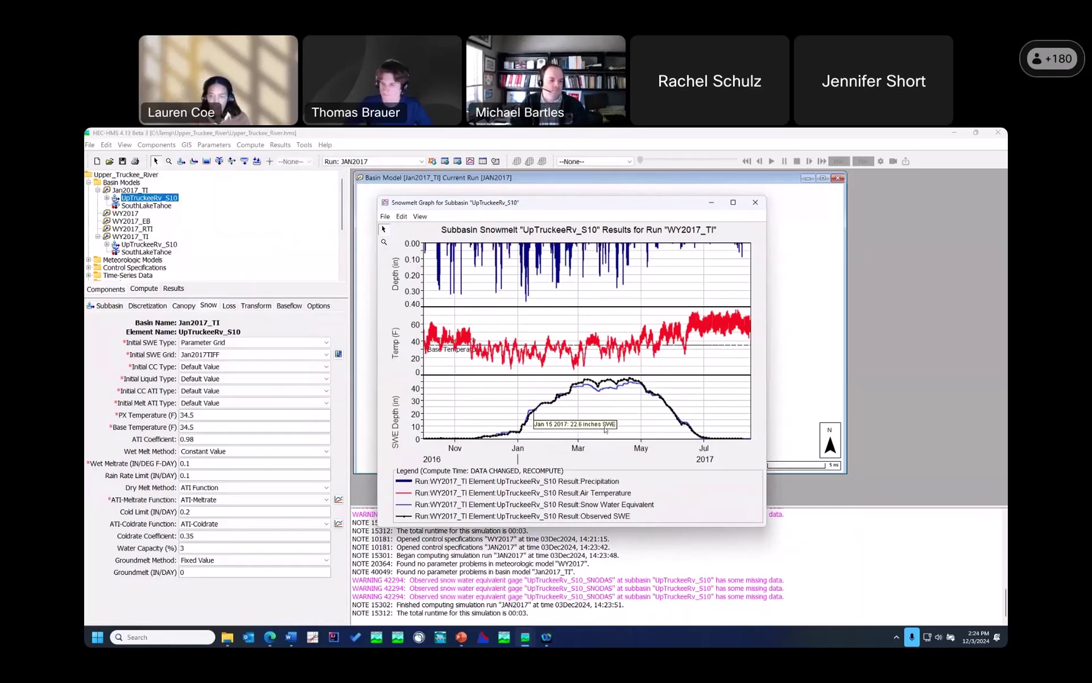
left_click(710, 203)
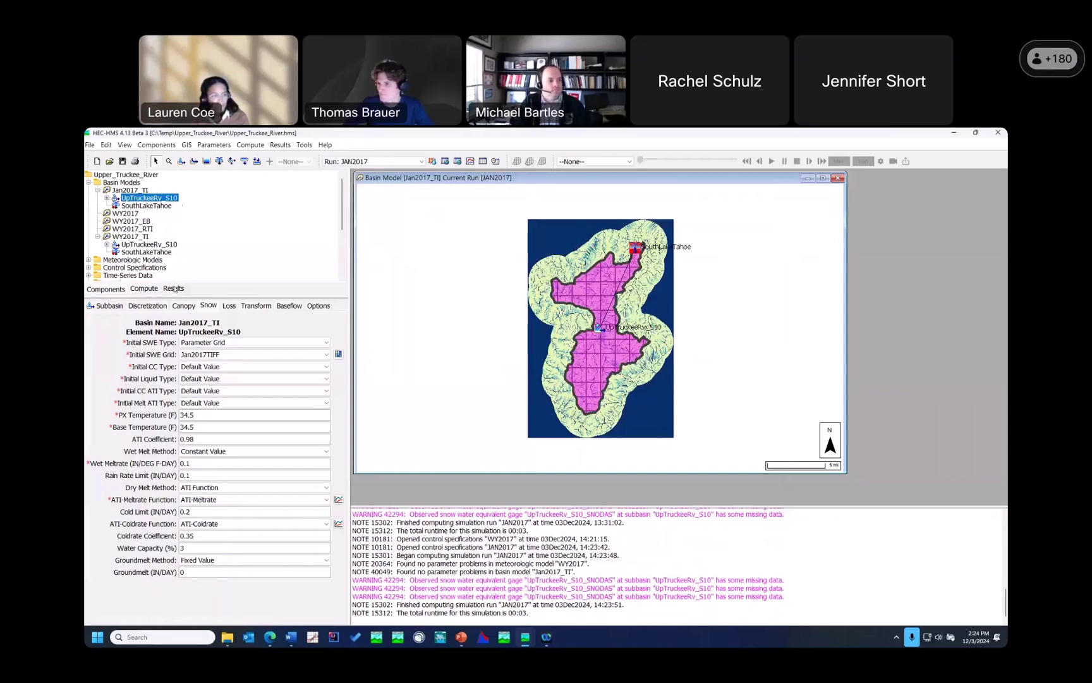
Display the JAN2017 run's snowmelt graph for UpTruckeeRv_S10 and examine the starting snow water equivalent.
left_click(174, 288)
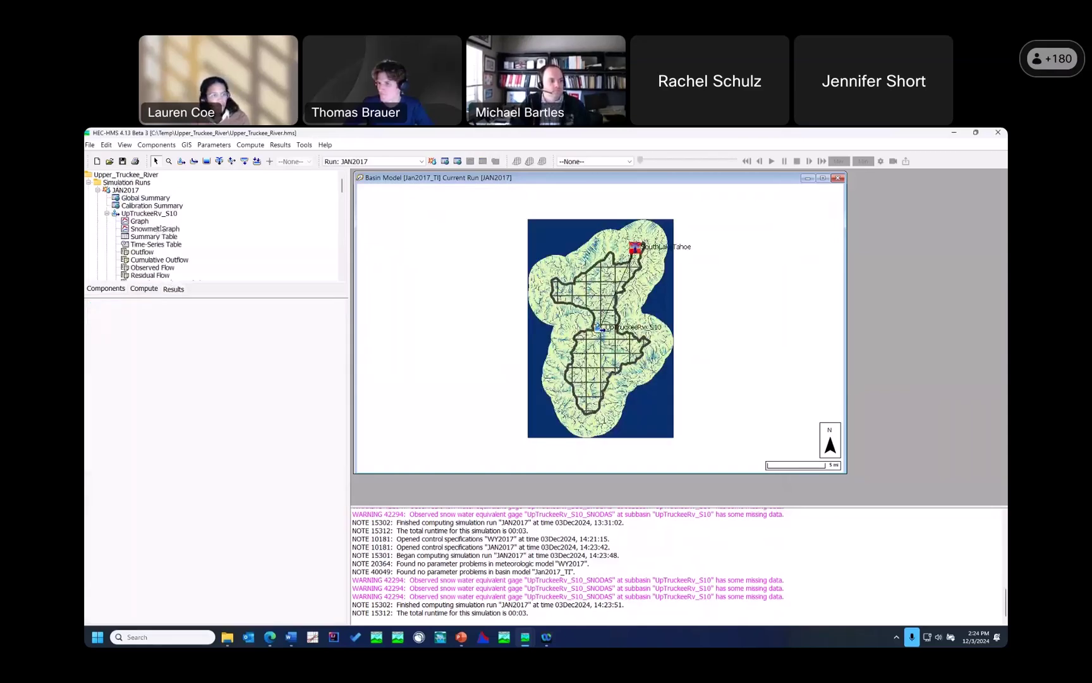
left_click(160, 229)
left_click_drag(244, 131, 510, 208)
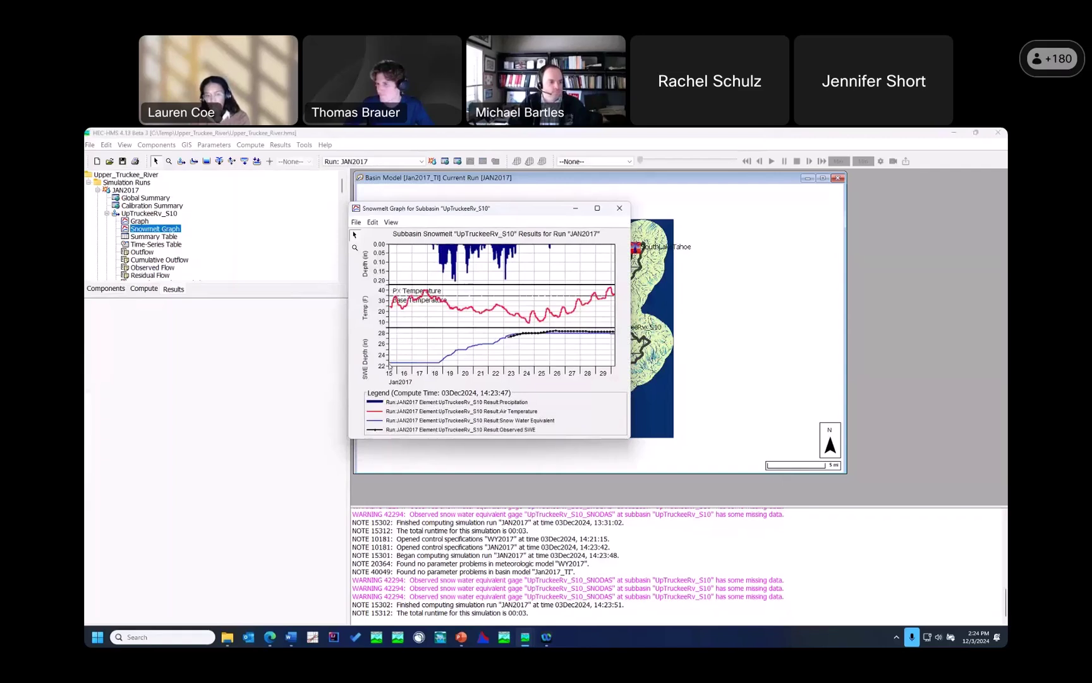
mouse_move(391, 366)
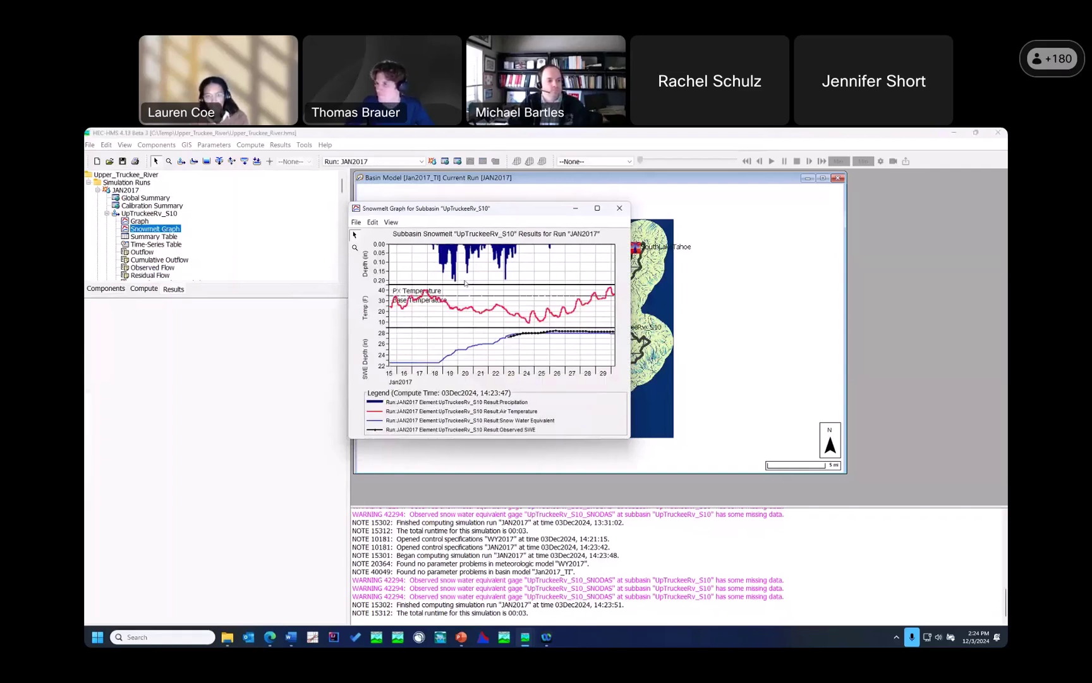
left_click(602, 135)
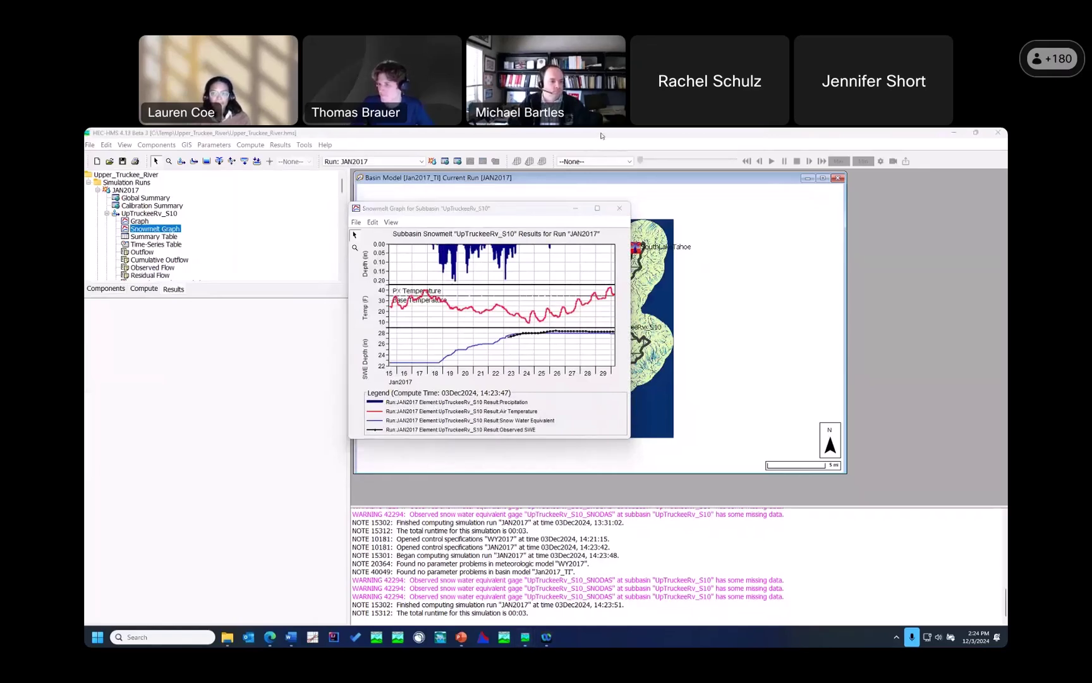
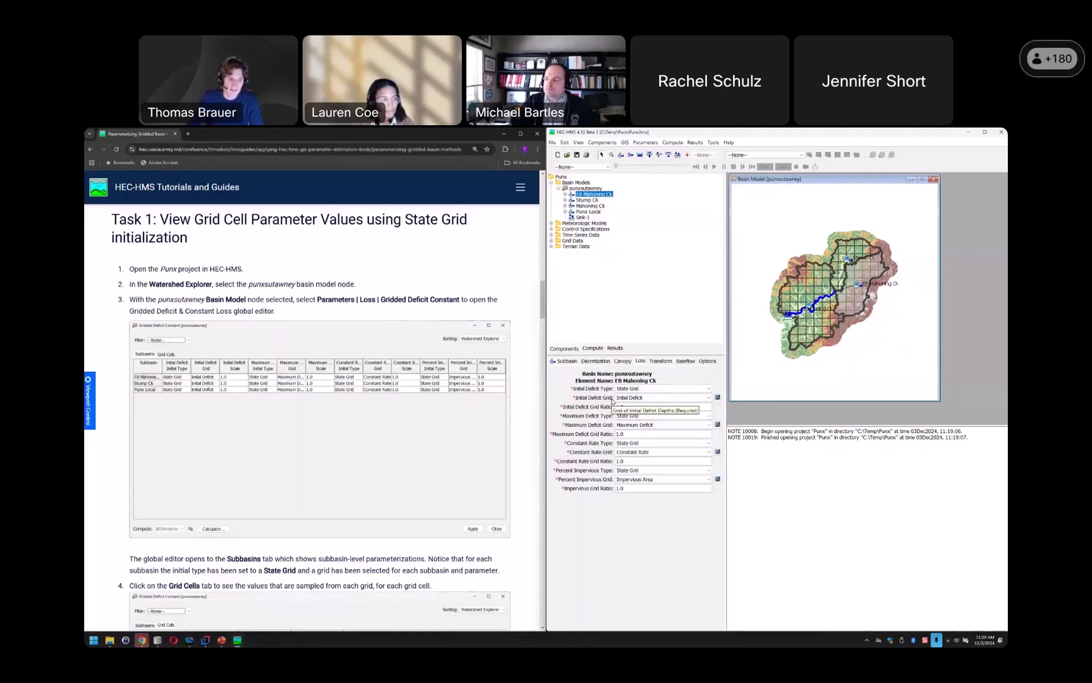
Review the available Initial Deficit types in the loss settings of subbasin EB Mahoning Ck.
left_click(657, 391)
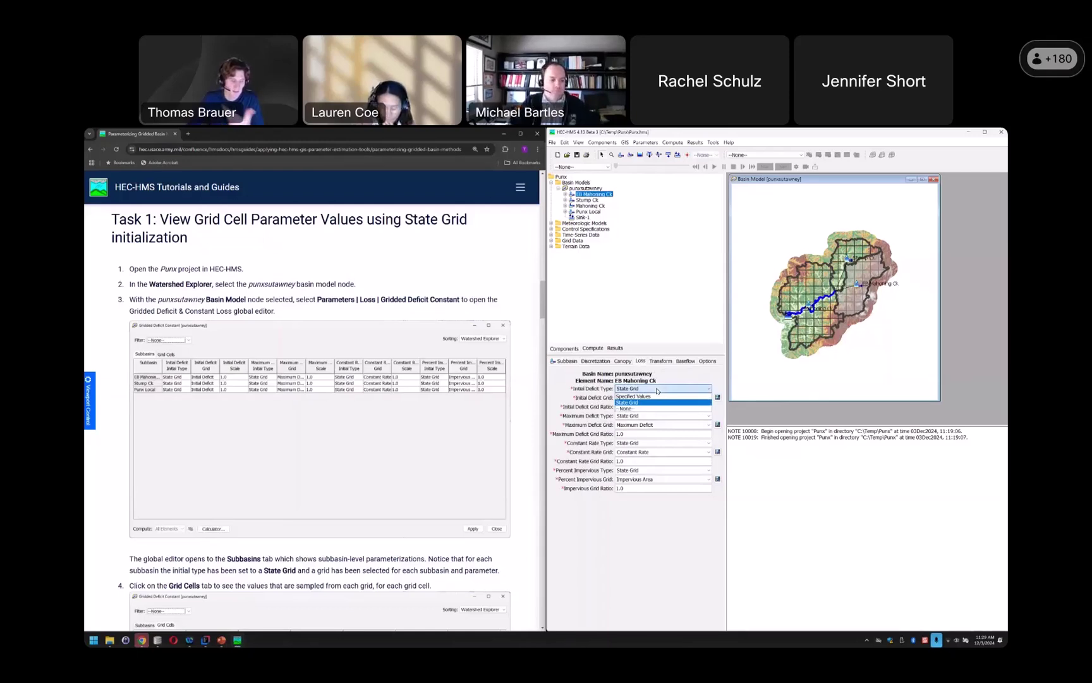
left_click(657, 391)
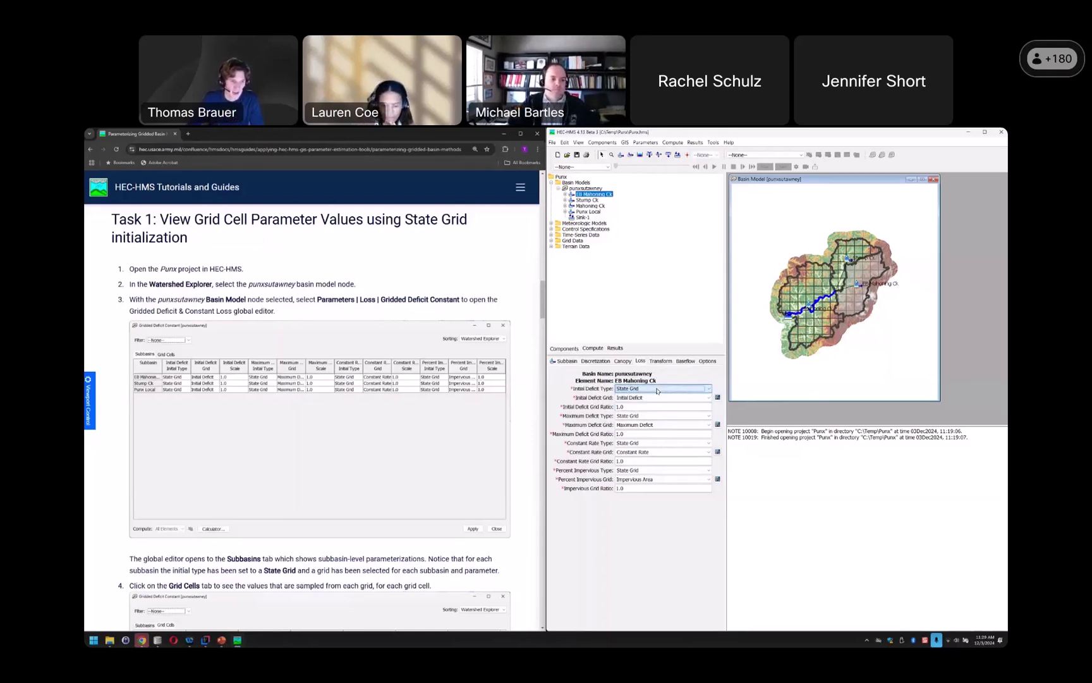
key("Tab")
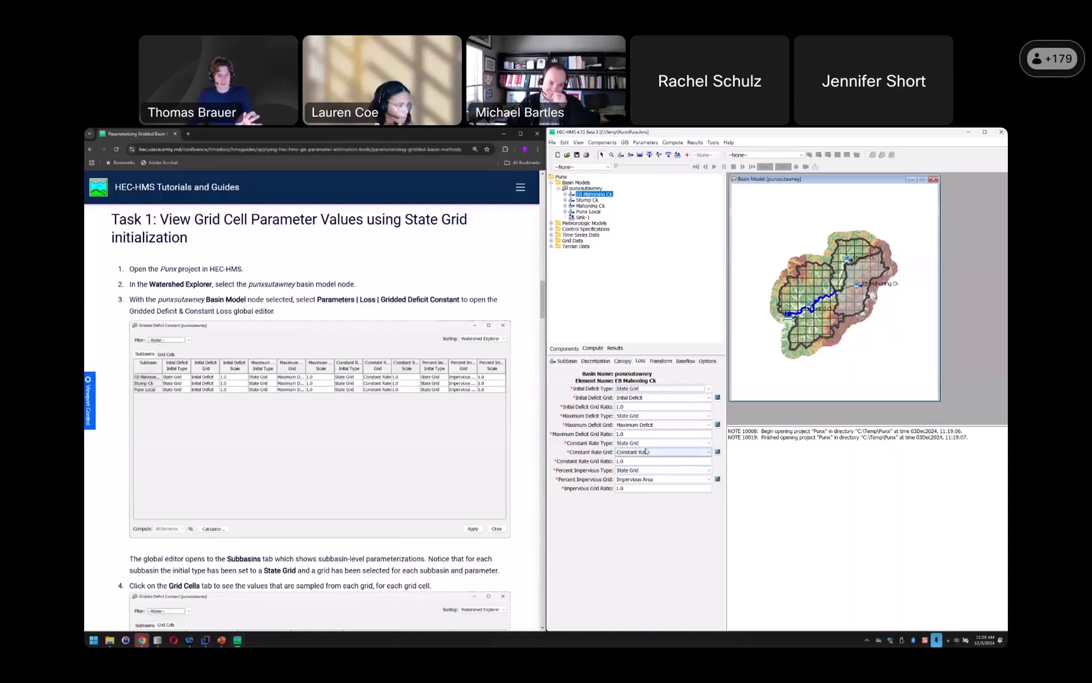
Open the Gridded Deficit Constant loss global editor for the punxsutawney basin model.
left_click(596, 189)
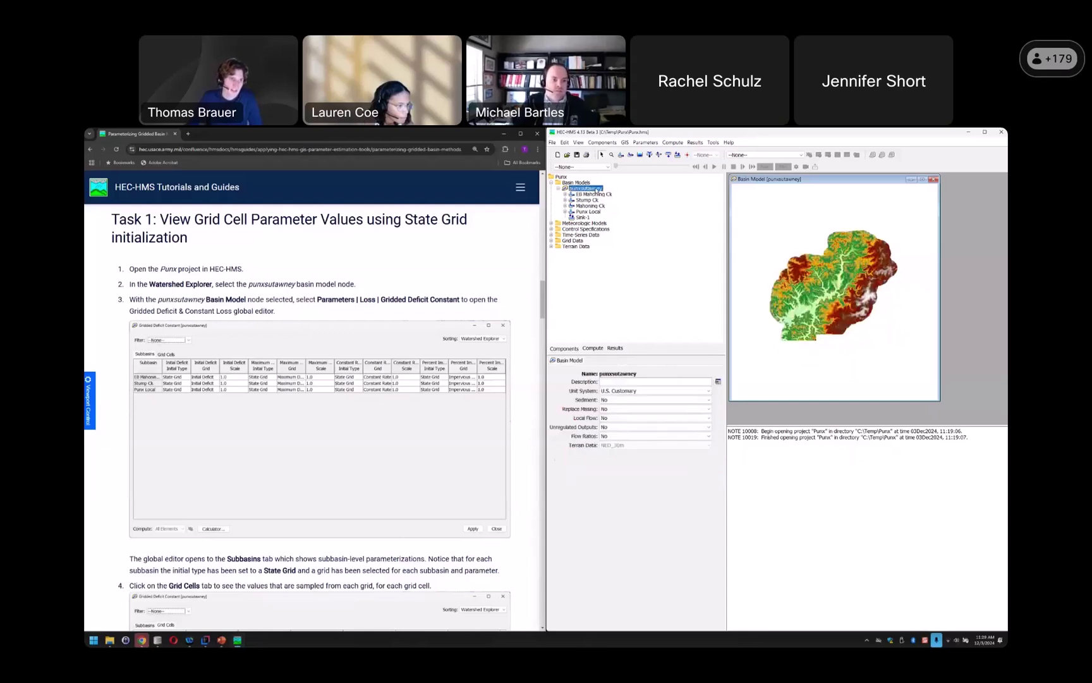
left_click(646, 143)
mouse_move(711, 200)
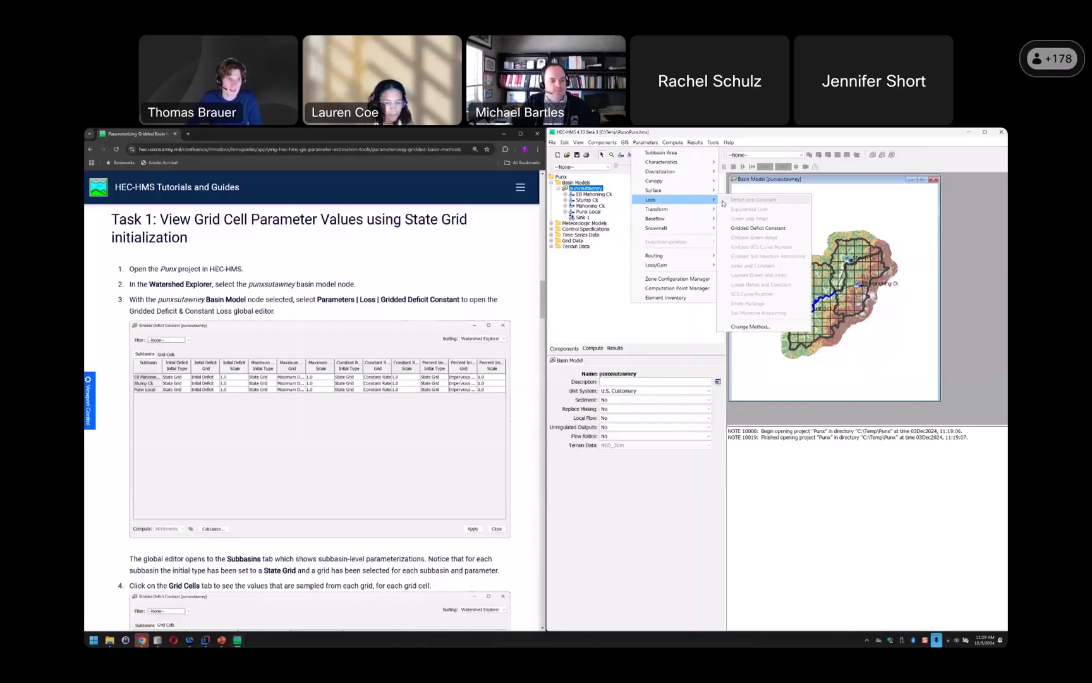
left_click(746, 226)
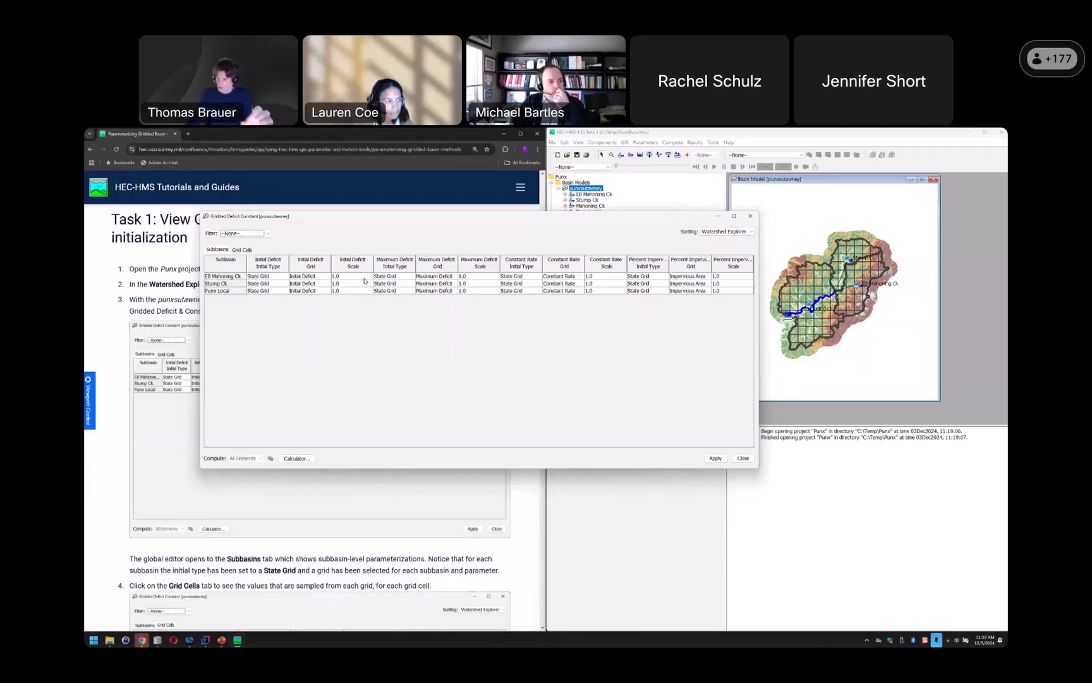
Review the deficit, constant rate and impervious values sampled for each grid cell across the subbasins.
left_click(243, 250)
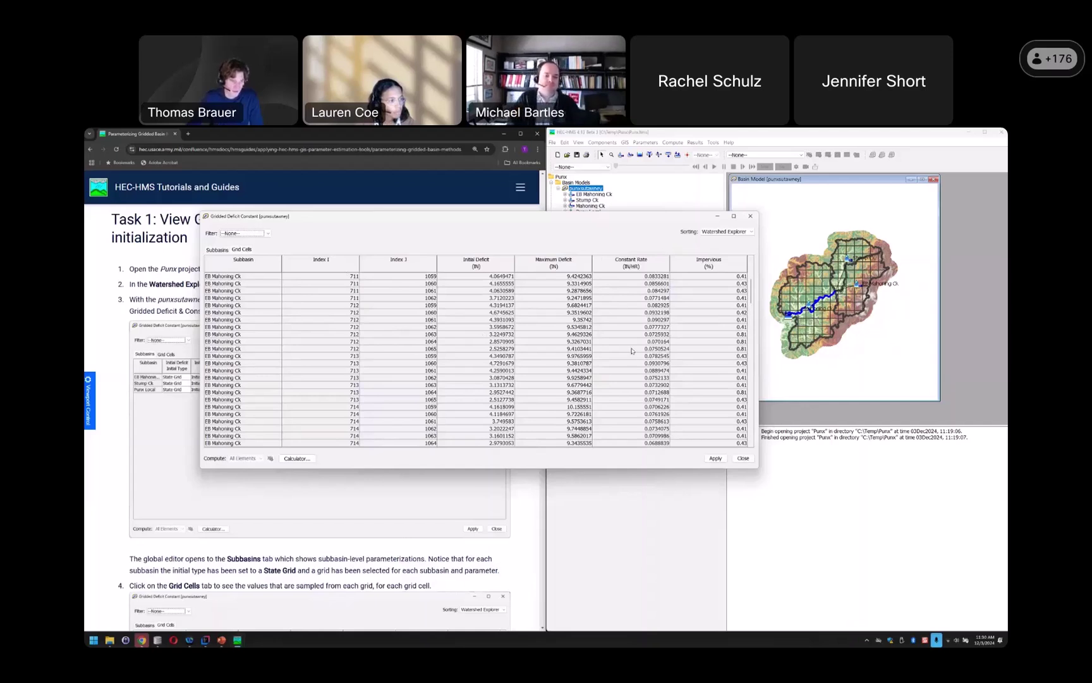
scroll(631, 350, "down", 10)
scroll(631, 350, "down", 1)
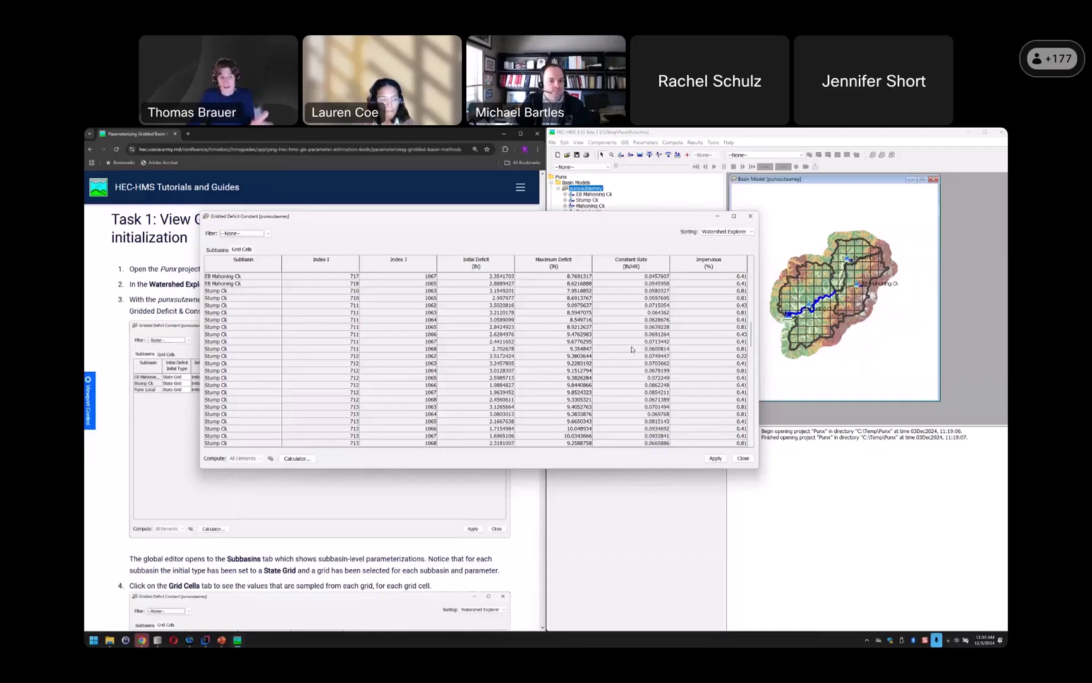
scroll(632, 349, "up", 10)
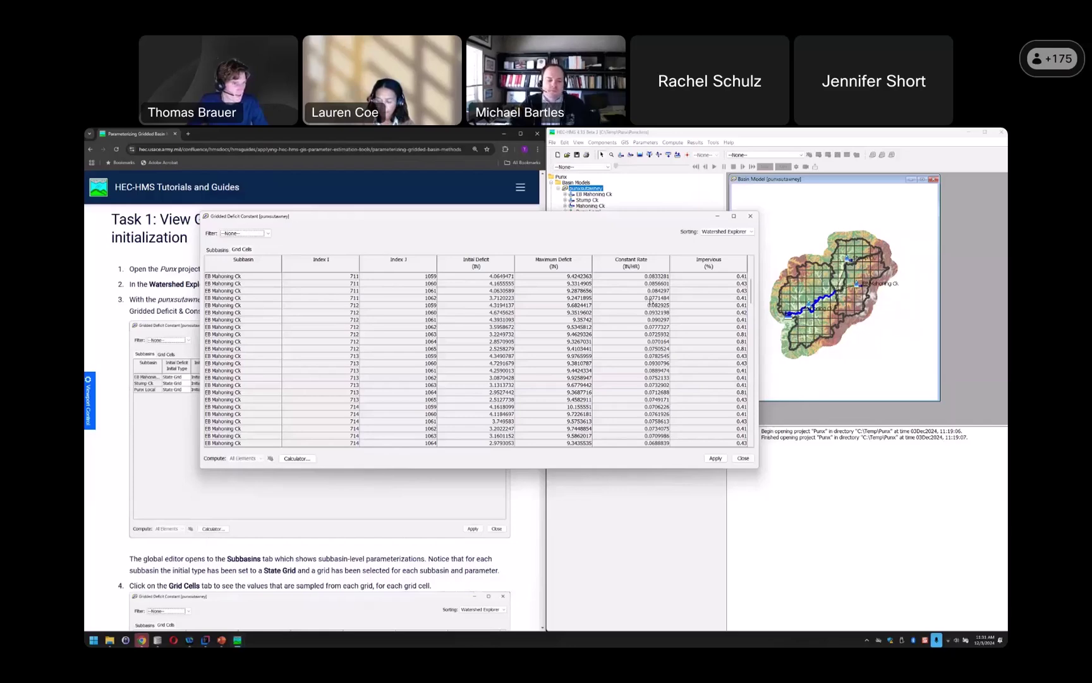
scroll(652, 323, "down", 5)
scroll(652, 323, "up", 5)
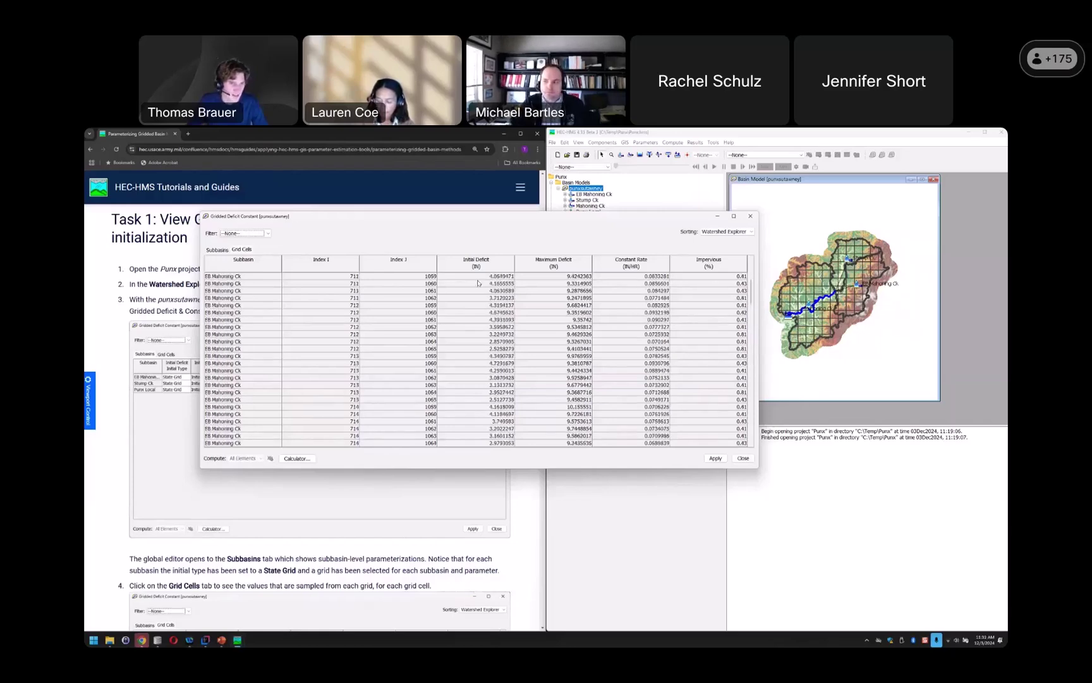
Set the Initial Deficit initial type to Specified Values for subbasins EB Mahoning Ck, Stump Ck and Punx Local.
left_click(217, 250)
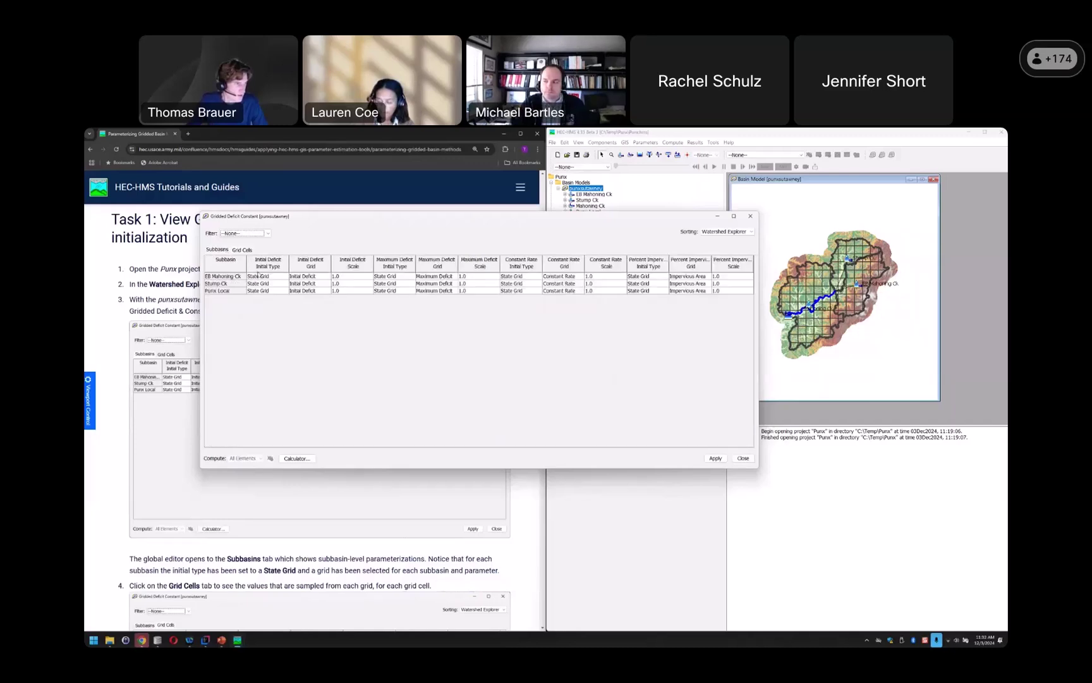
left_click(269, 277)
left_click(270, 277)
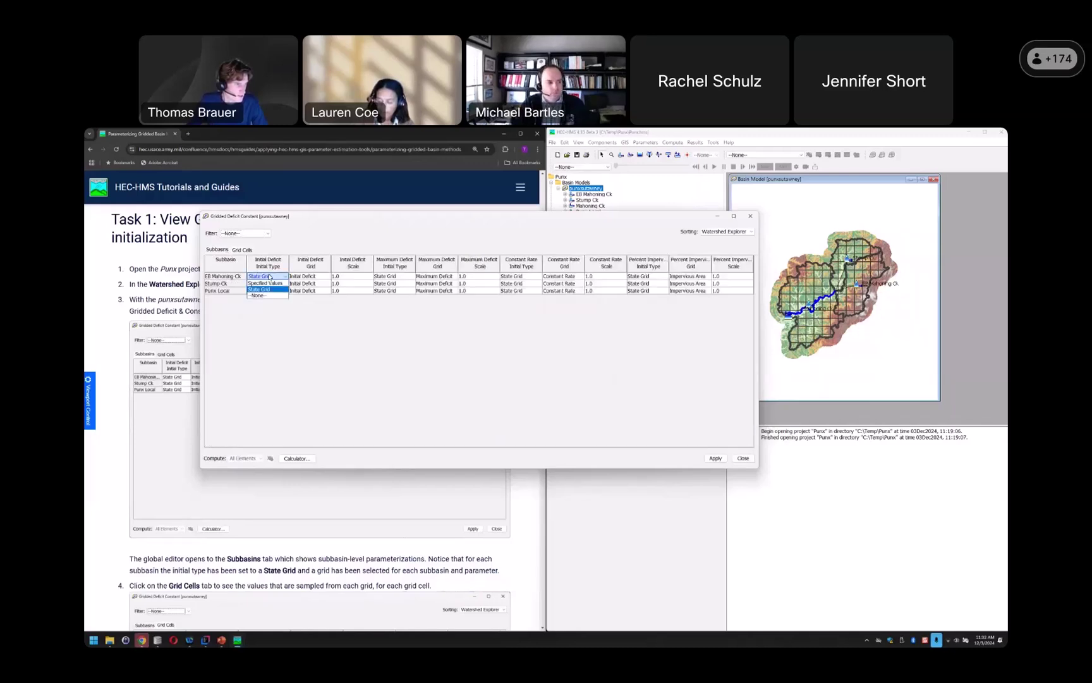
left_click(271, 284)
double_click(271, 284)
left_click(271, 291)
left_click(271, 293)
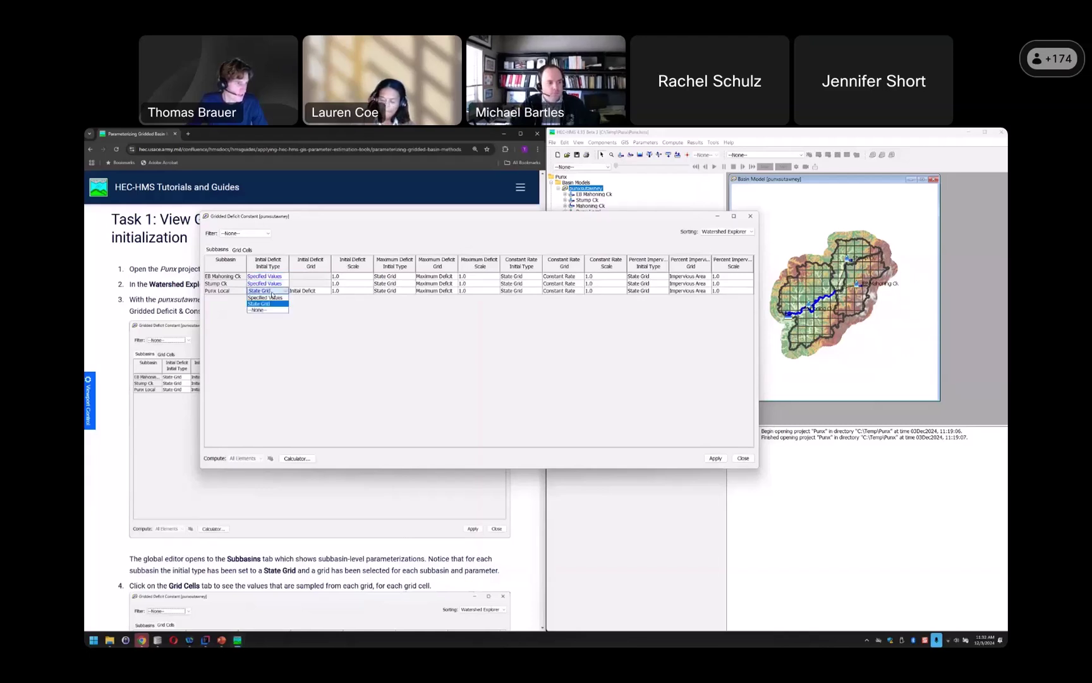
left_click(274, 298)
Copy the Specified Values setting to the Maximum Deficit, Constant Rate and Percent Impervious initial types of all three subbasins.
left_click(281, 291, "shift")
key("ctrl+c")
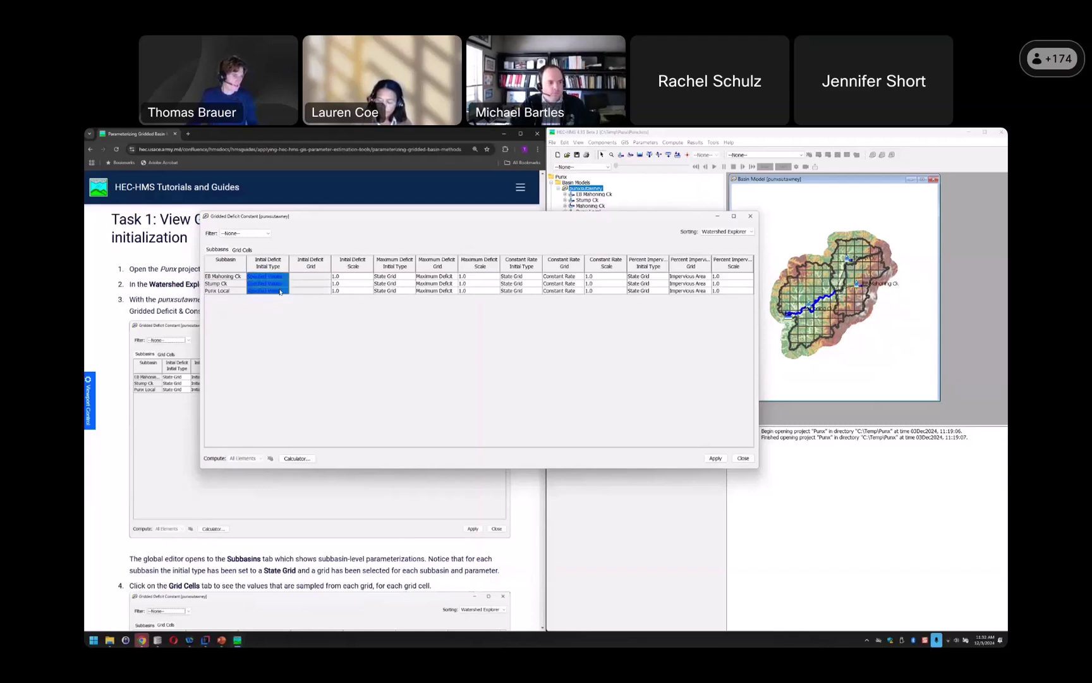
left_click(390, 277)
key("ctrl+v")
left_click(519, 276)
key("ctrl+v")
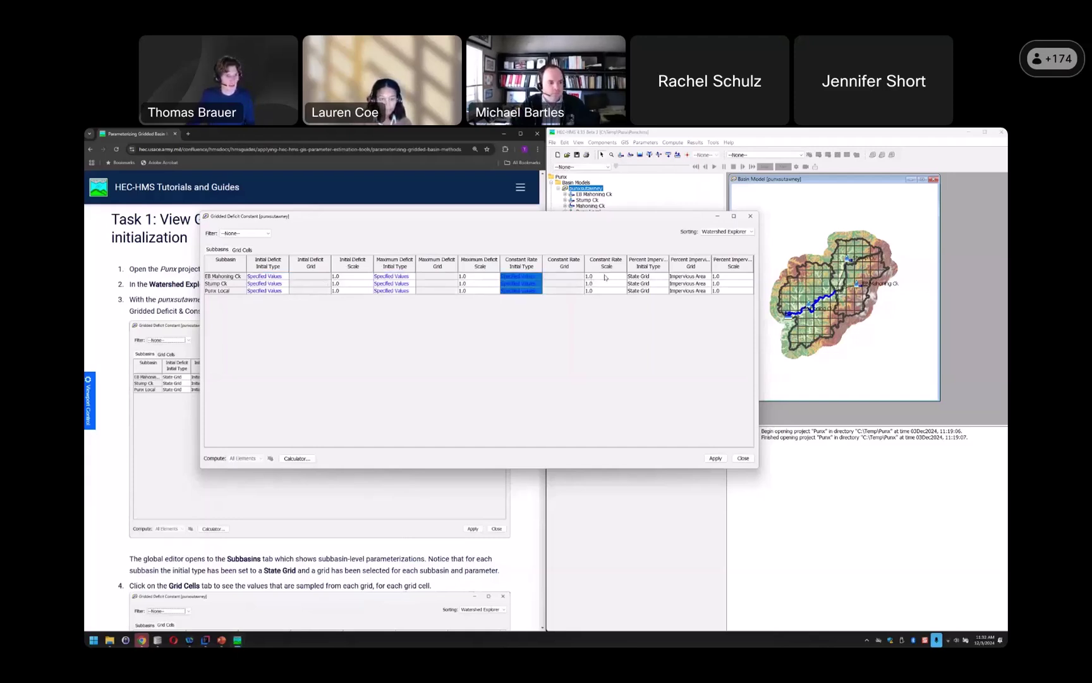
left_click(630, 277)
key("ctrl+v")
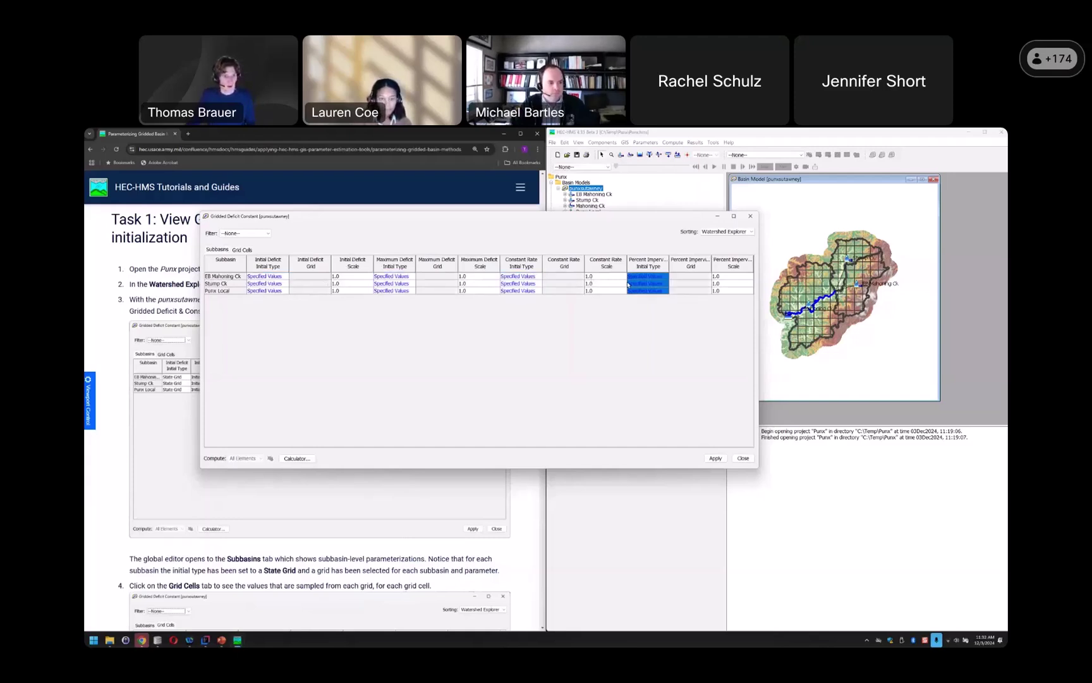
Apply the Specified Values initial types and display the parameter table for the individual grid cells.
left_click(714, 459)
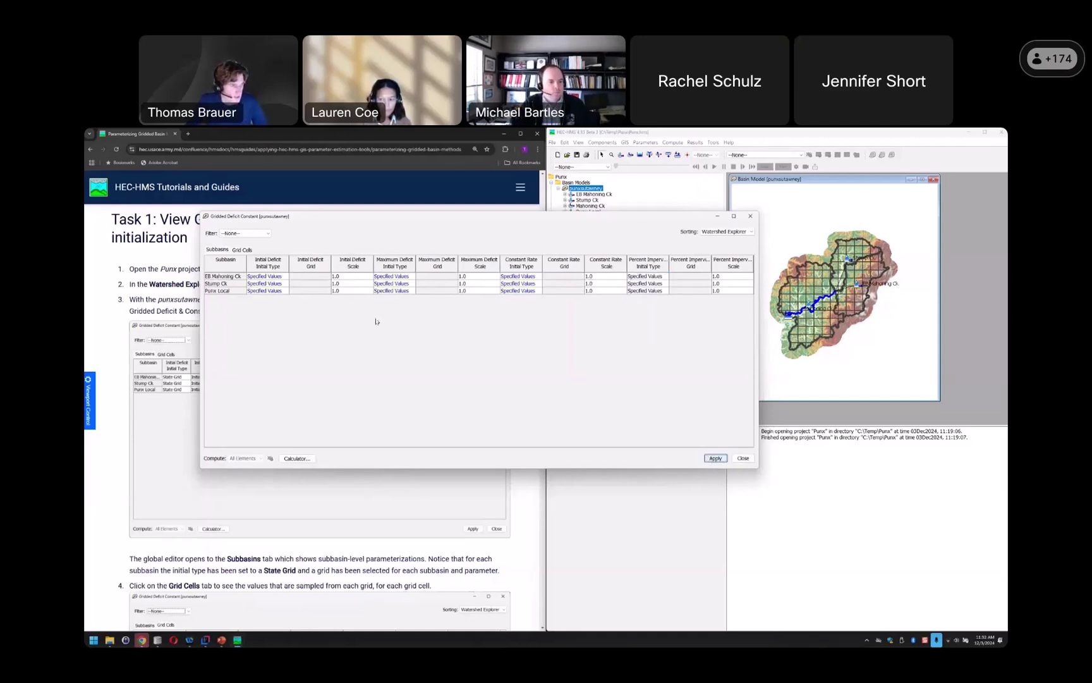
left_click(242, 249)
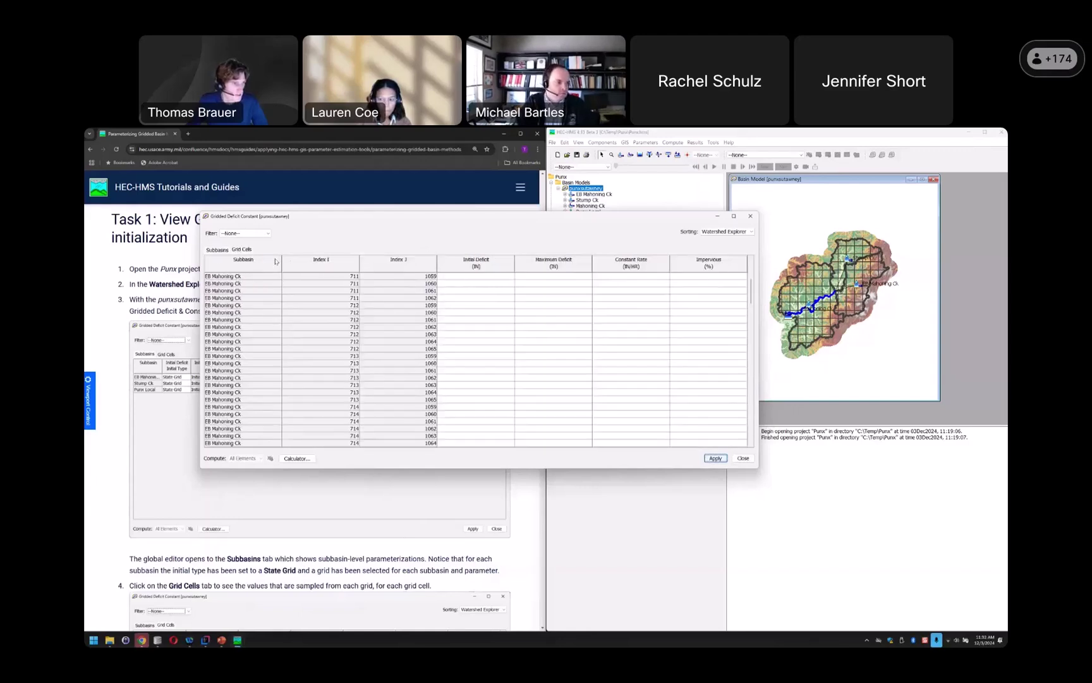
scroll(547, 339, "down", 5)
scroll(547, 339, "down", 5)
scroll(547, 337, "up", 15)
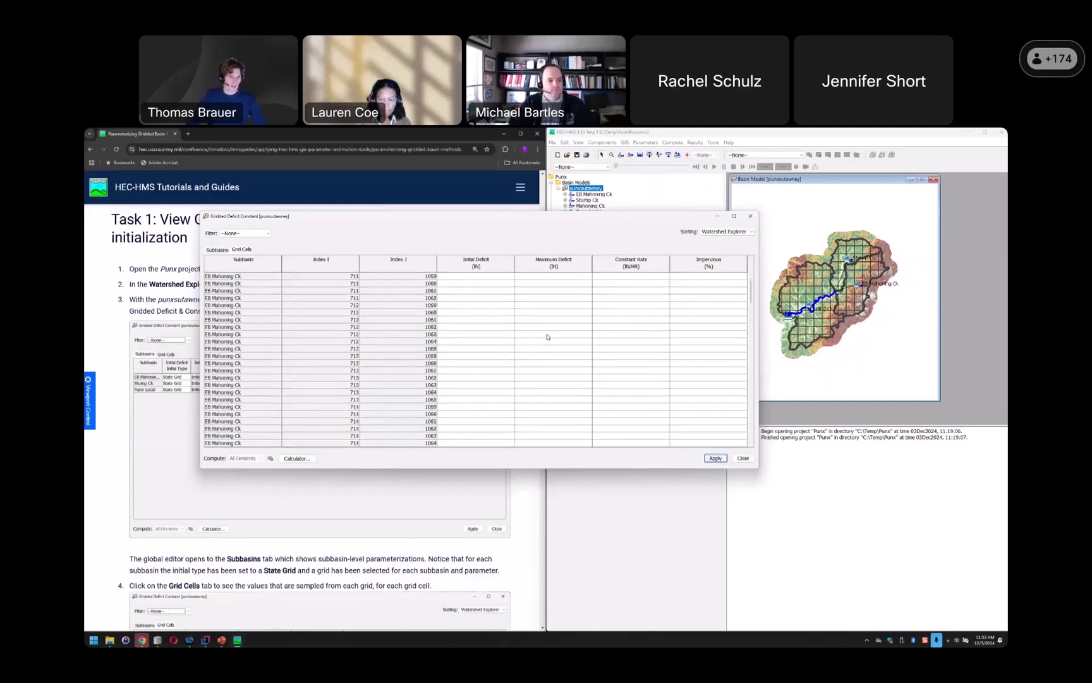
Enter initial deficits of 2.2 and 2.3 in for the first two EB Mahoning Ck grid cells.
left_click(513, 277)
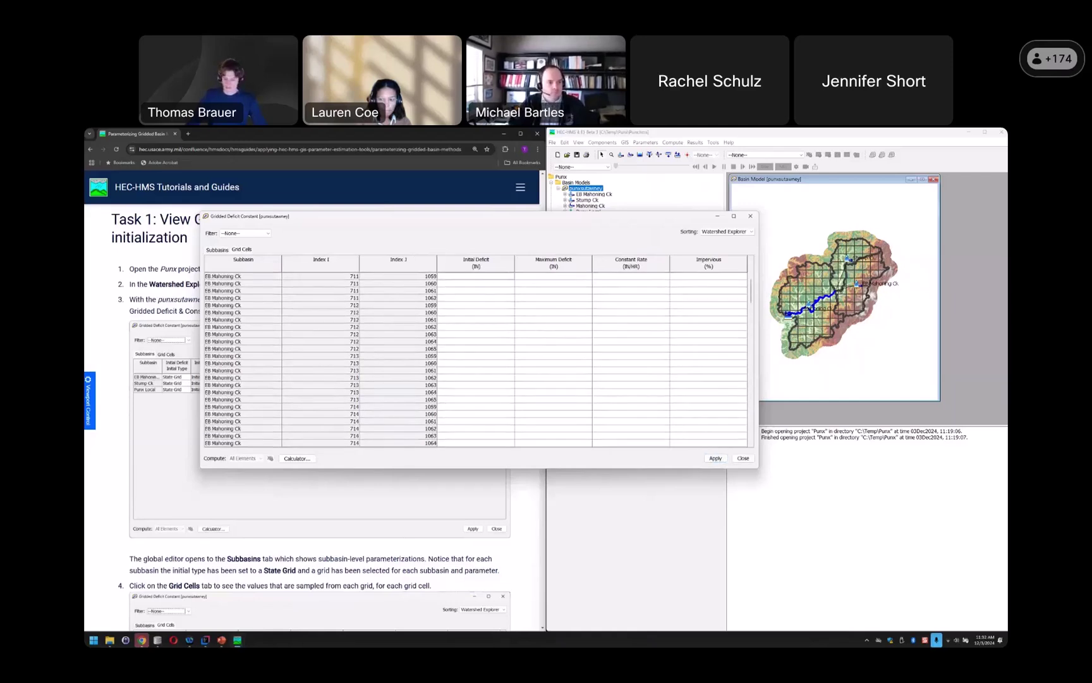
key("Return")
type("2")
key("Return")
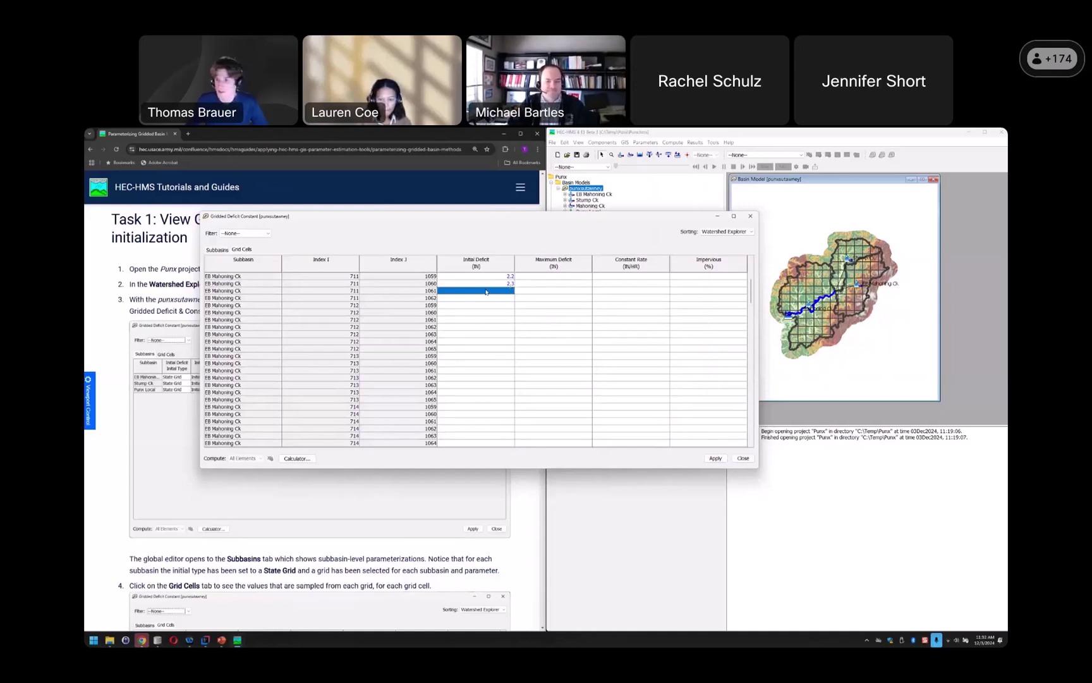
Use the Expression Calculator to fill Initial Deficit for the grid cells from the Moisture Deficit: Initial Deficit grid.
left_click(297, 458)
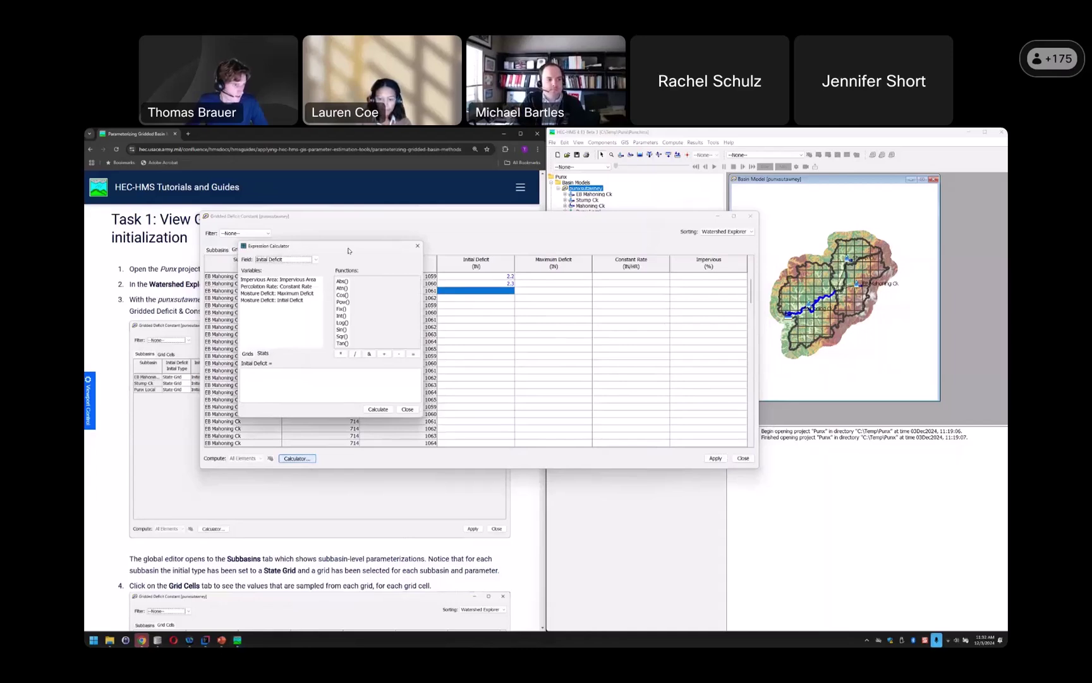
left_click_drag(349, 251, 263, 247)
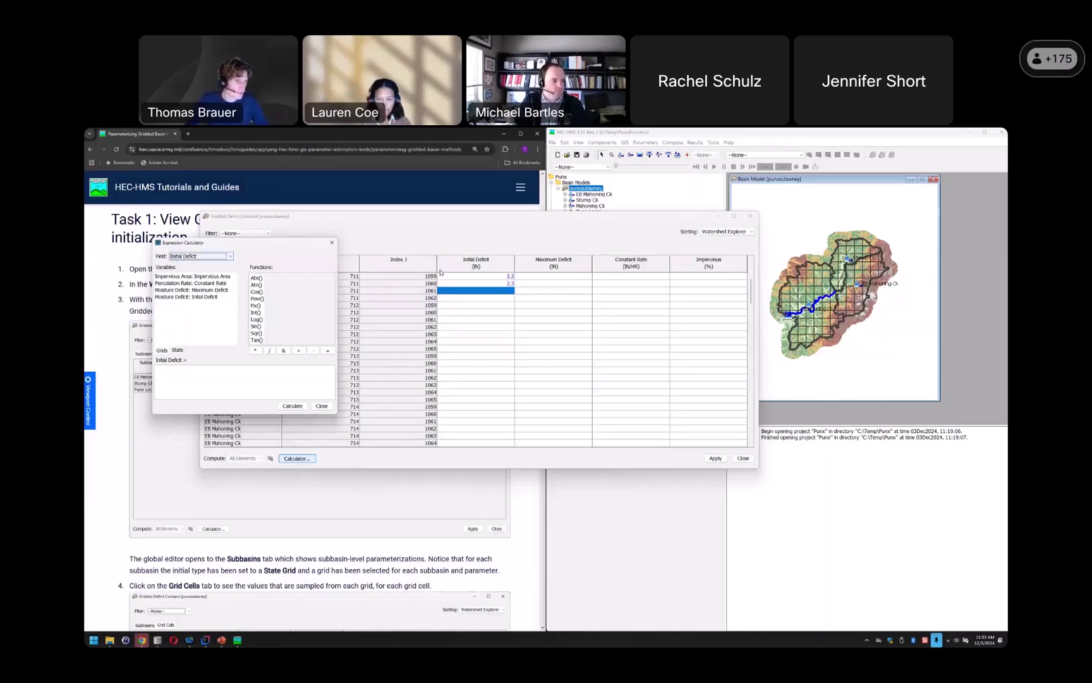
double_click(206, 298)
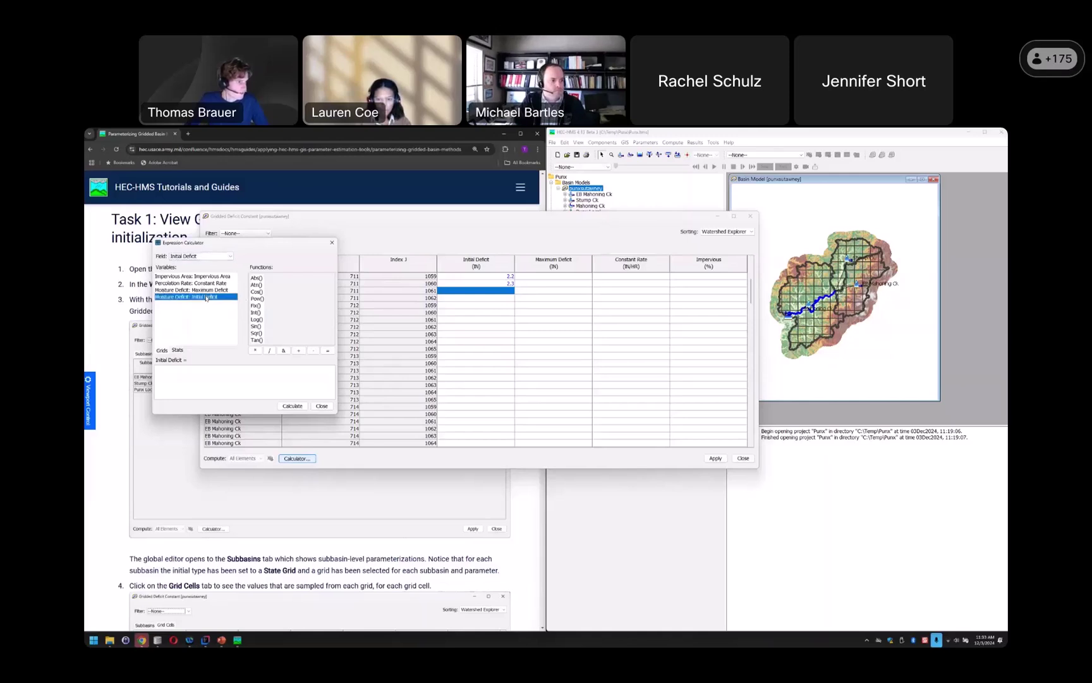
left_click(292, 406)
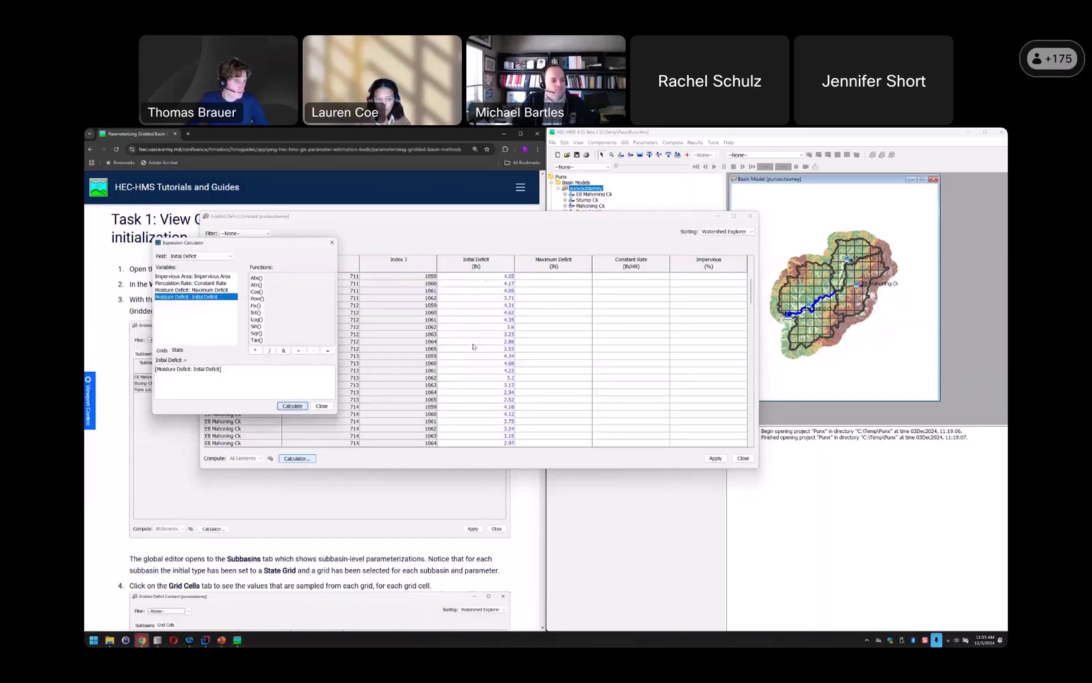
Clear the old expression and calculate the Constant Rate field from the Percolation Rate: Constant Rate grid.
left_click(238, 371)
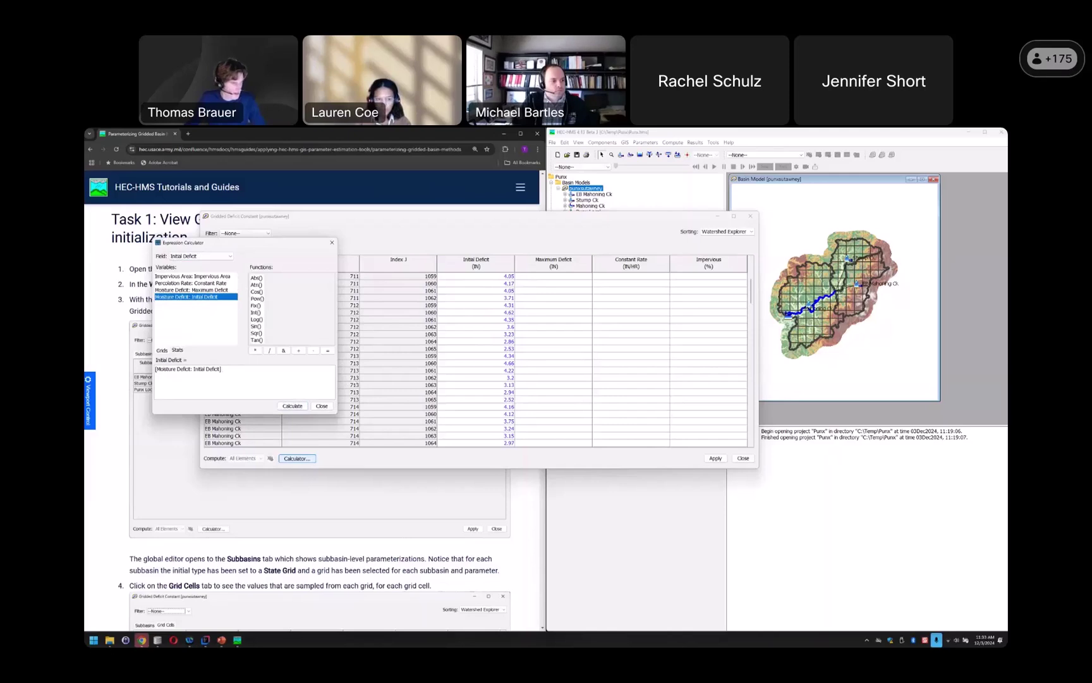
left_click_drag(237, 372, 149, 371)
key("BackSpace")
left_click(211, 257)
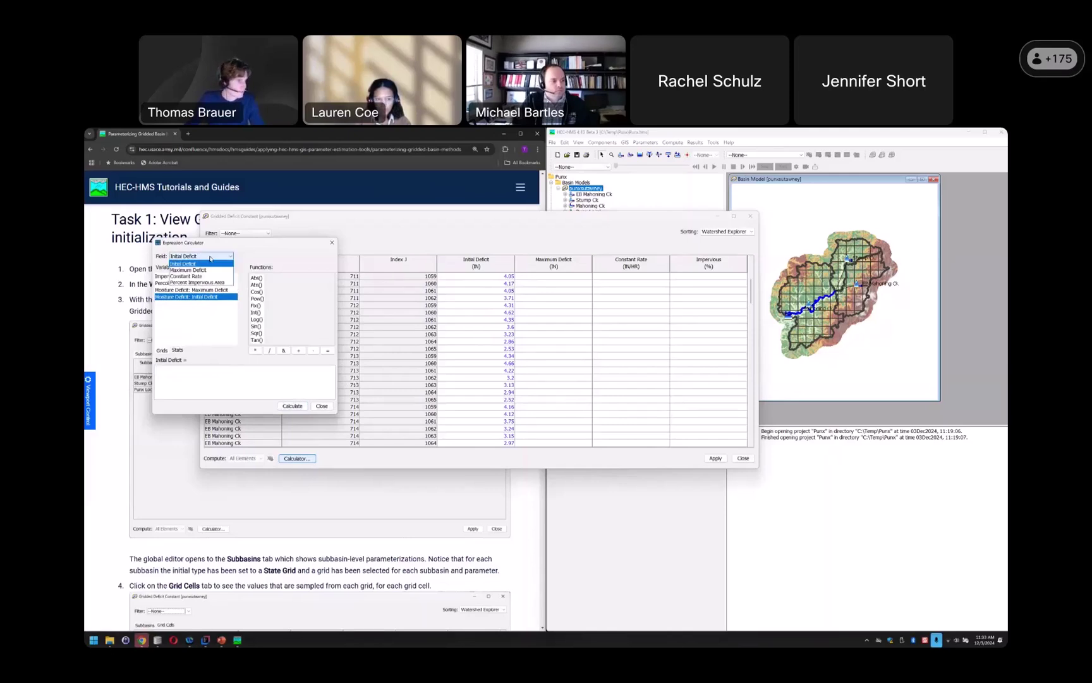
left_click(203, 279)
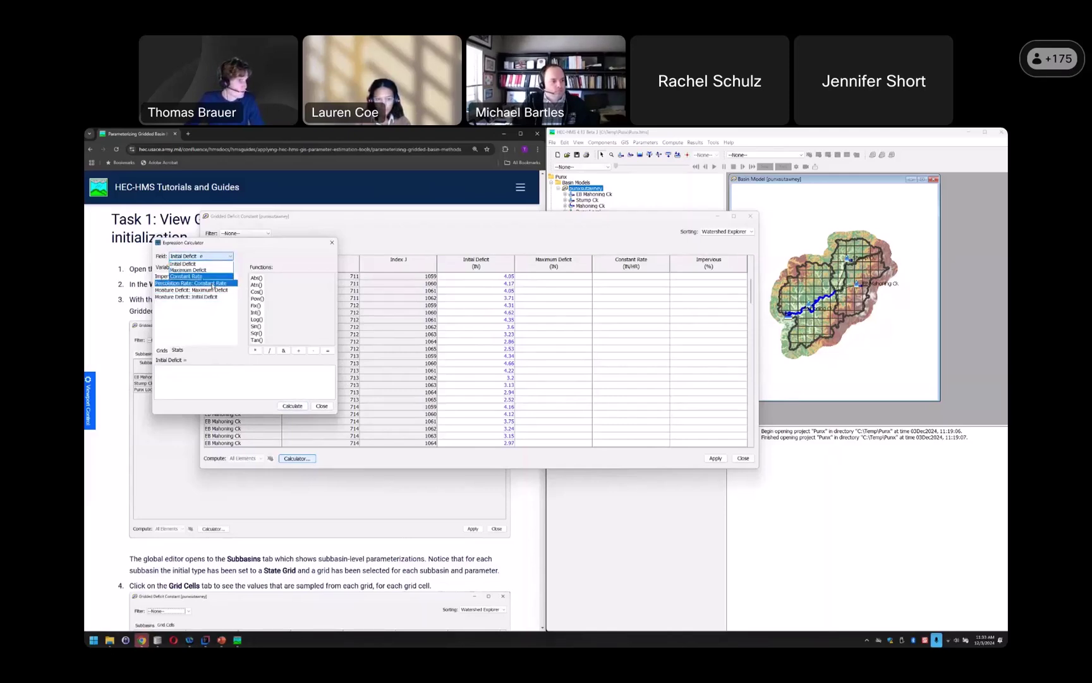
left_click(293, 405)
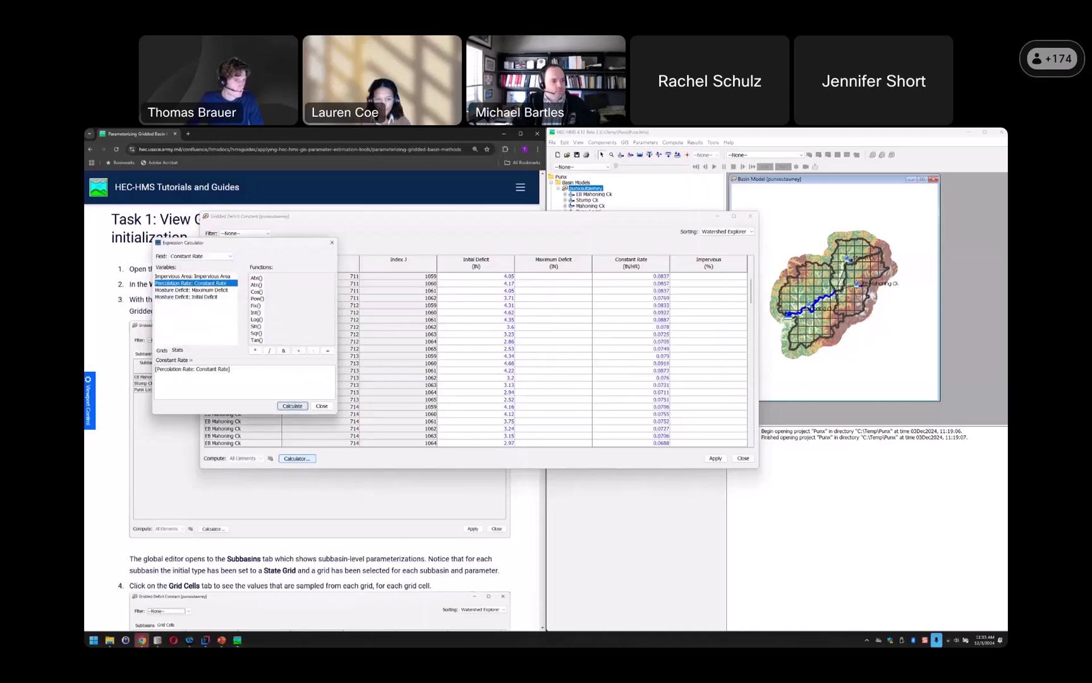
Calculate the Maximum Deficit field from the Moisture Deficit: Maximum Deficit grid.
left_click(230, 256)
left_click(188, 269)
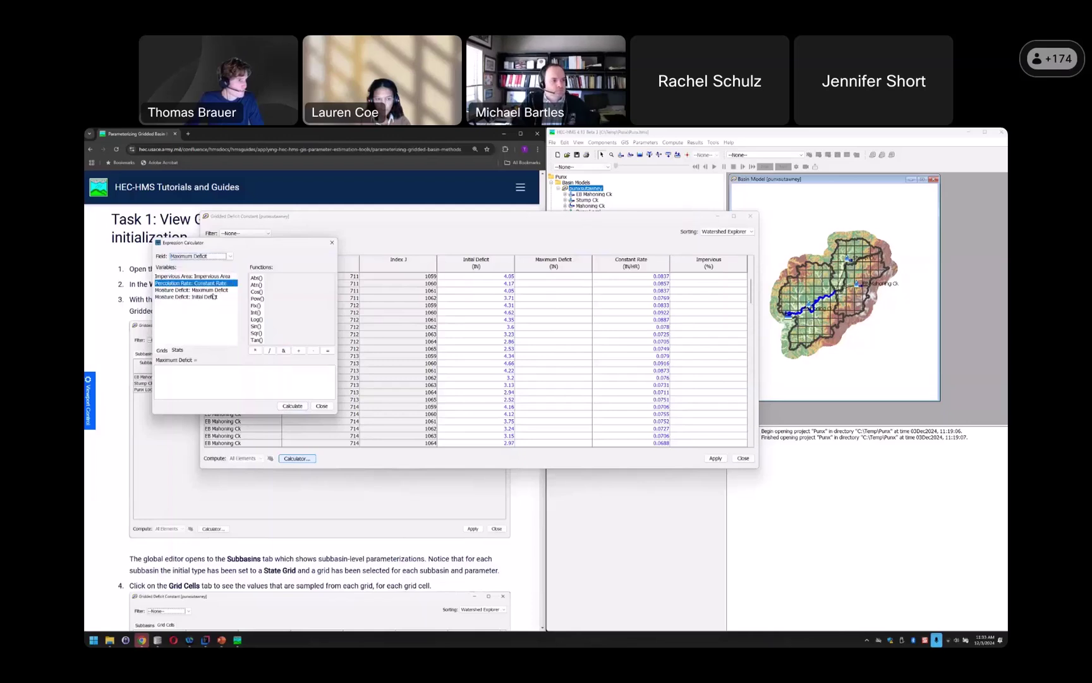
left_click(291, 406)
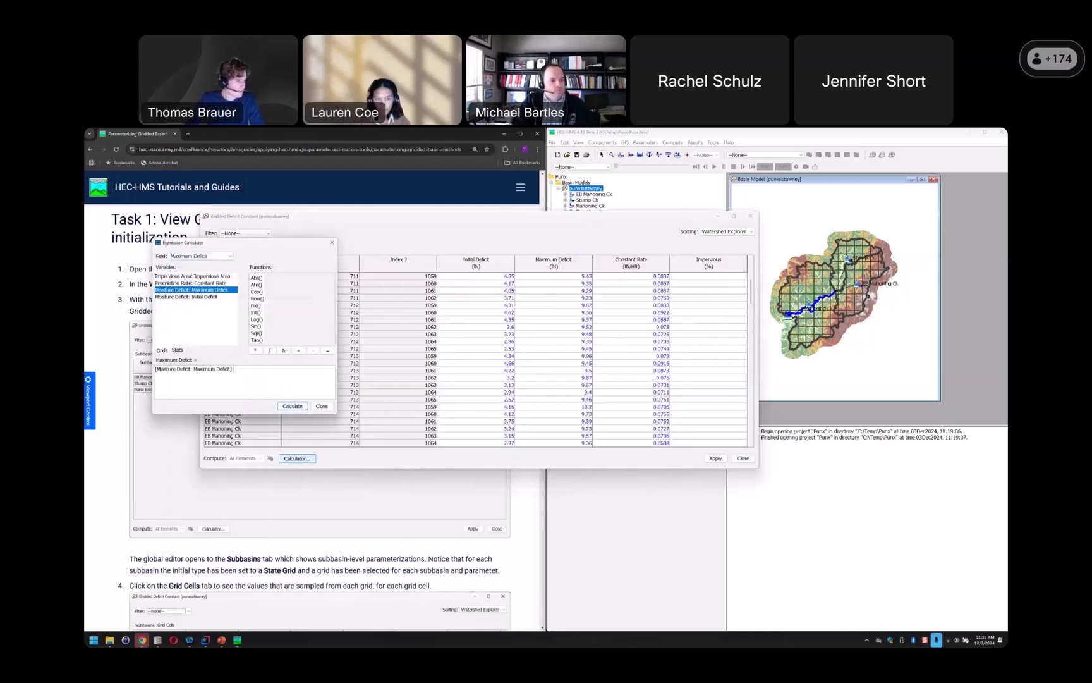
Calculate the Percent Impervious Area field from the Impervious Area grid, close the calculator and apply the grid-cell values.
double_click(208, 277)
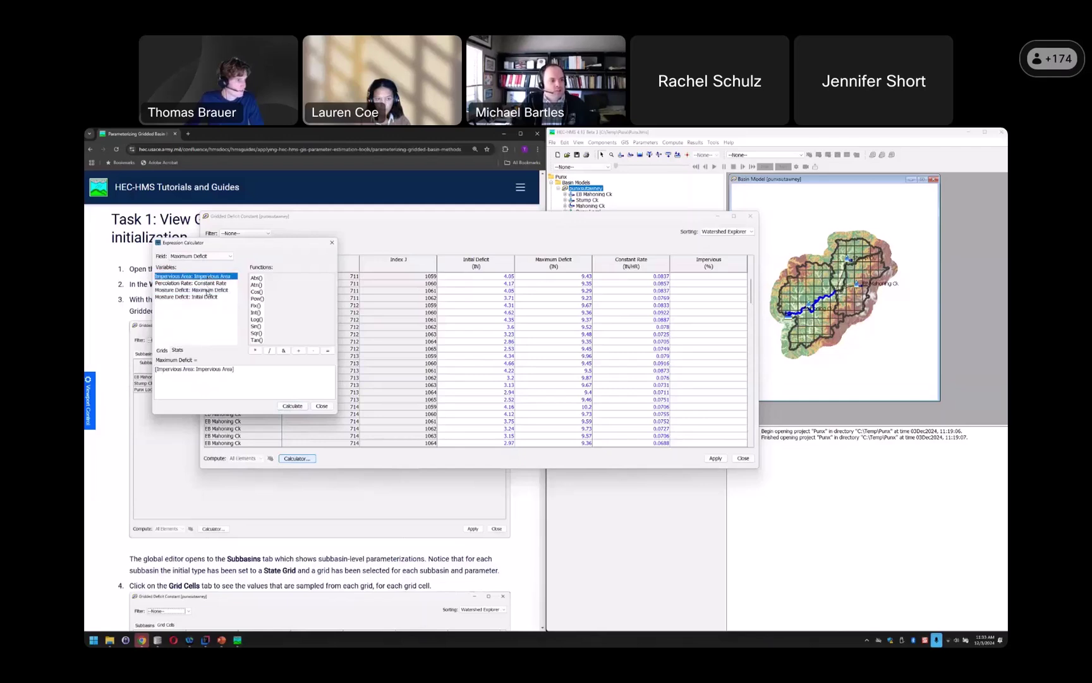
left_click(208, 256)
left_click(205, 282)
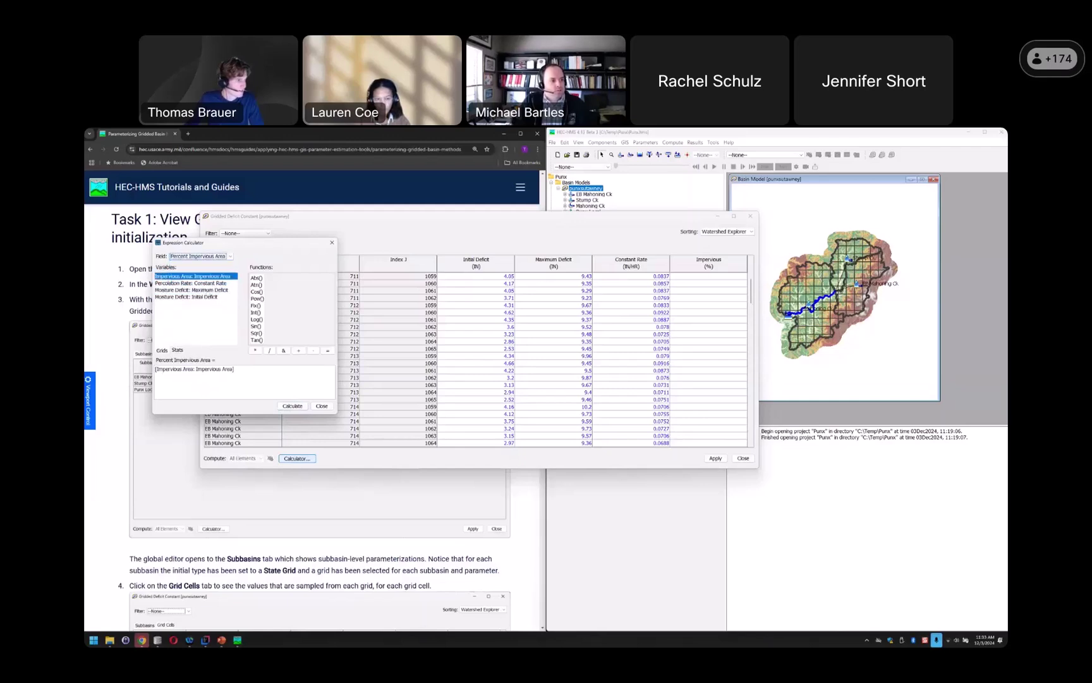
left_click(291, 406)
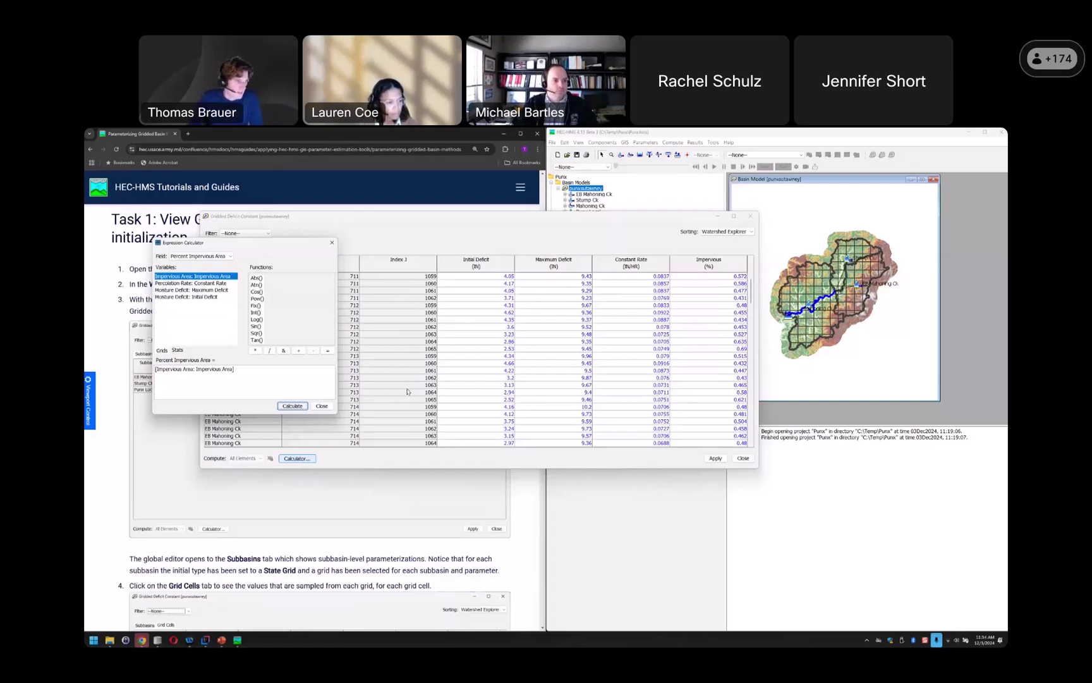
left_click(328, 408)
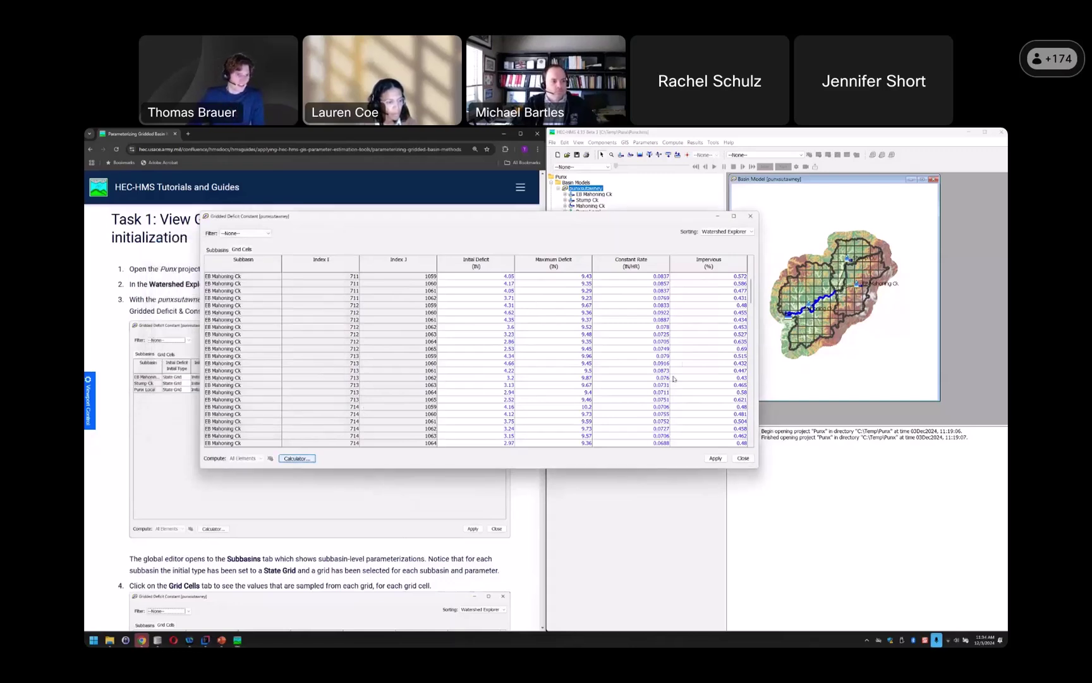
left_click(713, 457)
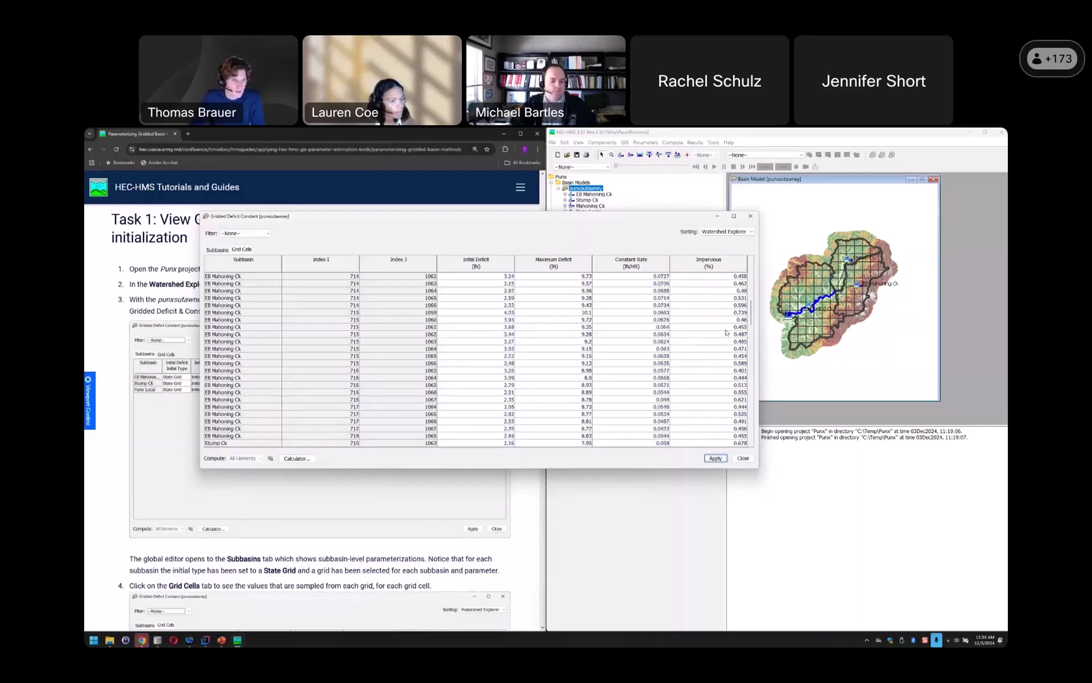
Switch to DB Browser for SQLite and open punxsutawney.sqlite from C:\Temp\Punx as read-only.
left_click(157, 640)
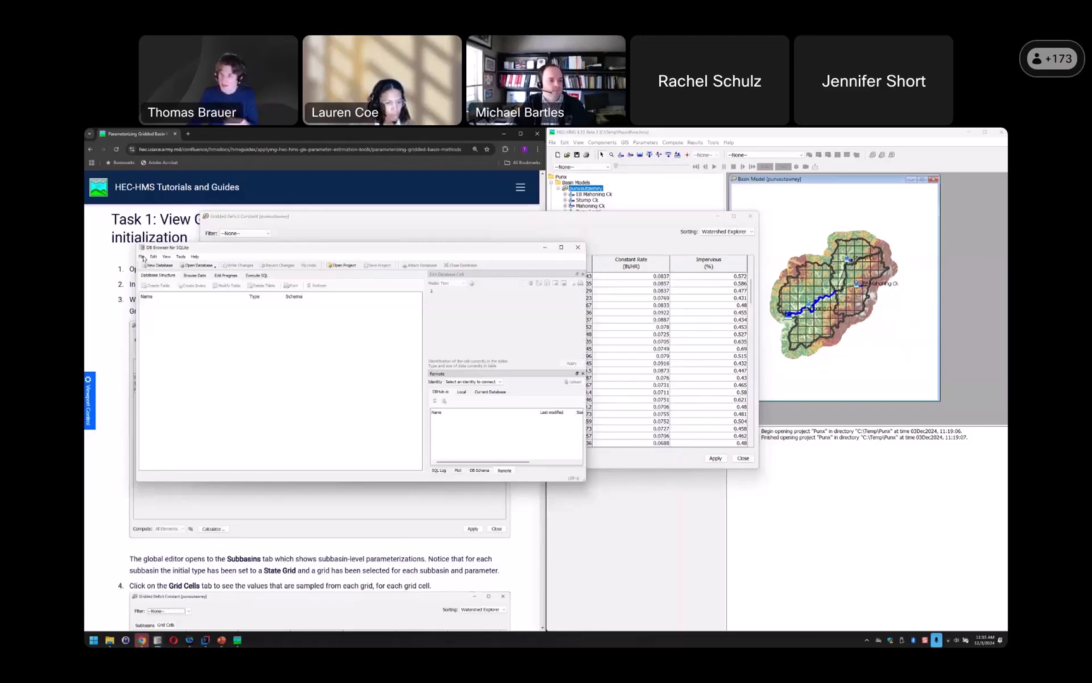
left_click(142, 257)
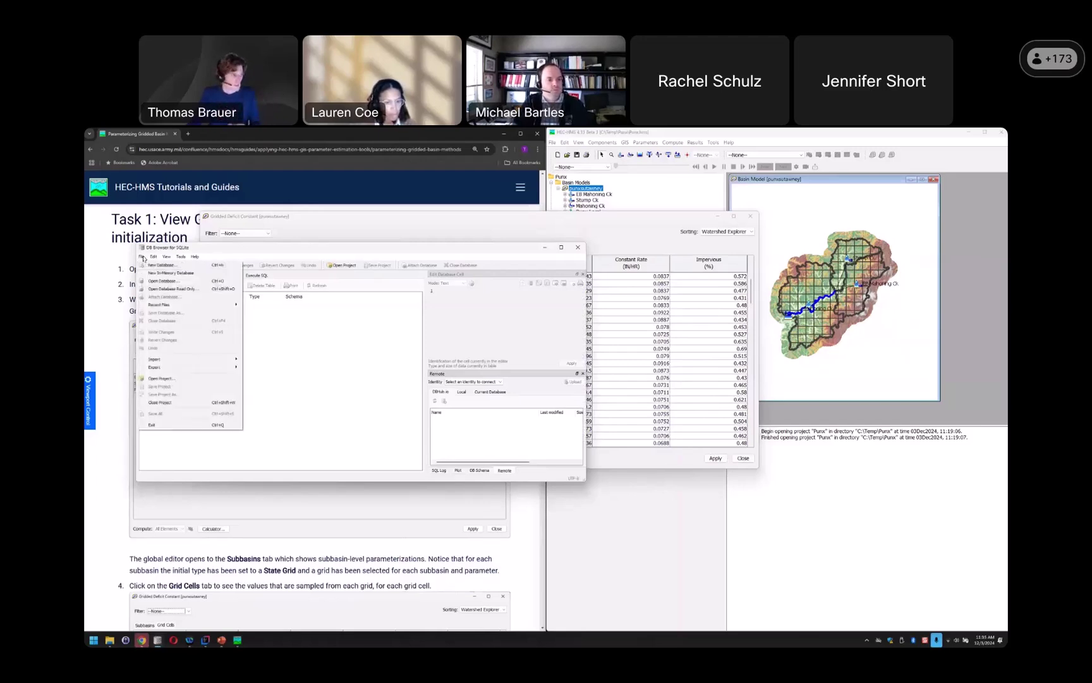
left_click(157, 289)
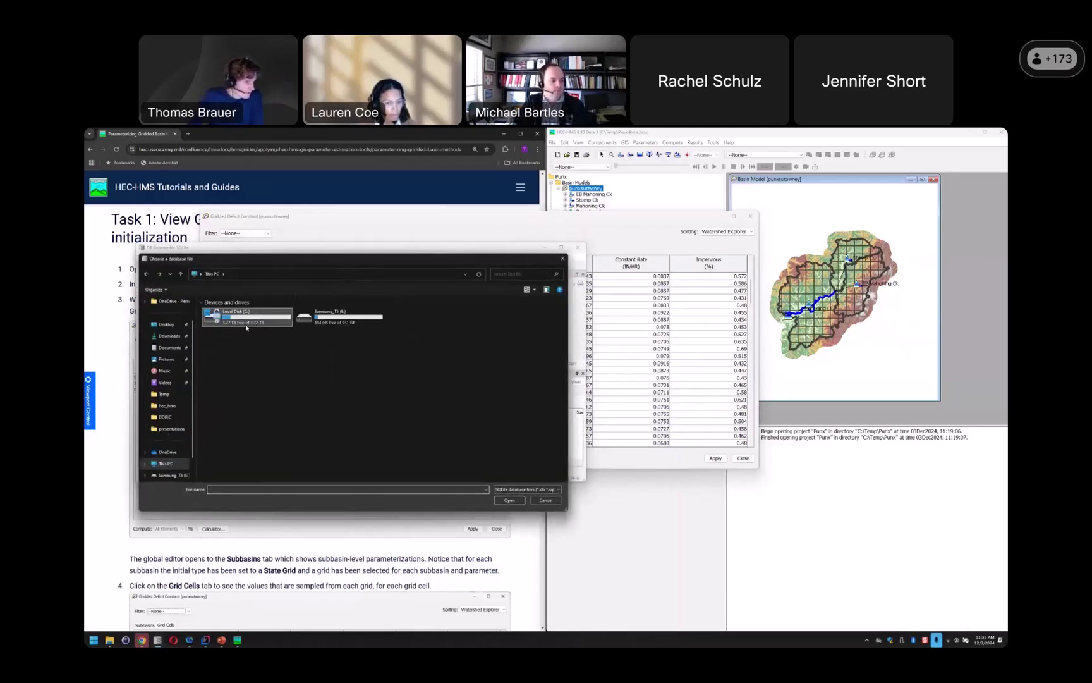
double_click(247, 328)
double_click(237, 347)
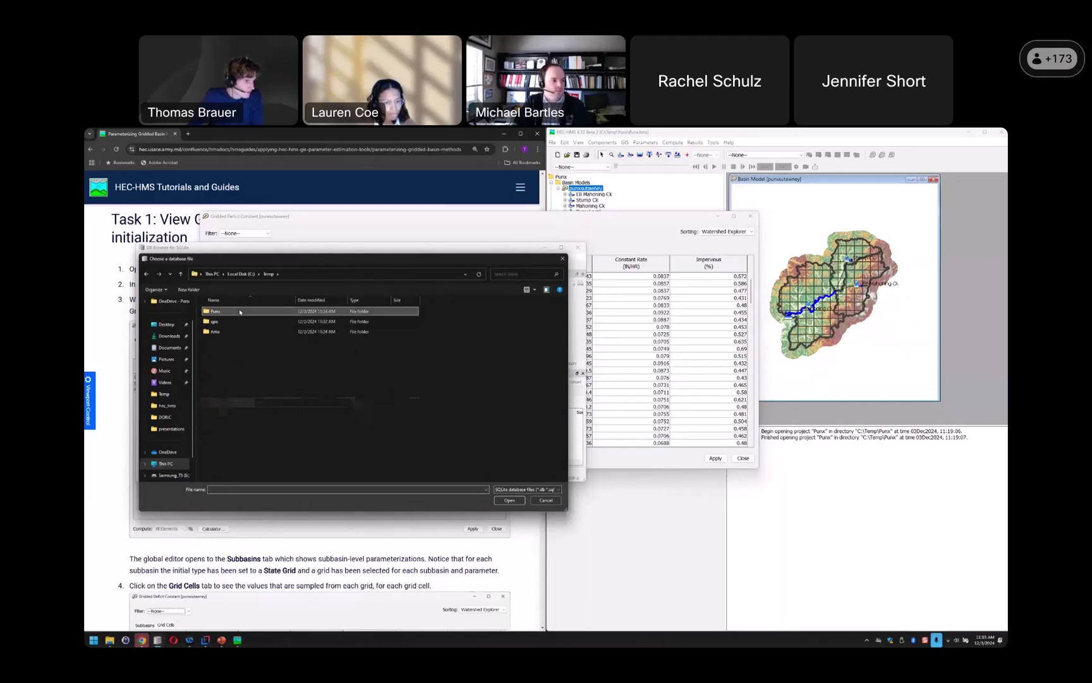
double_click(240, 311)
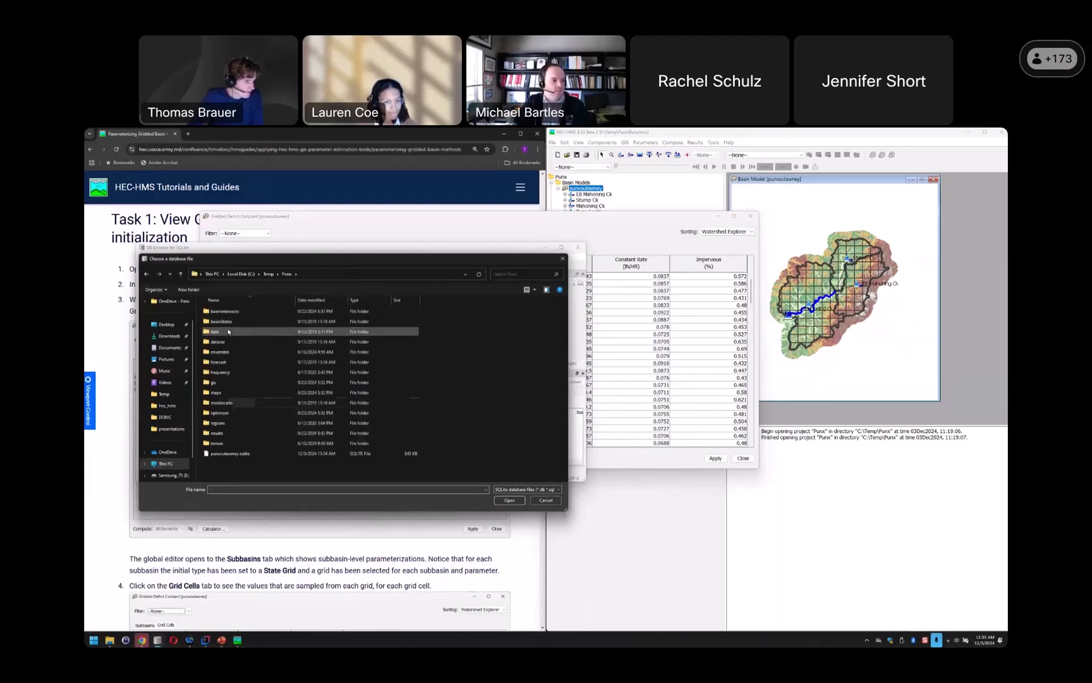
left_click(248, 455)
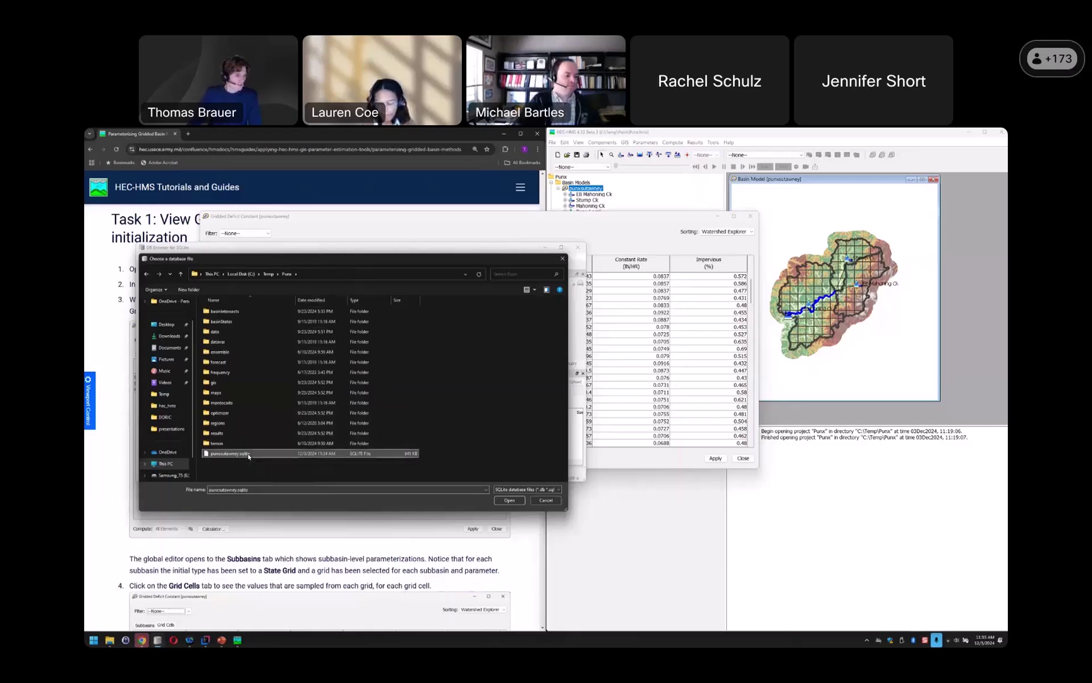
double_click(248, 455)
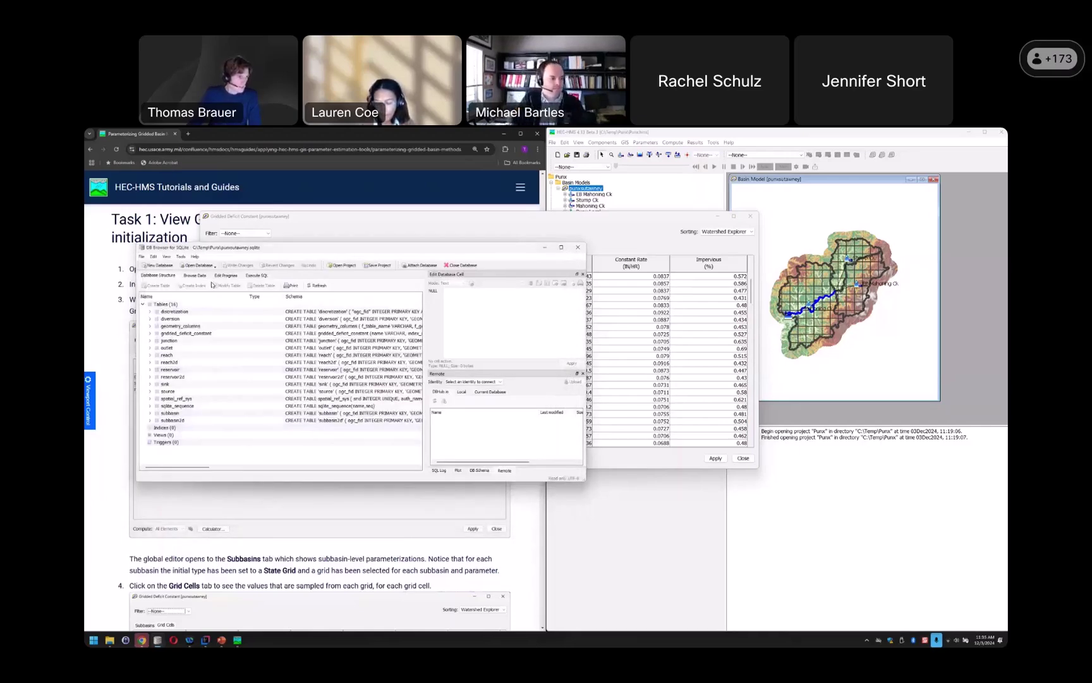
Browse the gridded_deficit_constant table to examine the stored deficit, constant rate and impervious values for each grid cell.
left_click(195, 276)
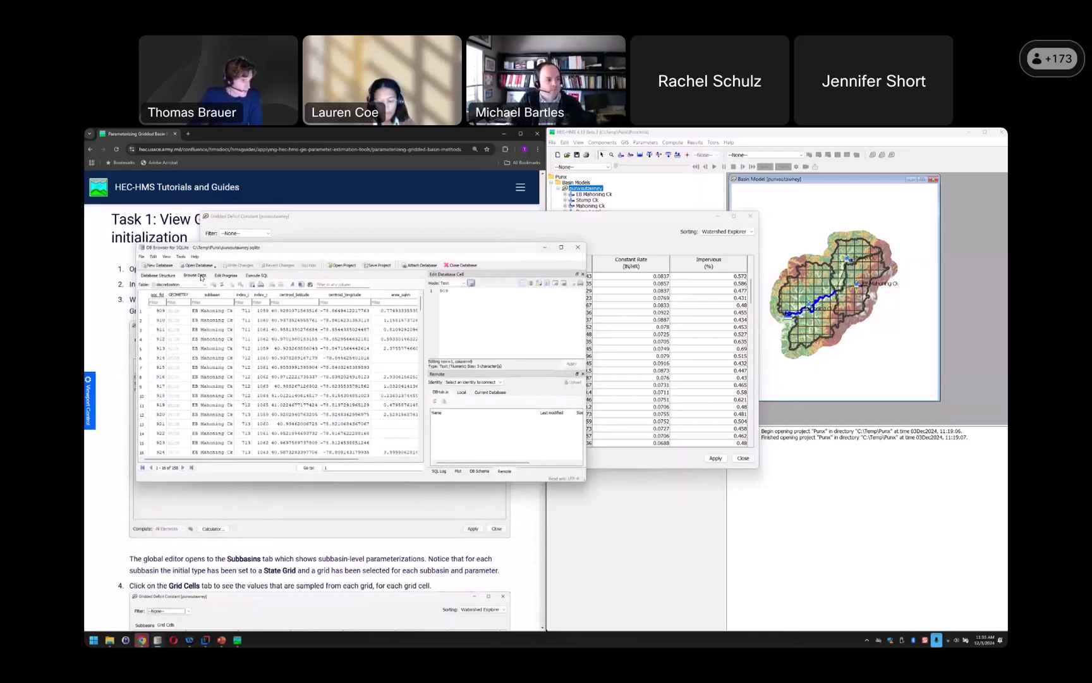
left_click(201, 283)
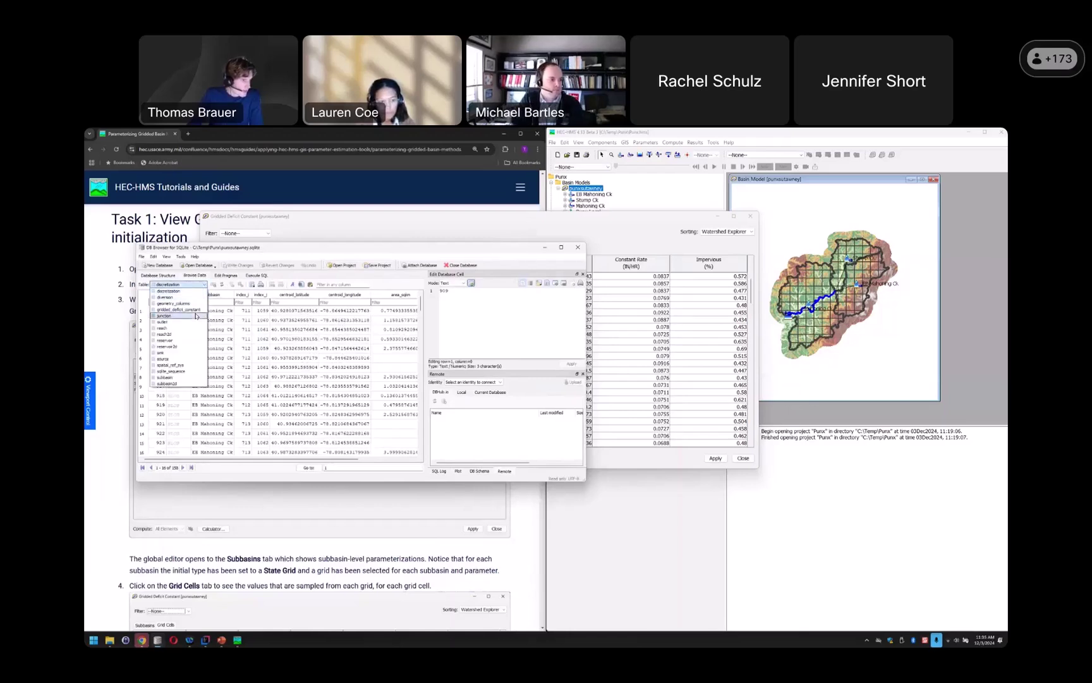
left_click(196, 312)
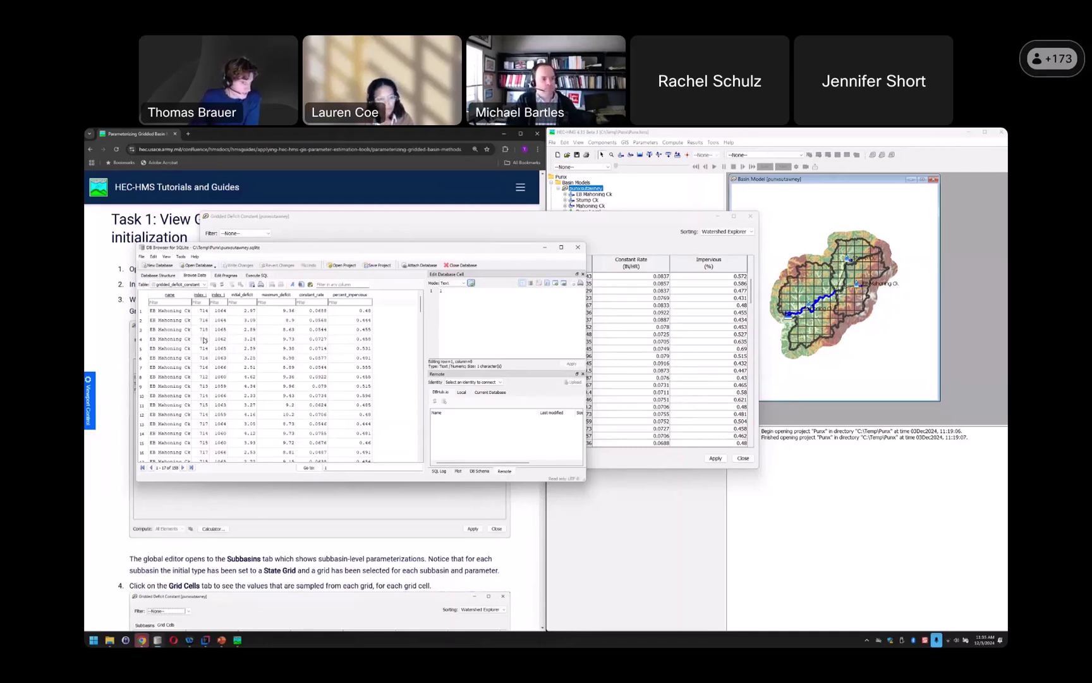
scroll(225, 337, "down", 7)
scroll(225, 337, "up", 7)
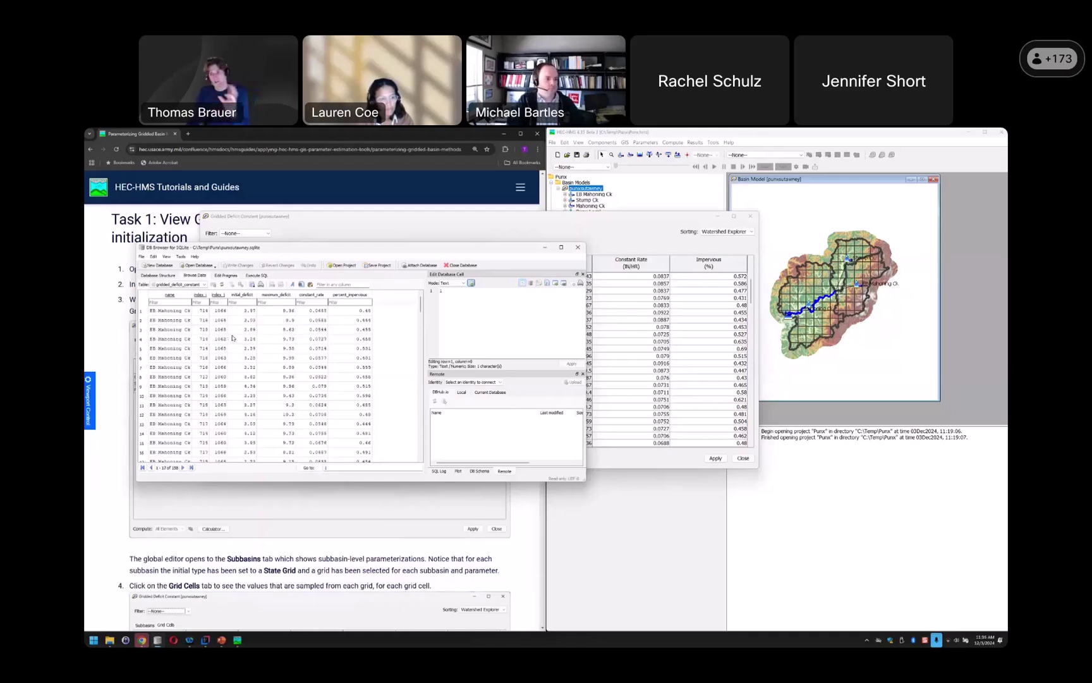
Return to HEC-HMS, select the Sep-2018 simulation run and compute it.
left_click(577, 249)
left_click(774, 155)
left_click(776, 168)
left_click(810, 155)
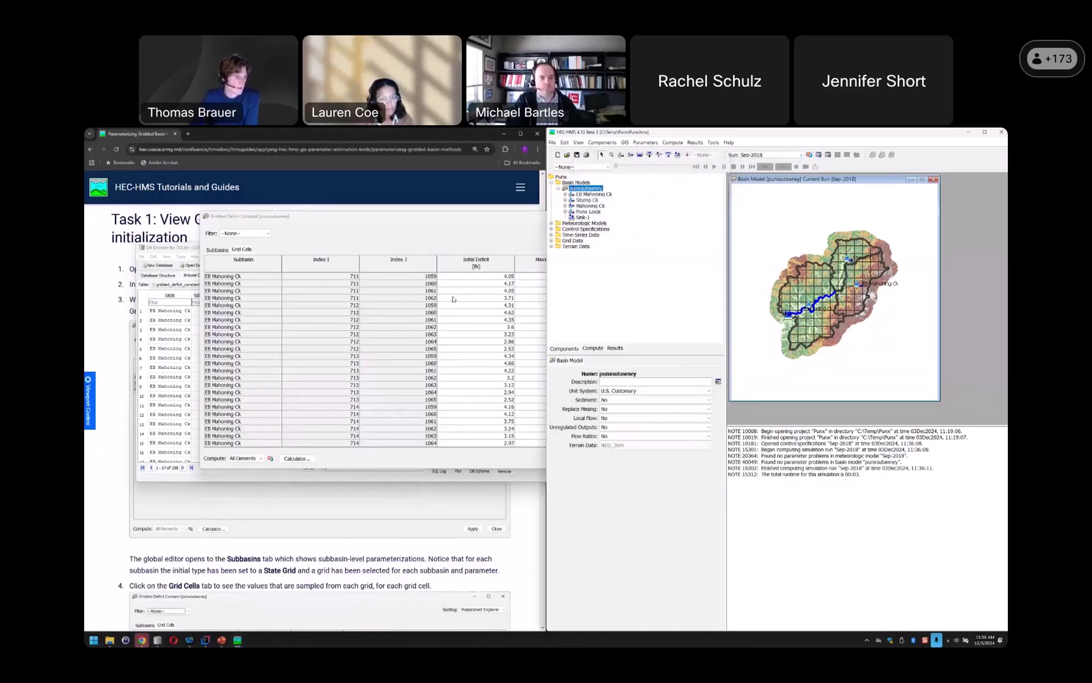
Bring the Gridded Deficit Constant editor back into view and show the subbasin-level initial types.
left_click(473, 222)
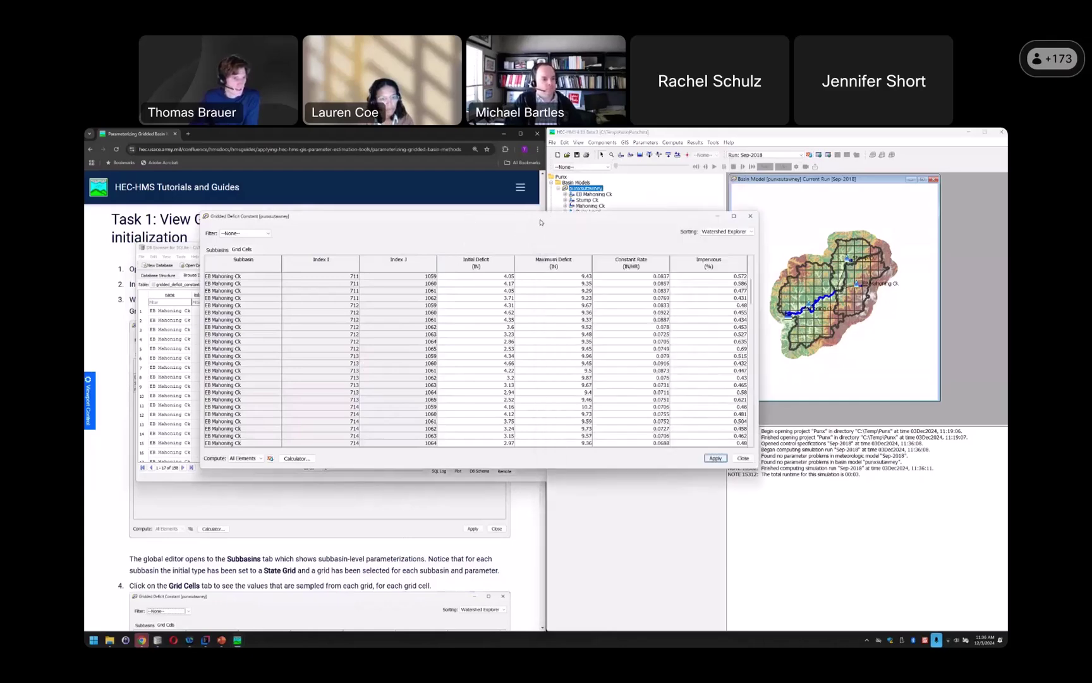
left_click_drag(541, 221, 527, 236)
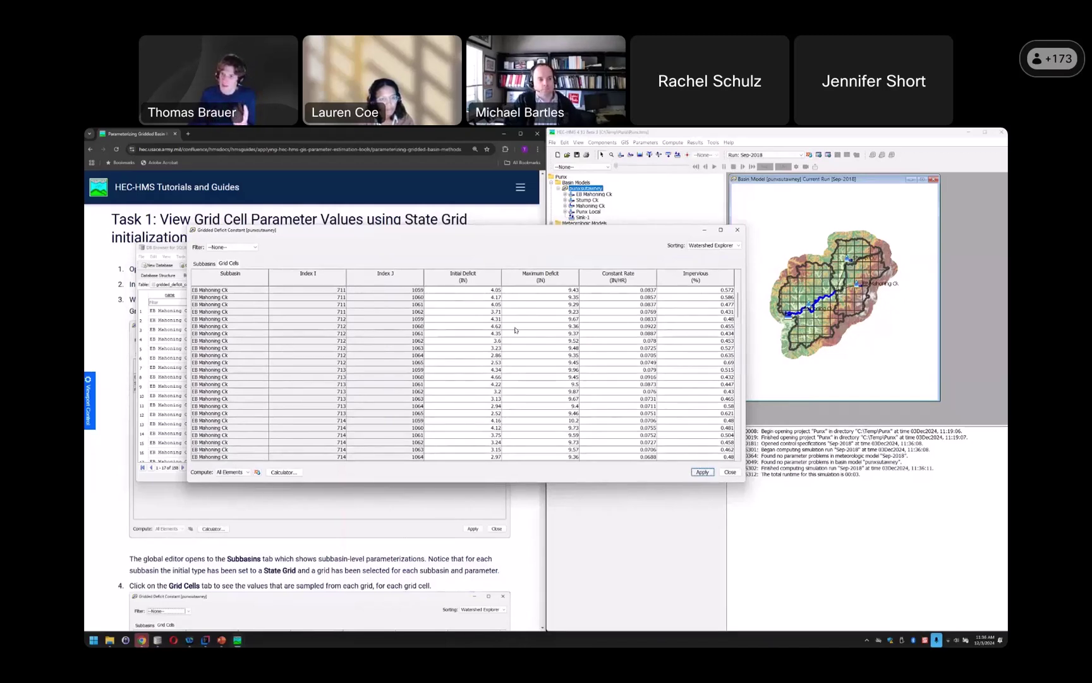
left_click(204, 263)
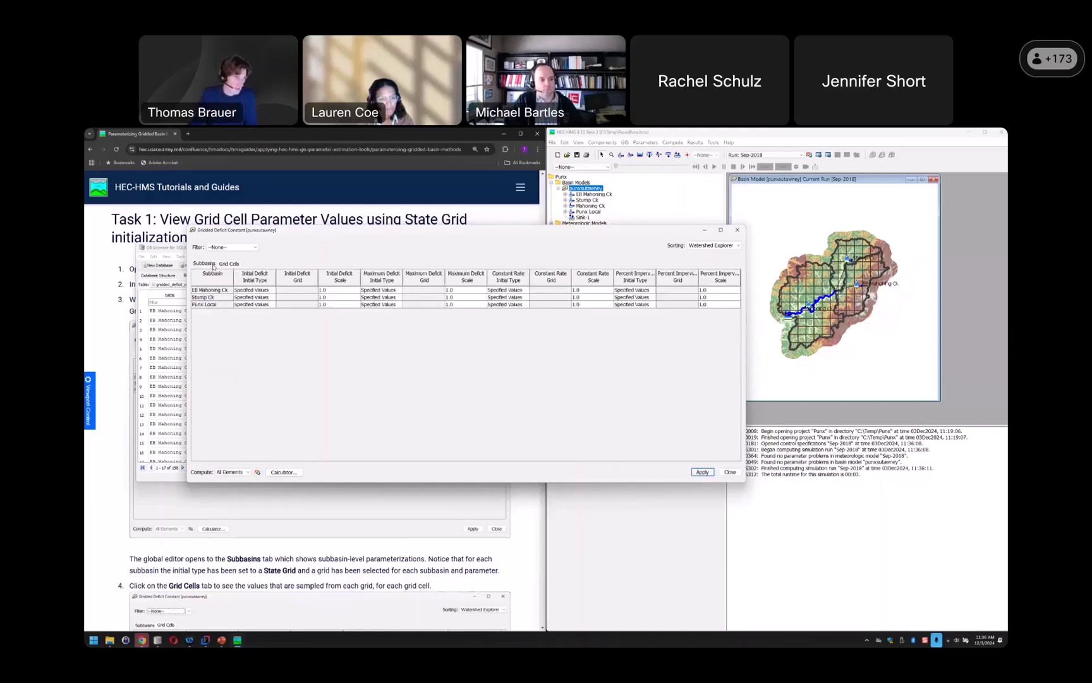
Set the Initial Deficit Scale of subbasin EB Mahoning Ck to 1.1 and compute the simulation run from the editor.
left_click(328, 290)
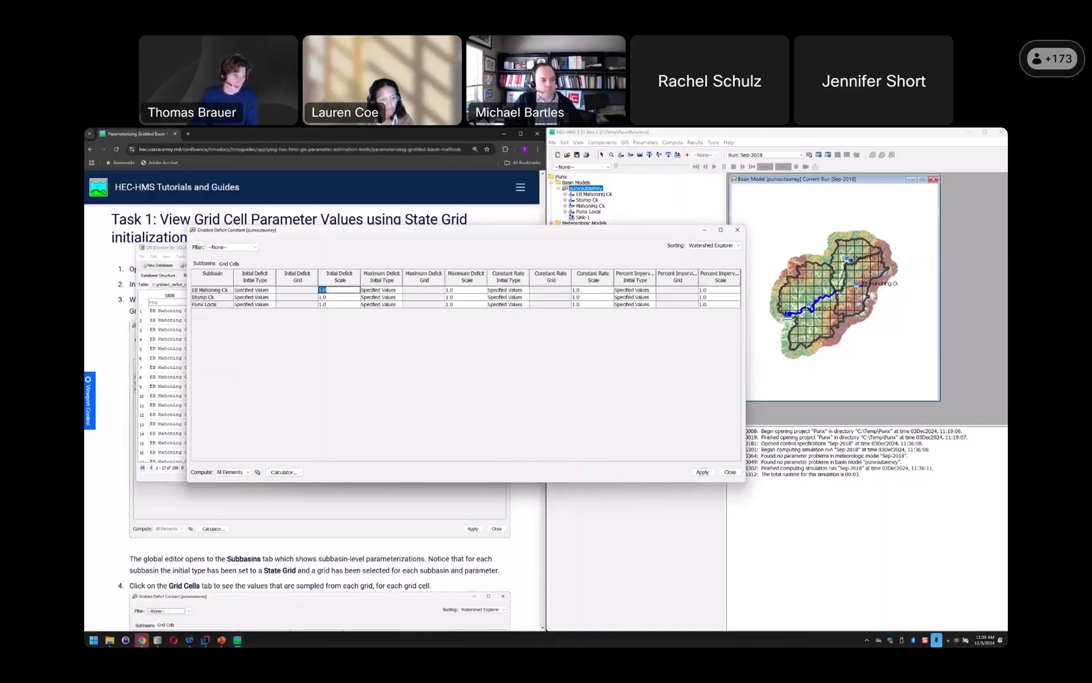
type("1.1")
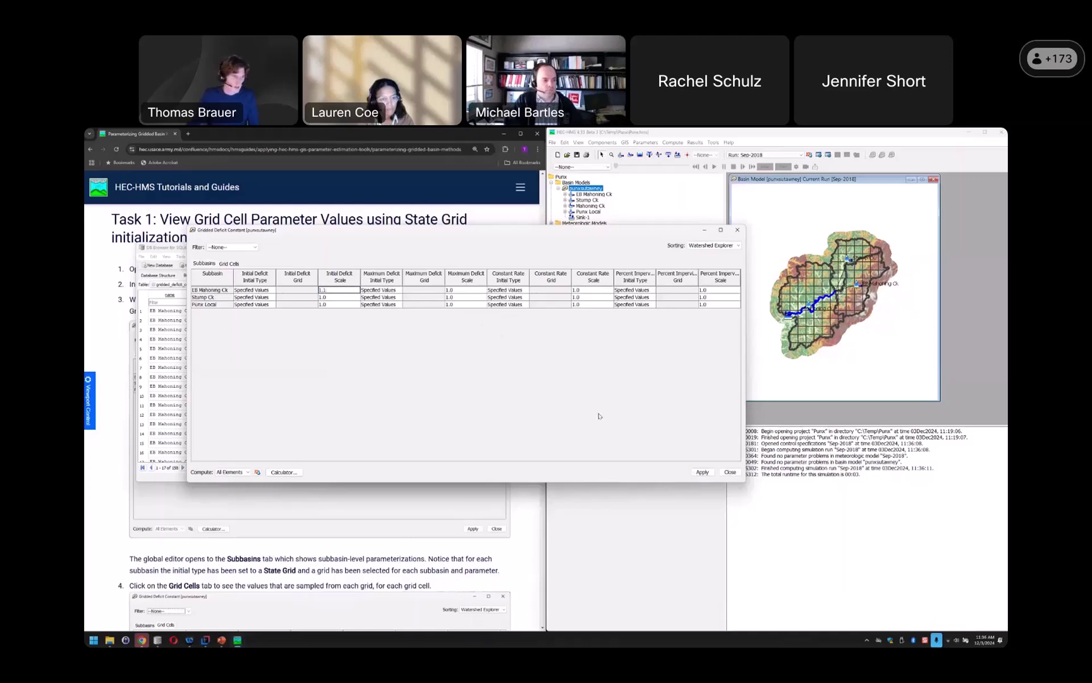
left_click(257, 472)
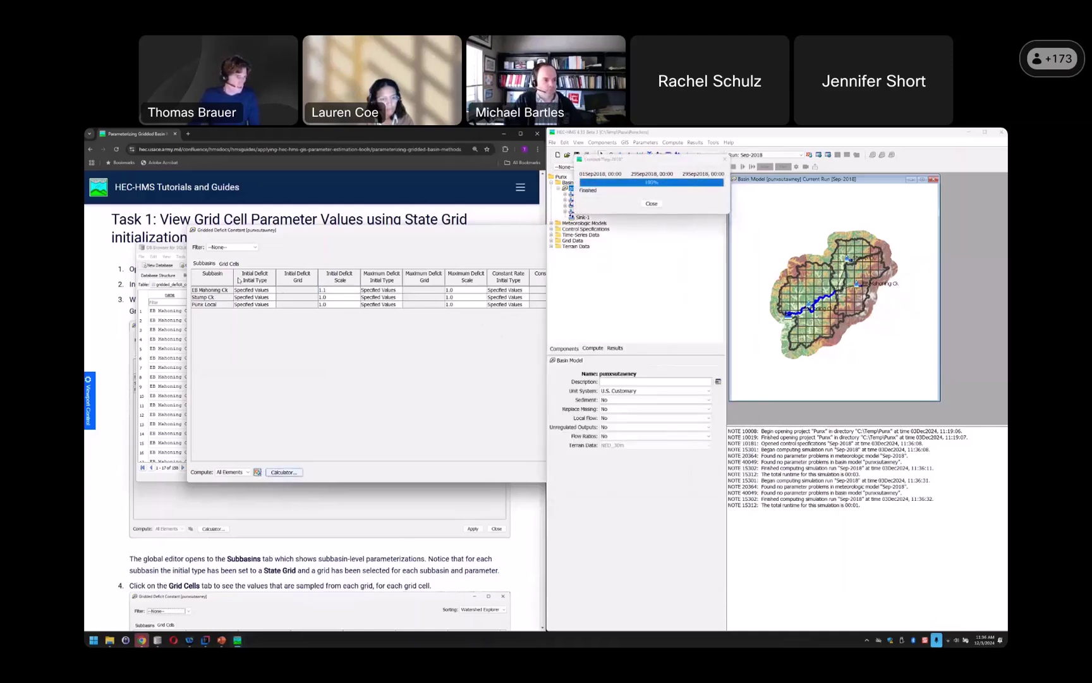
Multiply the EB Mahoning Ck Initial Deficit values of grid cells 712/1059 through 714/1059 by a constant of 1.5 and recompute the run.
left_click(229, 263)
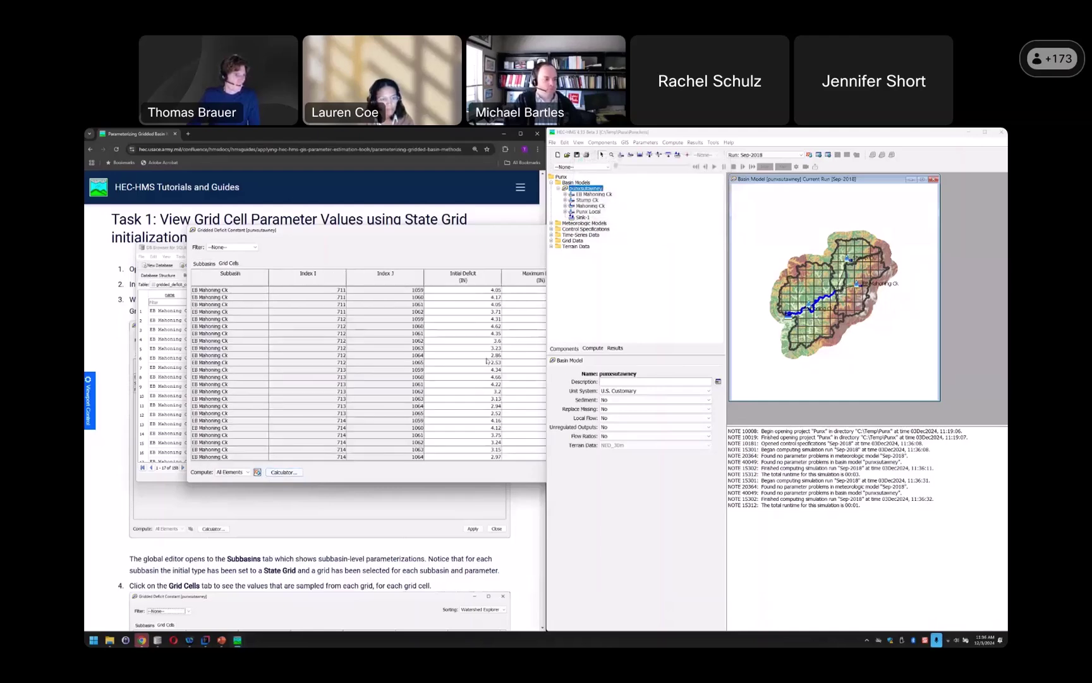
left_click_drag(460, 241, 430, 294)
left_click_drag(444, 344, 465, 450)
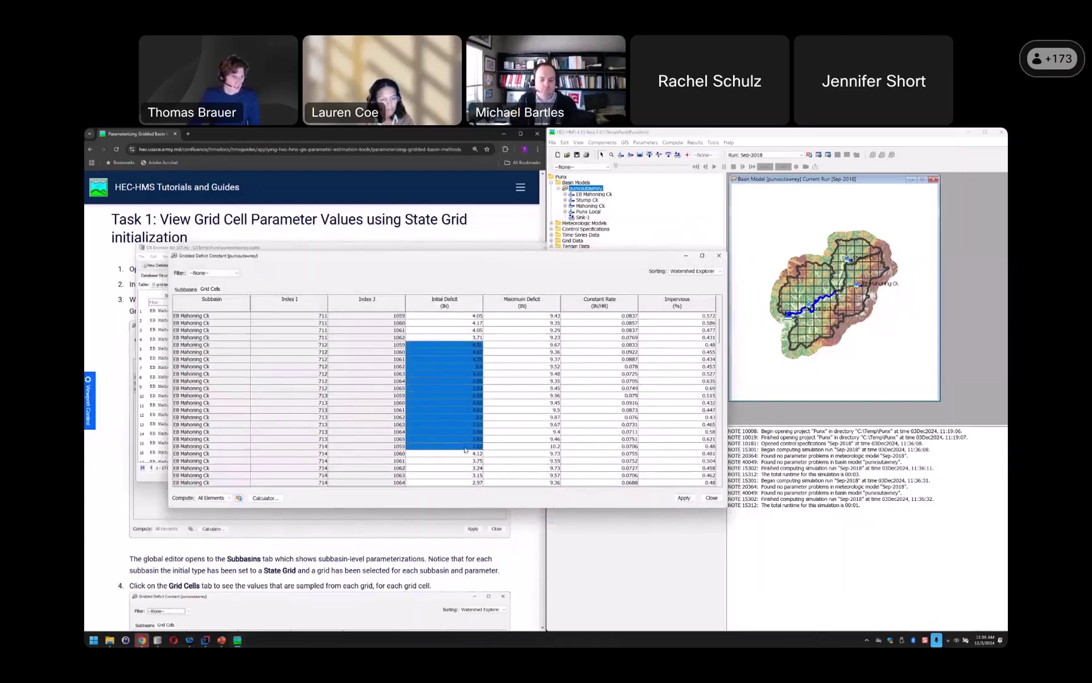
right_click(462, 412)
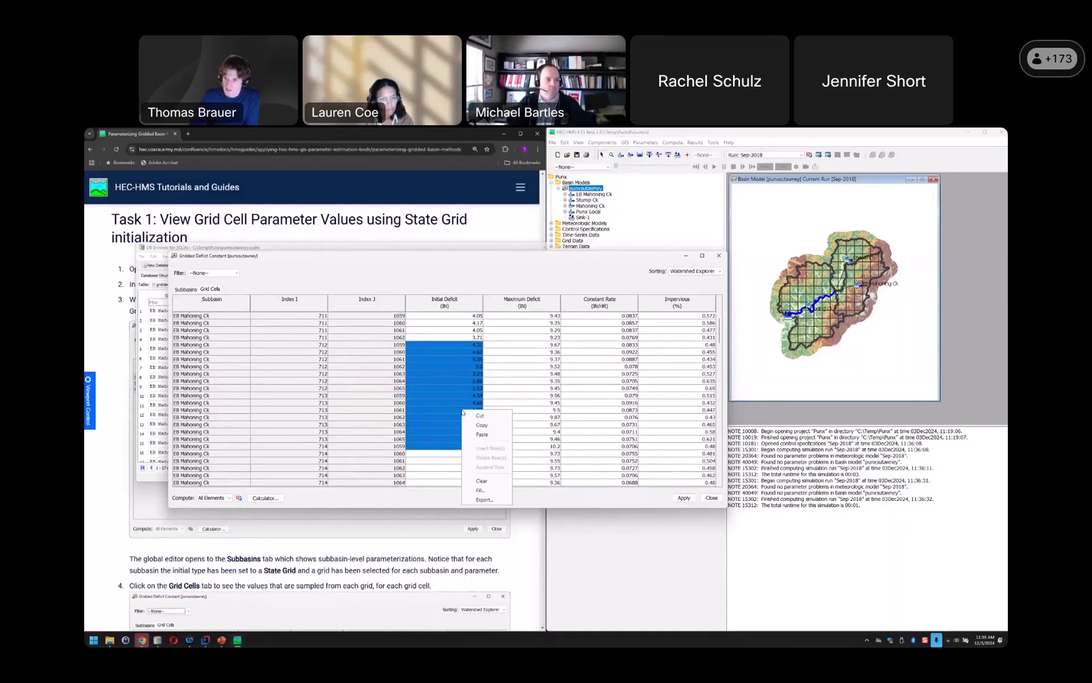
left_click(488, 490)
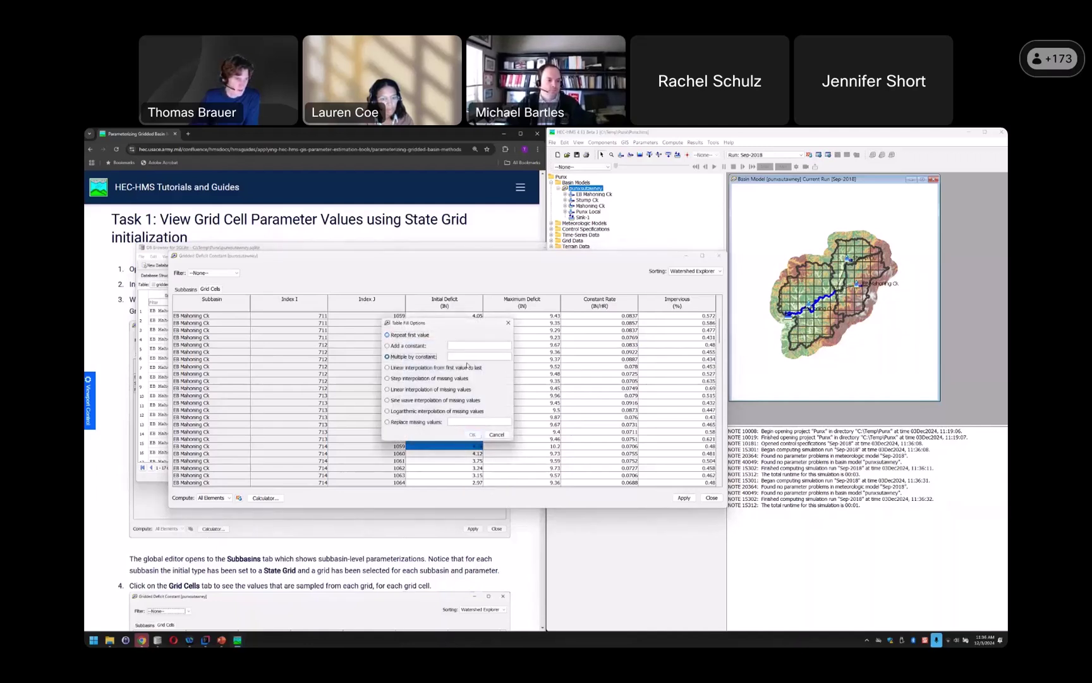
type("1.5")
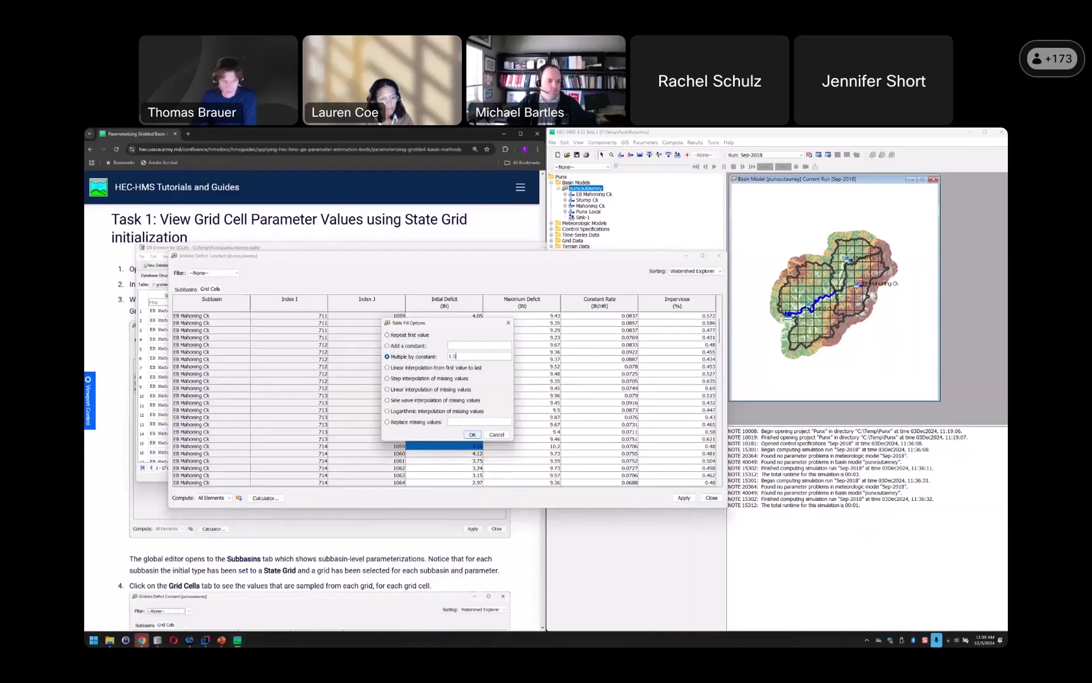
left_click(478, 434)
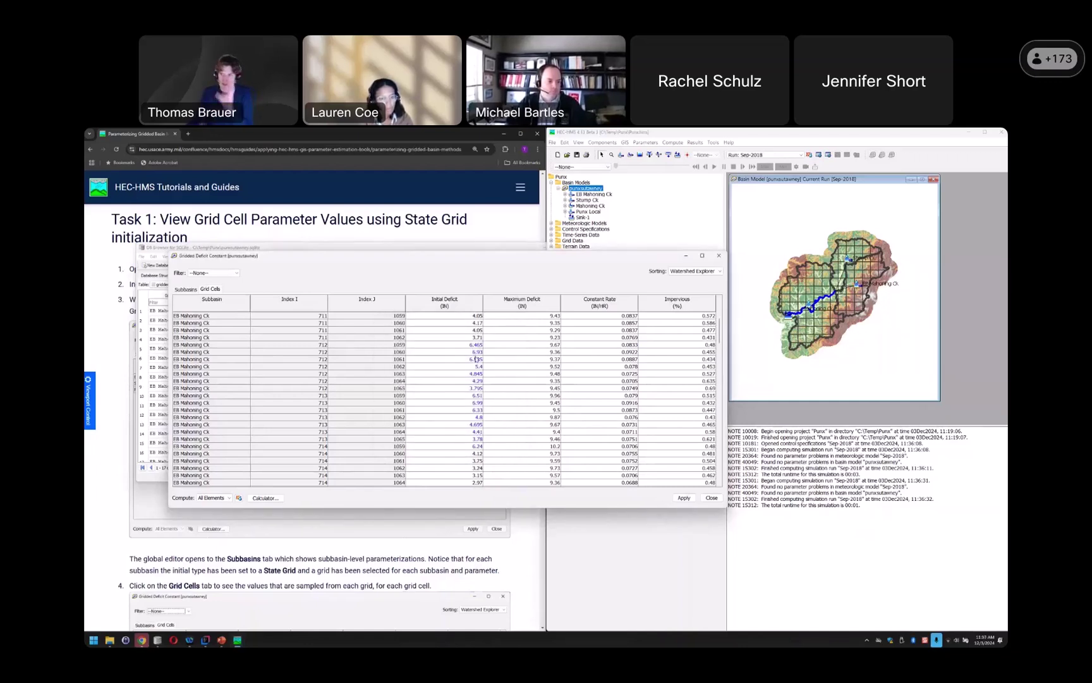
left_click(239, 497)
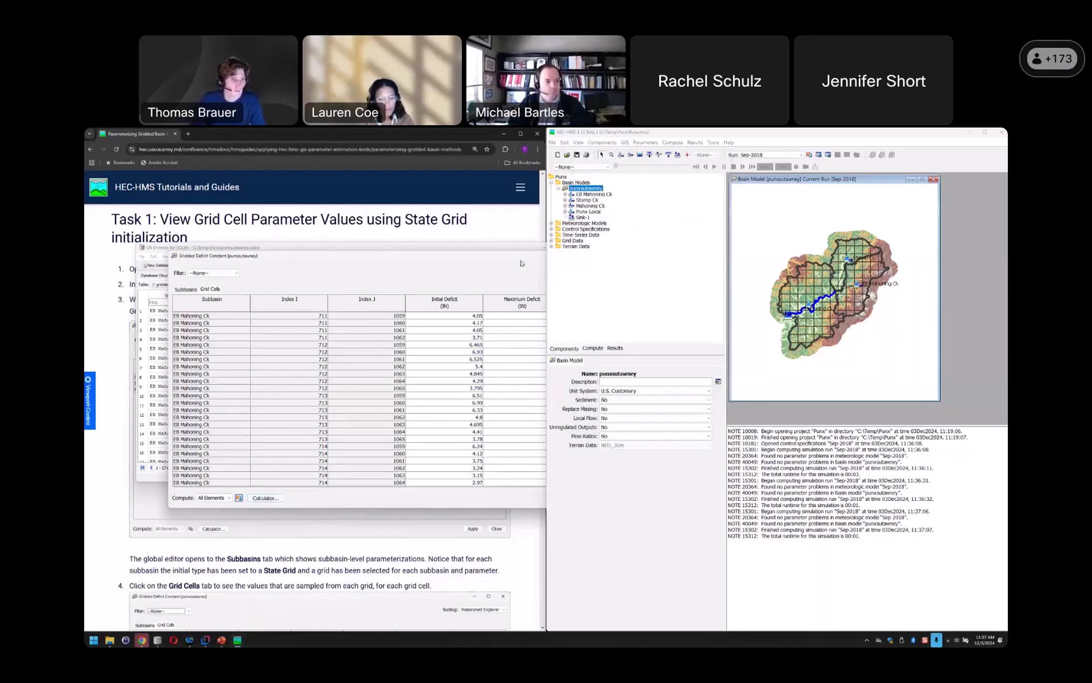
Close the Gridded Deficit Constant editor and show the Loss parameters of the EB Mahoning Ck subbasin at full width.
left_click(520, 263)
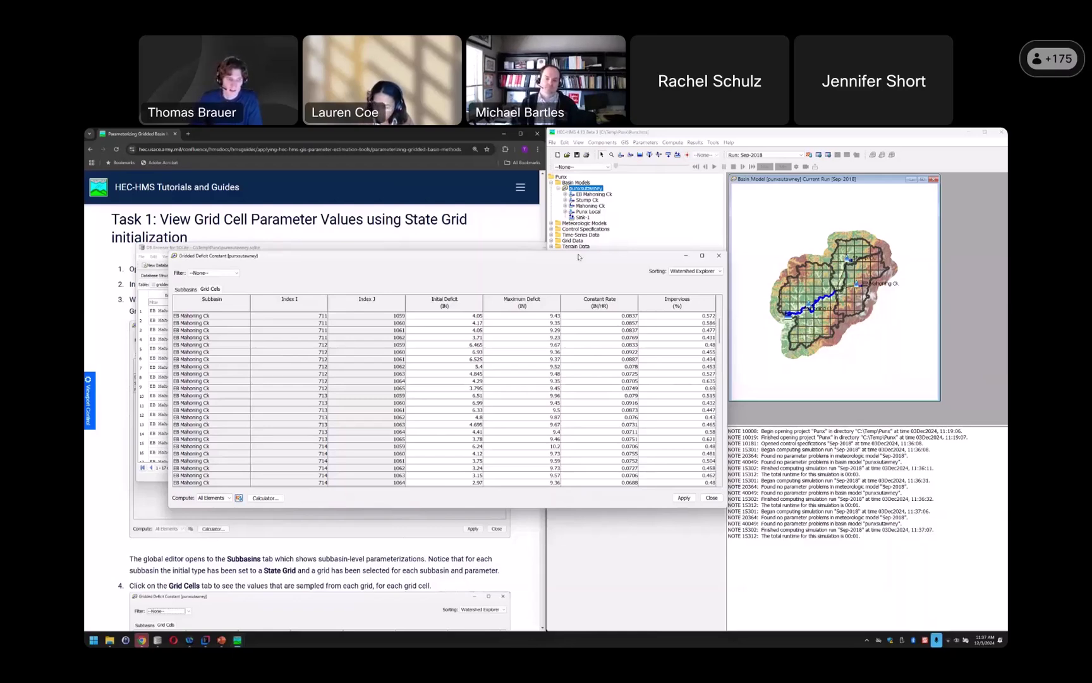
left_click_drag(538, 251, 557, 230)
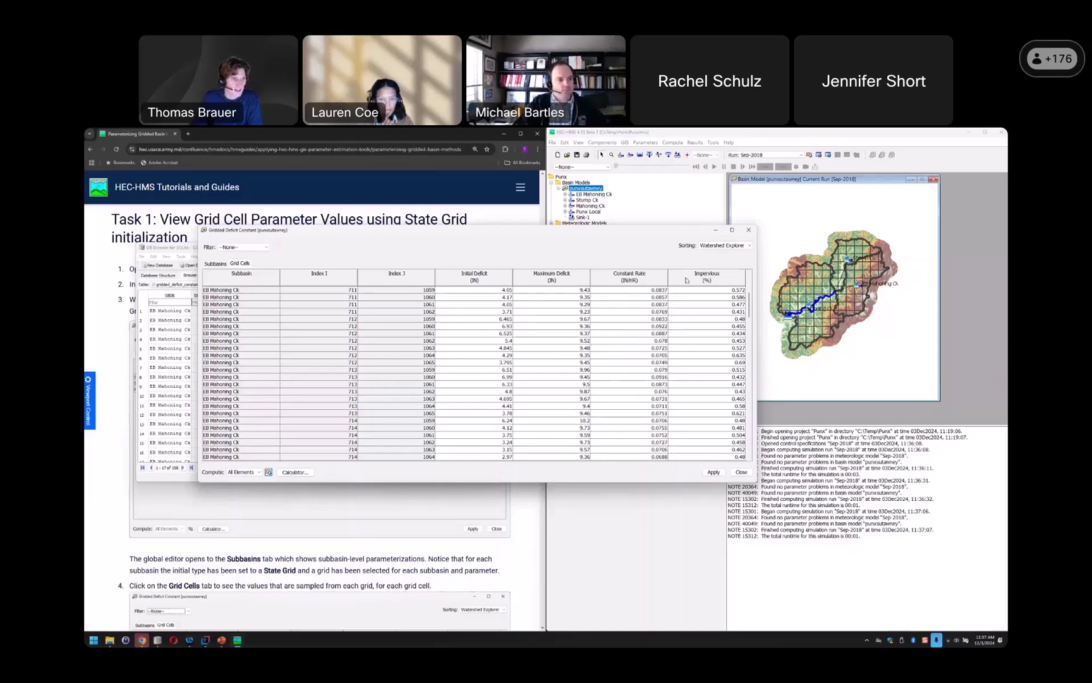
left_click(749, 230)
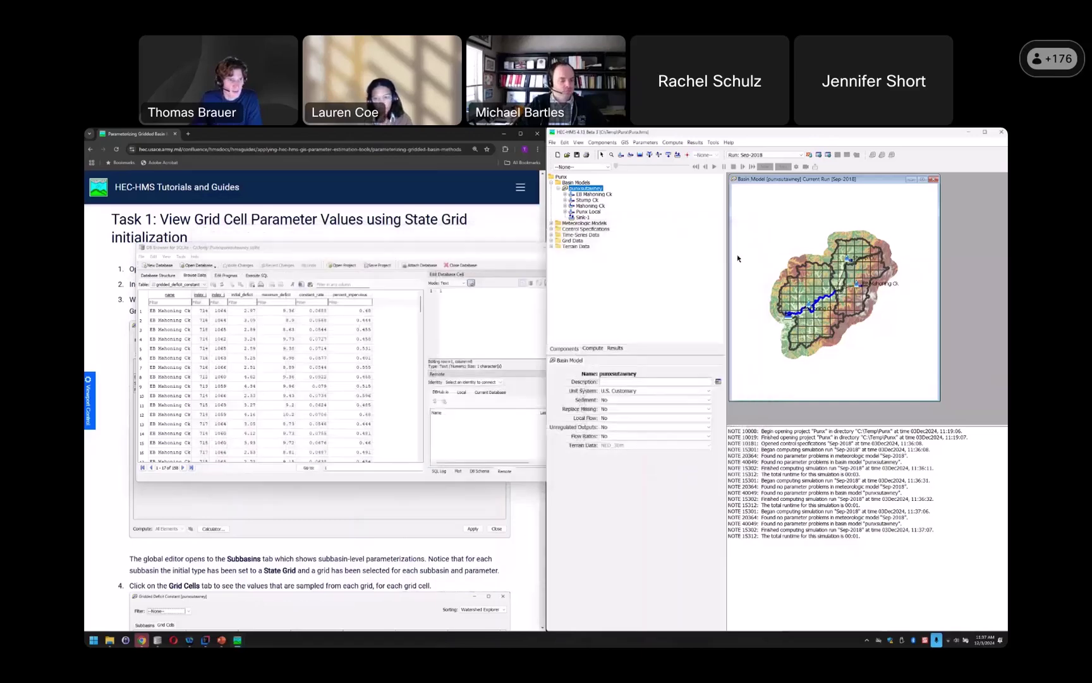
left_click(594, 194)
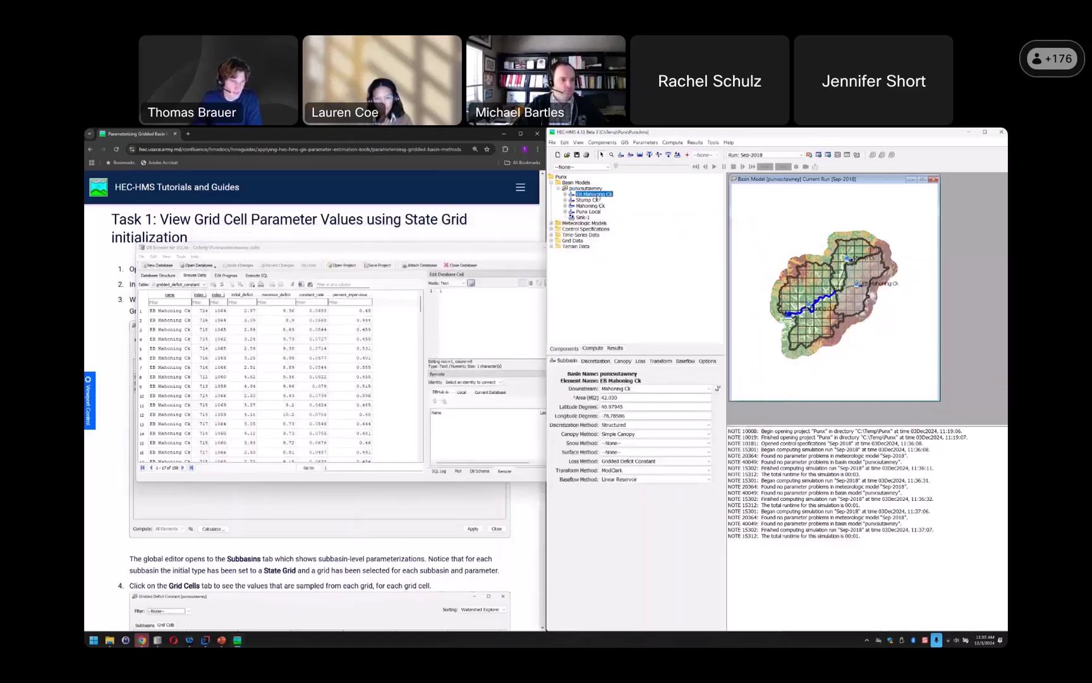
left_click(640, 361)
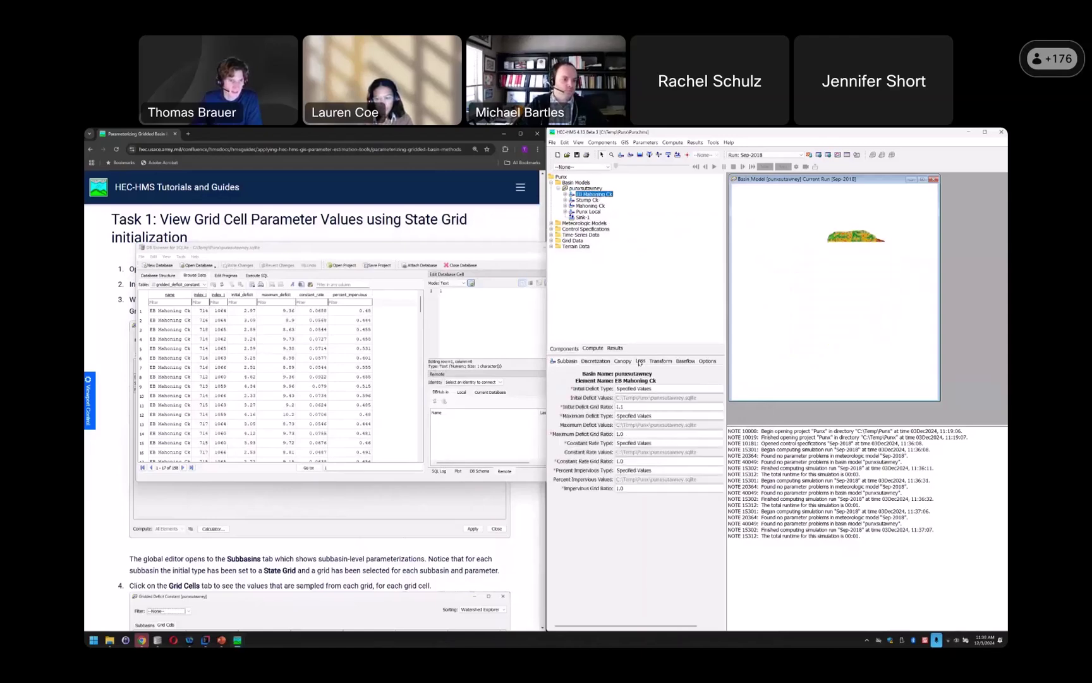
left_click_drag(725, 382, 781, 391)
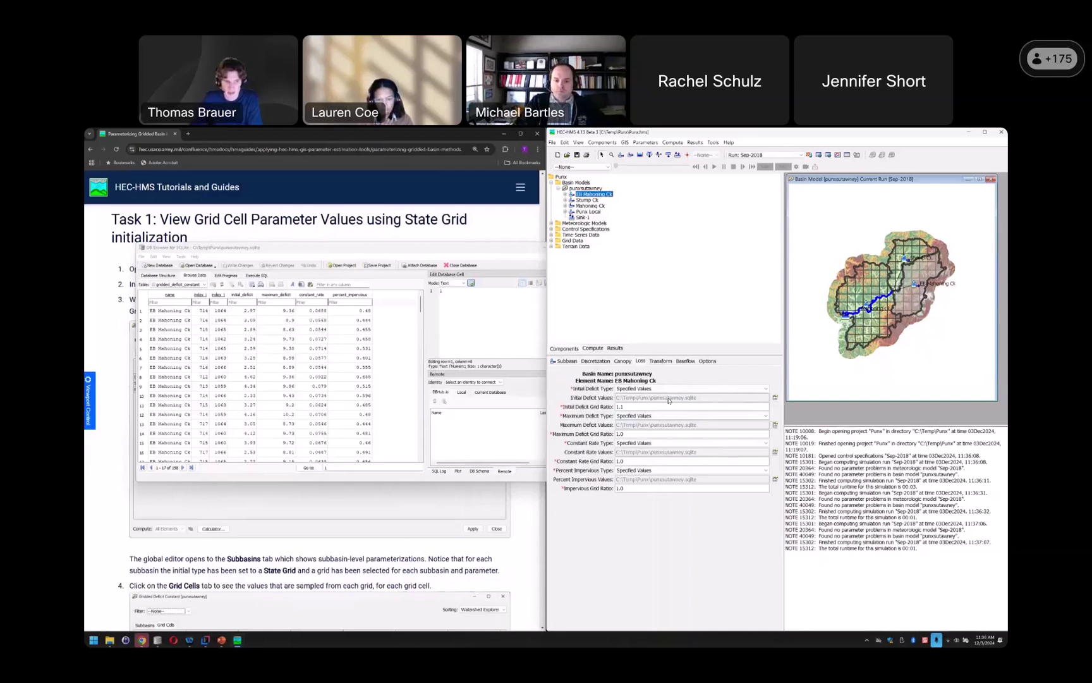
Move the DB Browser window aside and launch the Gridded Deficit Constant global editor from the subbasin's Initial Deficit Values.
left_click(411, 250)
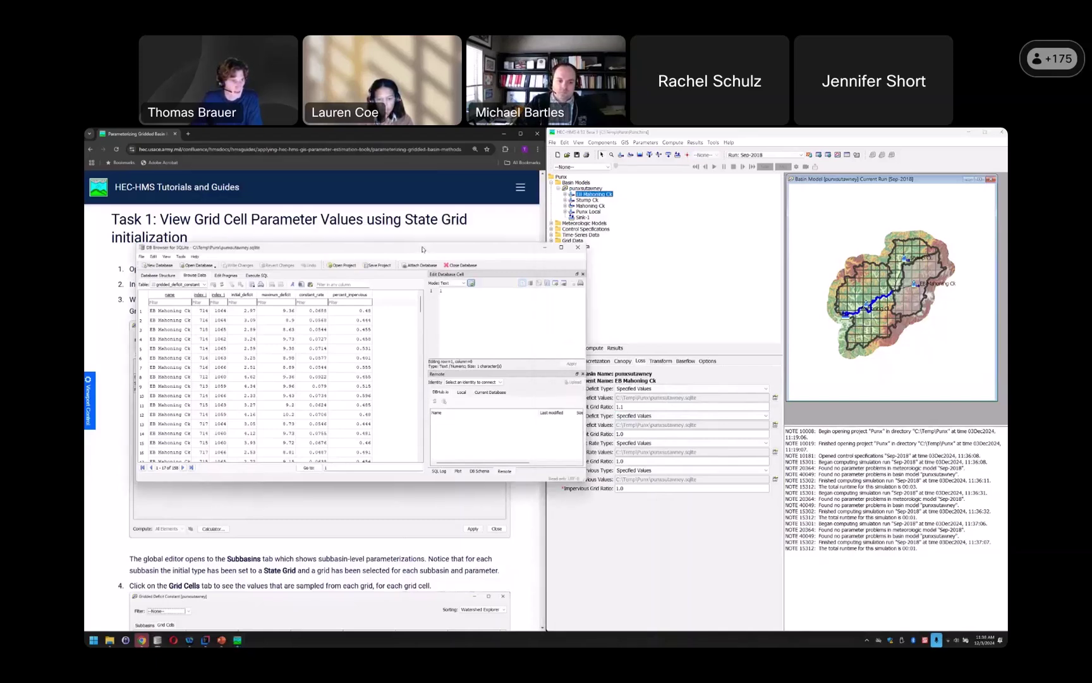
left_click_drag(422, 249, 394, 248)
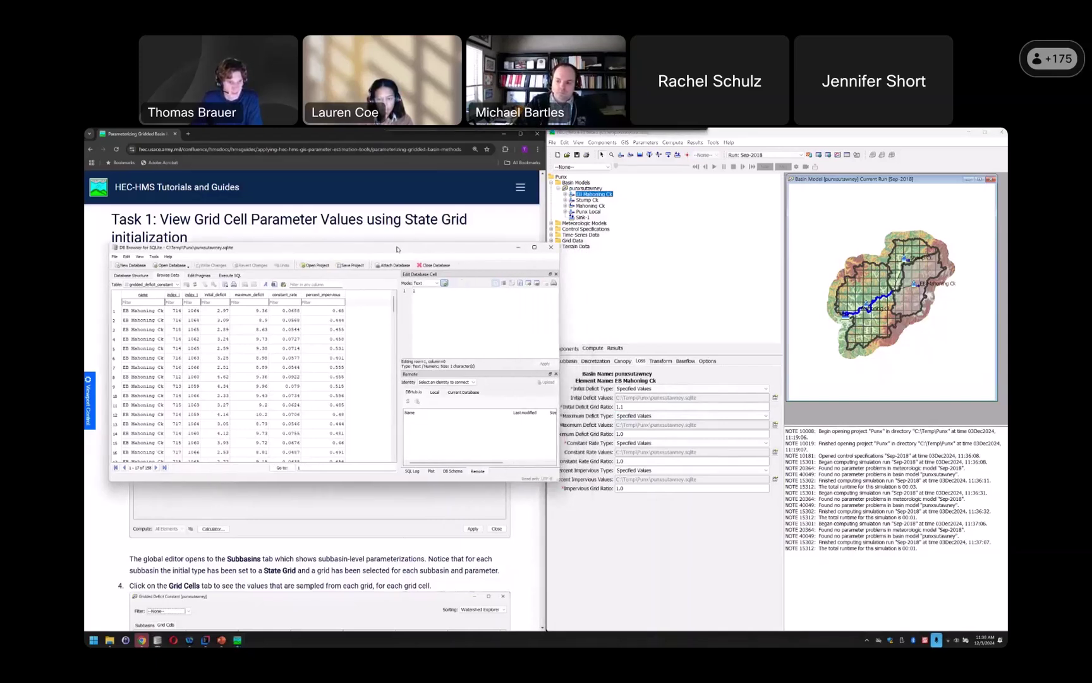
key("alt+Tab")
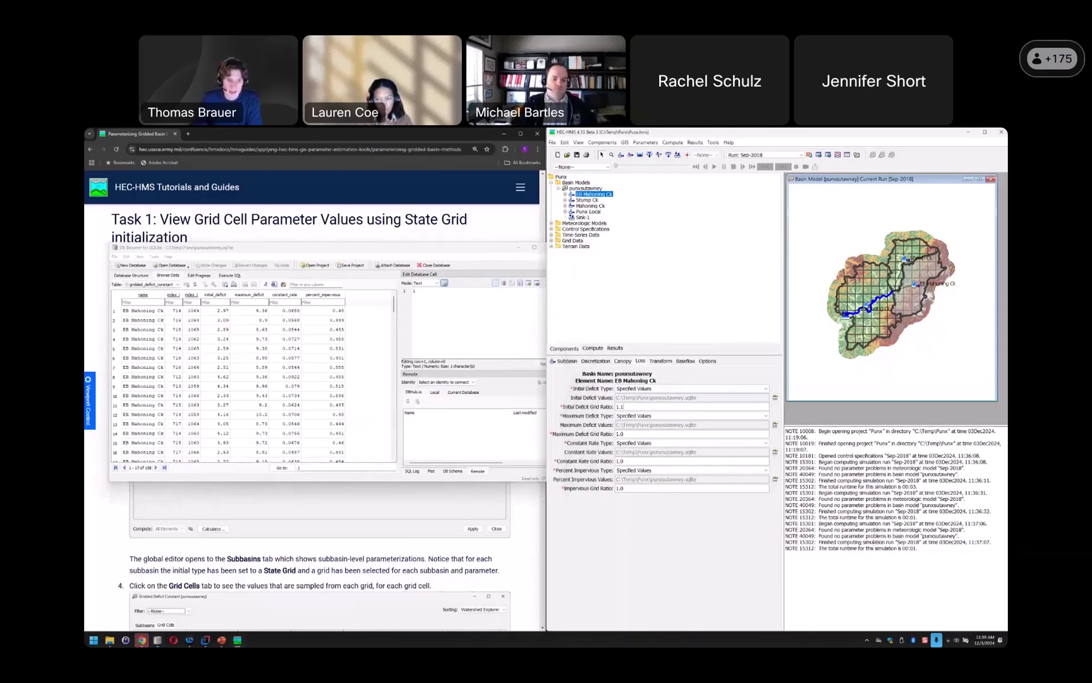
left_click(775, 398)
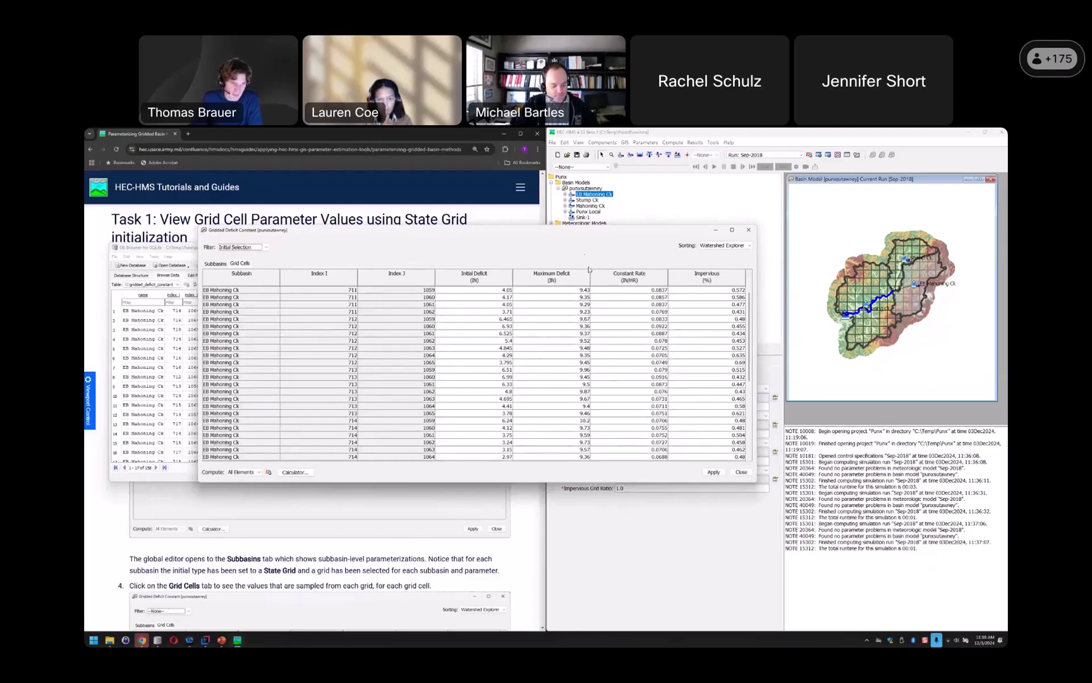
left_click_drag(555, 231, 494, 225)
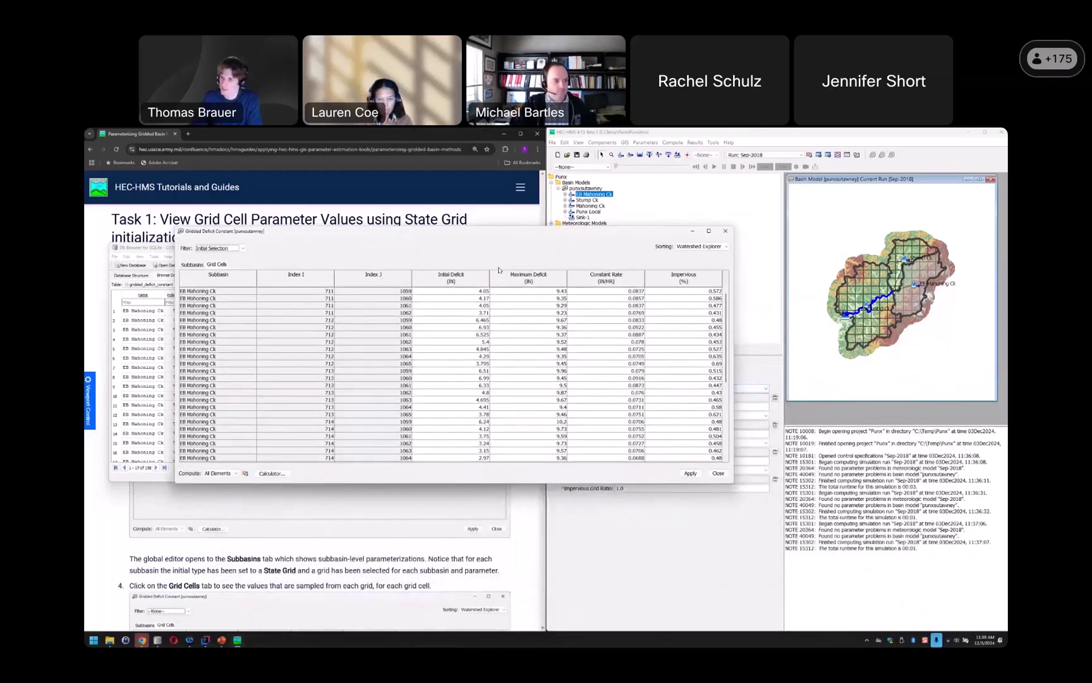
left_click(772, 384)
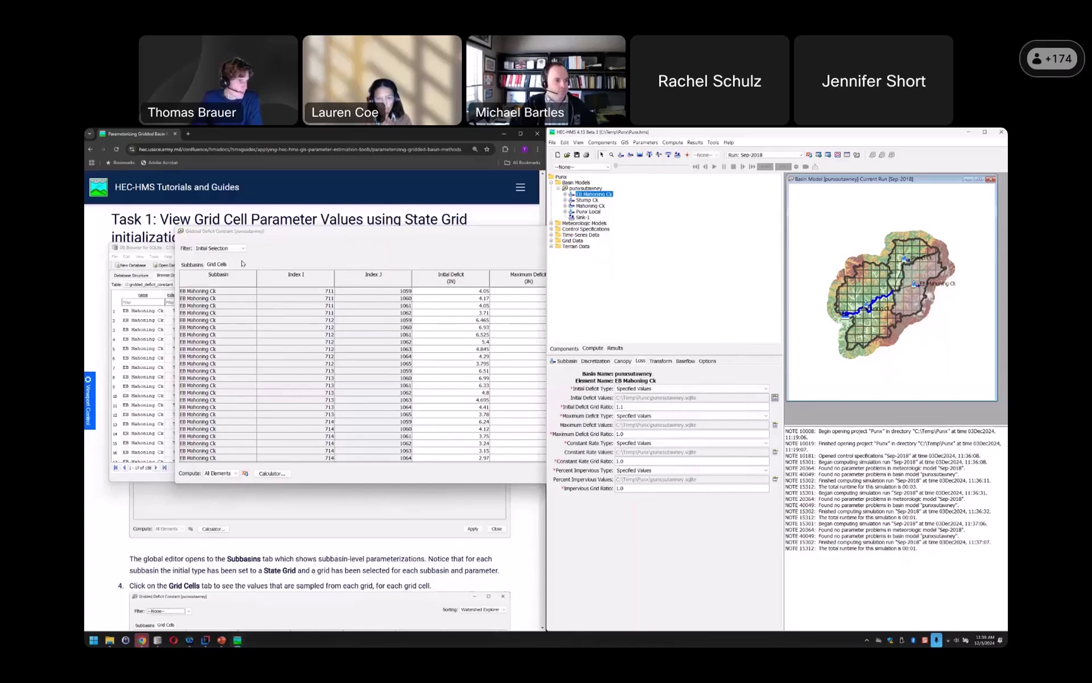
Examine the grid cells under the Initial Selection filter, set the filter to None to browse all subbasins' cells, and close the editor.
left_click(219, 304)
scroll(219, 304, "down", 4)
scroll(219, 304, "down", 3)
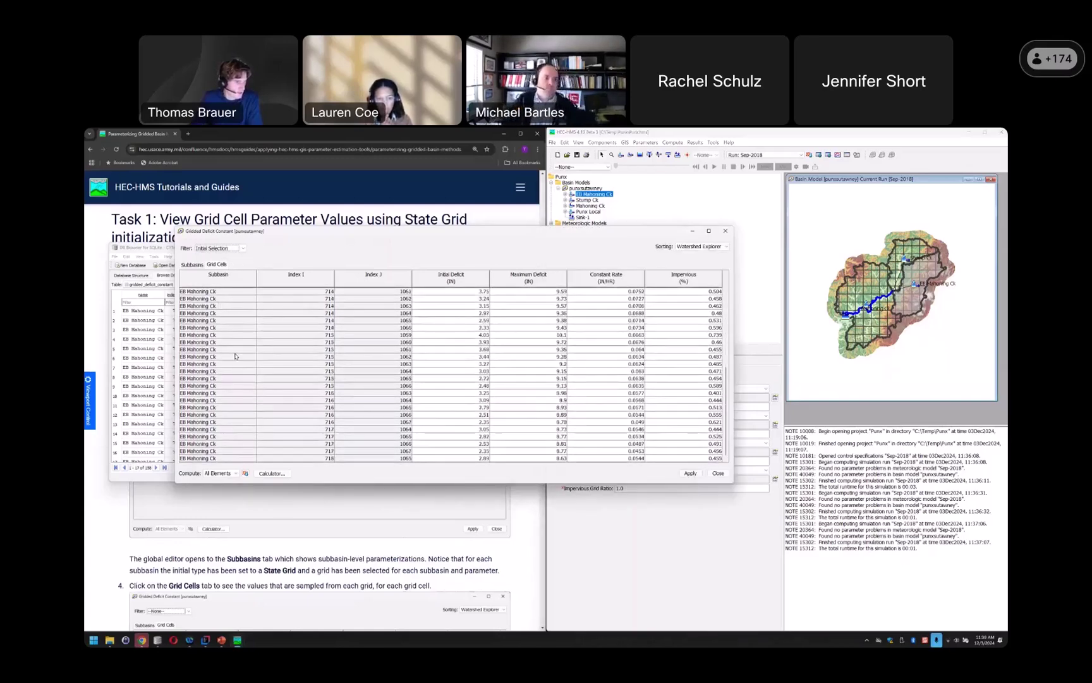
scroll(222, 284, "up", 7)
left_click(231, 249)
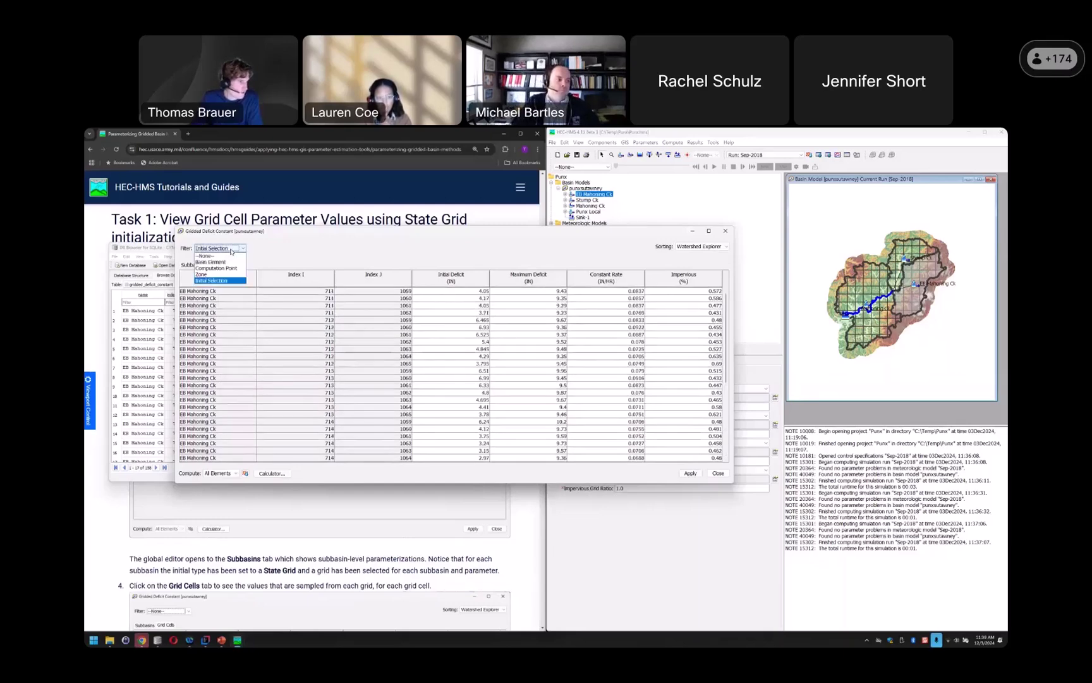
left_click(218, 255)
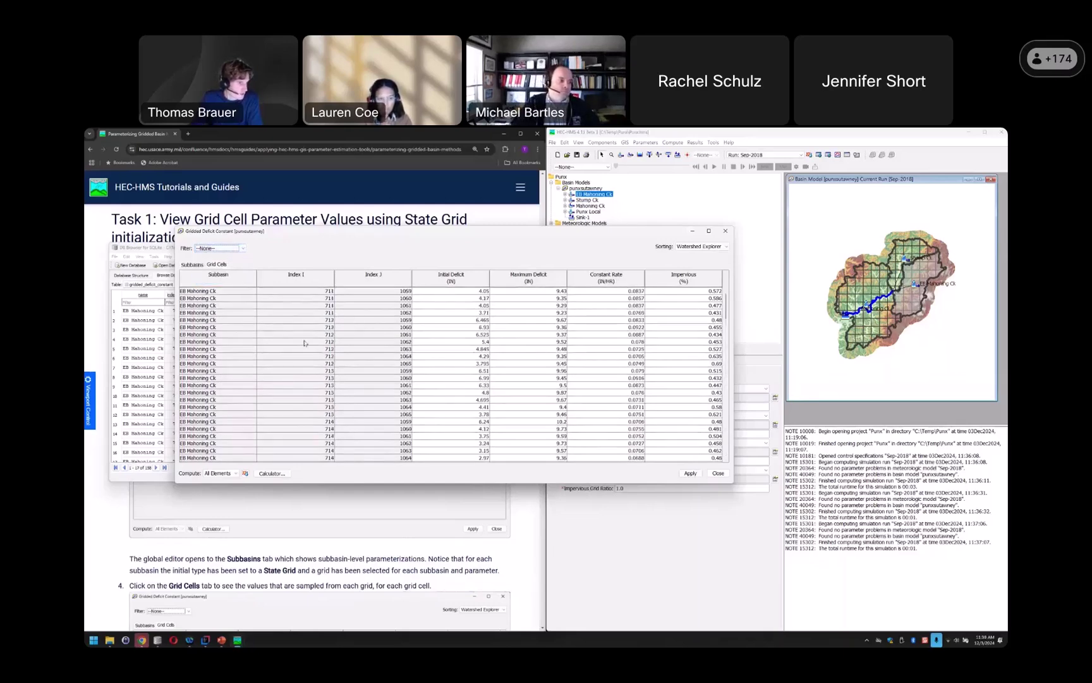
scroll(303, 342, "down", 10)
scroll(310, 336, "up", 15)
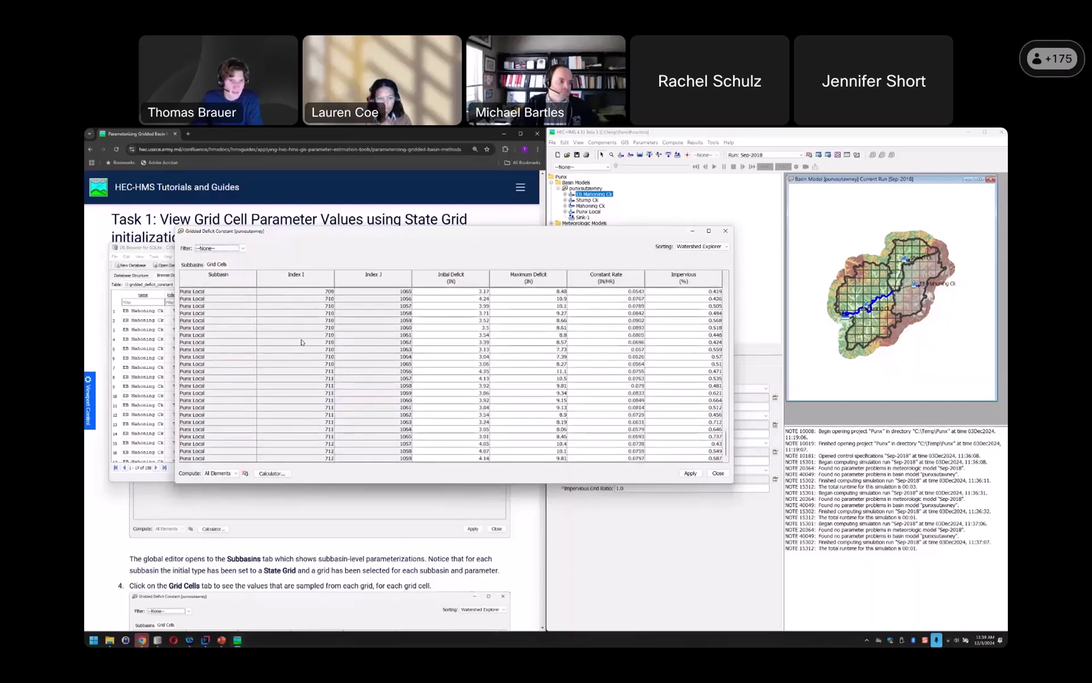
left_click(725, 230)
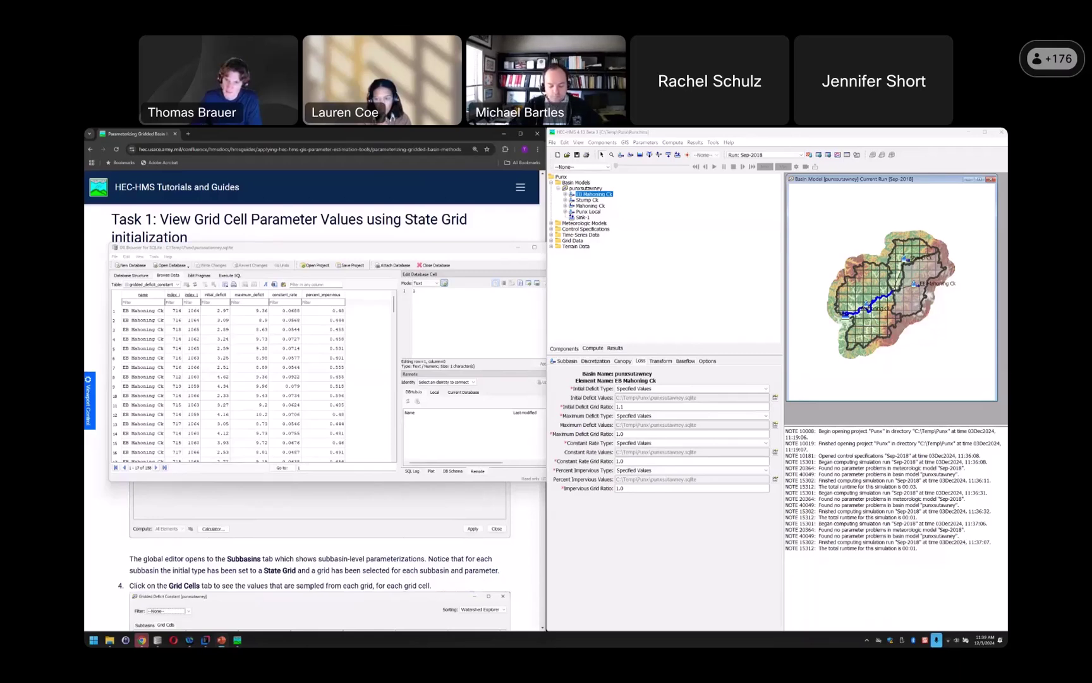
Switch to the browser tutorial, skim the remaining tasks to the Summary Questions, and reveal the answers to Questions 1 and 2.
left_click(185, 558)
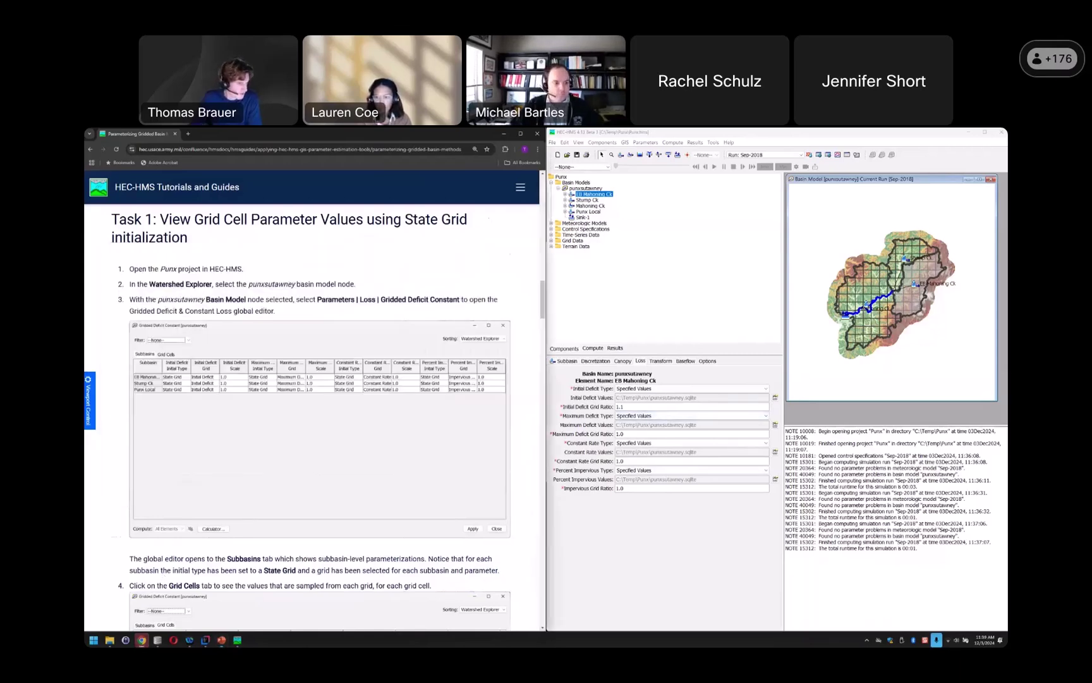
scroll(184, 558, "down", 10)
scroll(185, 558, "down", 4)
scroll(218, 529, "down", 6)
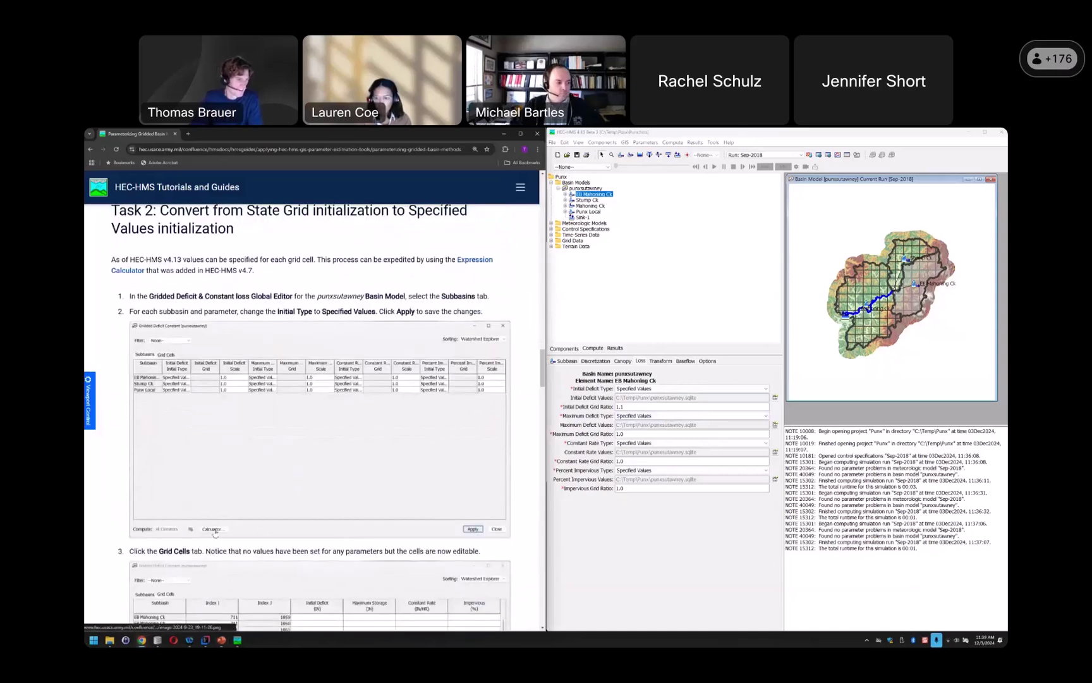
scroll(234, 518, "down", 10)
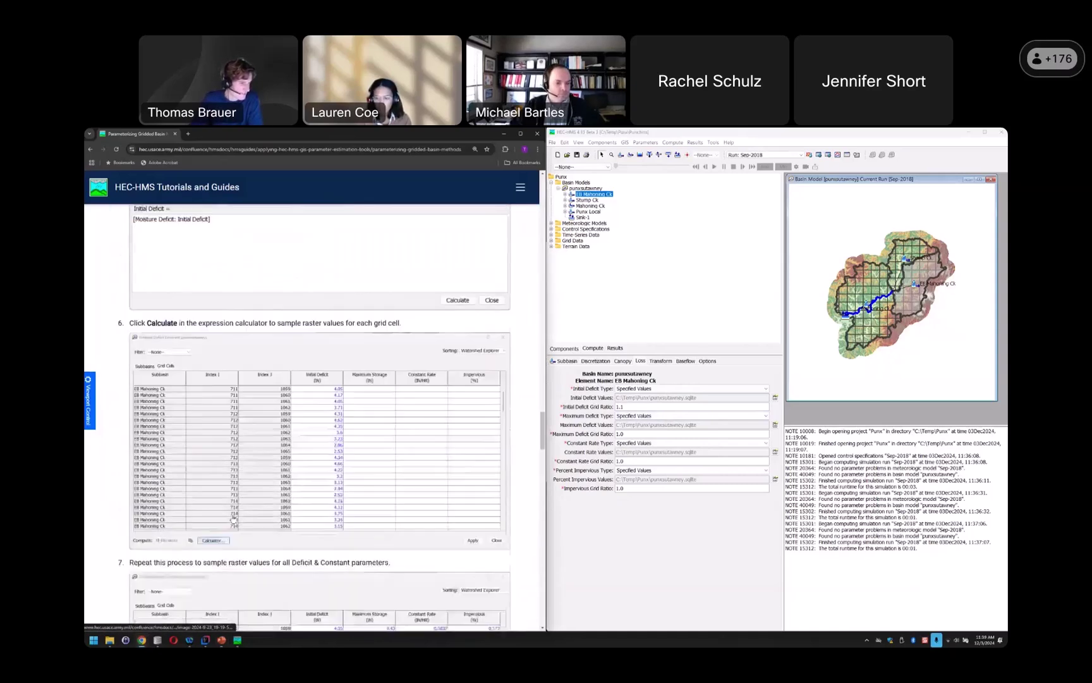
scroll(233, 519, "down", 15)
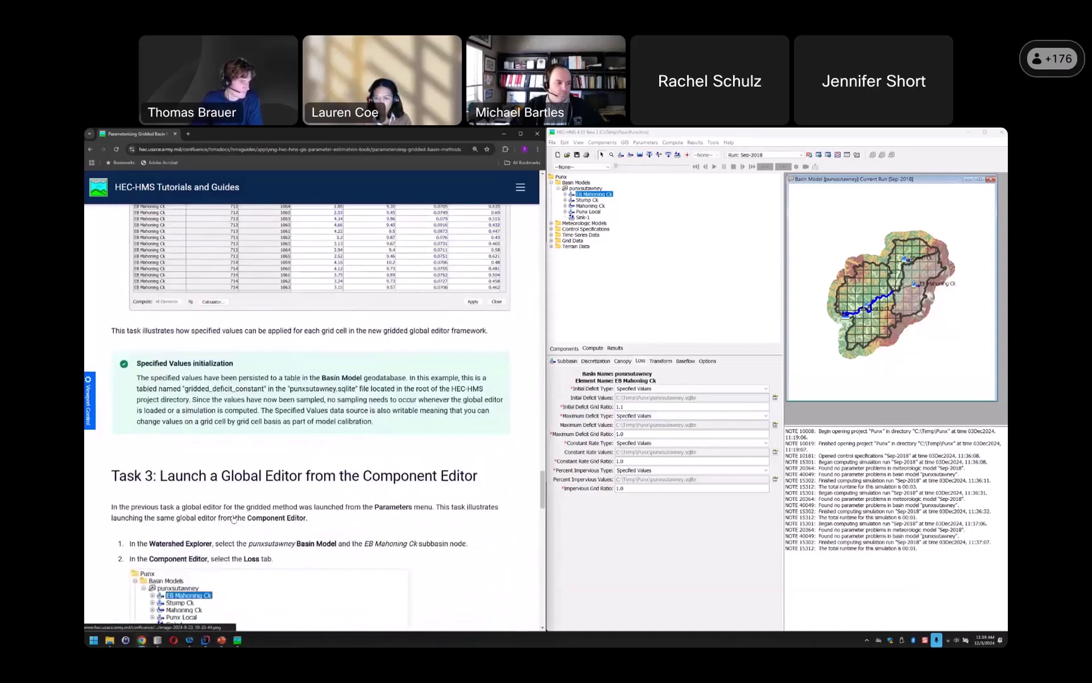
scroll(233, 517, "down", 1)
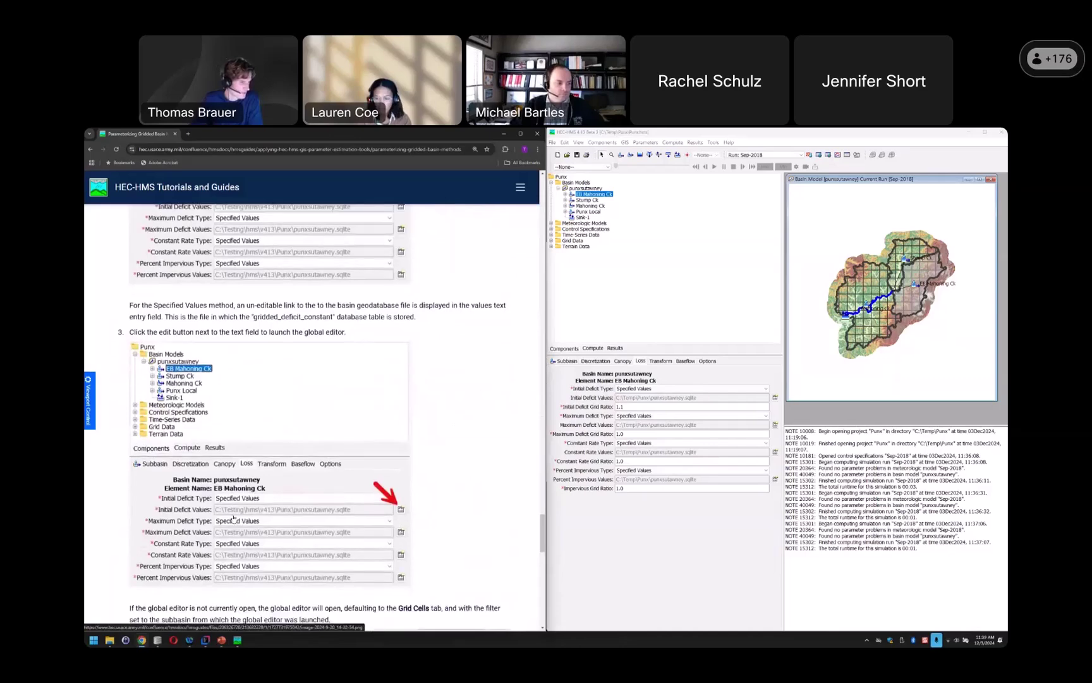
scroll(234, 518, "down", 15)
scroll(233, 518, "up", 2)
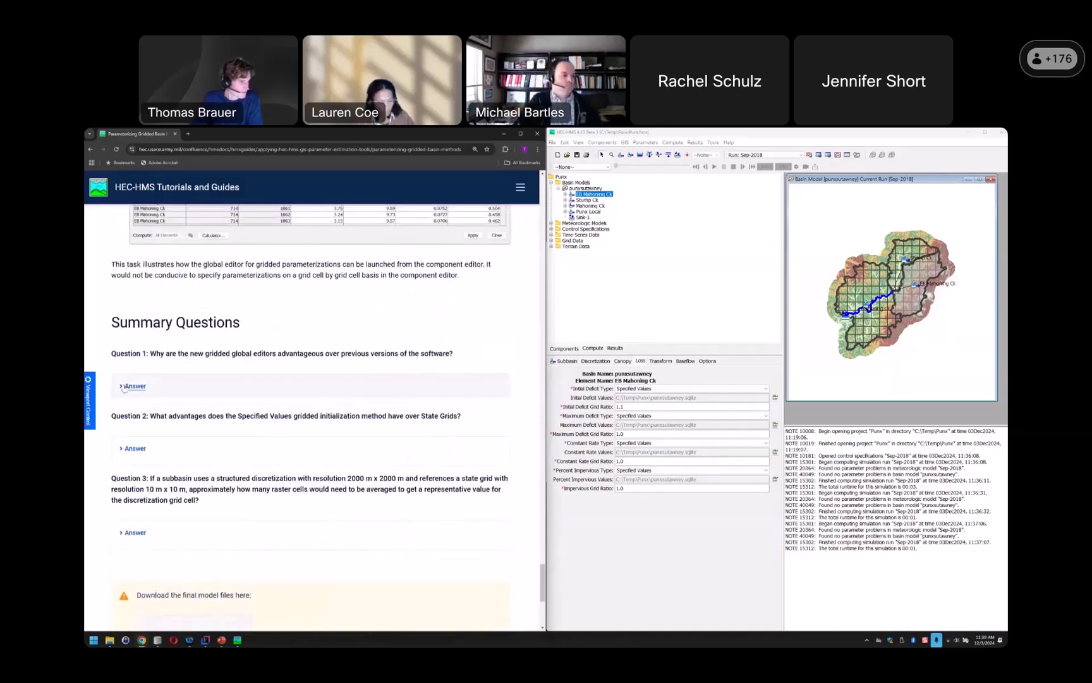
left_click(124, 386)
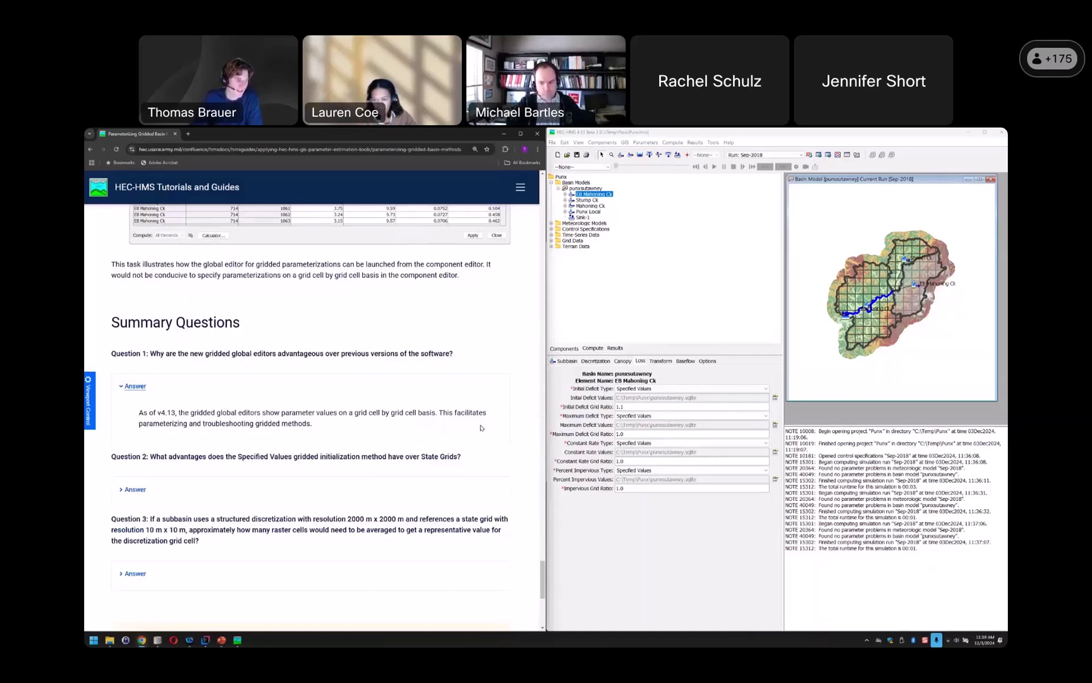
left_click(227, 496)
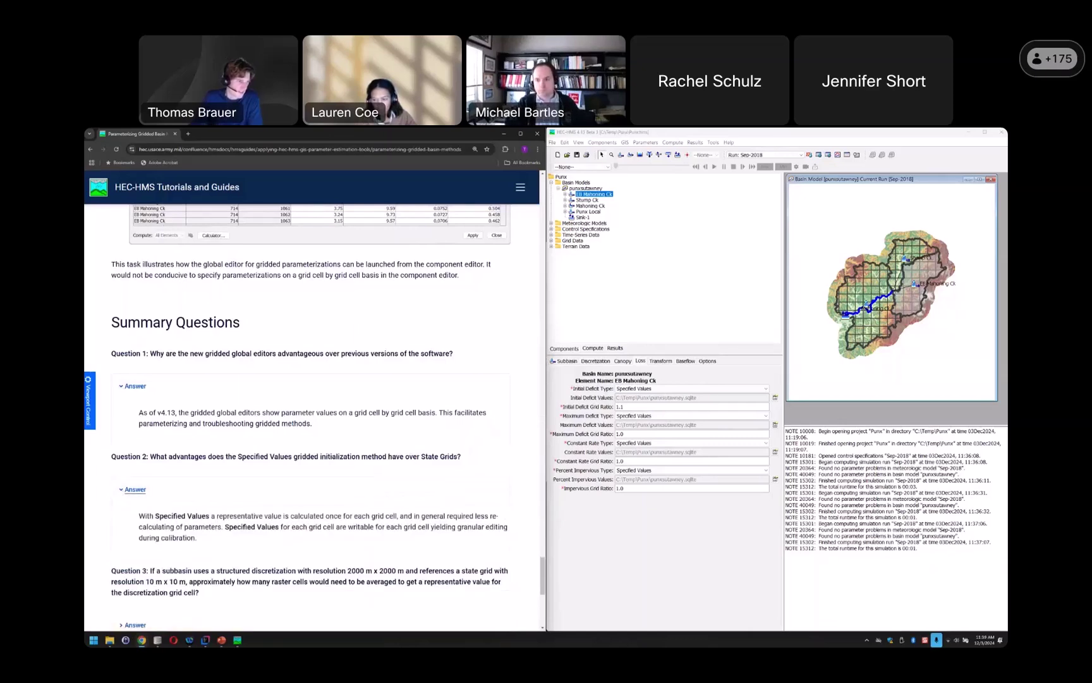
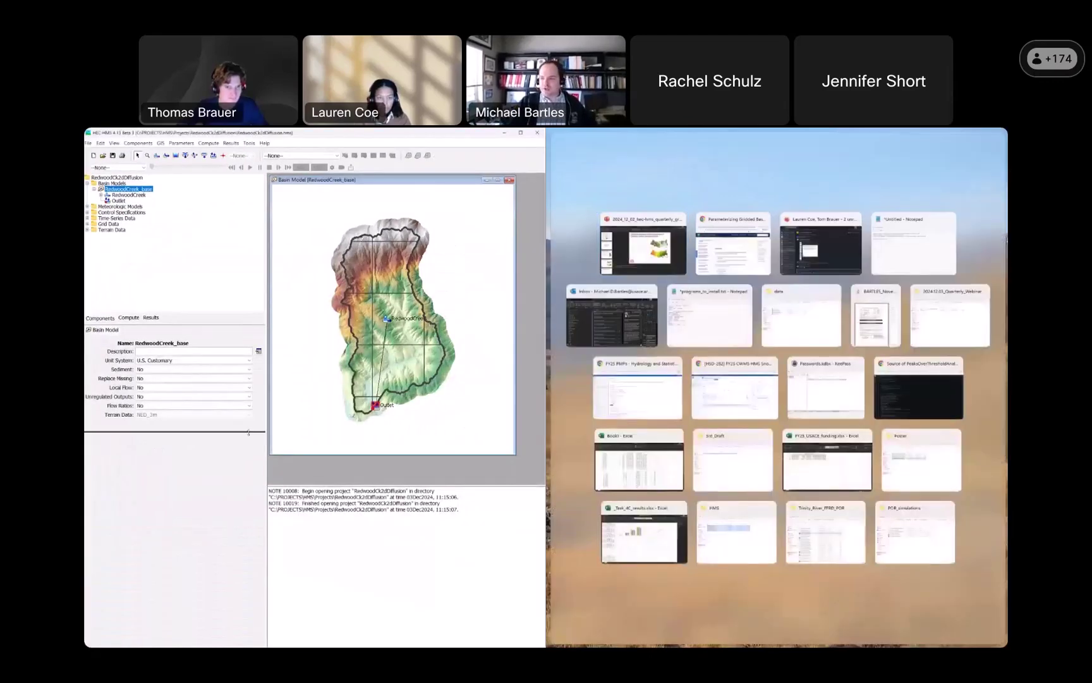
Maximize the RedwoodCreek_base basin map, enlarge the component tree, and shrink the message log to give the map more height.
left_click_drag(248, 432, 248, 433)
double_click(366, 180)
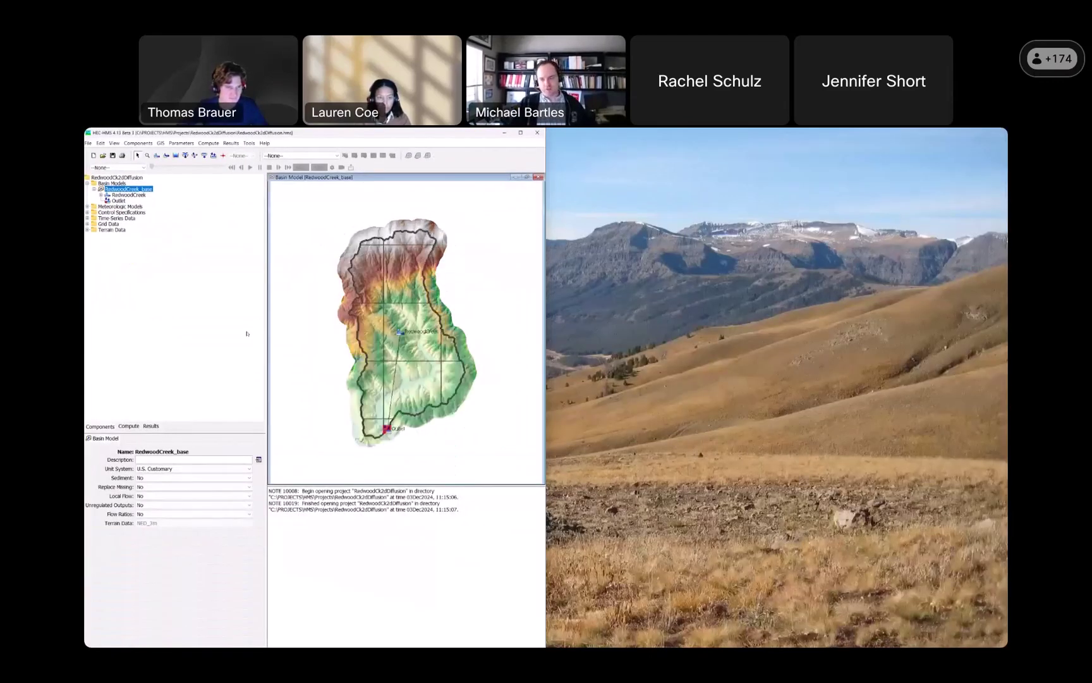
left_click_drag(207, 435, 210, 413)
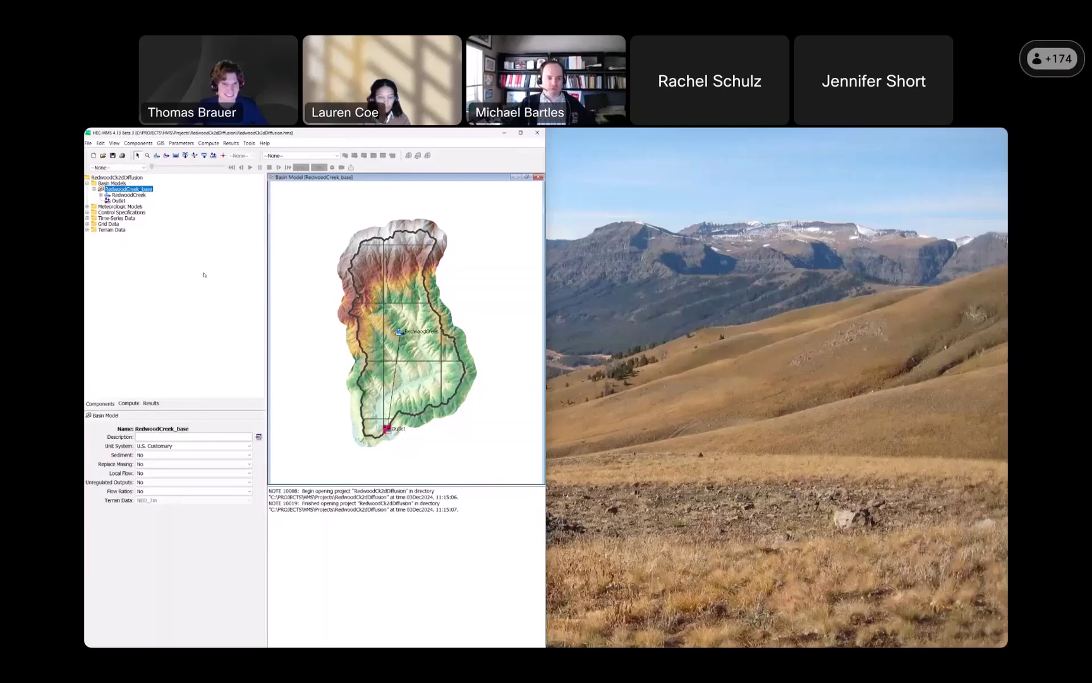
left_click_drag(309, 486, 310, 629)
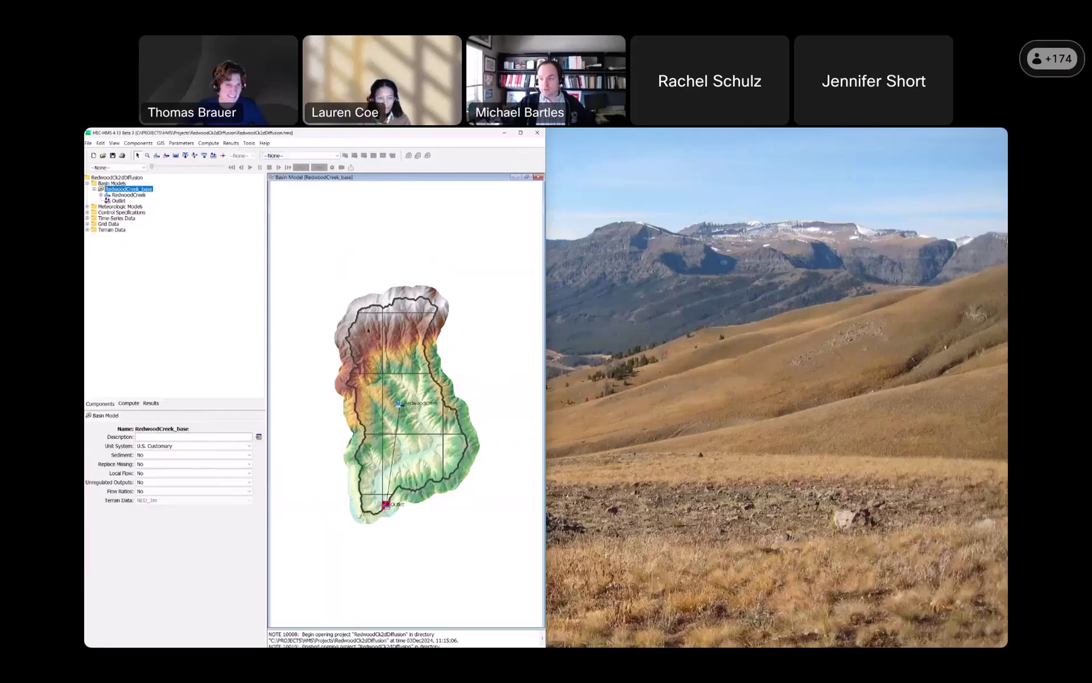
Select the Apr2018_base simulation run and compute it.
left_click(286, 156)
left_click(298, 167)
left_click(344, 155)
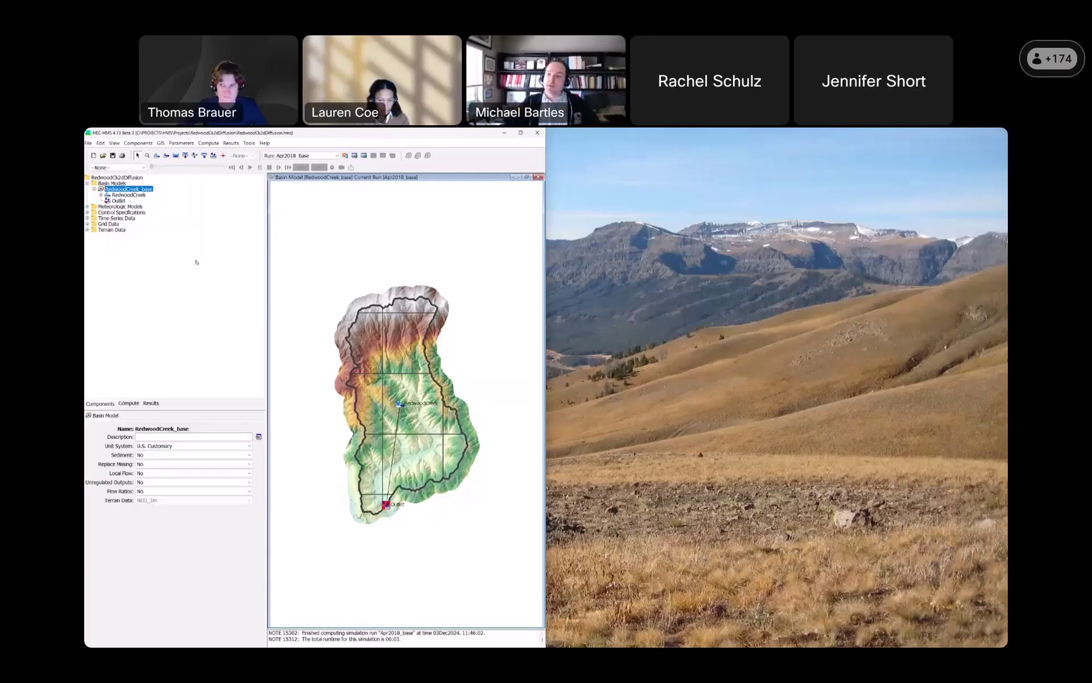
Copy the RedwoodCreek_base basin model under the name RedwoodCreek_2D_DiffWave.
right_click(150, 188)
left_click(179, 193)
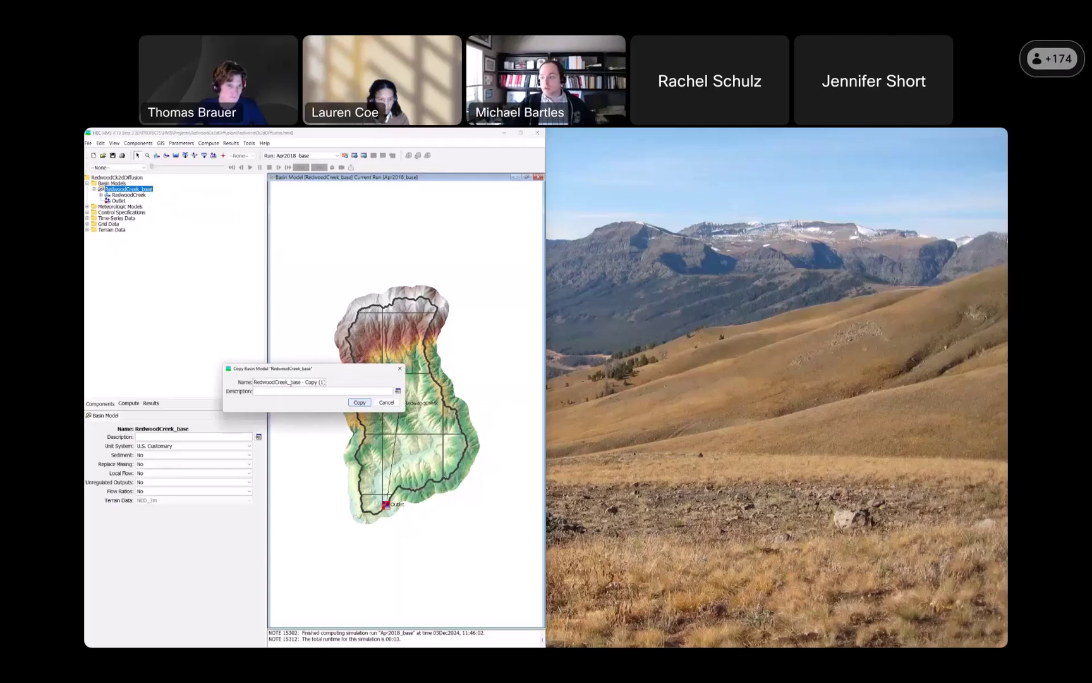
left_click(364, 380)
key("BackSpace")
key("BackSpace")
key("BackSpace")
key("BackSpace")
key("BackSpace")
key("BackSpace")
key("BackSpace")
key("BackSpace")
key("BackSpace")
key("BackSpace")
key("BackSpace")
key("BackSpace")
key("BackSpace")
key("BackSpace")
key("BackSpace")
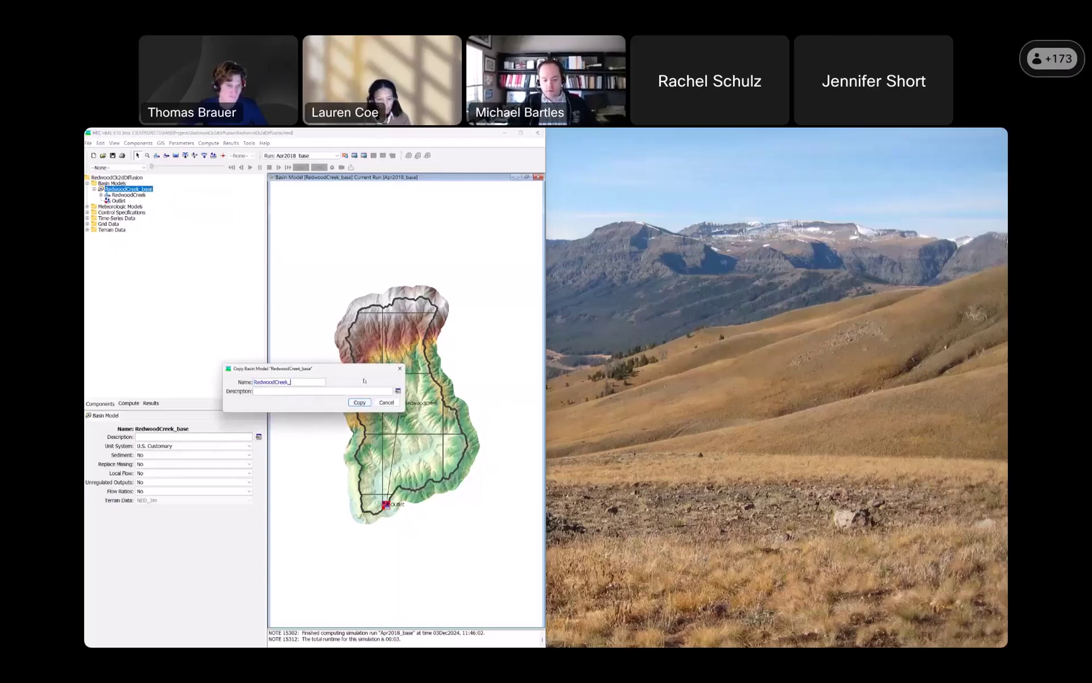
type("2D_DiffWave")
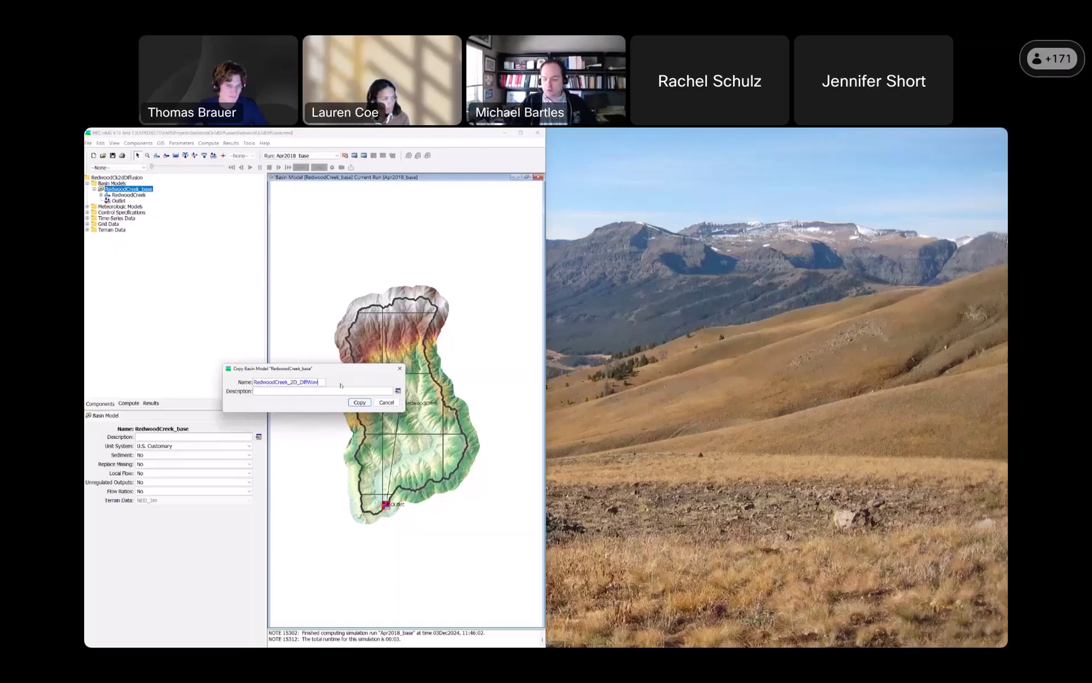
left_click(358, 402)
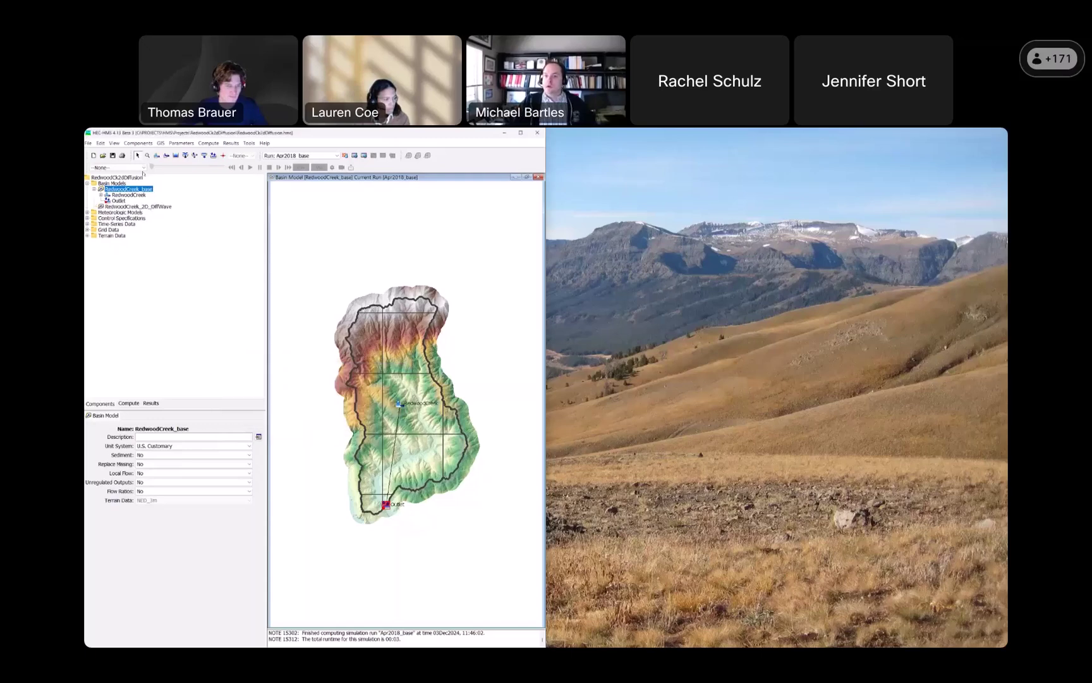
Import the 2D mesh from the HEC-RAS file RedwoodCreek.p05.hdf into the RedwoodCreek subbasin of the RedwoodCreek_2D_DiffWave basin model.
left_click(88, 142)
mouse_move(110, 172)
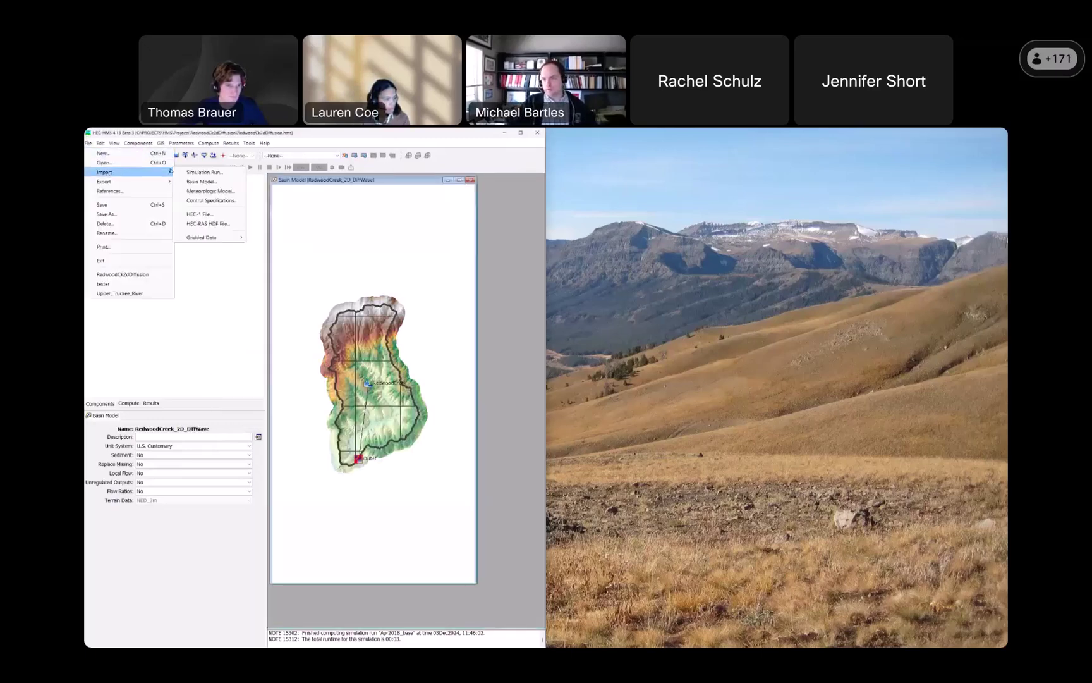
left_click(201, 223)
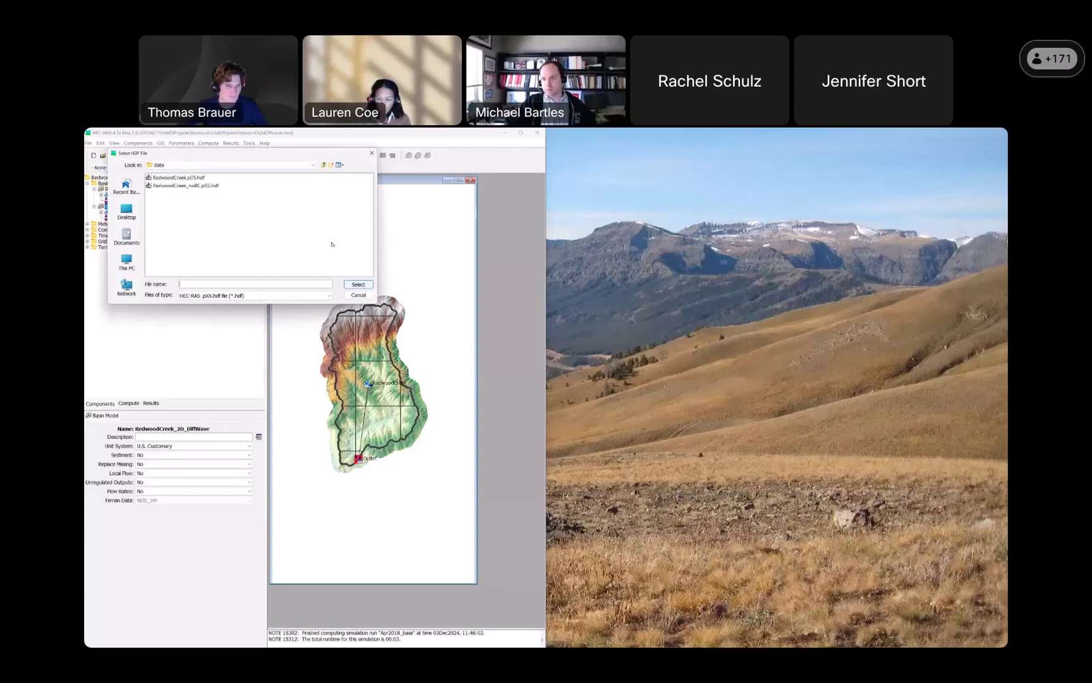
double_click(195, 179)
left_click(238, 279)
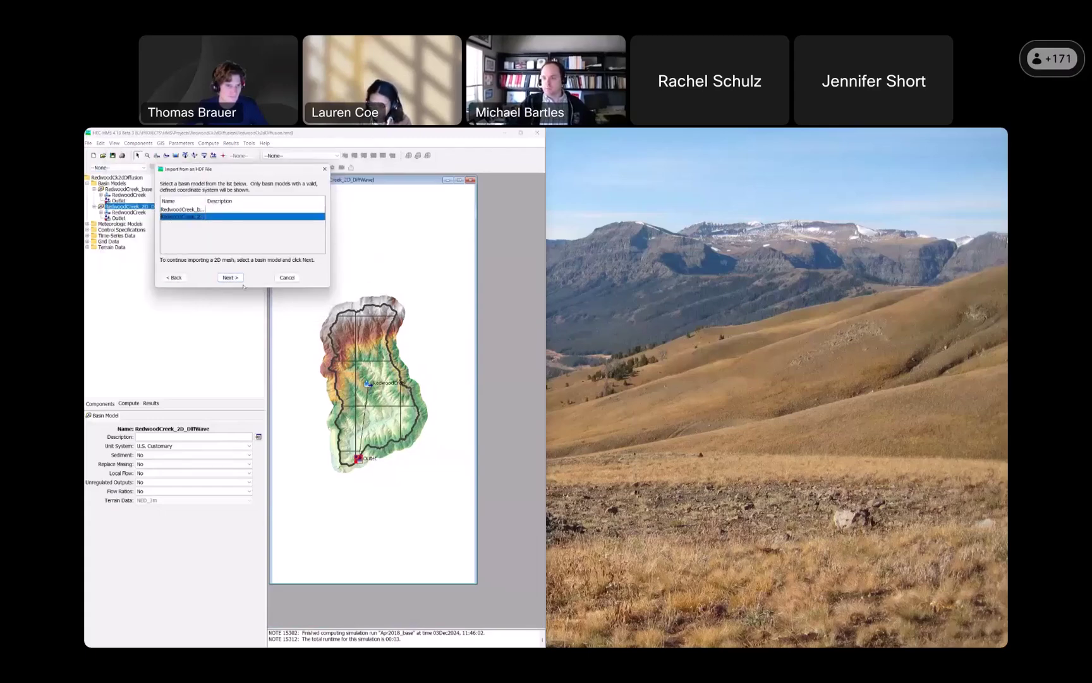
left_click(238, 279)
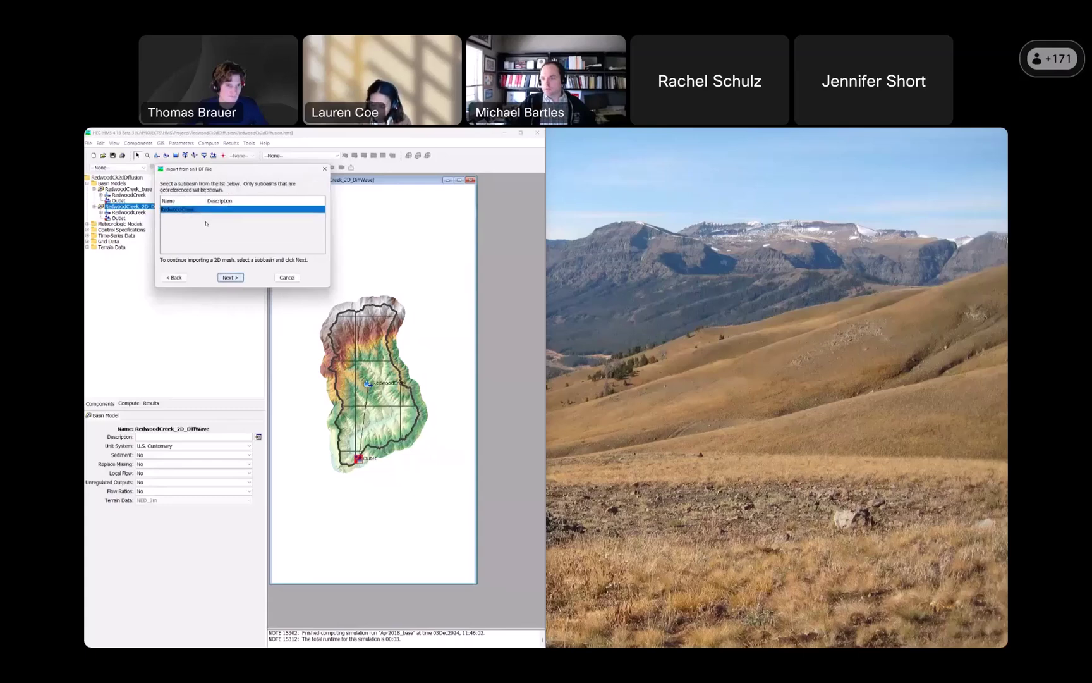
left_click(230, 277)
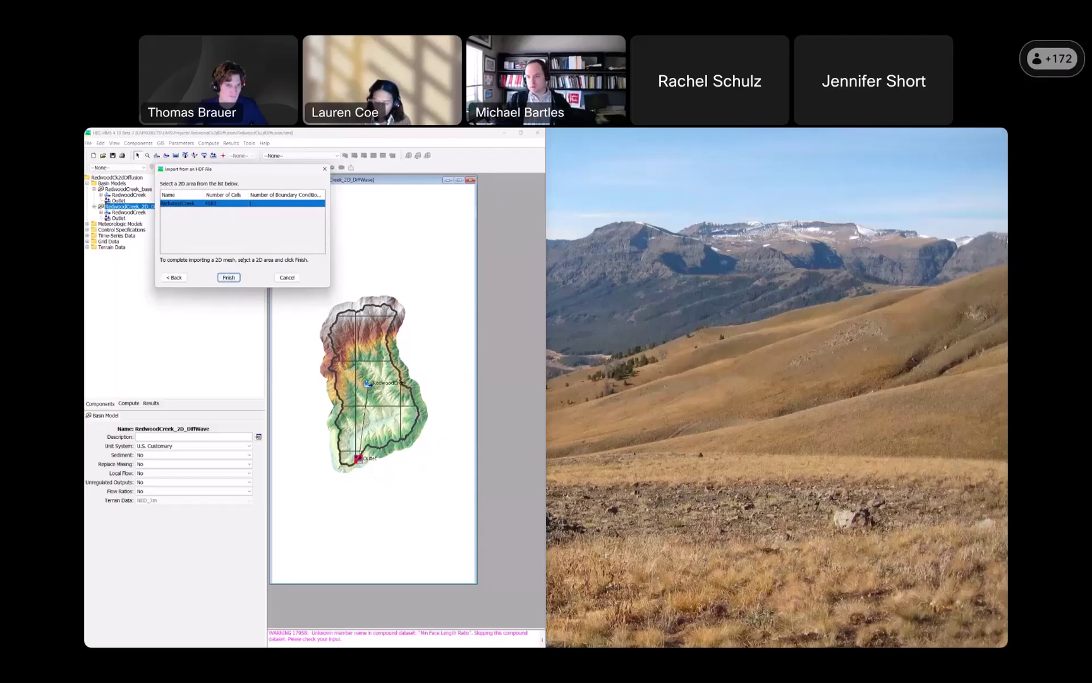
left_click(228, 277)
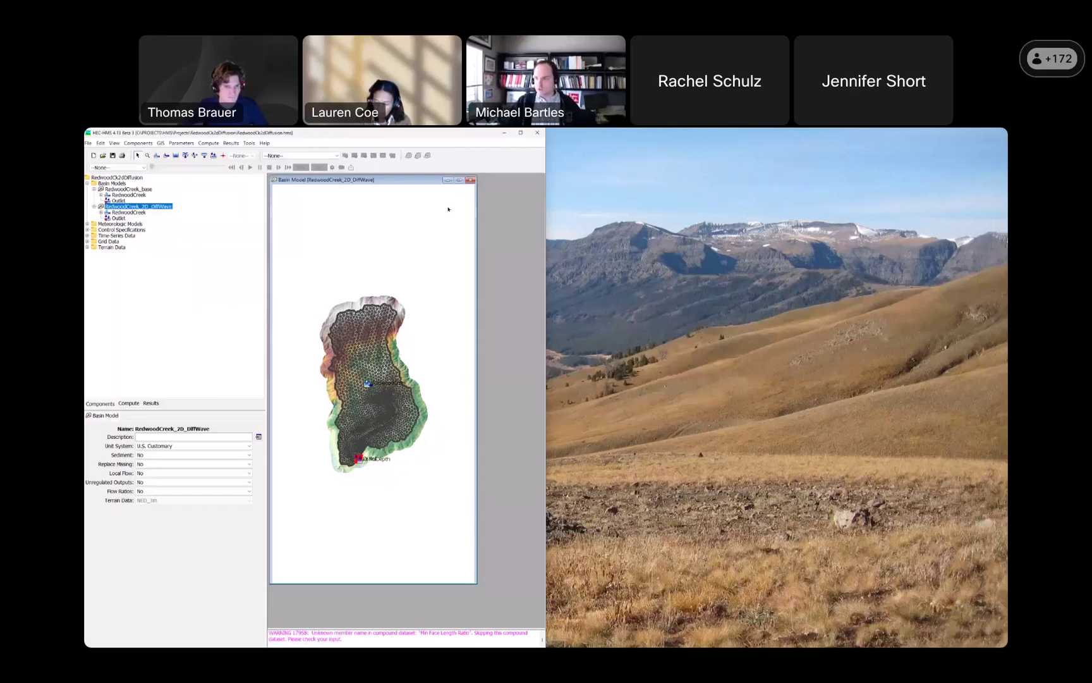
Connect the imported mesh's NormalDepth 2D connection downstream to Outlet and set its Ratio of Subbasin Baseflow to 1.0.
left_click(459, 180)
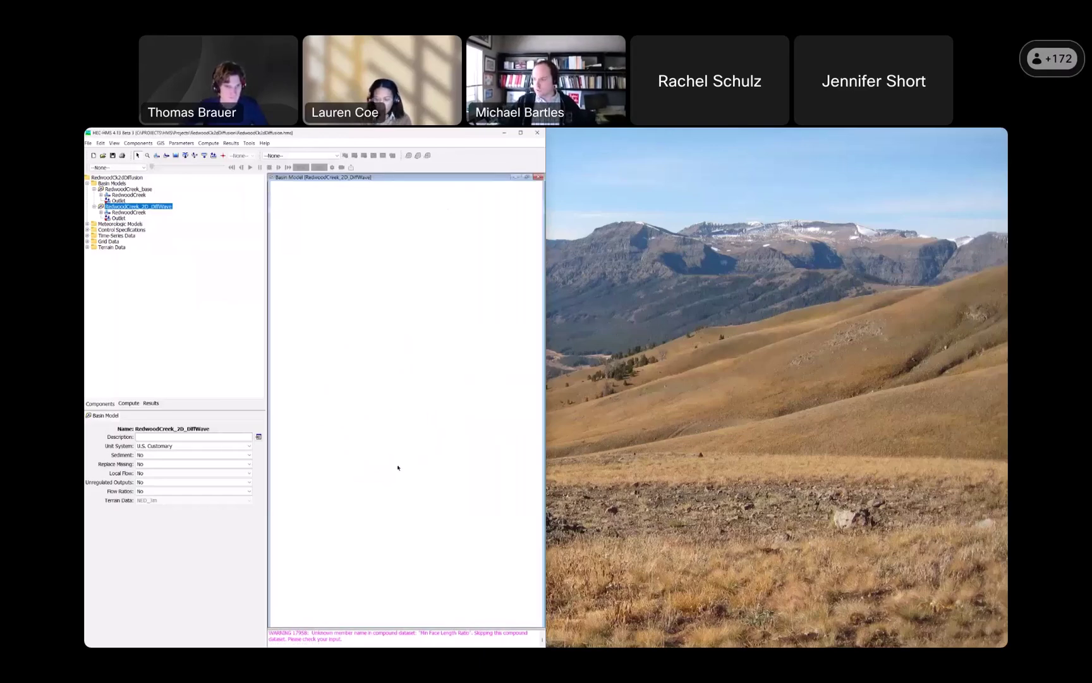
left_click(108, 219)
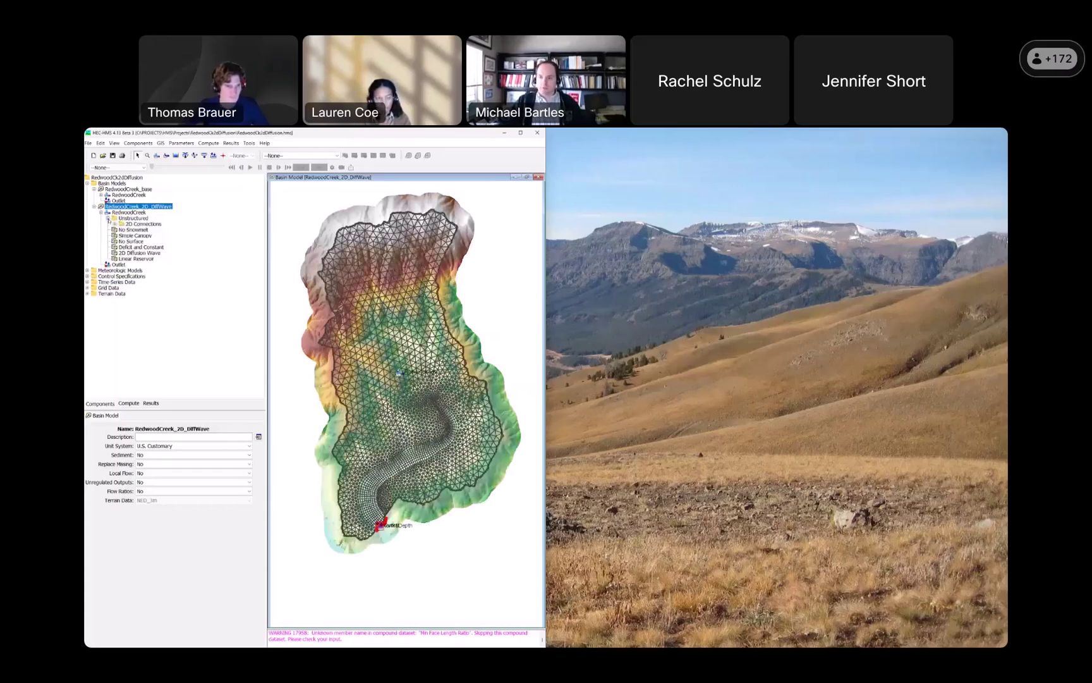
left_click(115, 223)
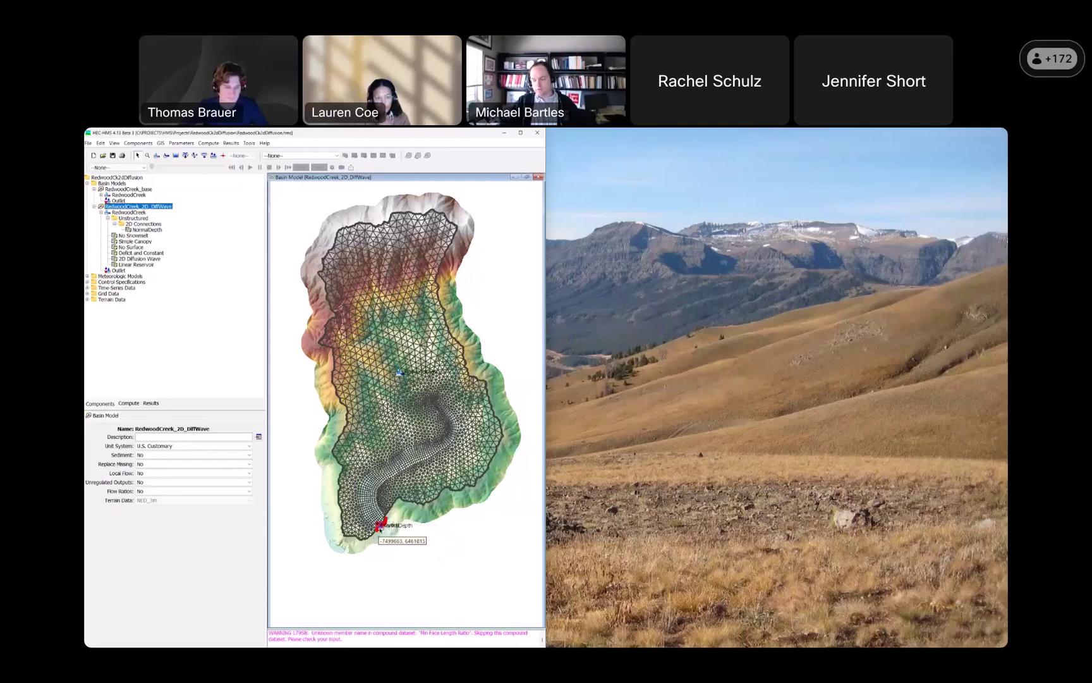
left_click(147, 229)
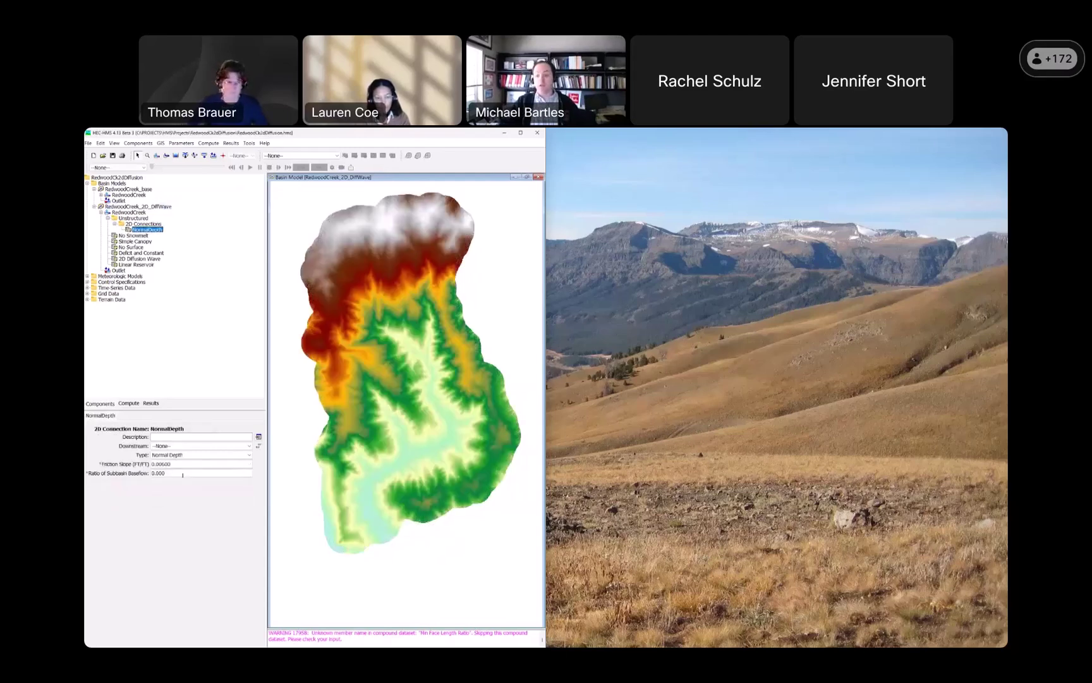
left_click(171, 446)
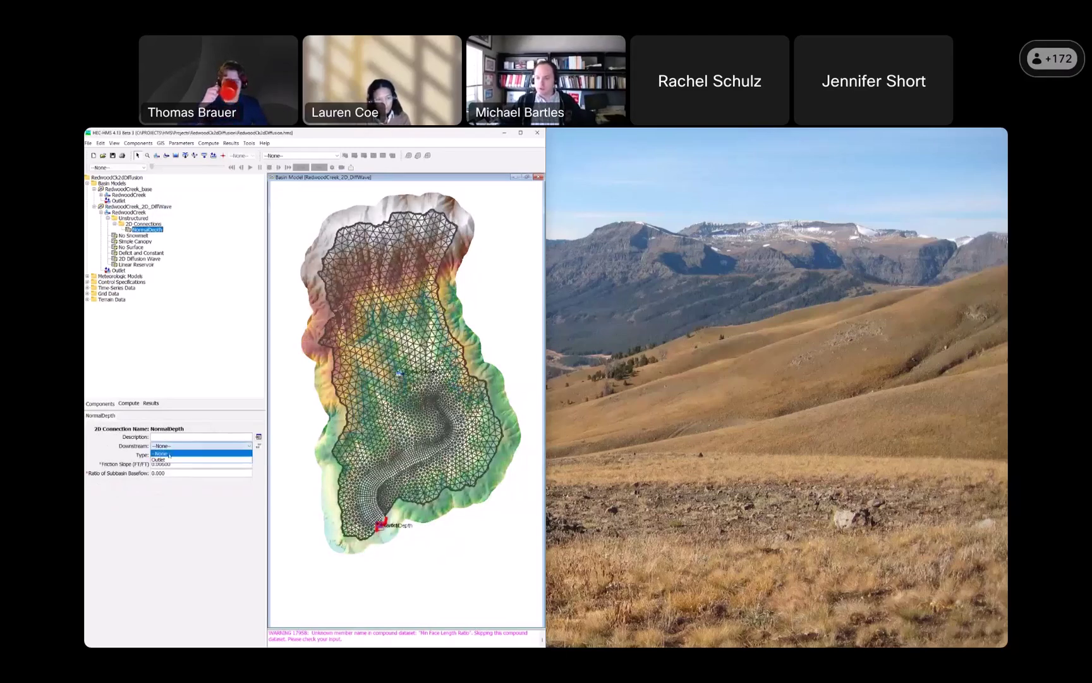
left_click(161, 460)
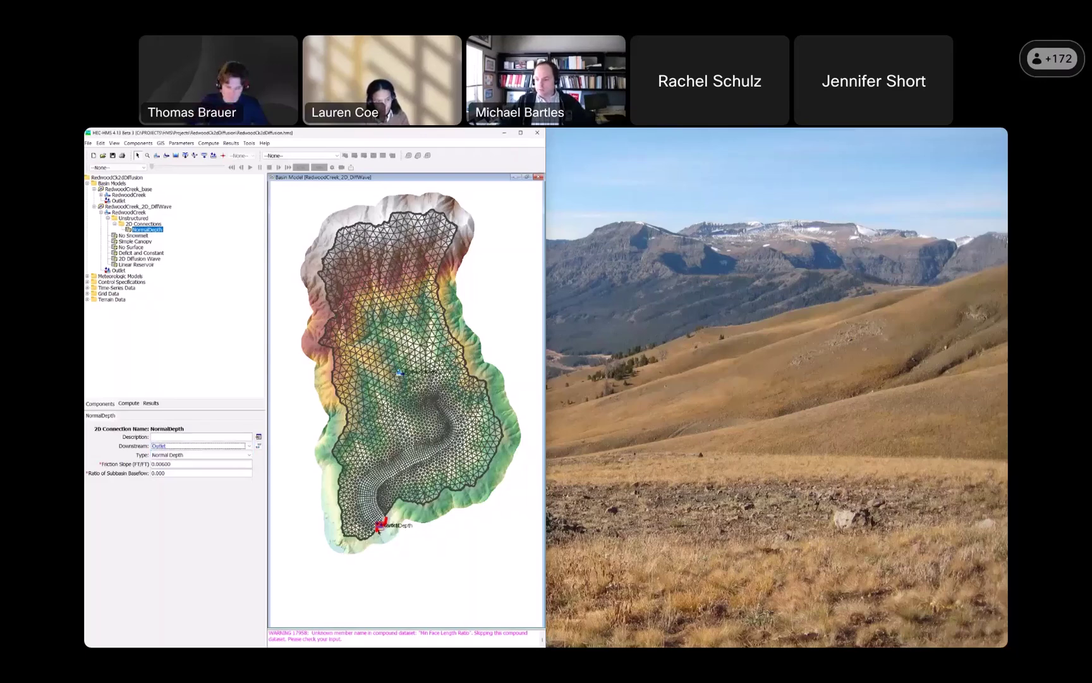
left_click_drag(173, 473, 116, 473)
type("1.0")
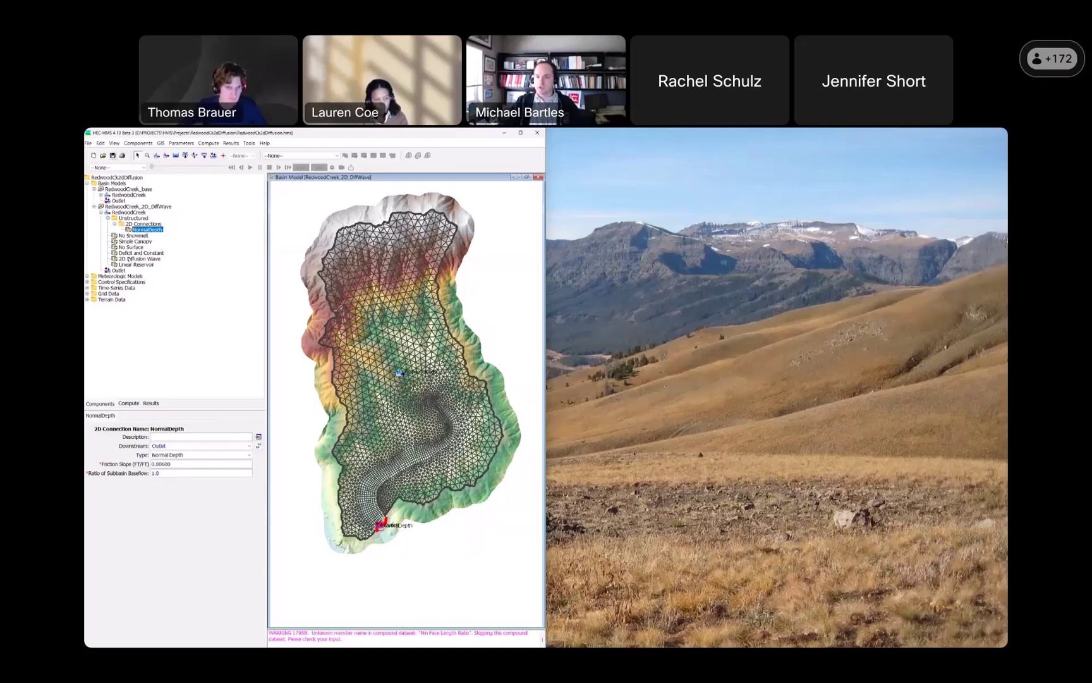
Set the subbasin's 2D Diffusion Wave transform to Fixed Time Step with 4 cores, and save the project.
left_click(139, 258)
left_click(168, 480)
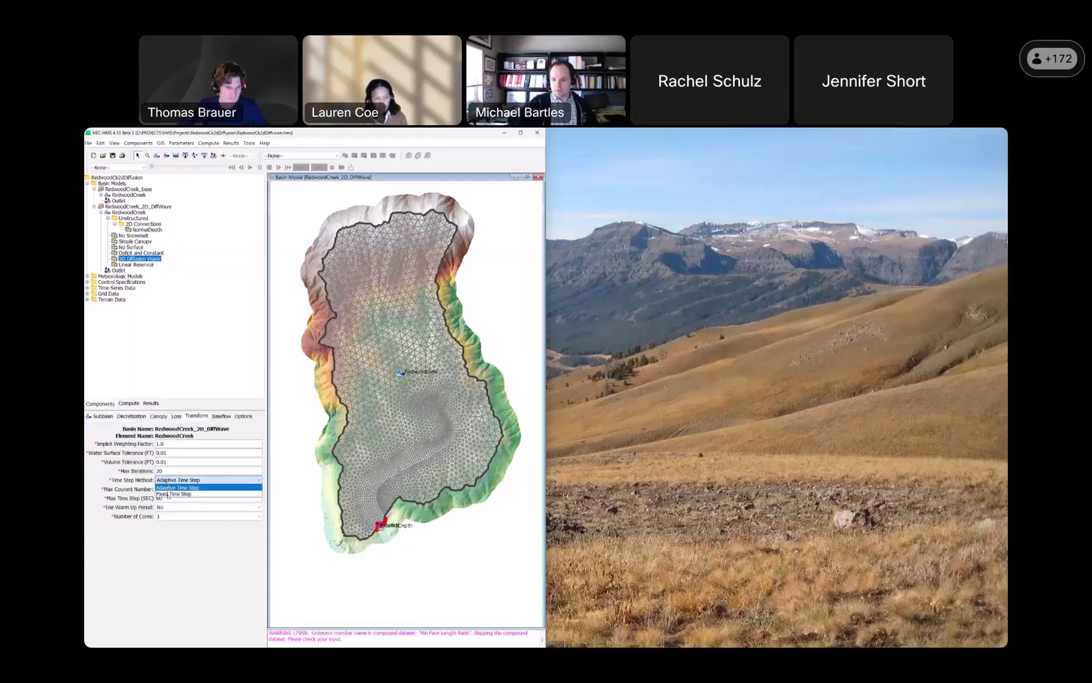
left_click(168, 494)
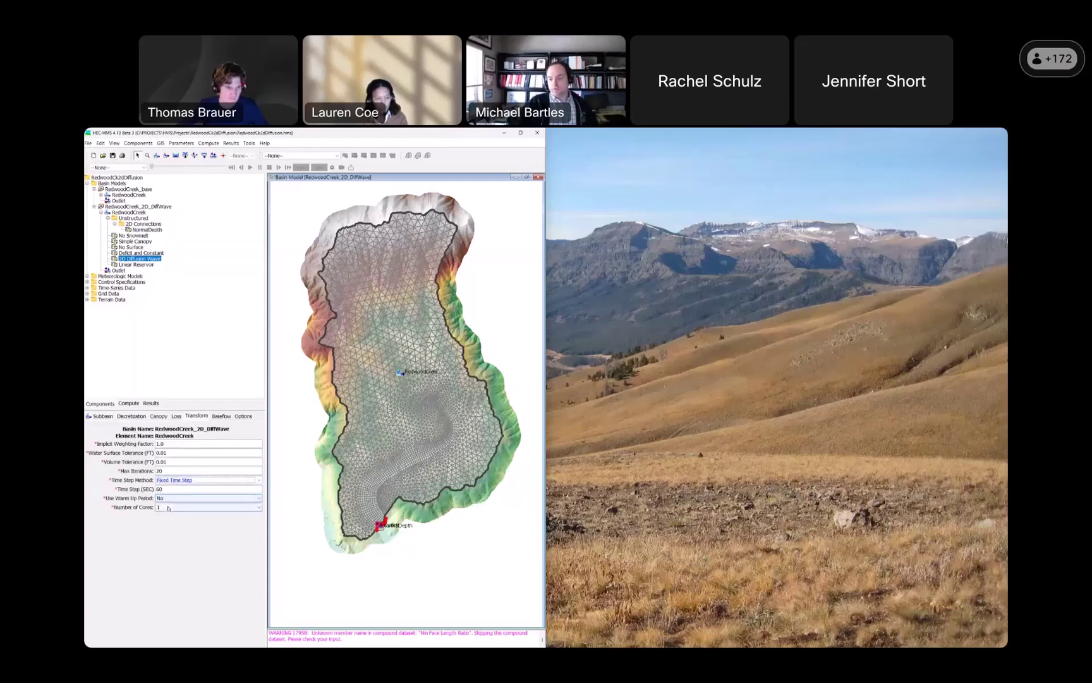
left_click(169, 508)
left_click(168, 533)
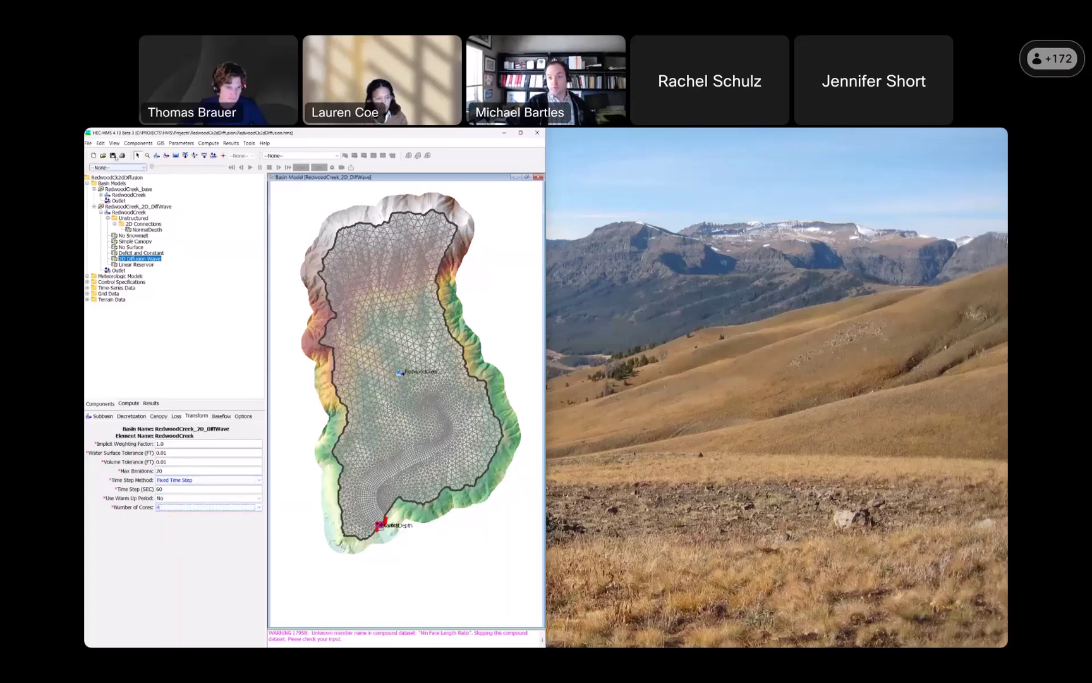
left_click(114, 156)
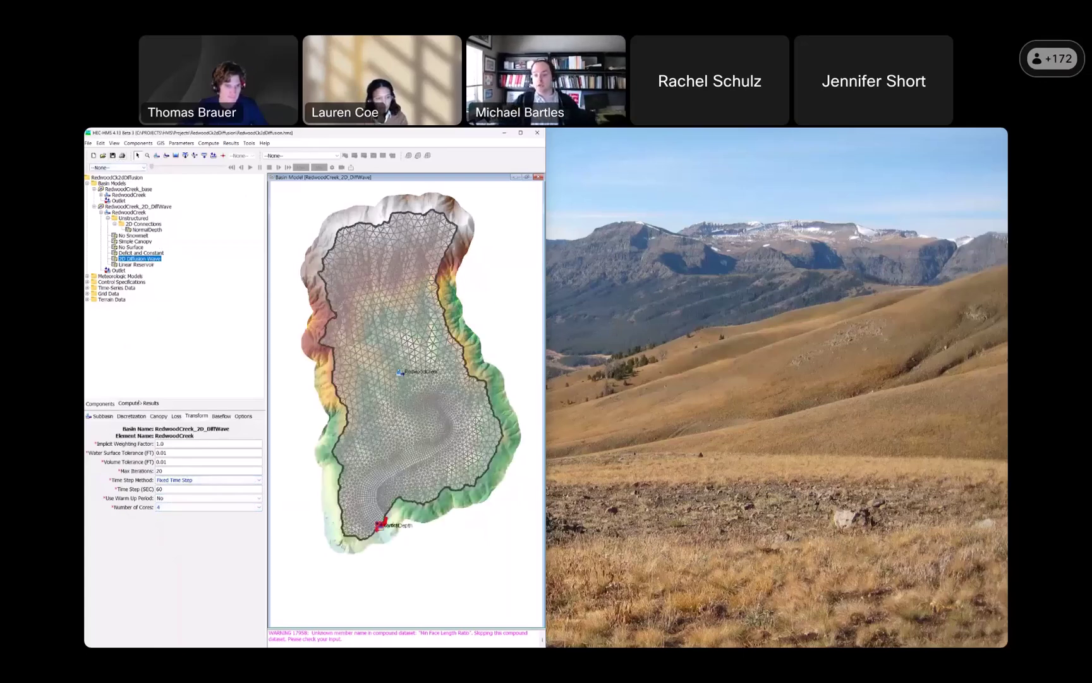
Copy the Apr2018_base simulation run under the name Apr2018_2D_DiffWave.
left_click(129, 402)
left_click(121, 189)
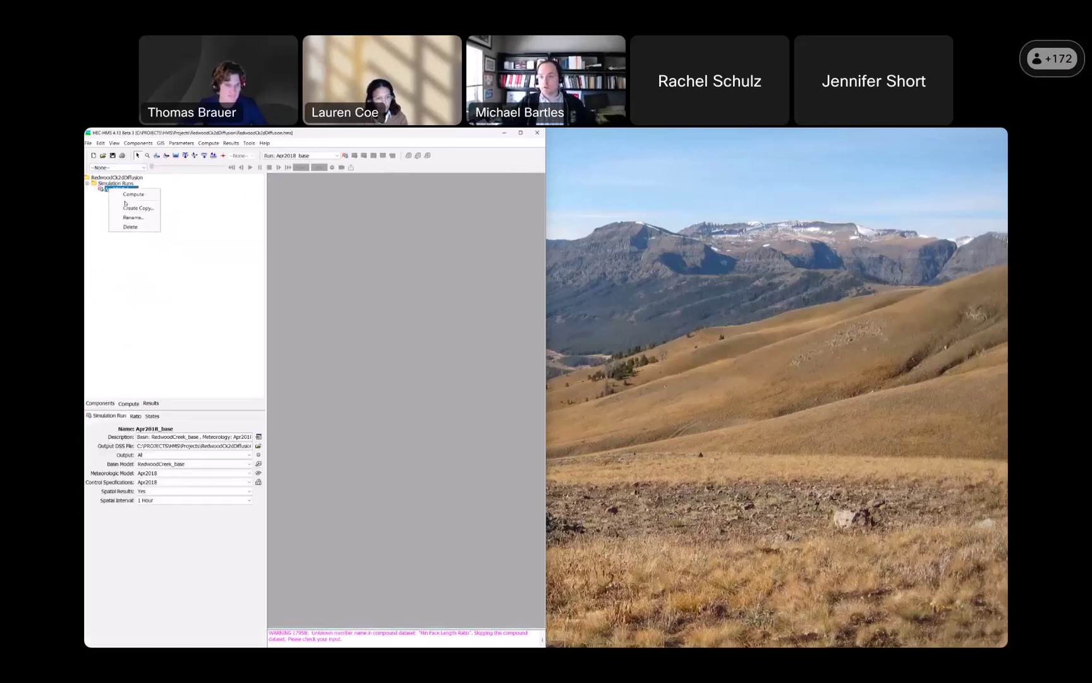
right_click(119, 189)
left_click(147, 210)
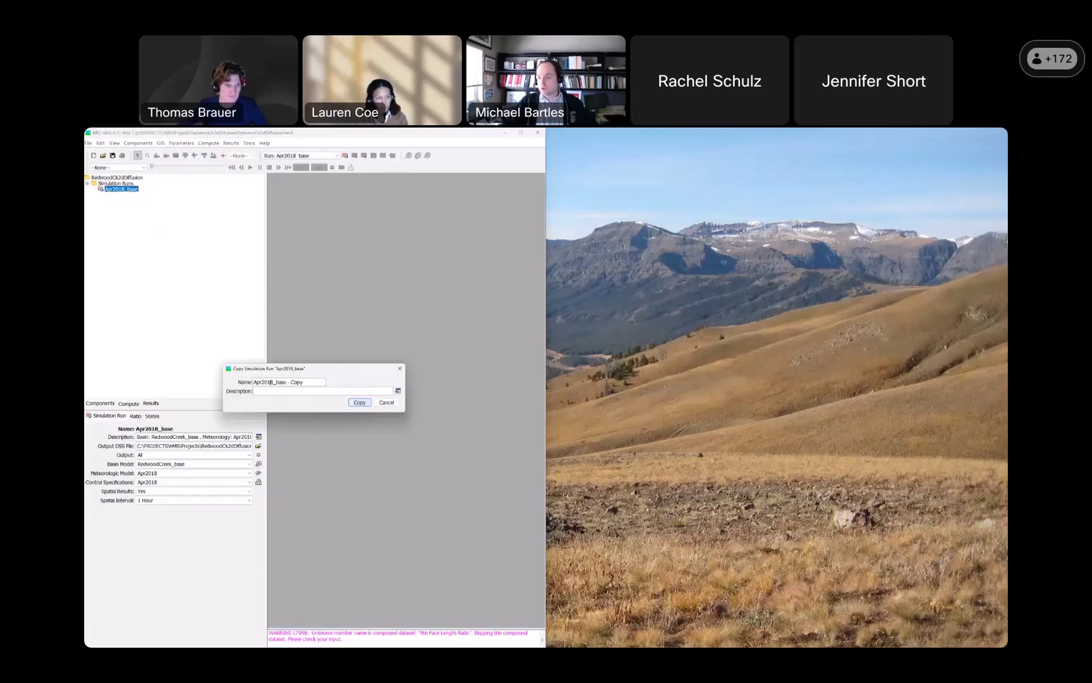
left_click_drag(276, 382, 343, 383)
type("2D_Diffusion")
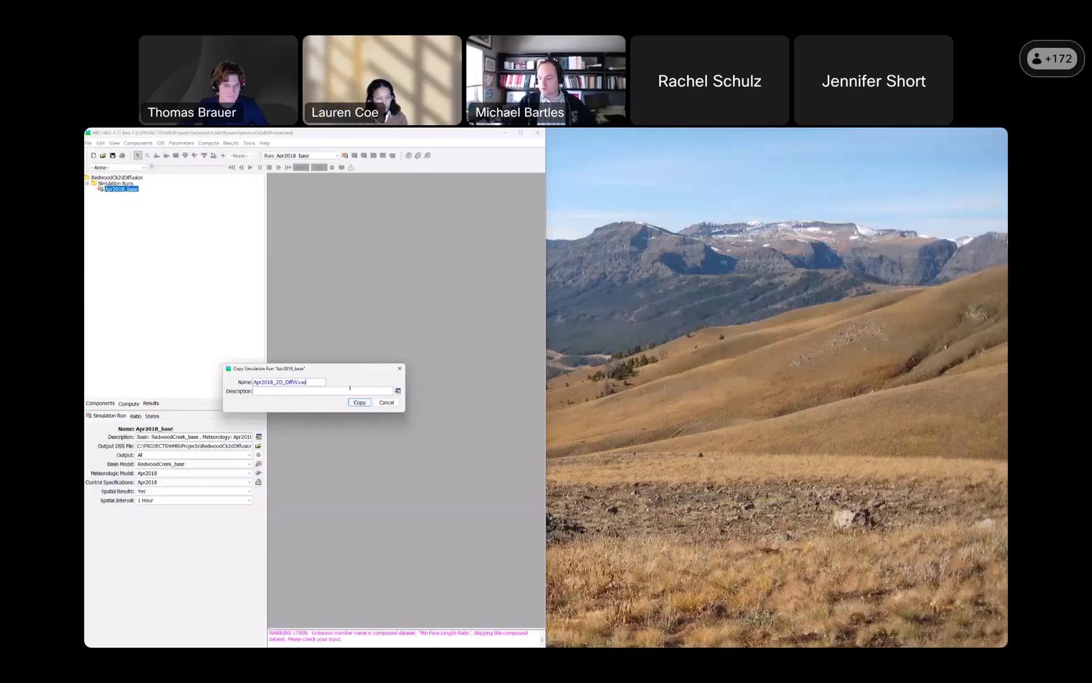
type("u")
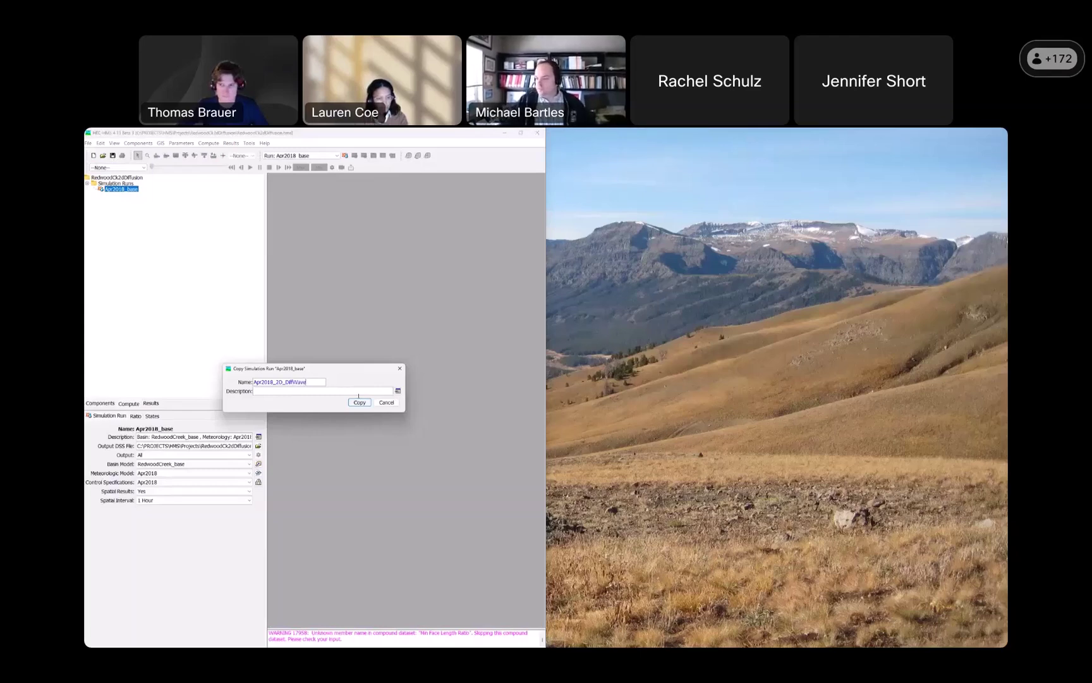
left_click(359, 402)
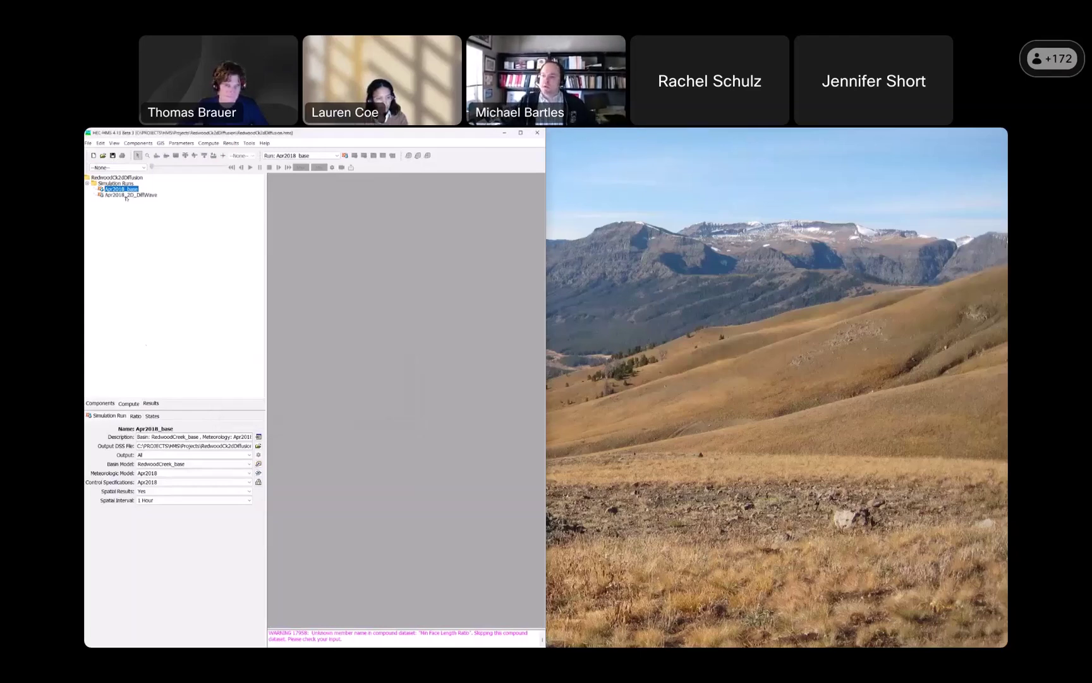
Configure the Apr2018_2D_DiffWave run with basin model RedwoodCreek_2D_DiffWave and spatial results at a 1 Hour interval, and compute it.
left_click(127, 196)
left_click(148, 464)
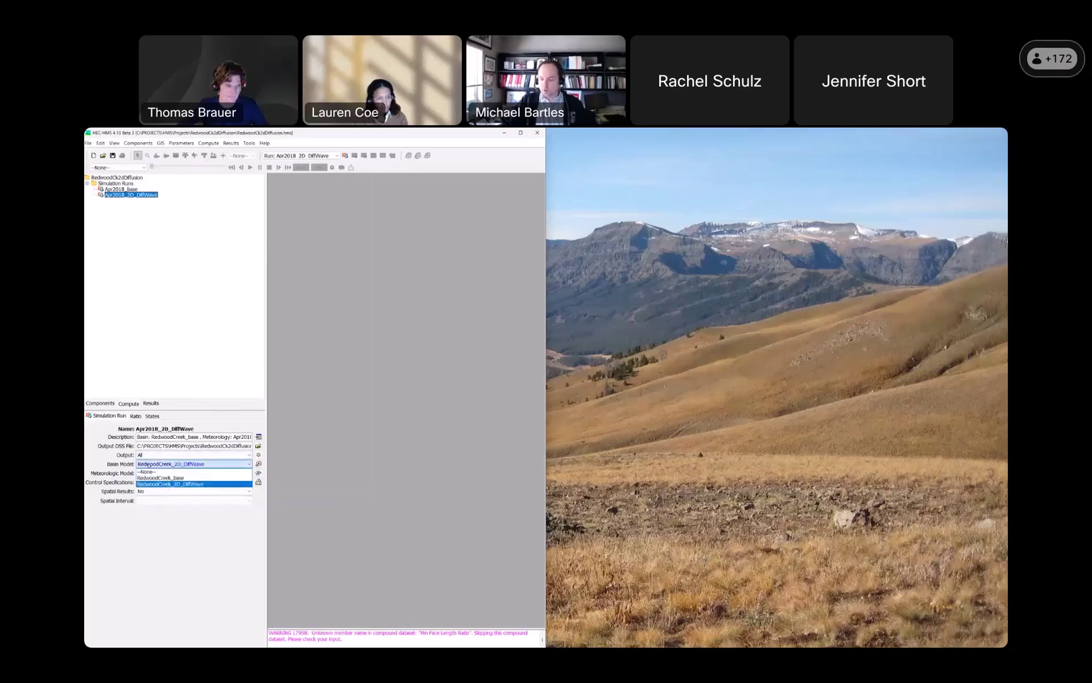
left_click(167, 484)
left_click(190, 491)
left_click(149, 504)
left_click(190, 500)
left_click(146, 521)
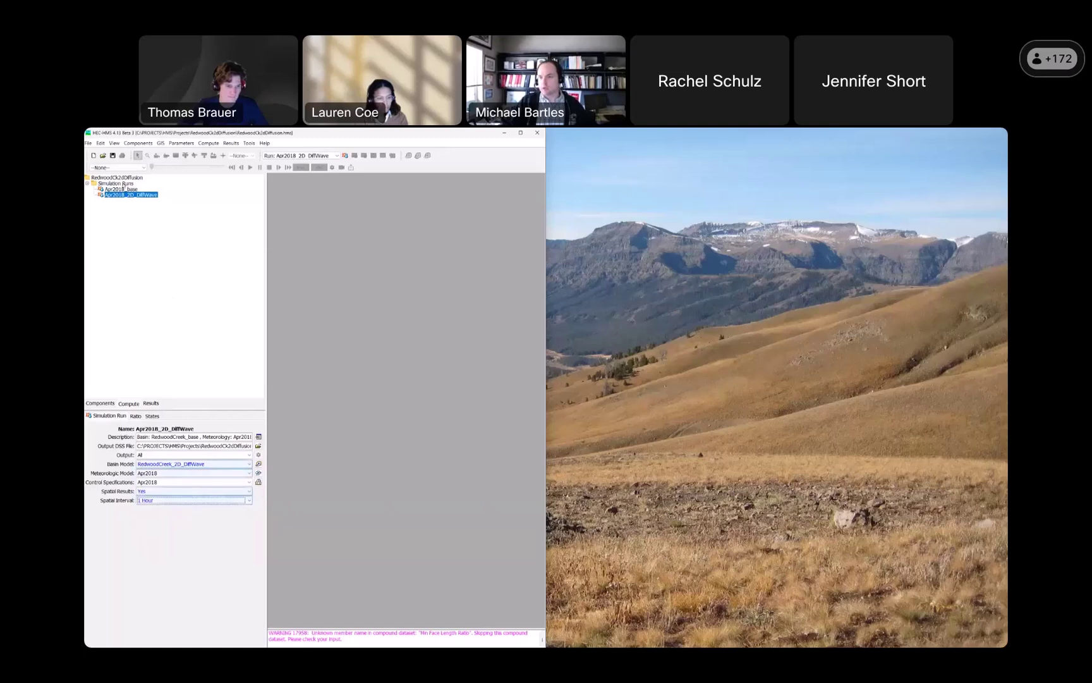
left_click(126, 195)
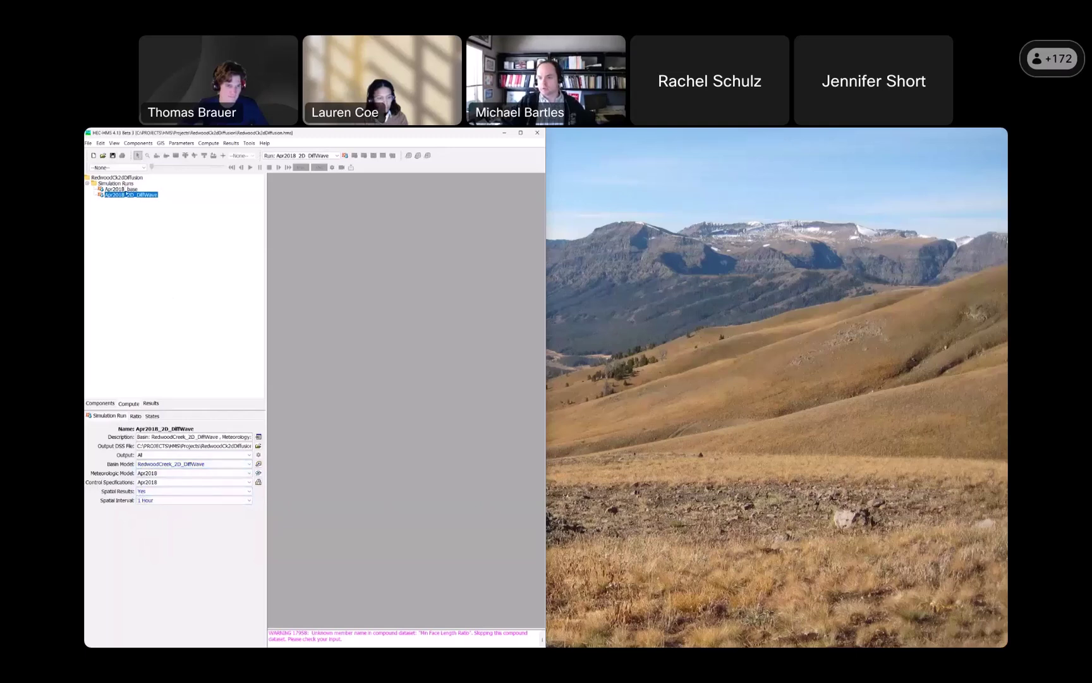
left_click(345, 156)
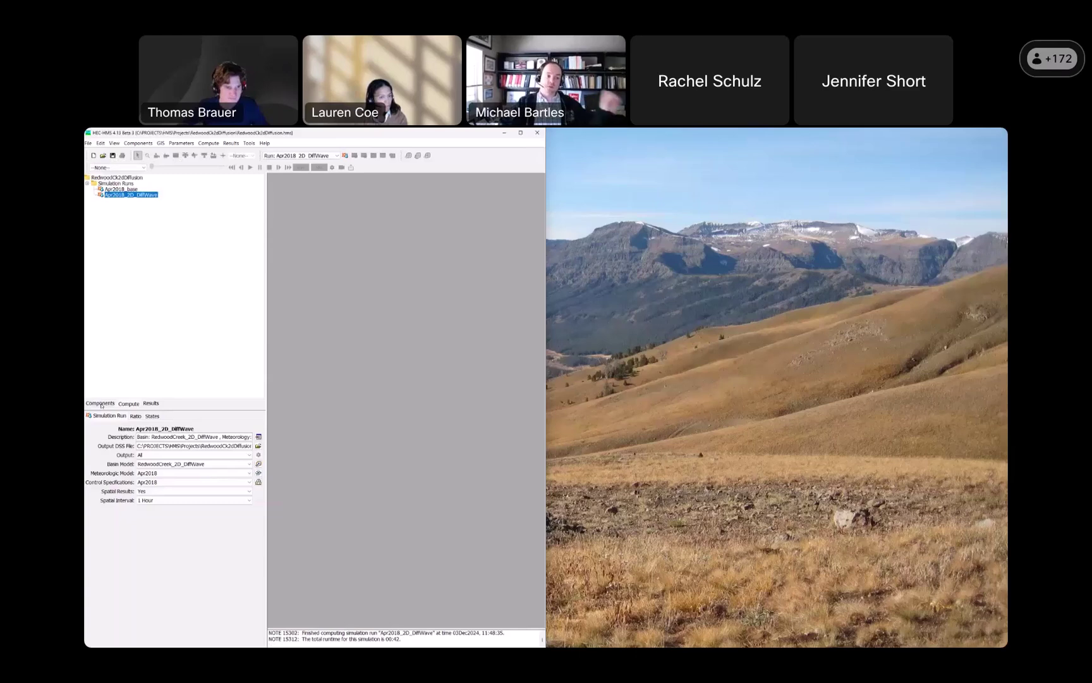
Copy the RedwoodCreek_2D_DiffWave basin model under the name RedwoodCreek_UH_ModClark.
left_click(101, 404)
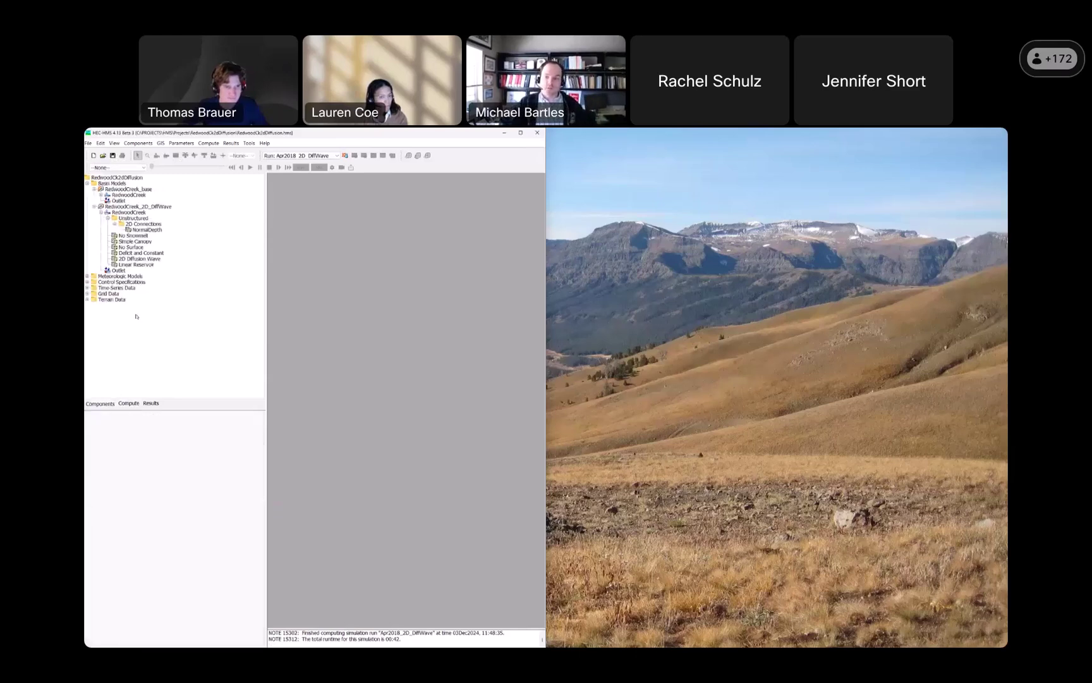
left_click(125, 189)
left_click(132, 207)
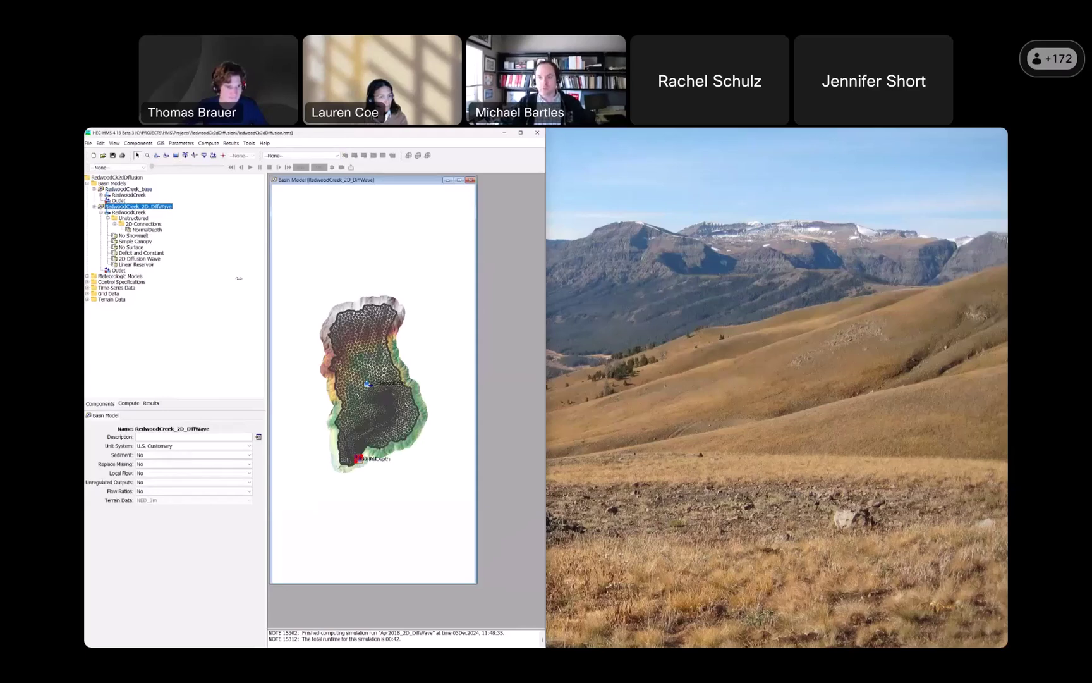
right_click(159, 207)
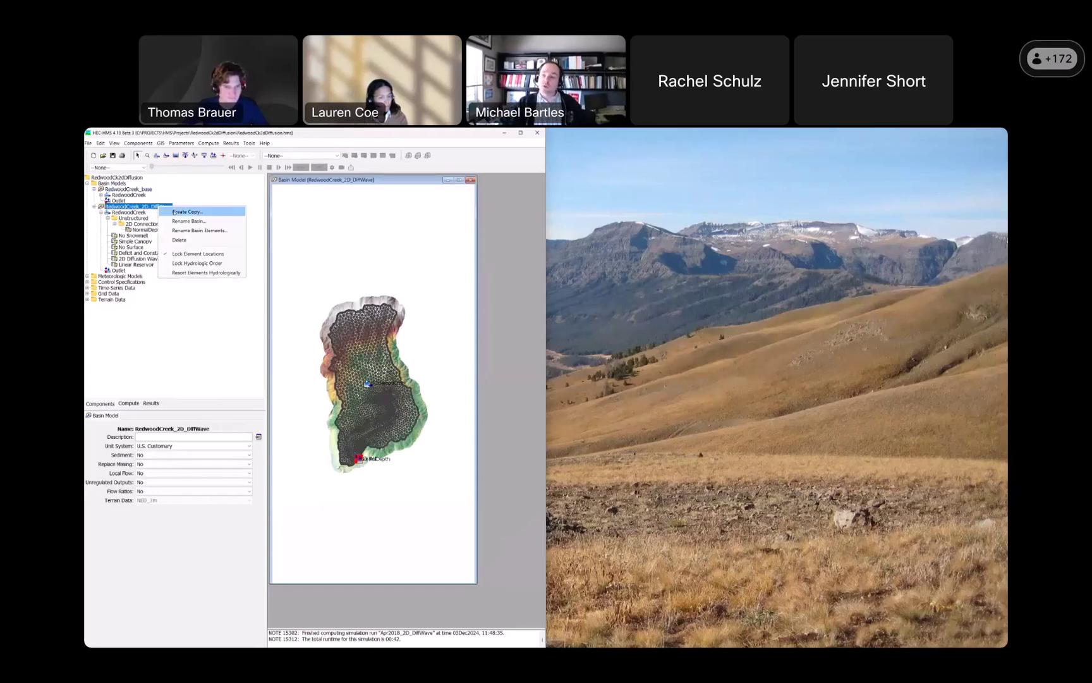
left_click(183, 212)
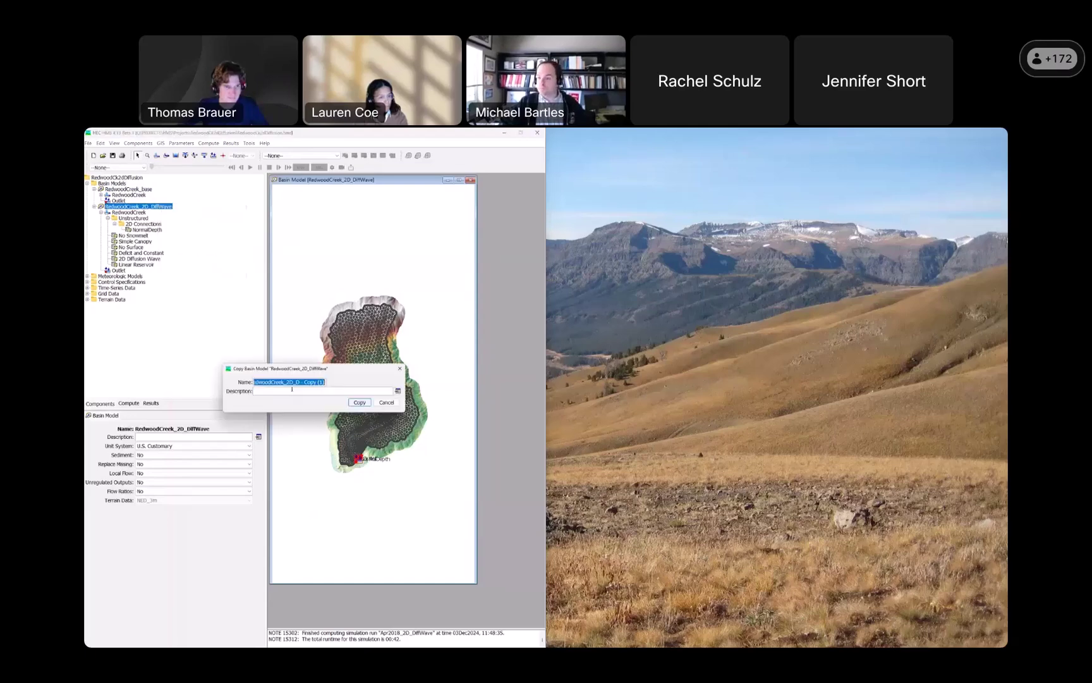
type("RedwoodCreek_")
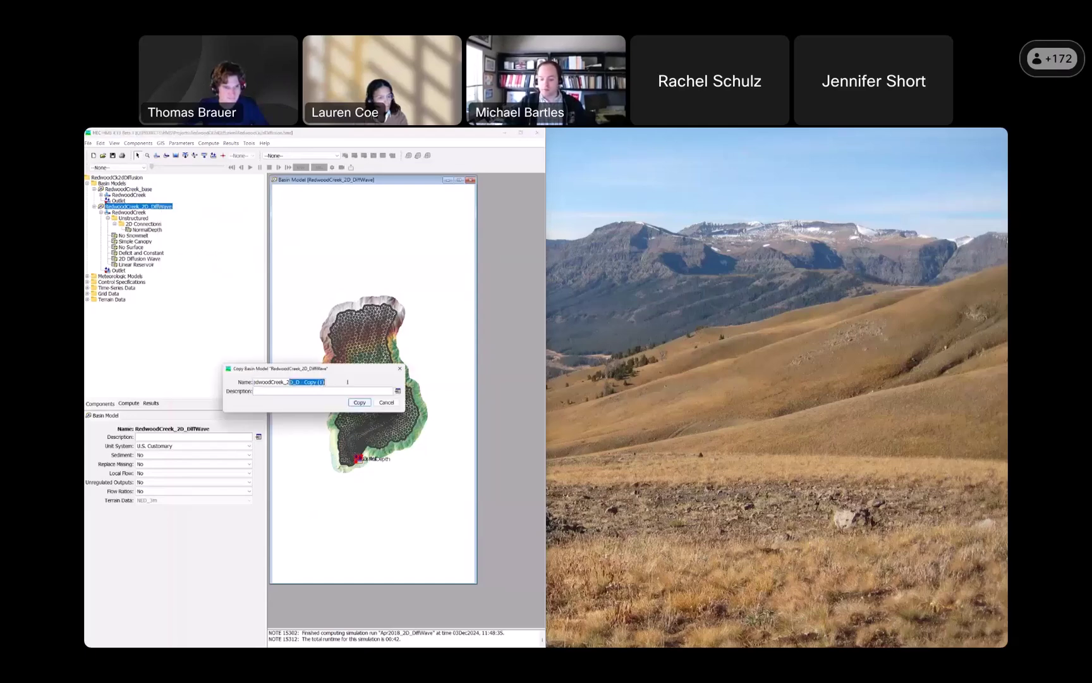
type("UH_")
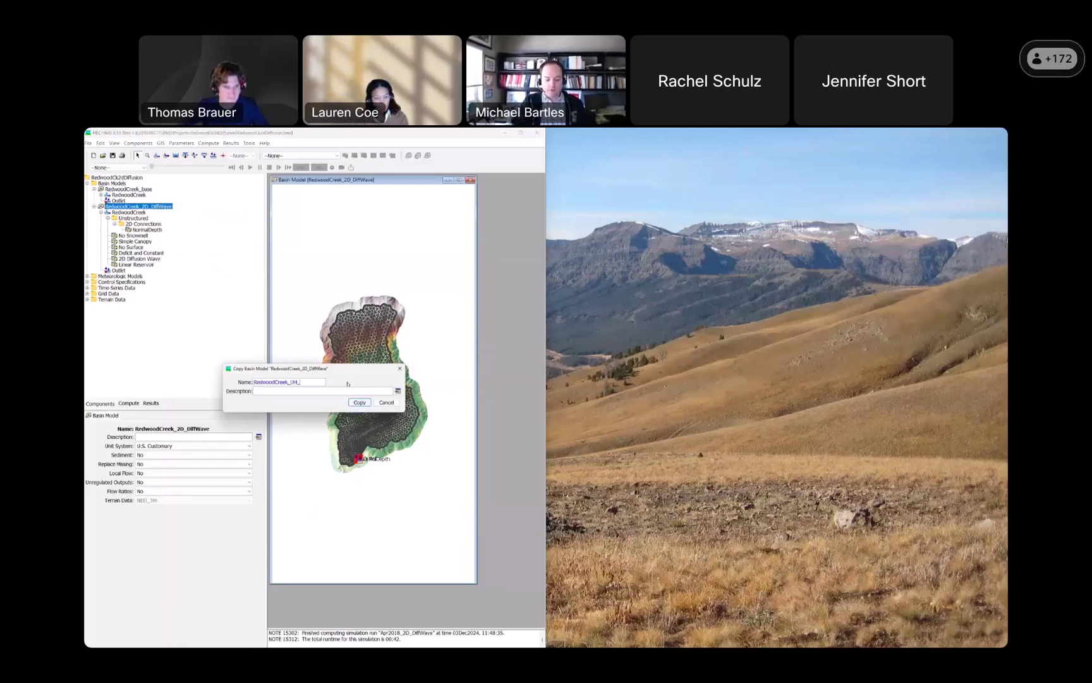
type("ModClark")
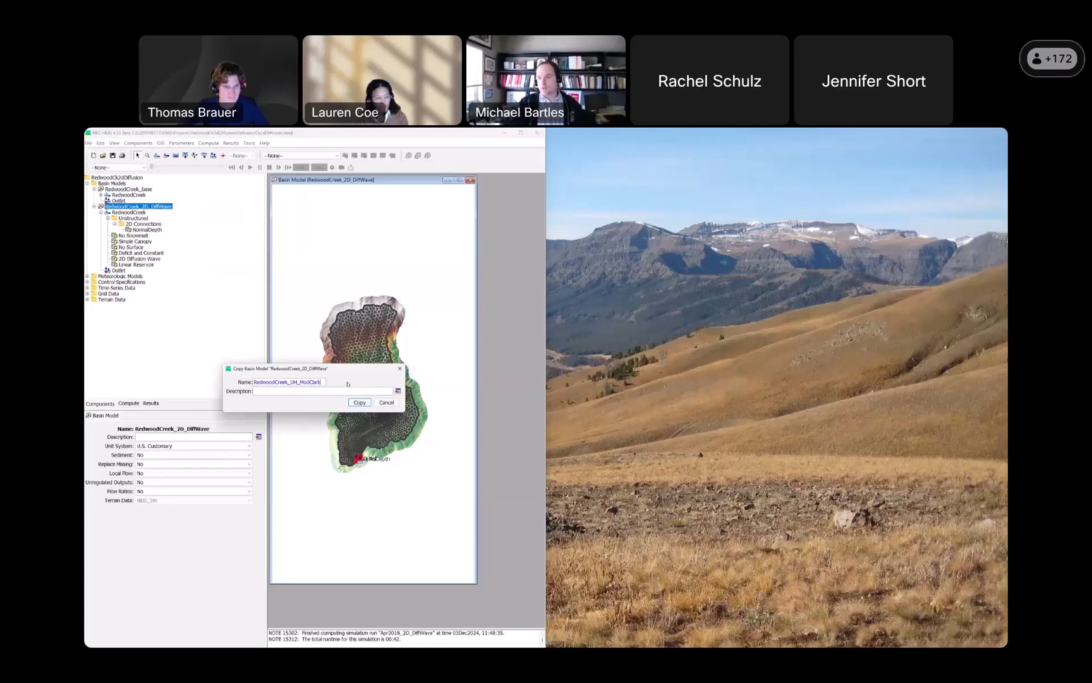
key("Return")
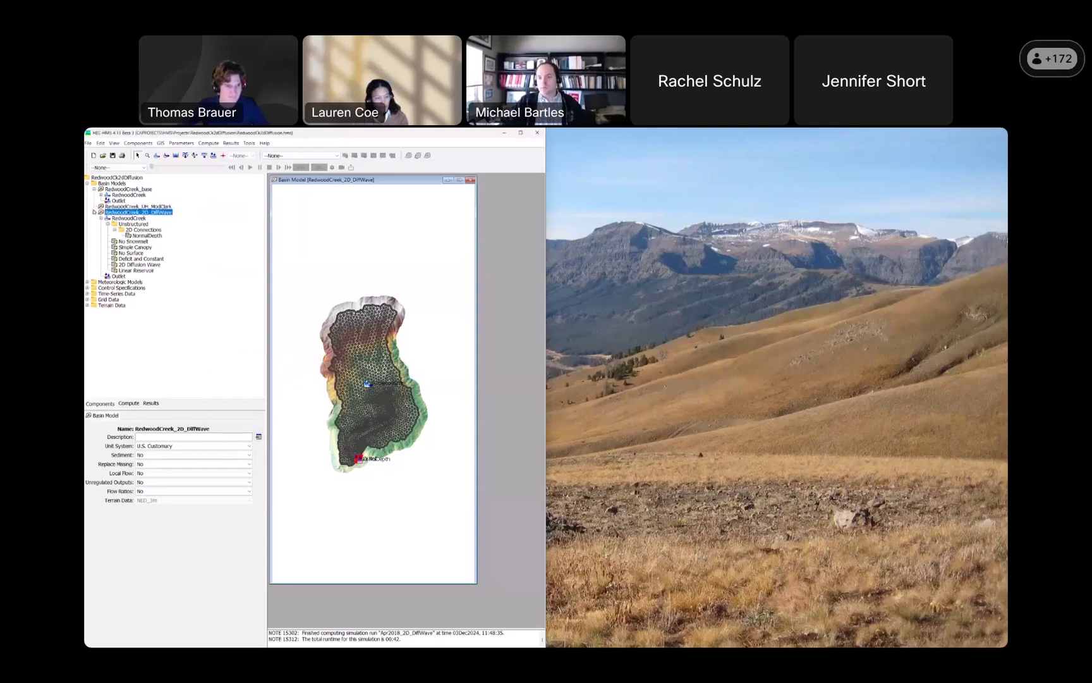
Set the transform method of the RedwoodCreek subbasin in RedwoodCreek_UH_ModClark to ModClark.
left_click(94, 212)
left_click(138, 207)
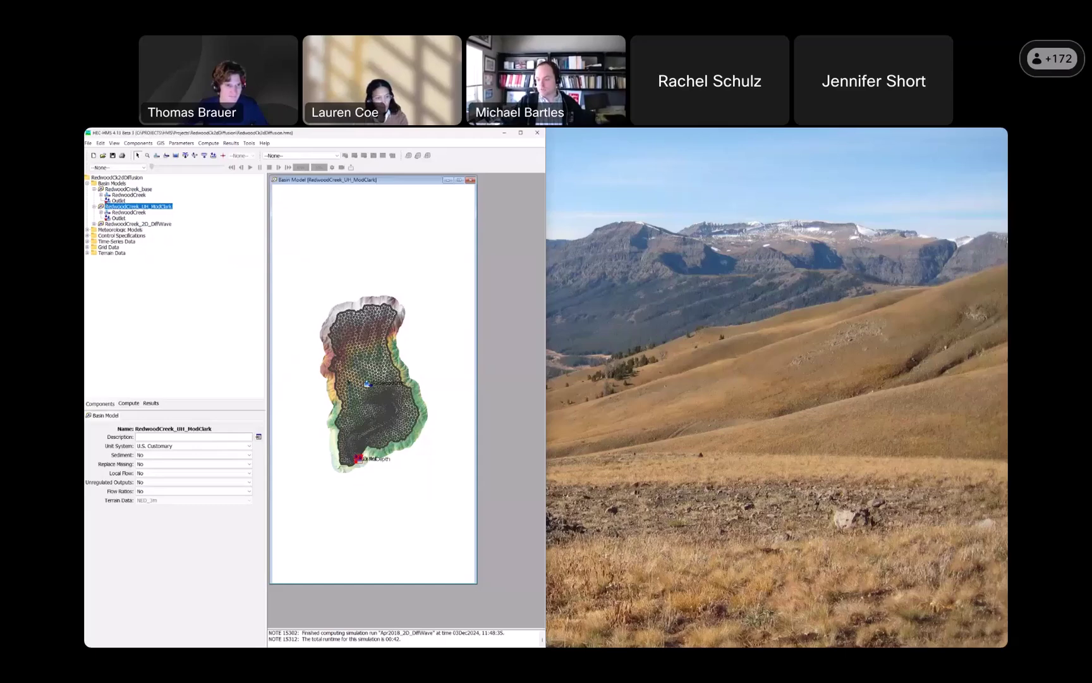
key("Tab")
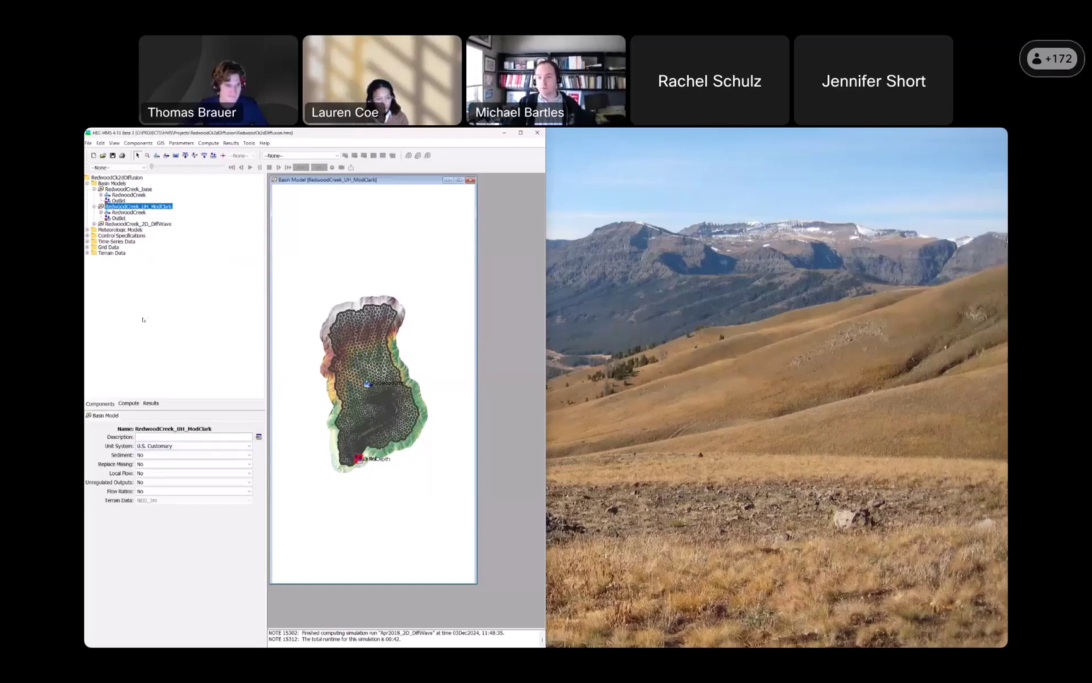
key("Down")
left_click(163, 525)
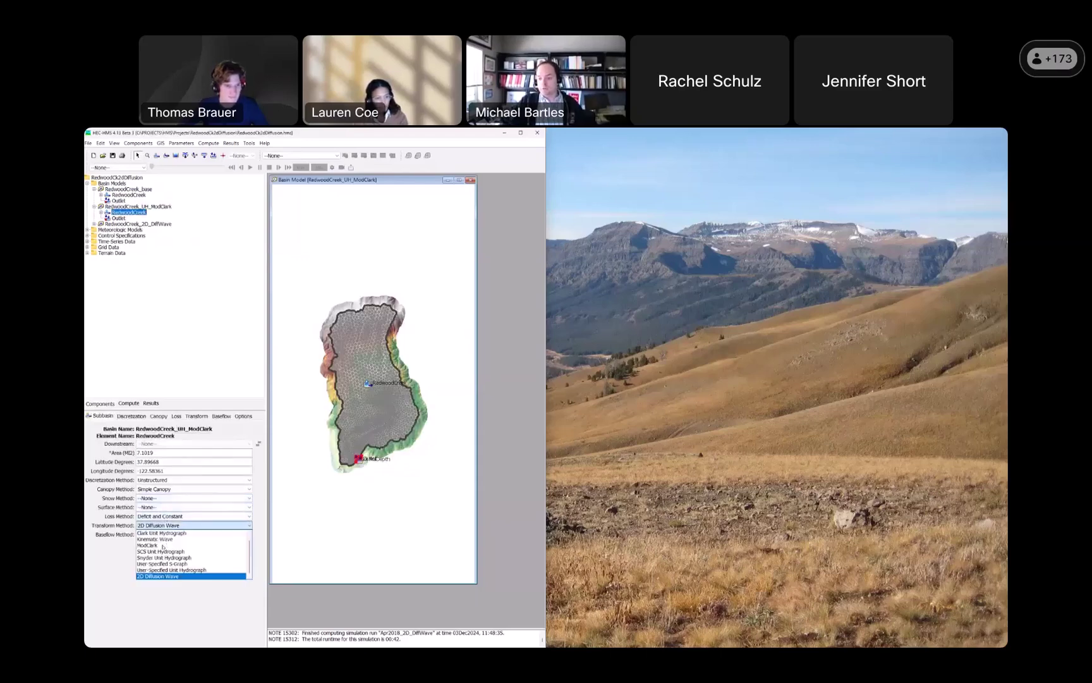
left_click(162, 546)
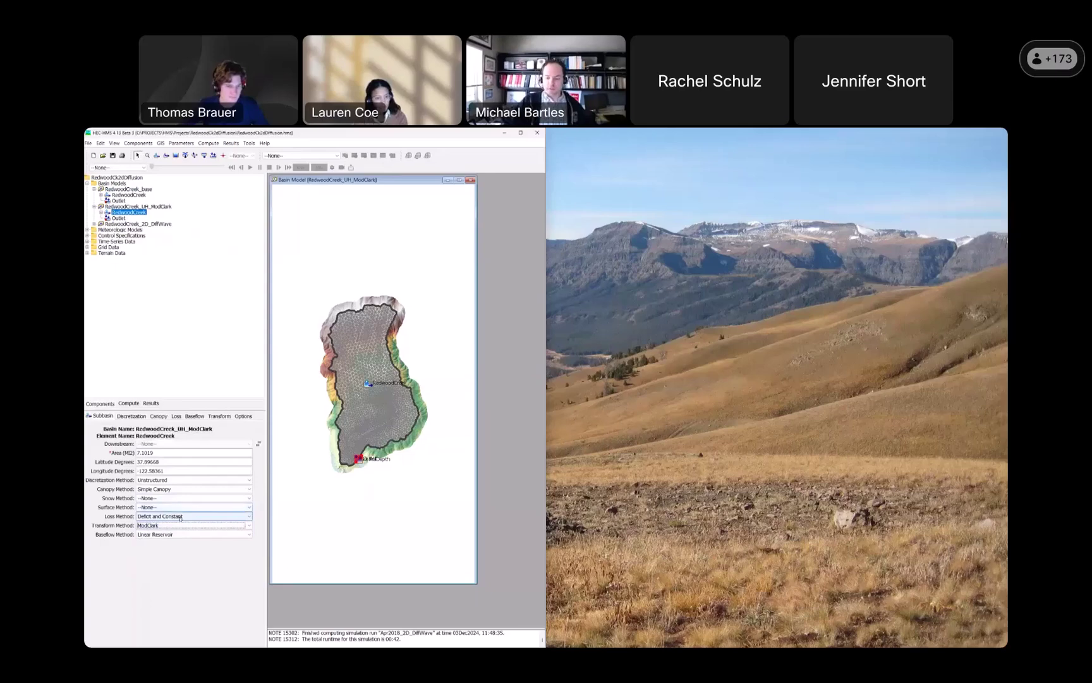
Switch the subbasin's loss method to Gridded Deficit Constant and set all four loss parameter types to Specified Values.
left_click(180, 518)
left_click(163, 548)
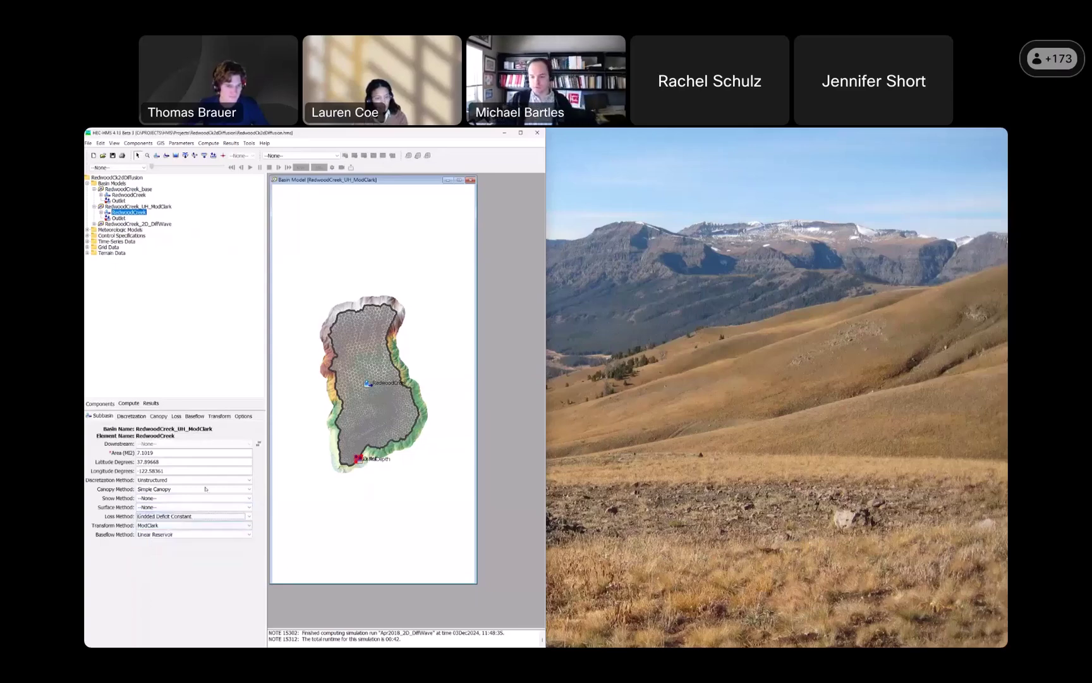
left_click(177, 418)
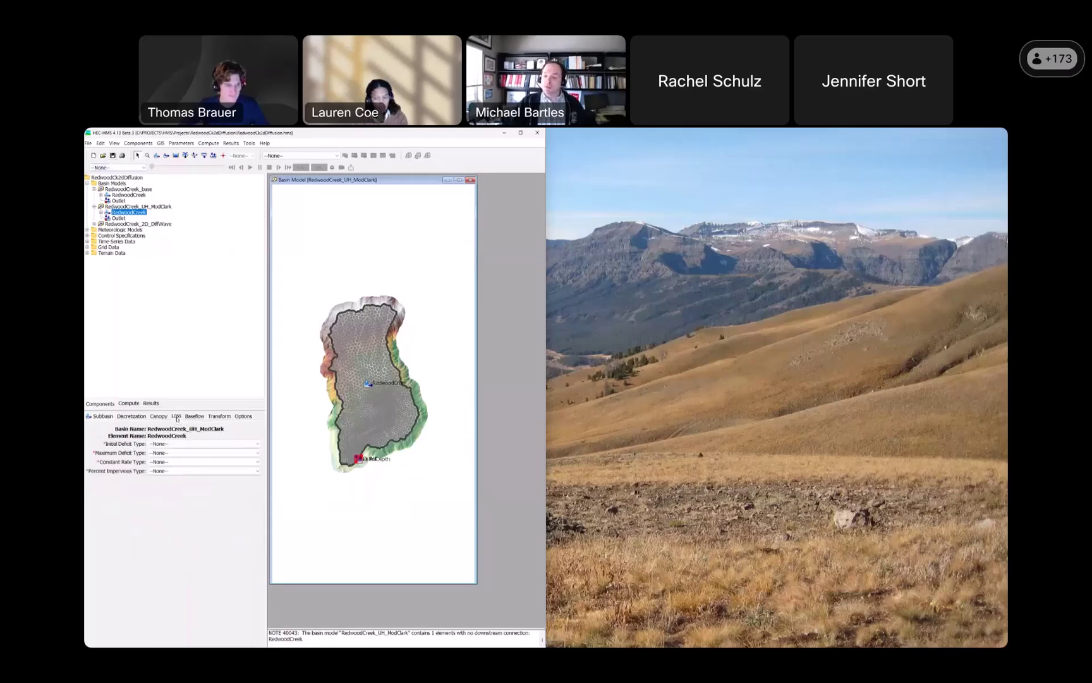
left_click(175, 461)
left_click(171, 470)
left_click(176, 480)
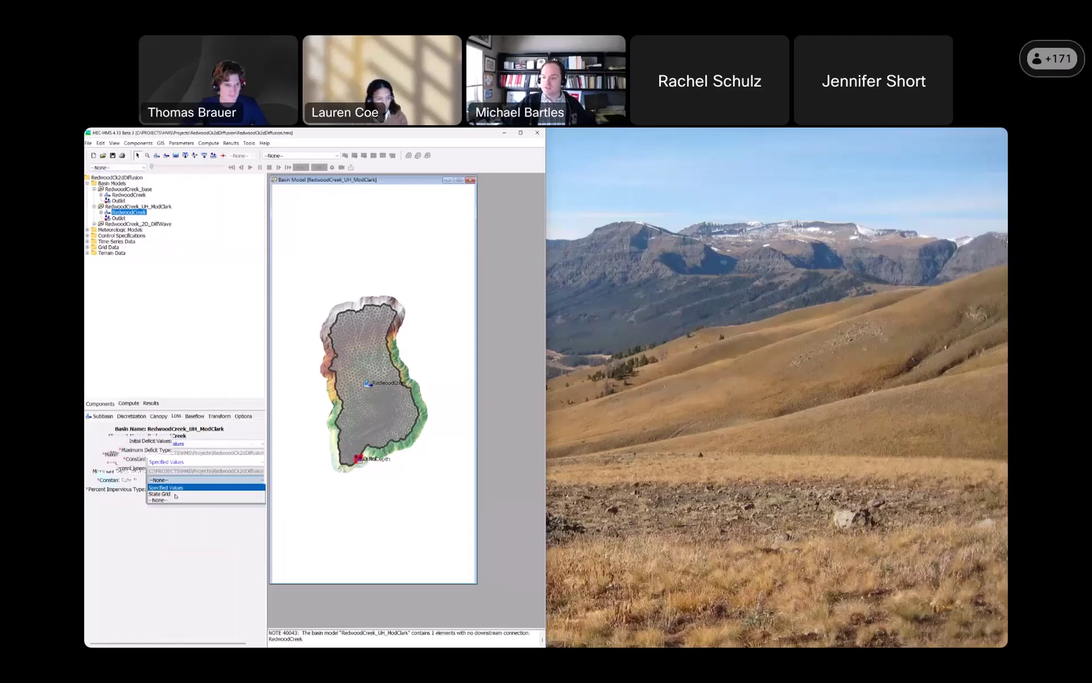
left_click(167, 487)
left_click(205, 498)
left_click(168, 506)
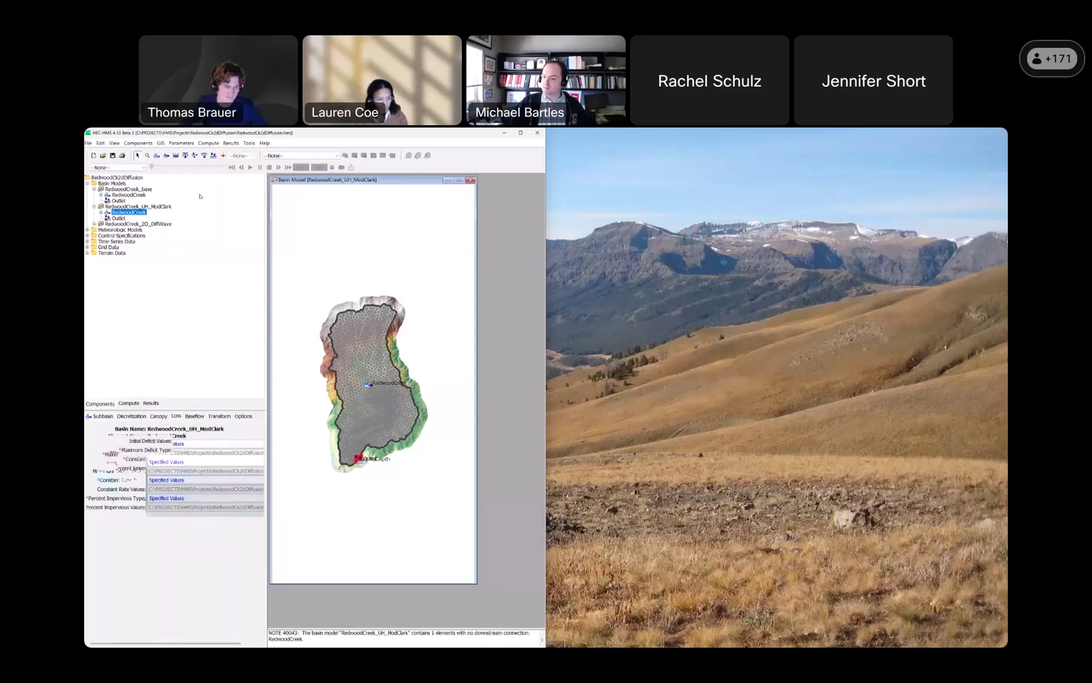
Examine the Gridded Deficit Constant parameter tables for the subbasin, including the loss fields for individual grid cells.
left_click(181, 143)
mouse_move(209, 200)
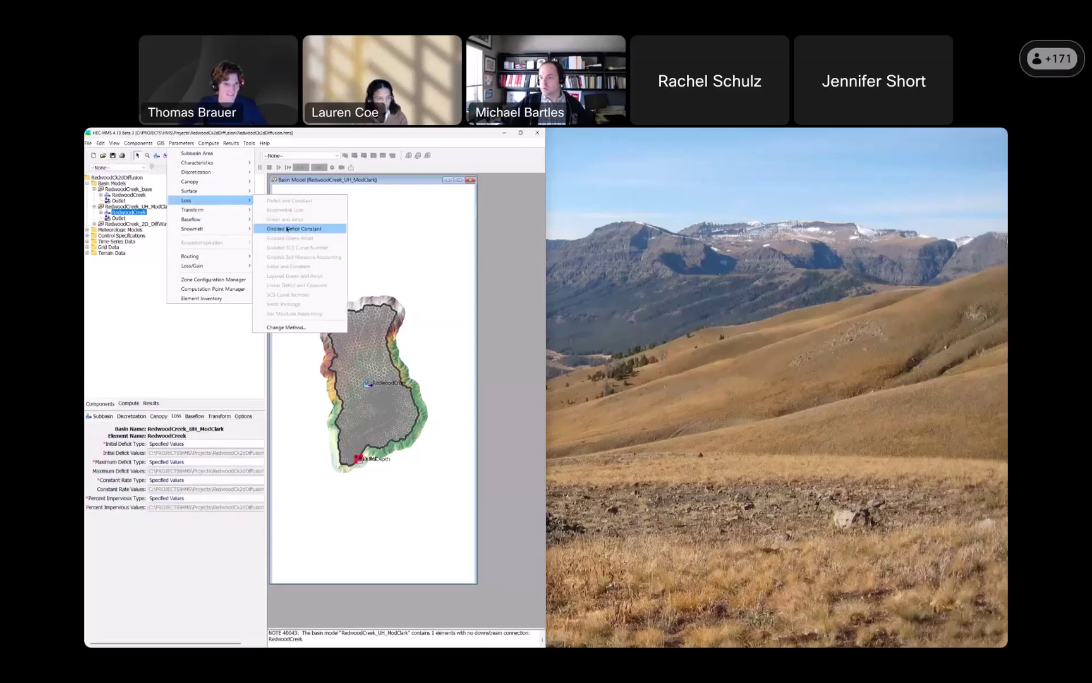
left_click(297, 228)
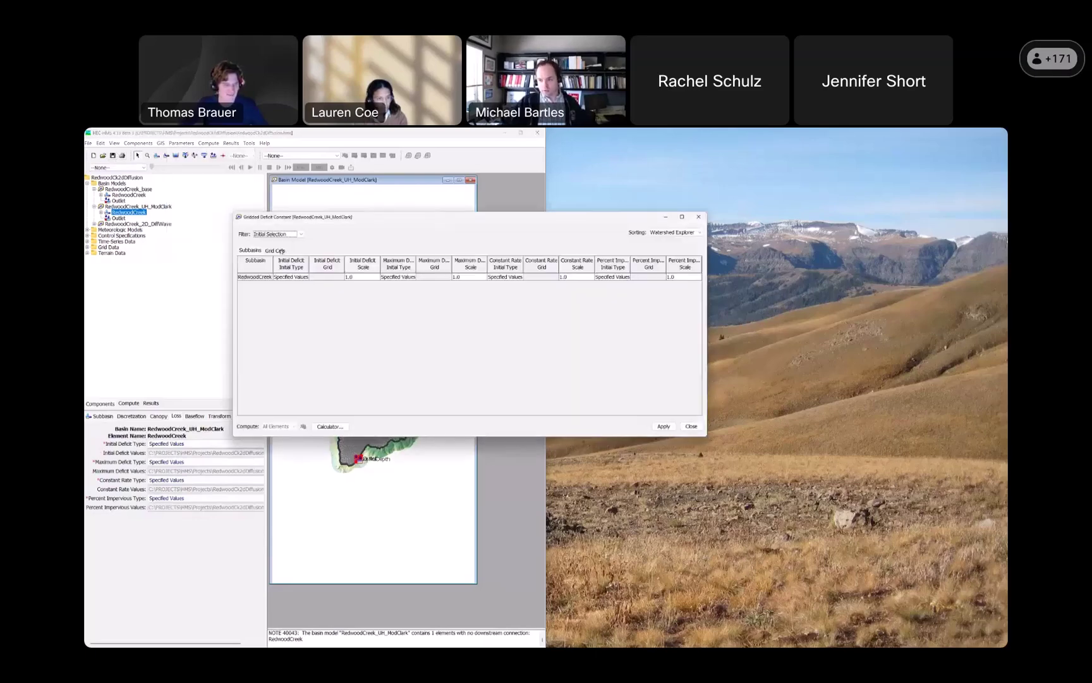
left_click(282, 251)
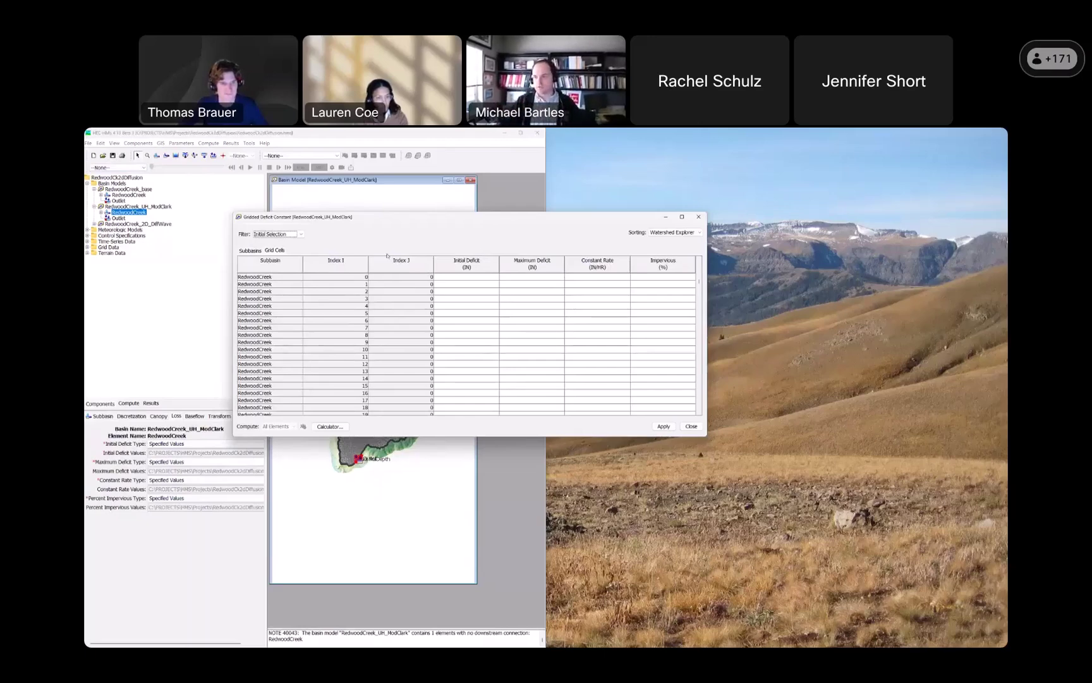
left_click_drag(699, 280, 702, 416)
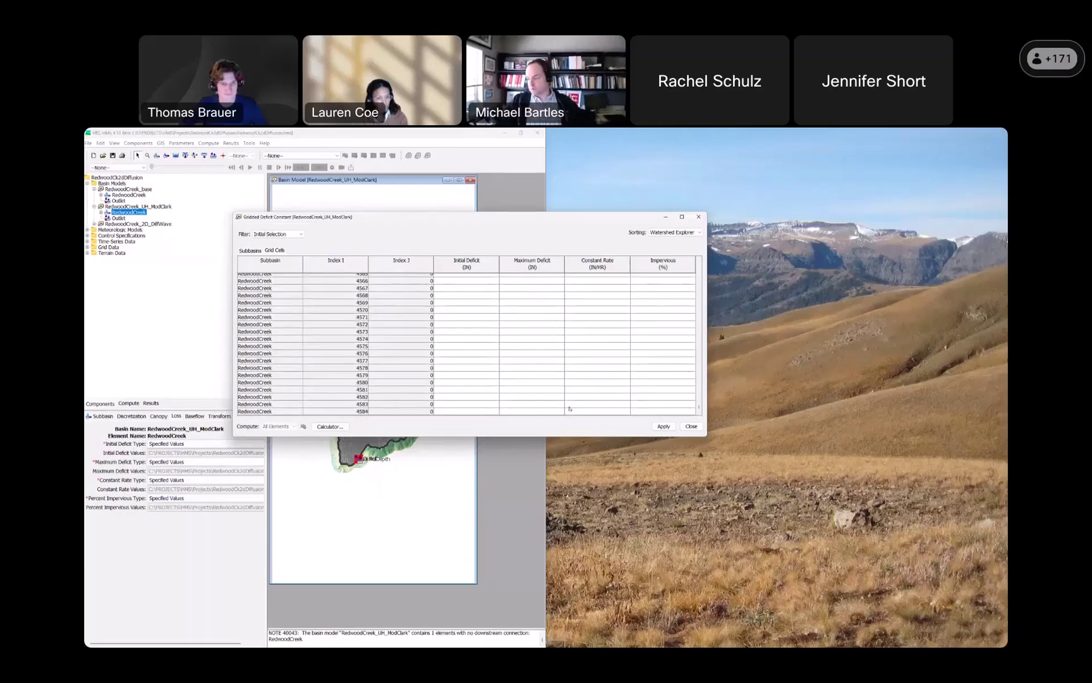
left_click_drag(699, 409, 689, 255)
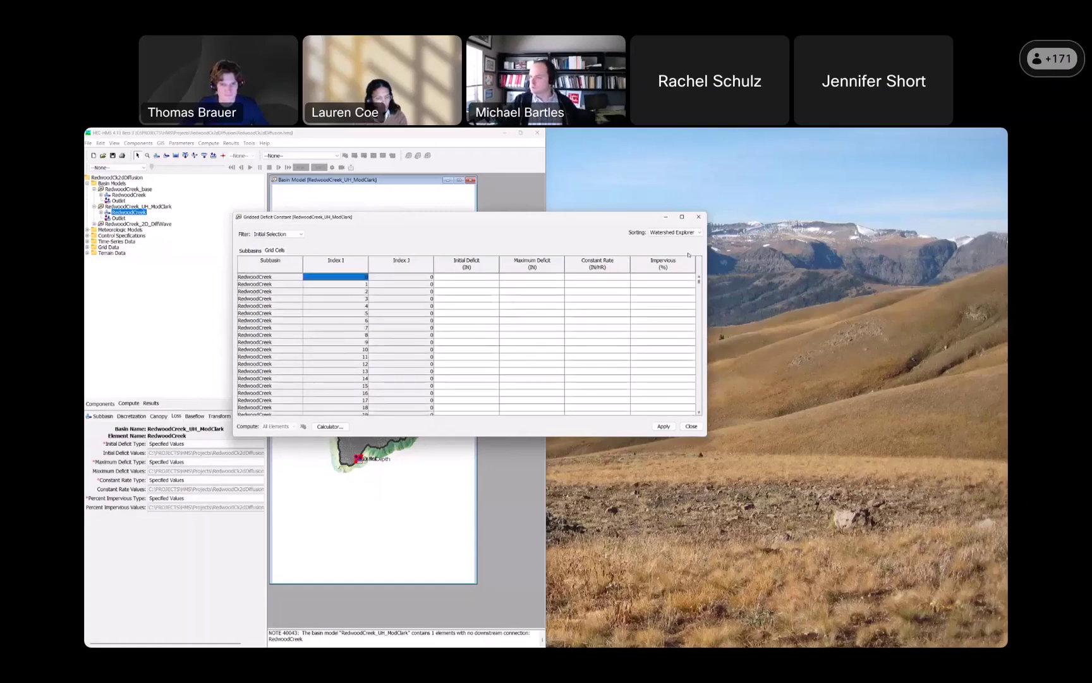
left_click_drag(693, 334, 693, 424)
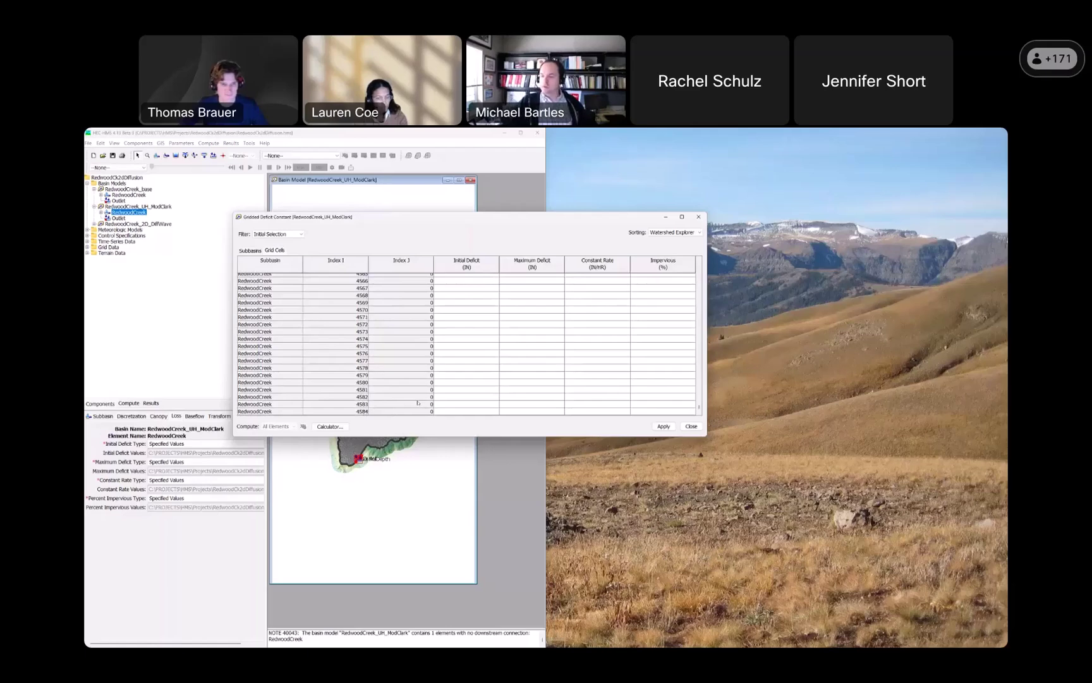
left_click(476, 309)
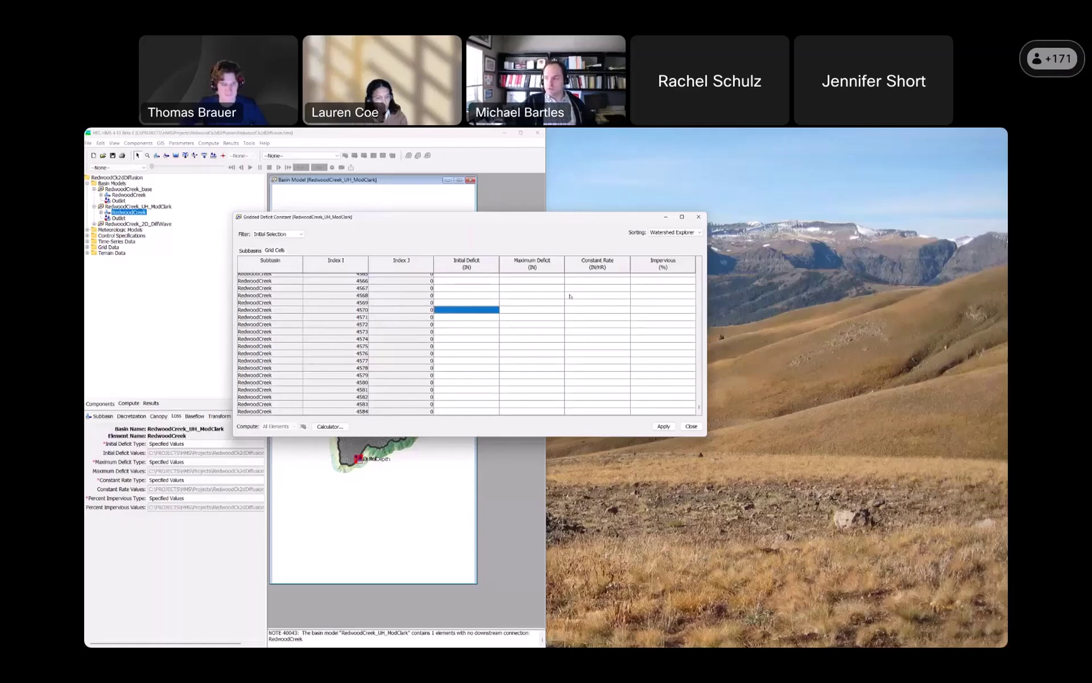
left_click(547, 294)
left_click(585, 295)
left_click(640, 296)
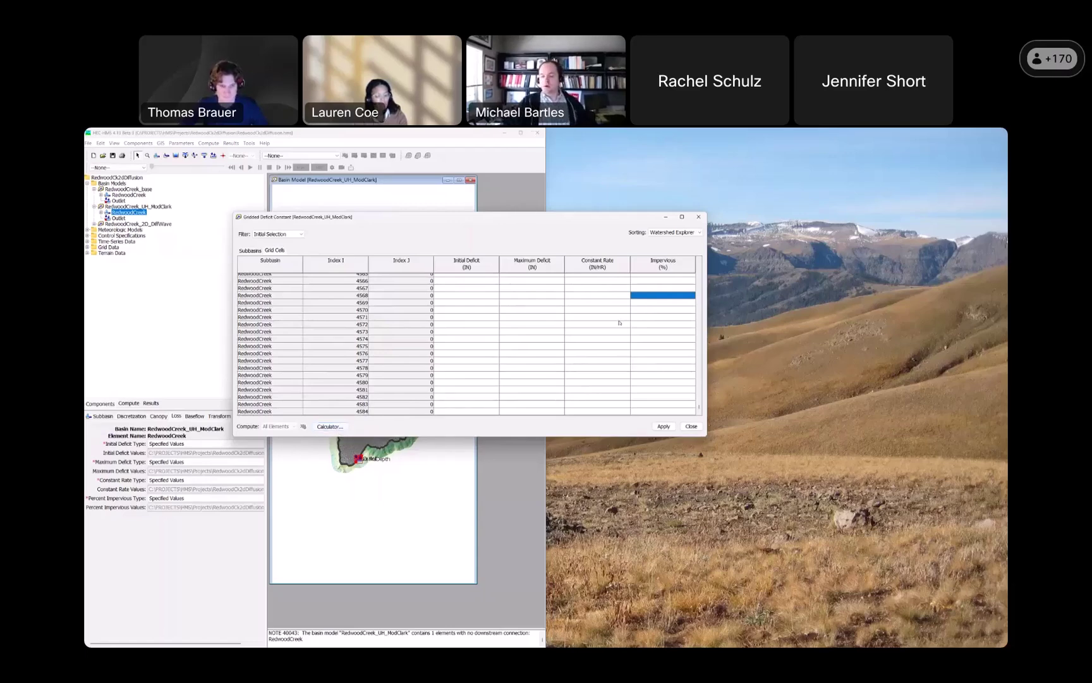
left_click(251, 250)
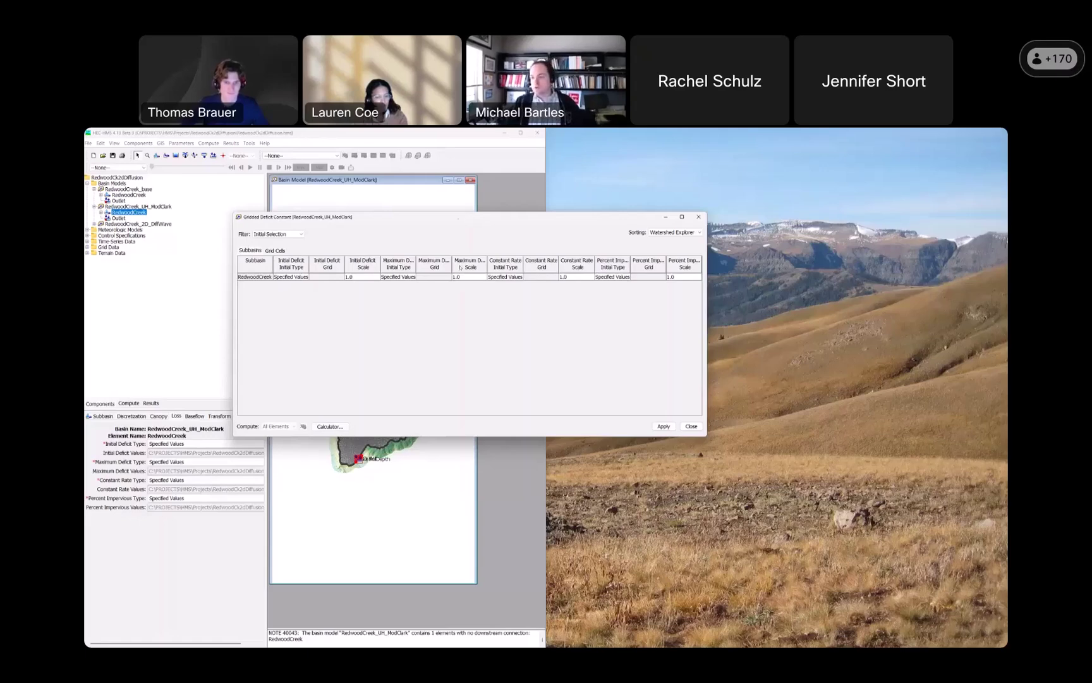
left_click(692, 427)
Set the subbasin's loss method to Deficit and Constant with initial deficit 0.5 in, maximum deficit 8 in and constant rate 0.3 in/hr.
left_click(102, 416)
left_click(190, 516)
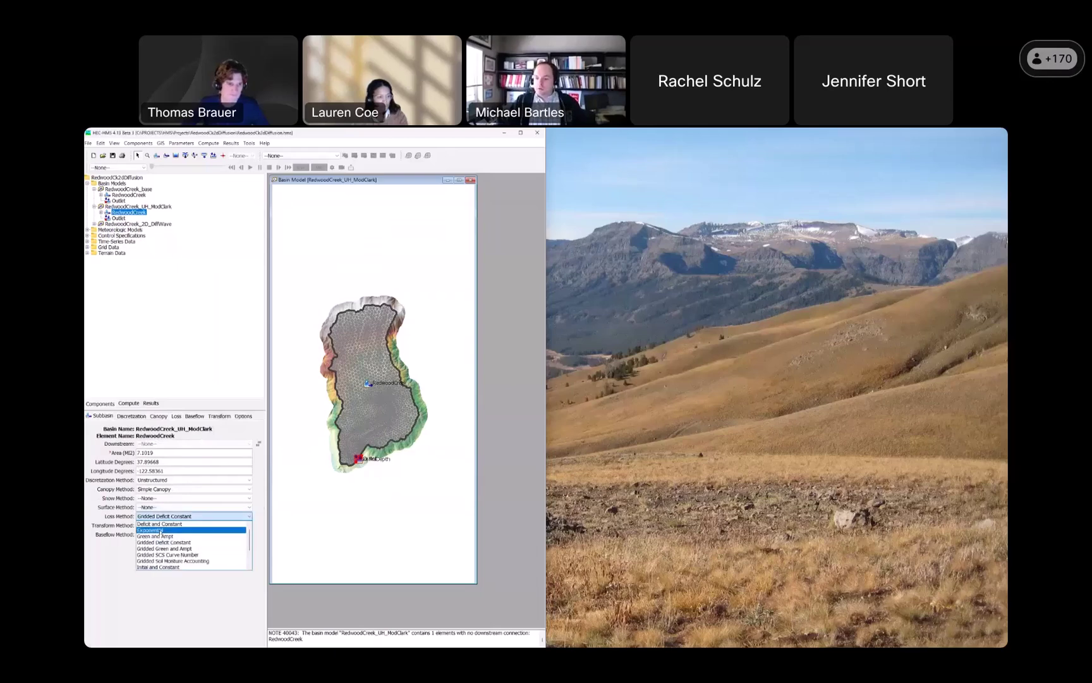
left_click(160, 523)
left_click(175, 416)
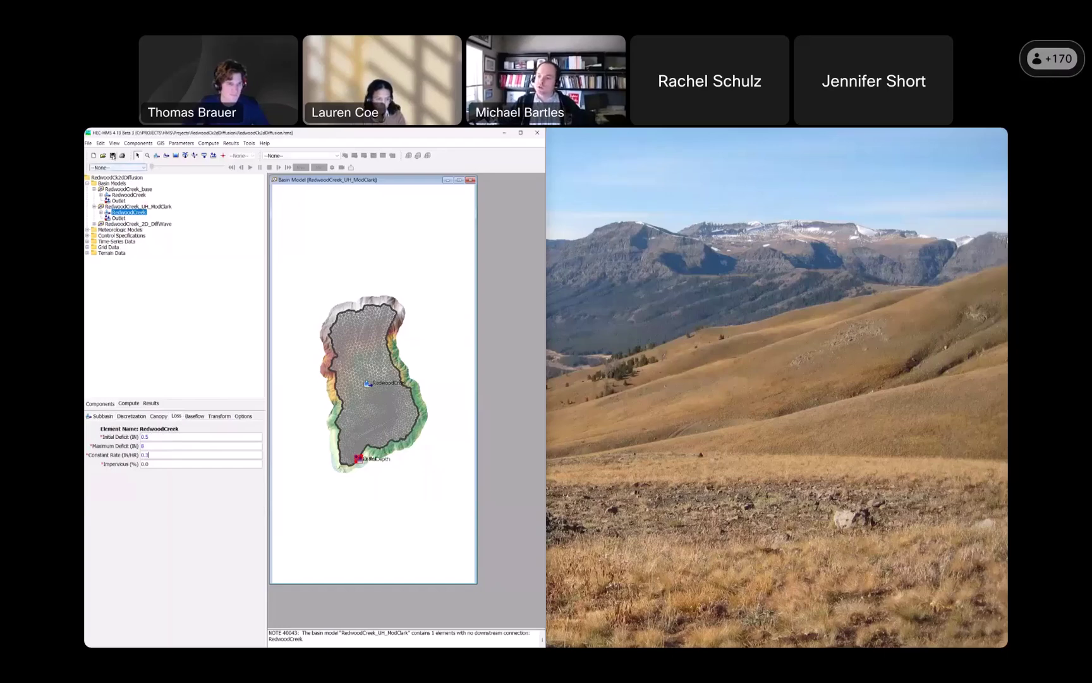
Set the ModClark transform's time of concentration to 2 hr and storage coefficient to 6 hr, and save the project.
left_click(217, 417)
left_click(176, 452)
type("2")
key("Tab")
type("6")
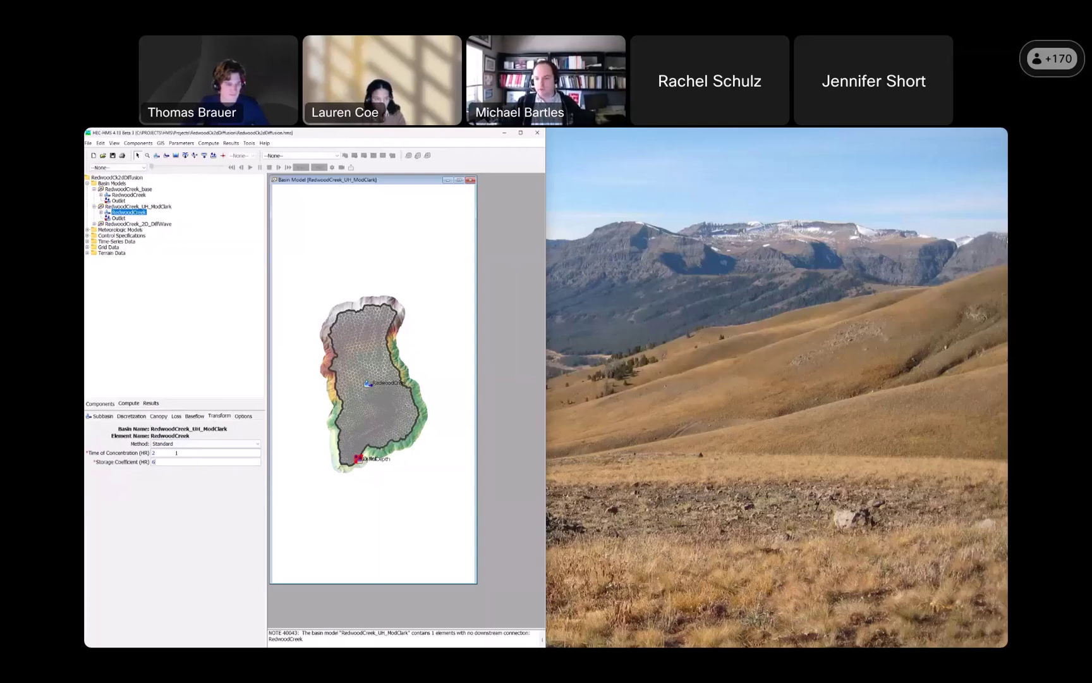
left_click(112, 155)
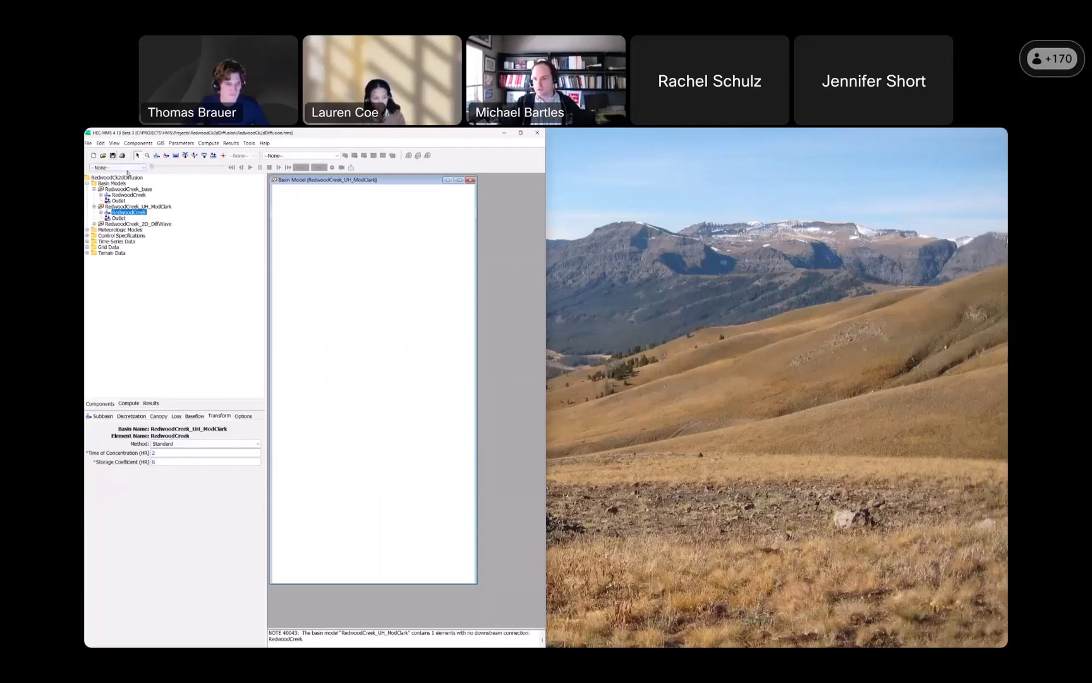
Copy the Apr2018_2D_DiffWave simulation run under the name Apr2018_UH_ModClark.
left_click(129, 404)
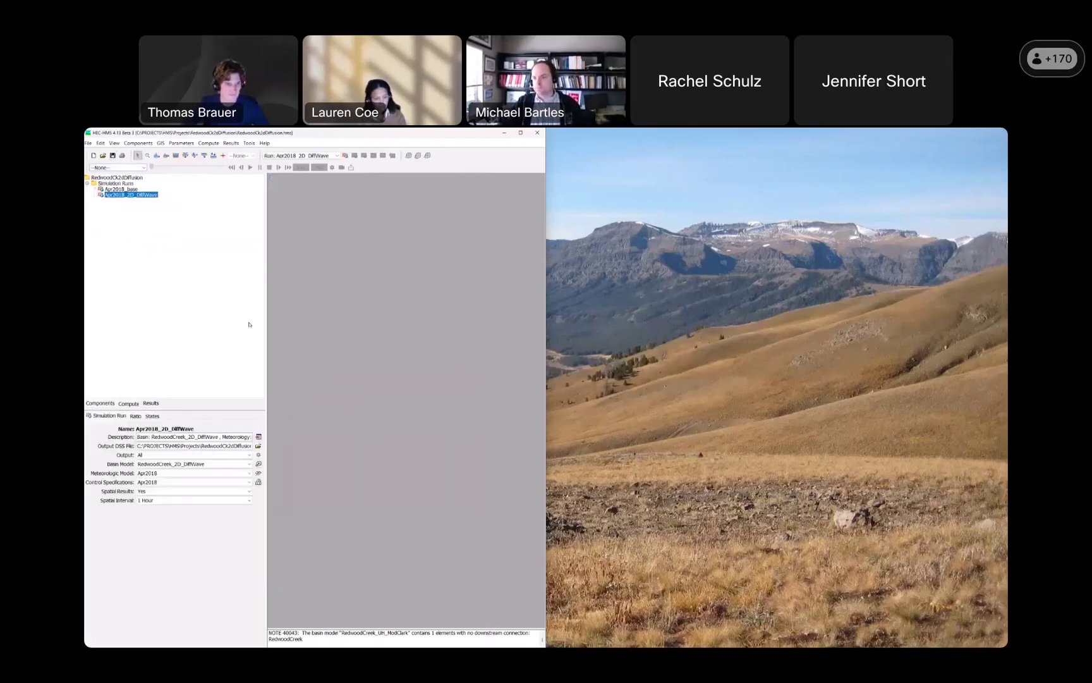
right_click(153, 195)
left_click(181, 213)
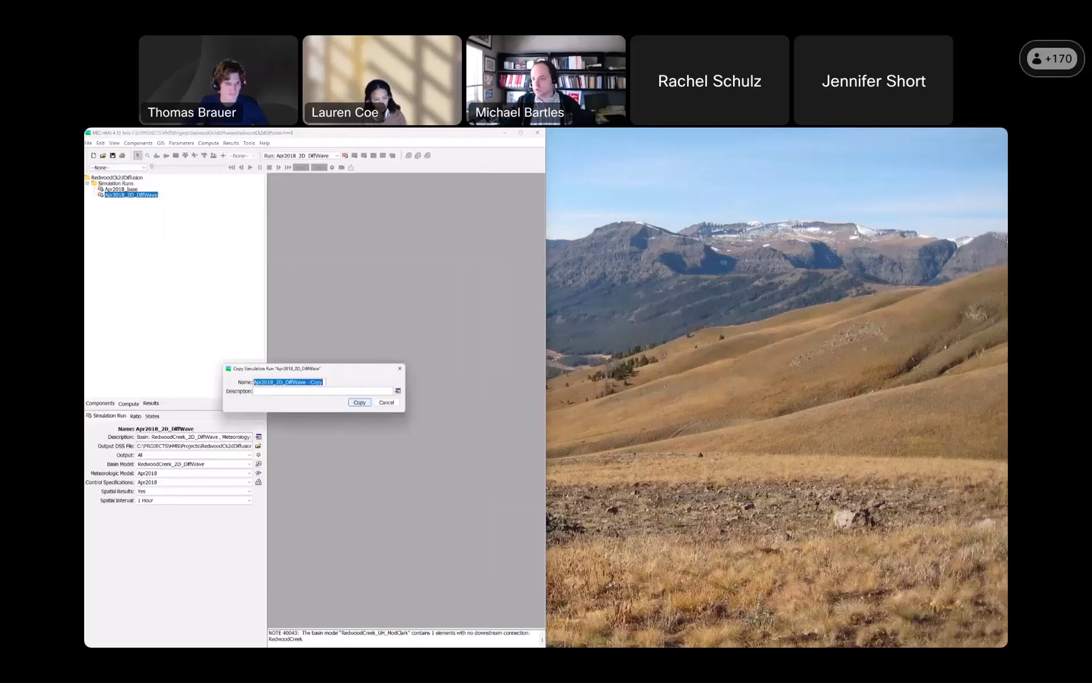
left_click_drag(276, 381, 365, 388)
type("UH_ModClark")
key("Return")
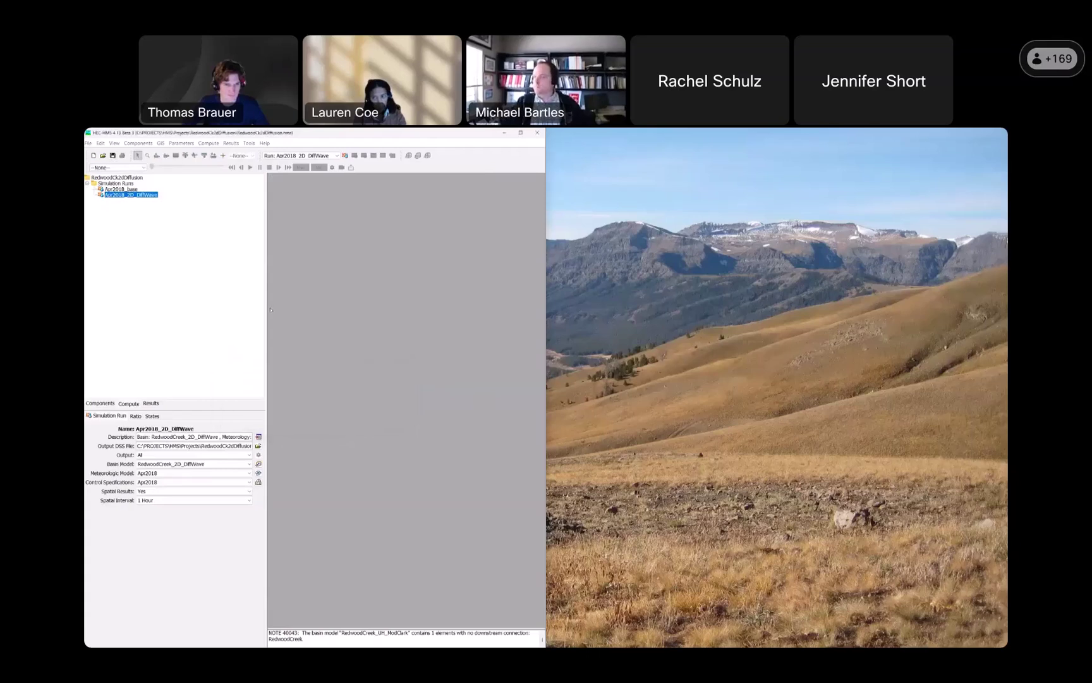
Configure the Apr2018_UH_ModClark run with basin model RedwoodCreek_UH_ModClark and spatial results at a 1 Hour interval, save, and compute it.
left_click(157, 465)
left_click(155, 480)
left_click(152, 491)
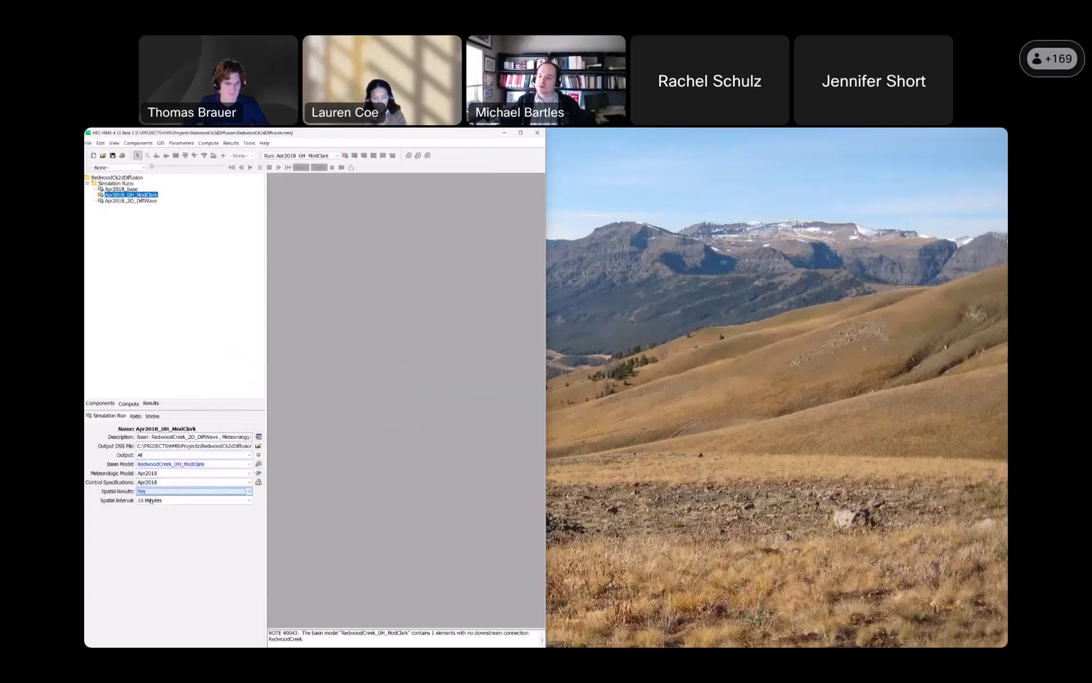
left_click(151, 499)
left_click(189, 500)
left_click(152, 513)
left_click(114, 156)
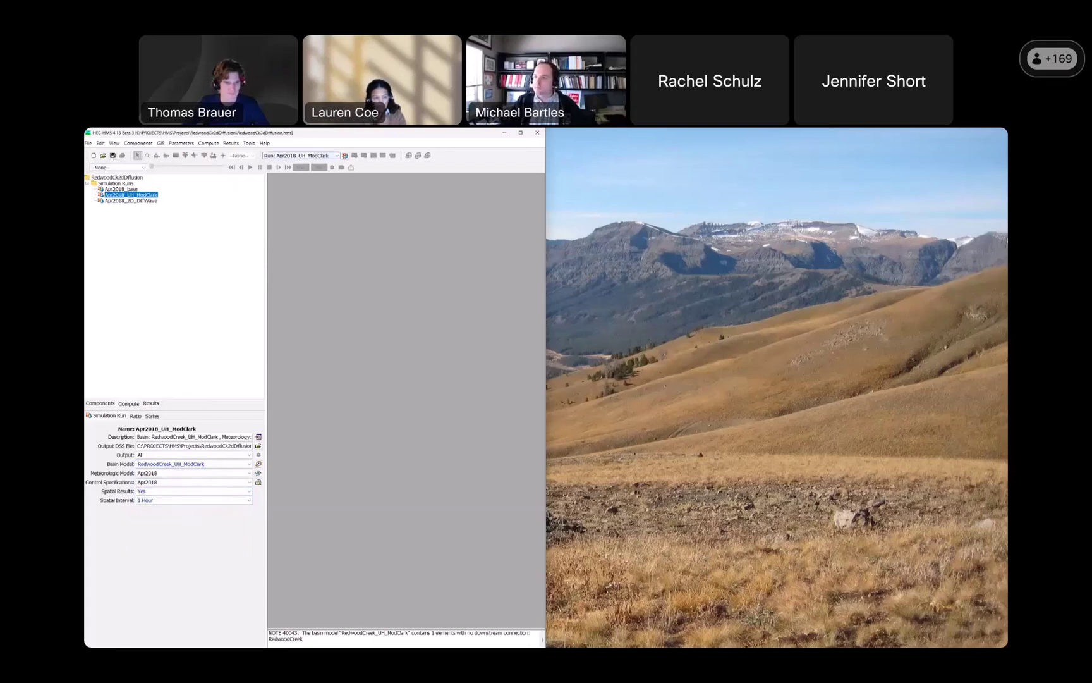
left_click(345, 156)
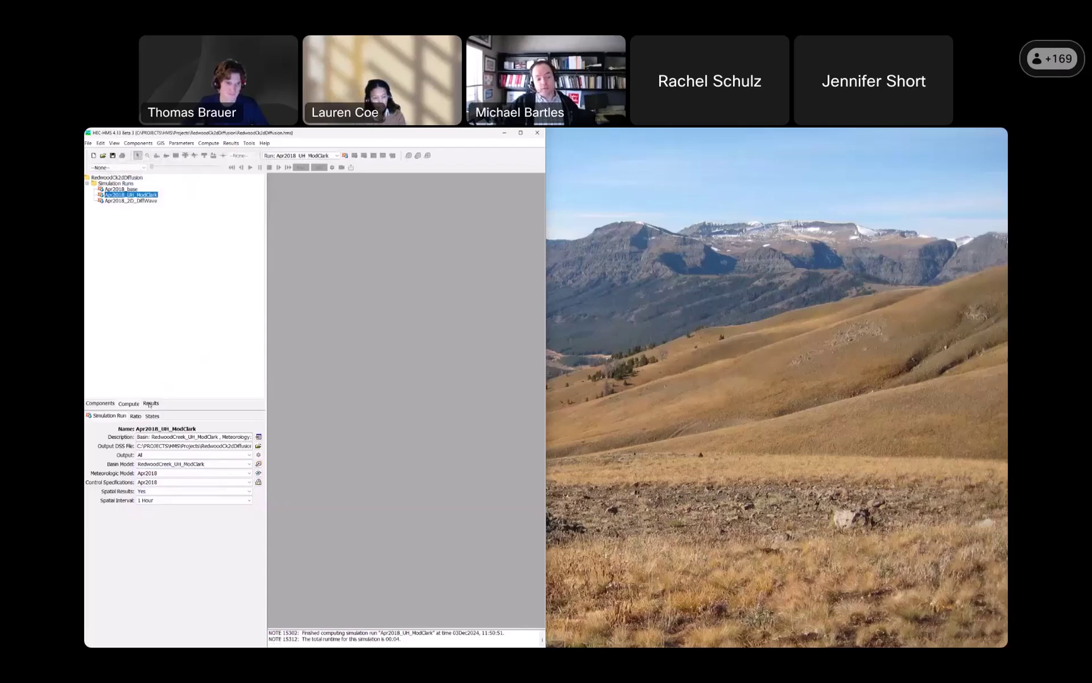
Preview RedwoodCreek's Direct Runoff results from the Apr2018_base and Apr2018_UH_ModClark runs together.
left_click(101, 403)
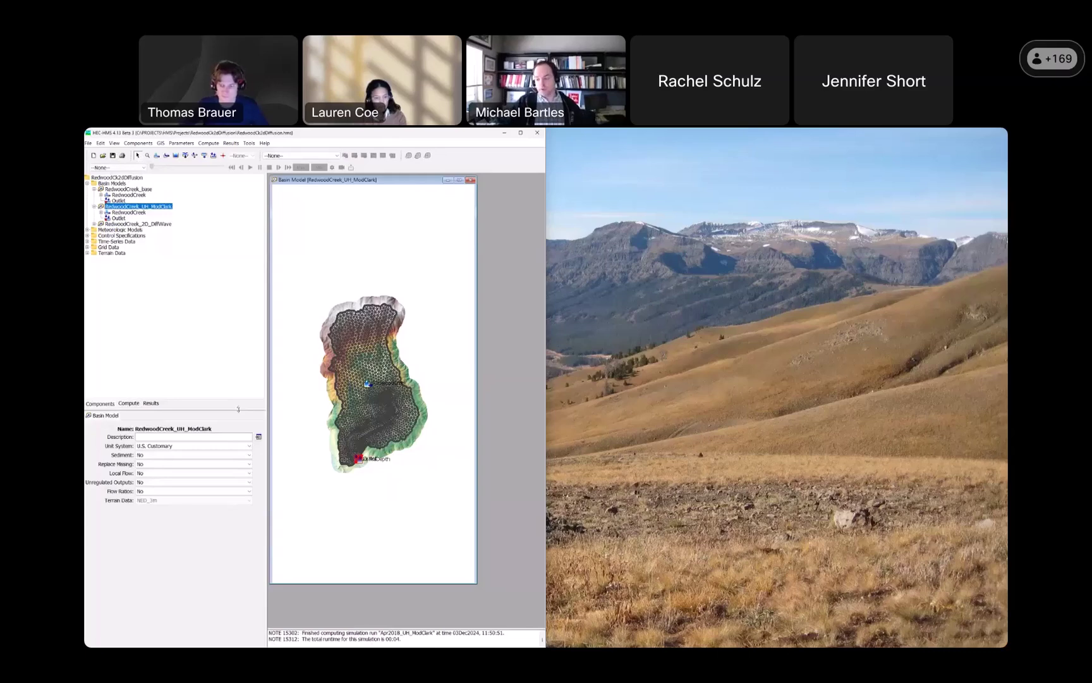
left_click(155, 404)
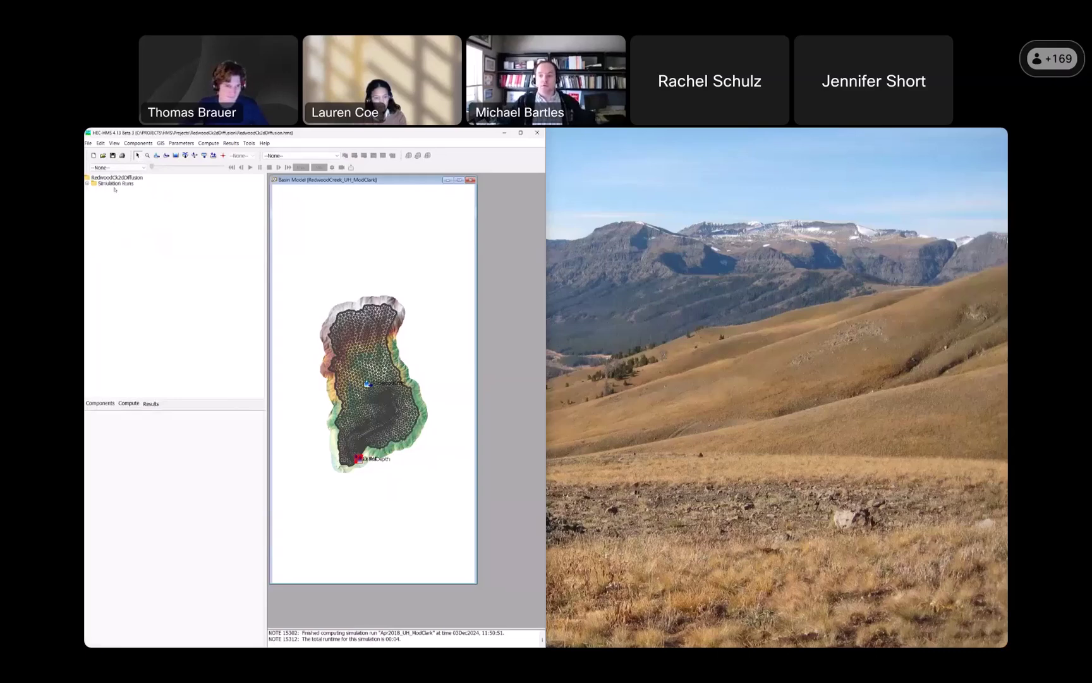
double_click(111, 184)
double_click(119, 195)
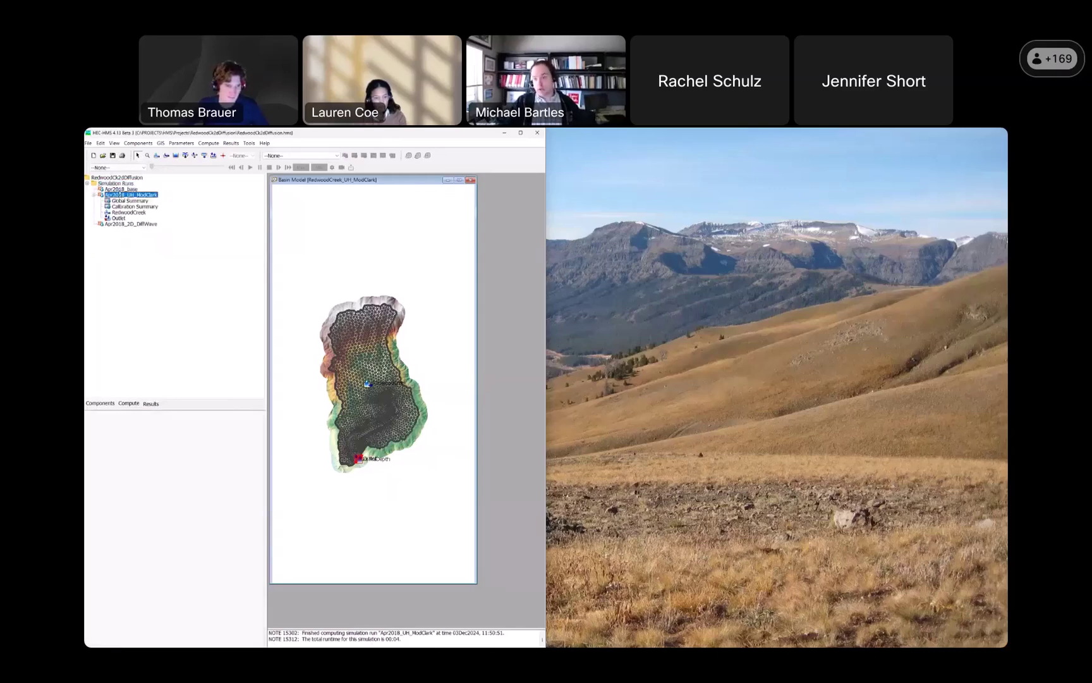
double_click(121, 189)
double_click(126, 234)
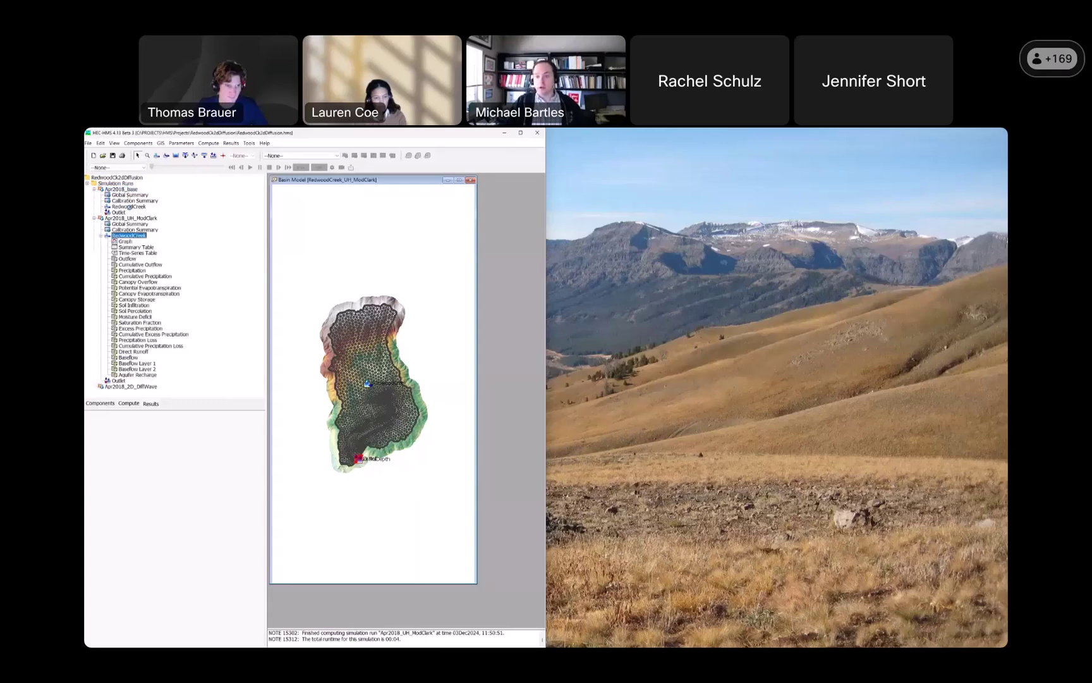
double_click(129, 206)
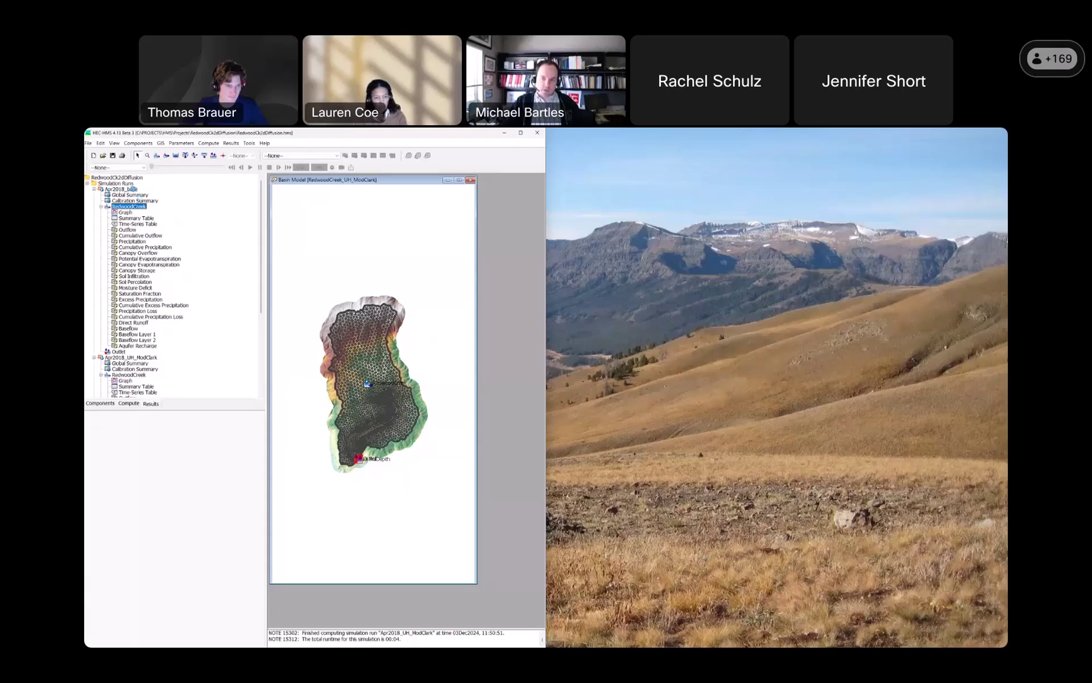
left_click(133, 323)
scroll(211, 242, "down", 7)
scroll(211, 245, "down", 1)
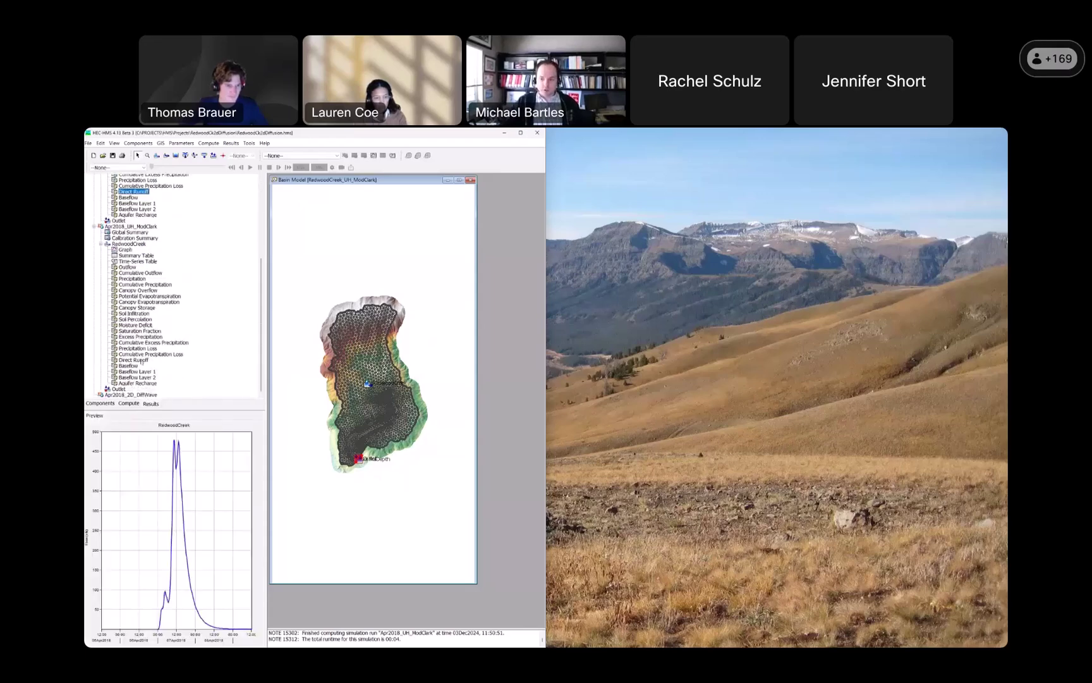
left_click(133, 360, "ctrl")
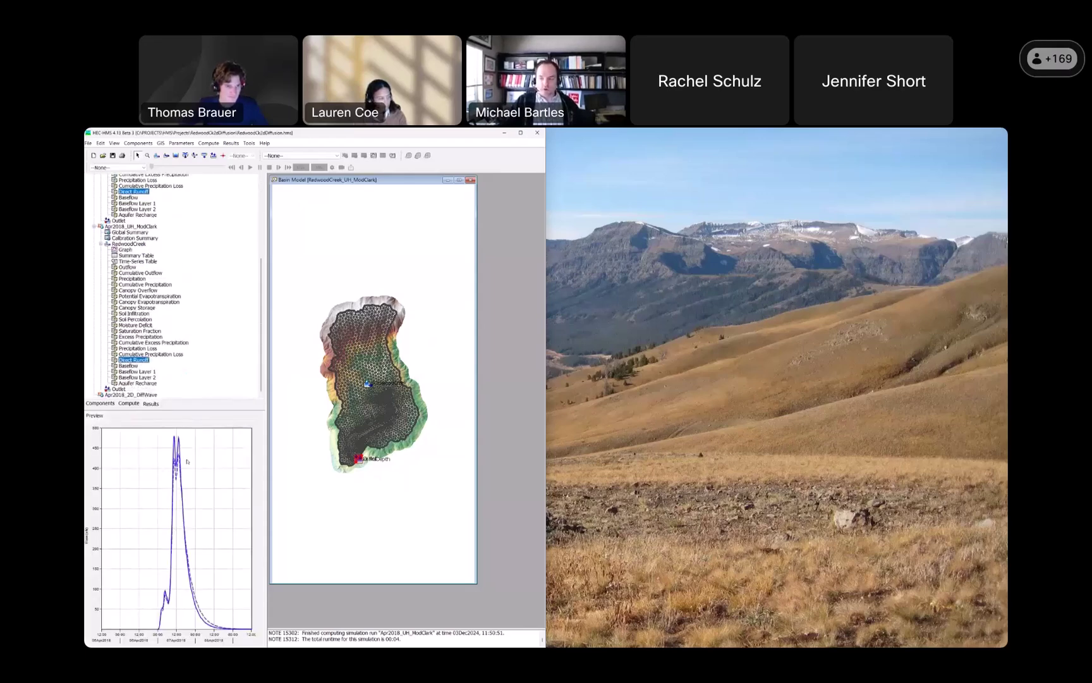
Graph the two selected direct runoff series, compare them in a maximized graph window, and close it.
left_click(374, 155)
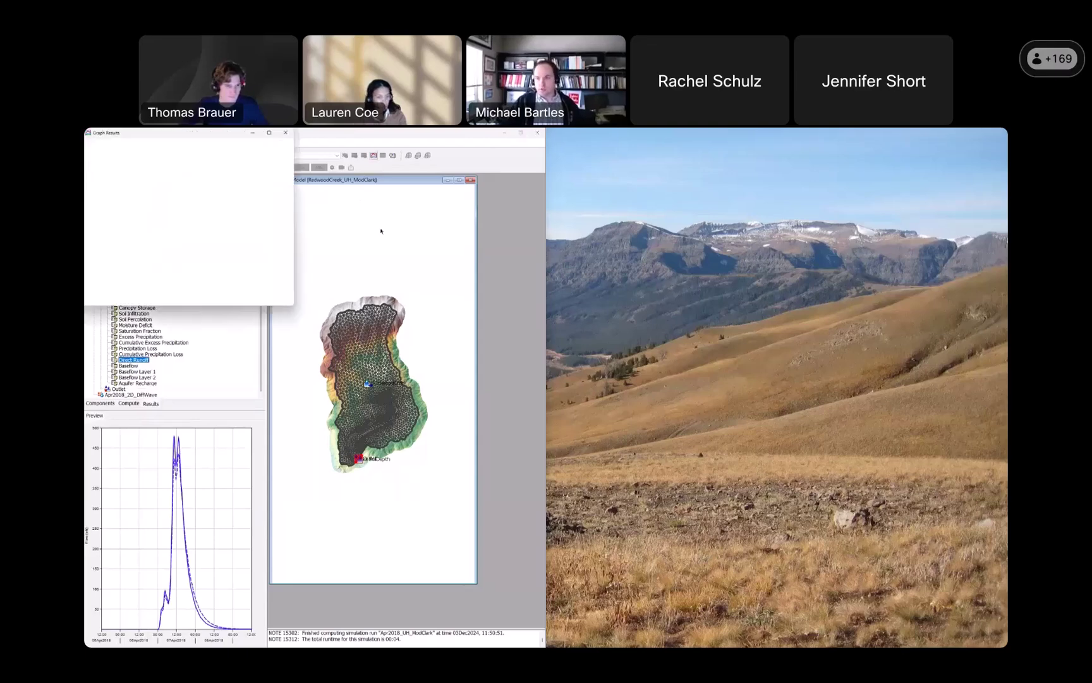
left_click(203, 299)
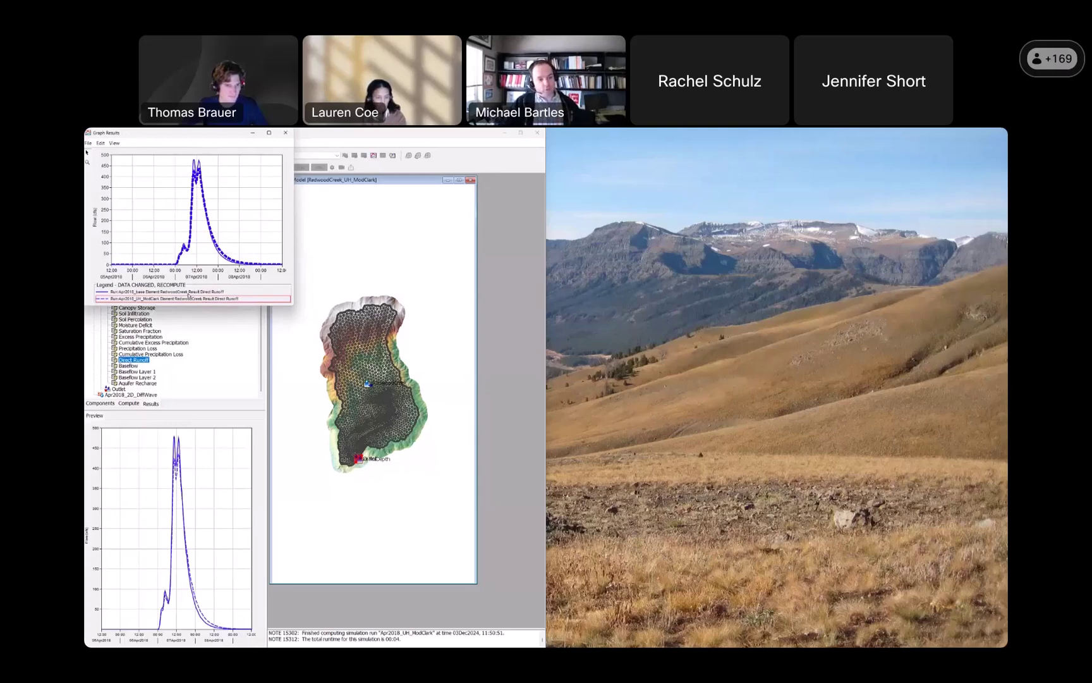
left_click(188, 293)
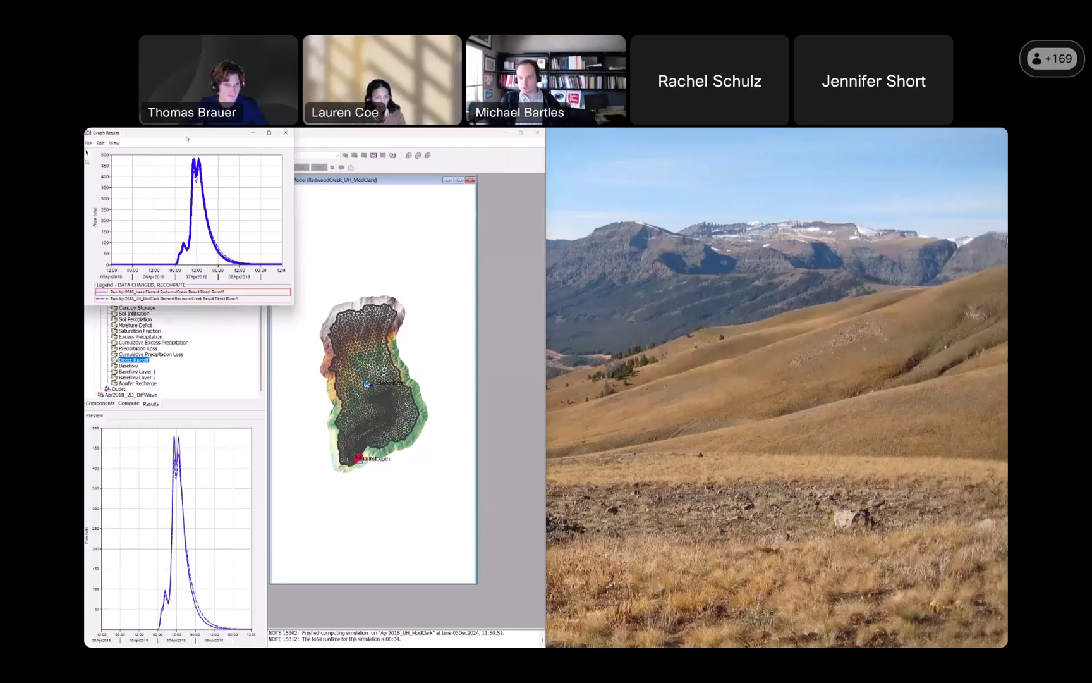
left_click(269, 133)
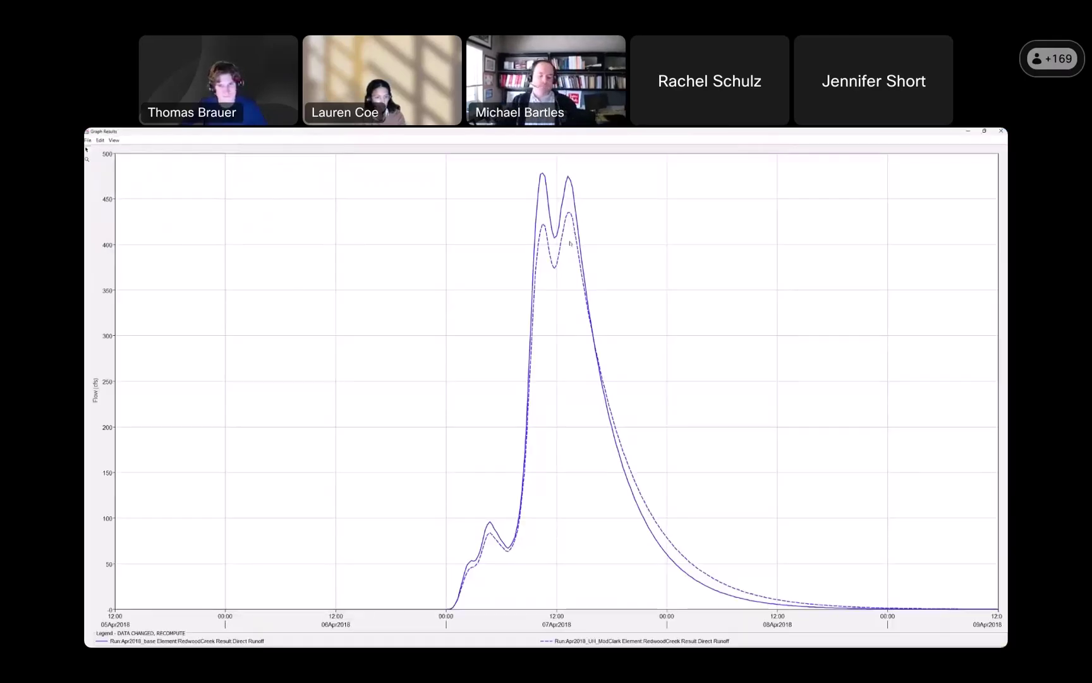
double_click(683, 133)
left_click(825, 232)
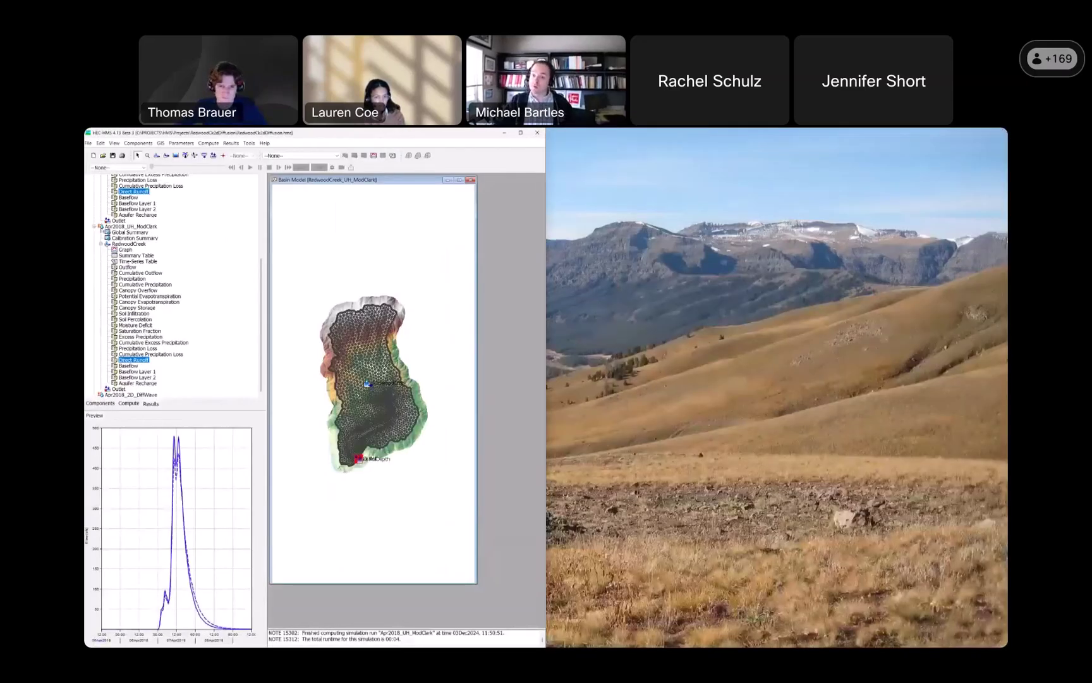
Preview NormalDepth Surface Flow from the Apr2018_2D_DiffWave run together with RedwoodCreek Direct Runoff from Apr2018_UH_ModClark.
scroll(101, 220, "up", 7)
left_click(94, 189)
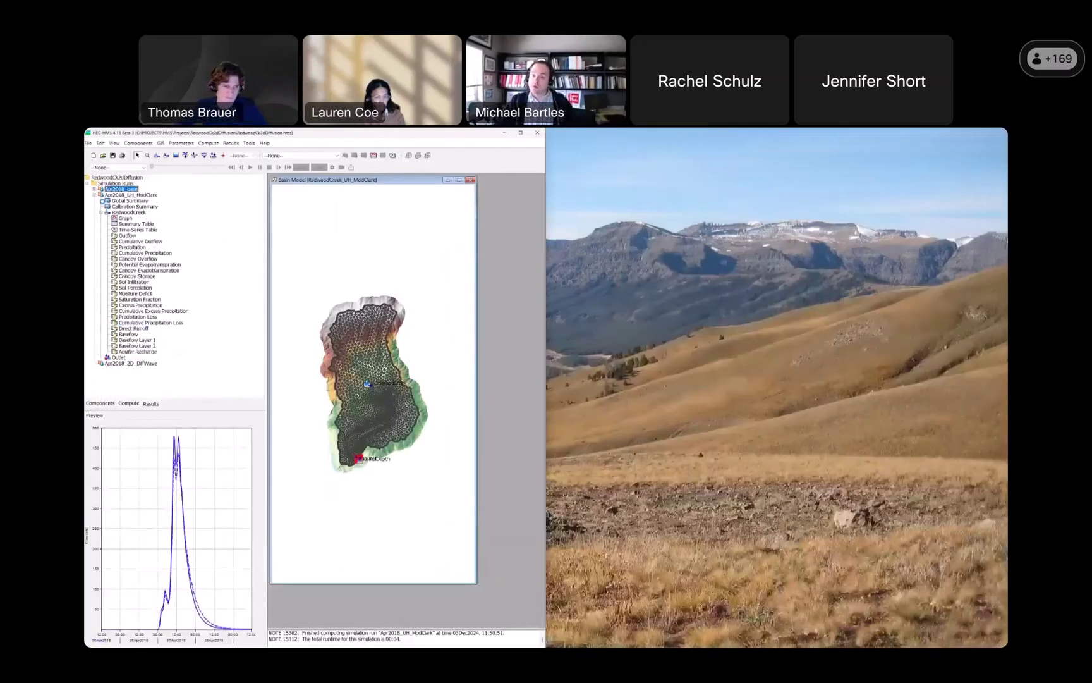
left_click(127, 363)
left_click(123, 380)
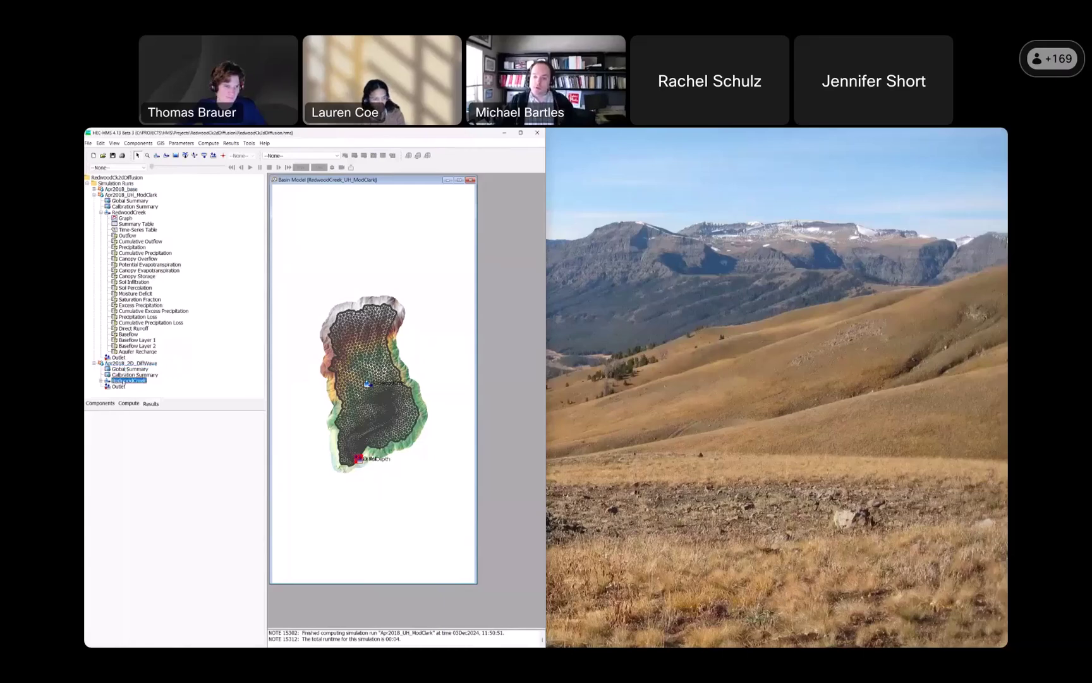
left_click(100, 380)
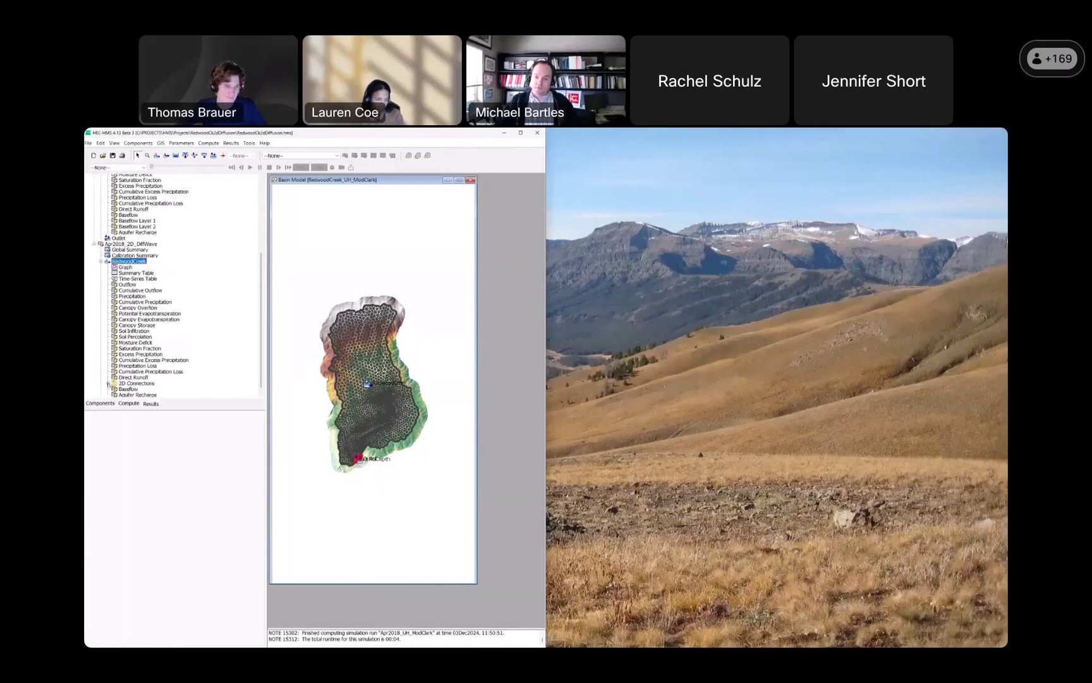
left_click(109, 371)
left_click(114, 377)
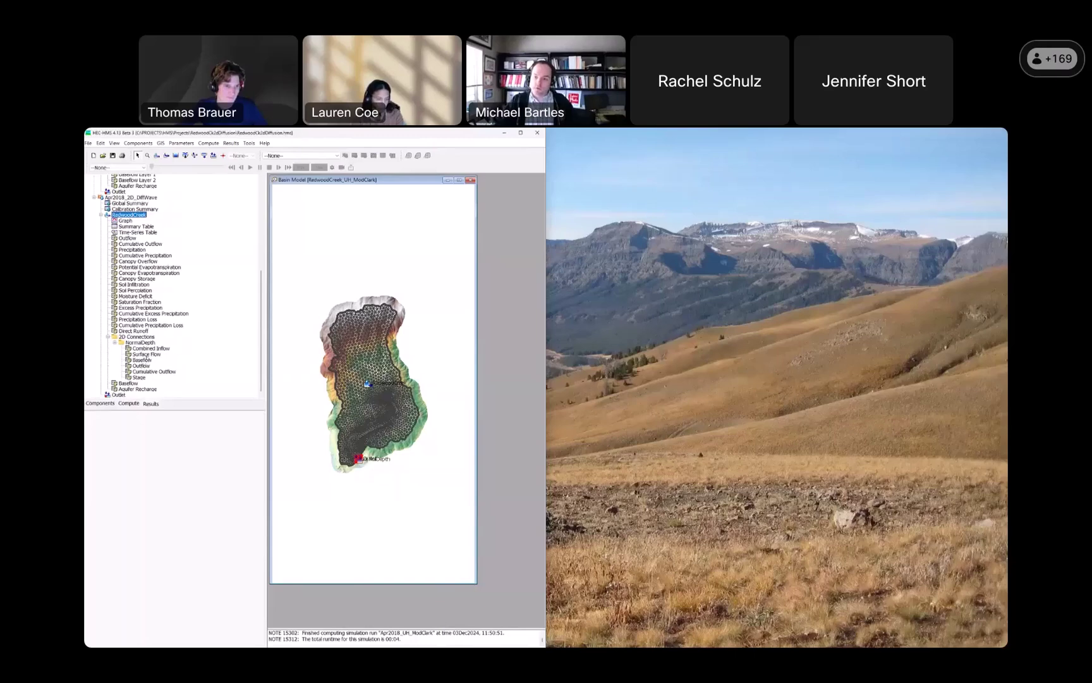
left_click(146, 356)
scroll(135, 318, "up", 9)
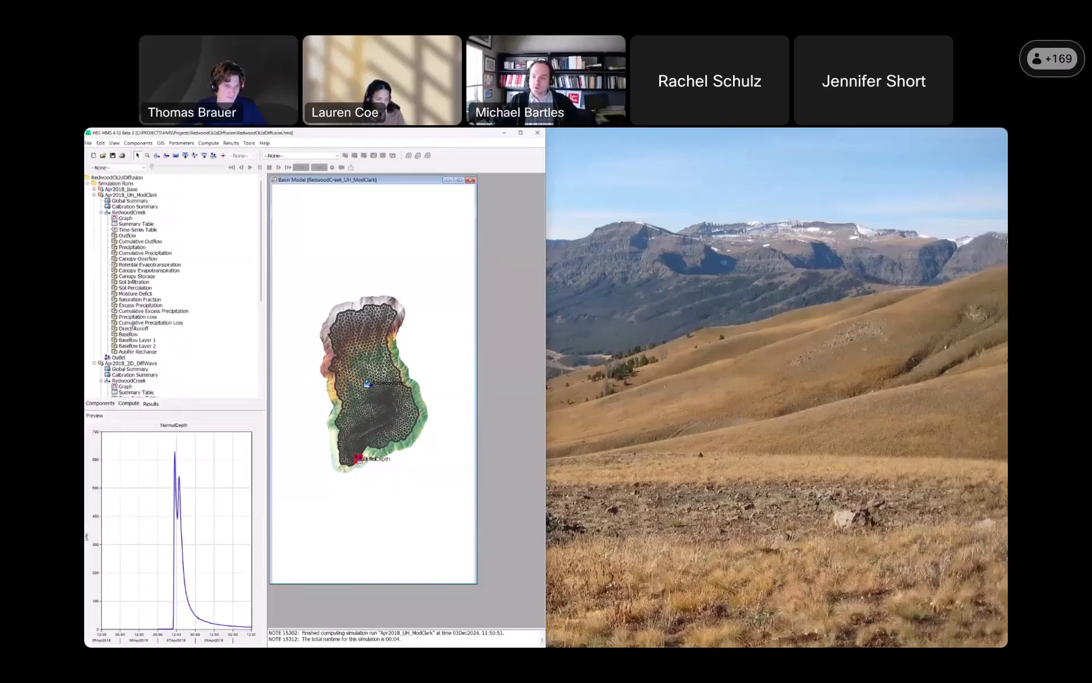
left_click(130, 329)
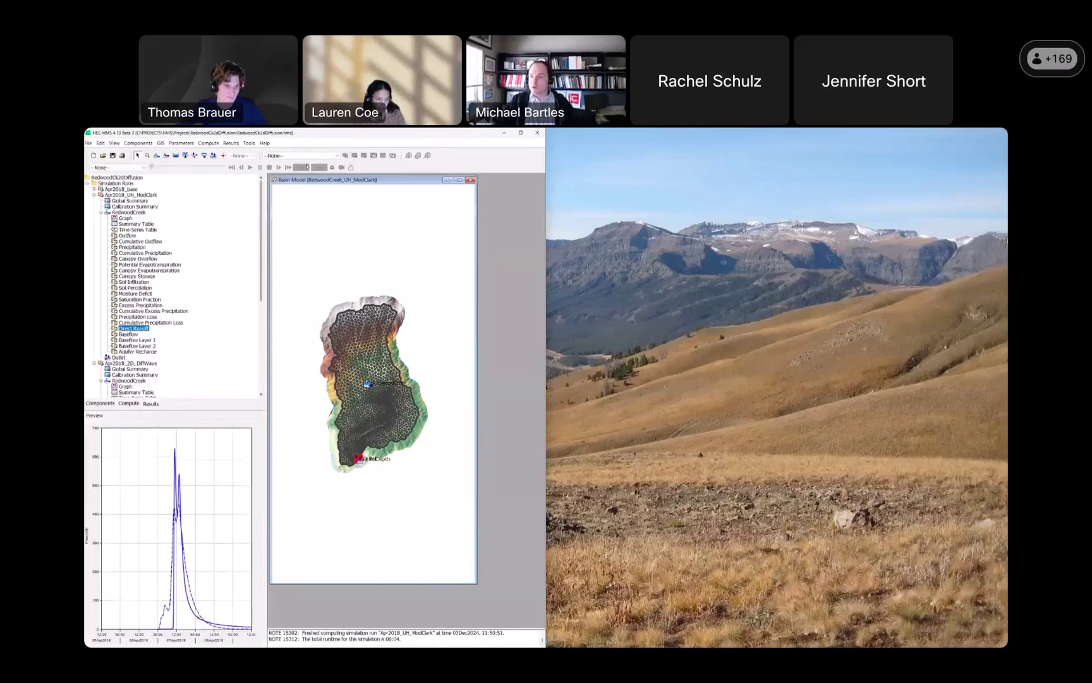
Compare the 2D surface flow and ModClark direct runoff in a maximized graph, close it, and collapse the run results.
left_click(373, 156)
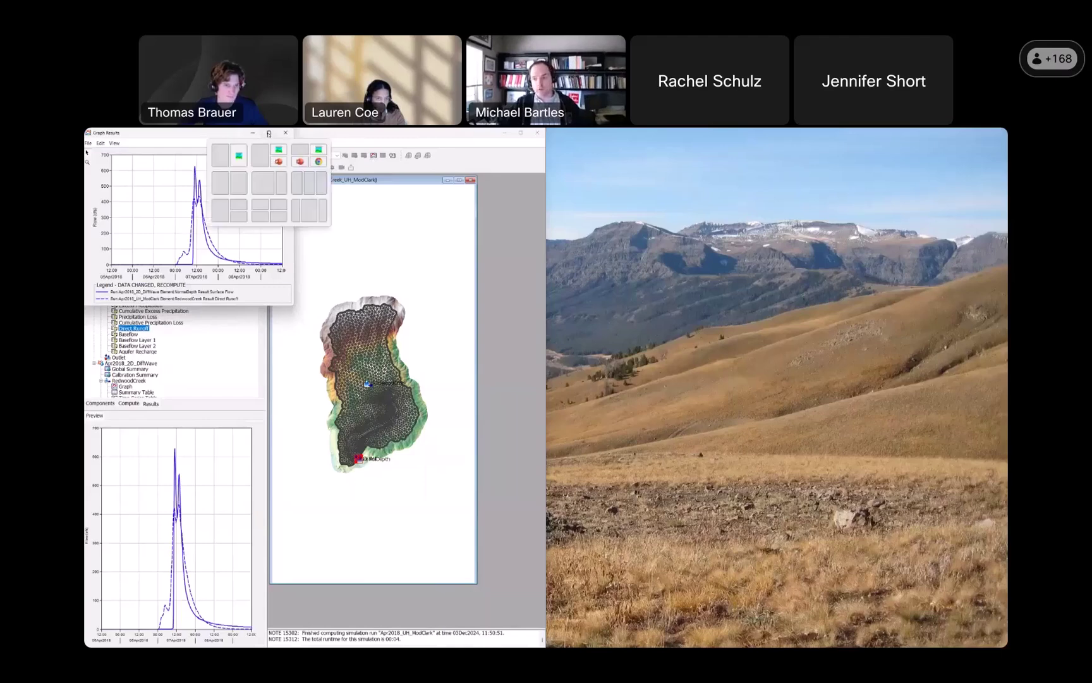
left_click(268, 134)
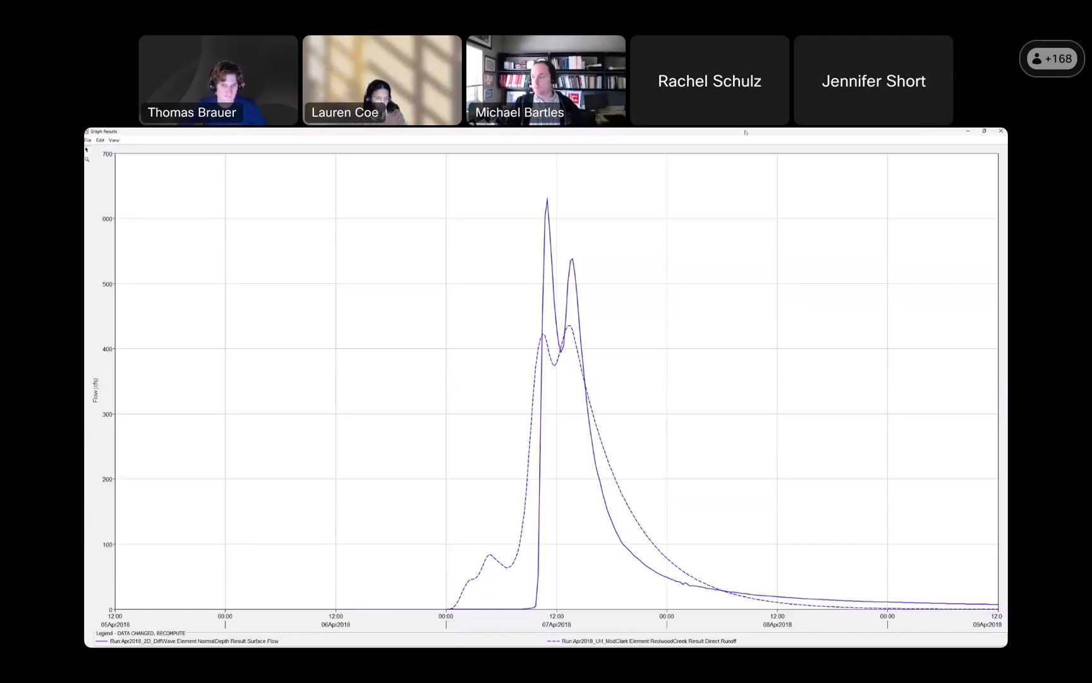
left_click_drag(746, 132, 720, 220)
left_click(769, 219)
left_click(94, 196)
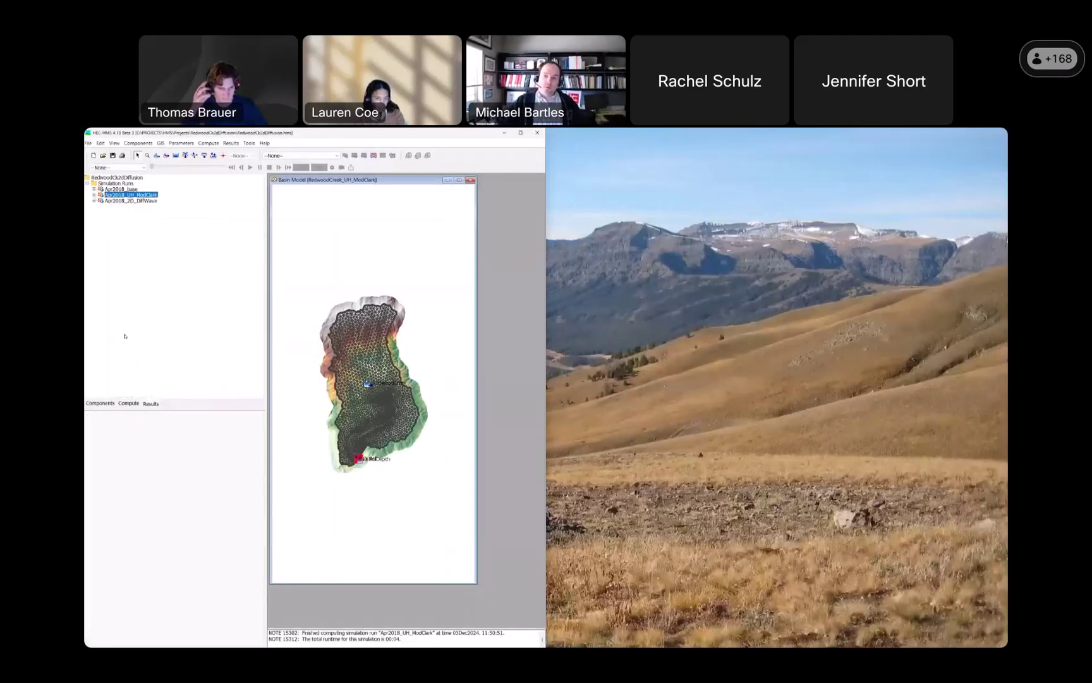
Set the ModClark transform method of RedwoodCreek in basin model RedwoodCreek_UH_ModClark to Variable Parameter and save the project.
left_click(103, 405)
left_click(137, 207)
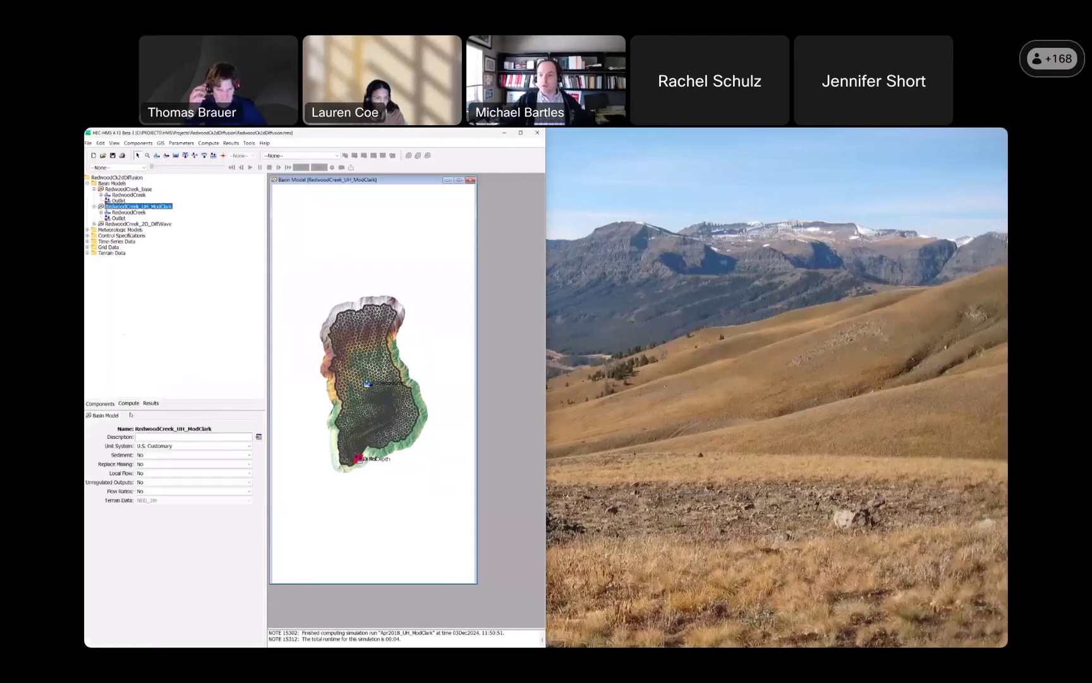
left_click(129, 212)
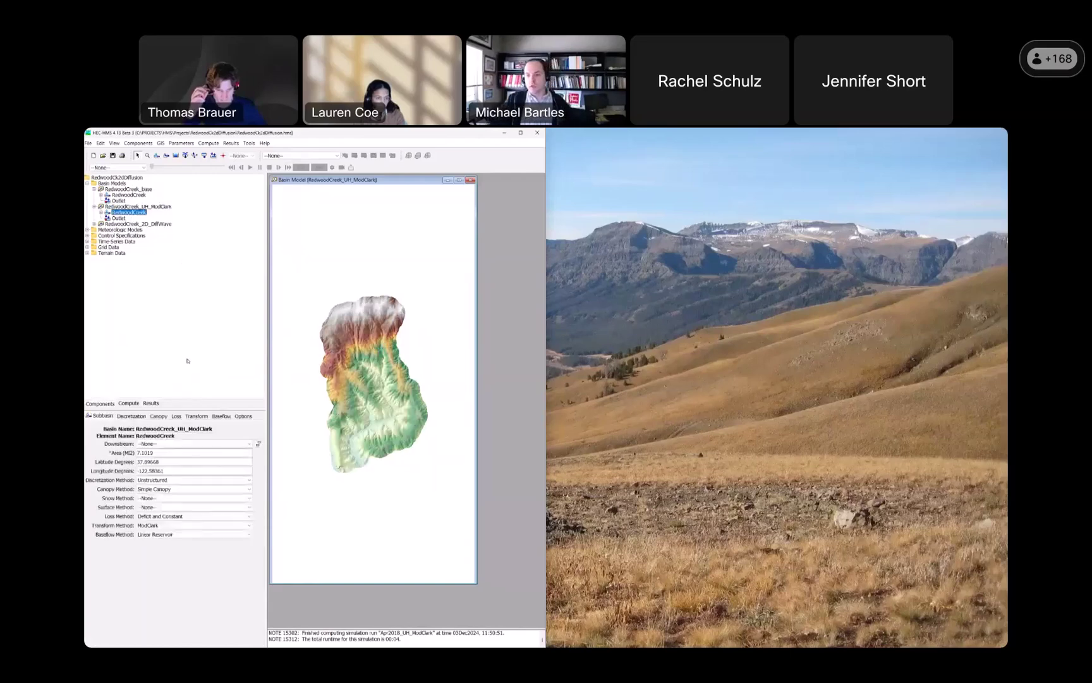
left_click(196, 415)
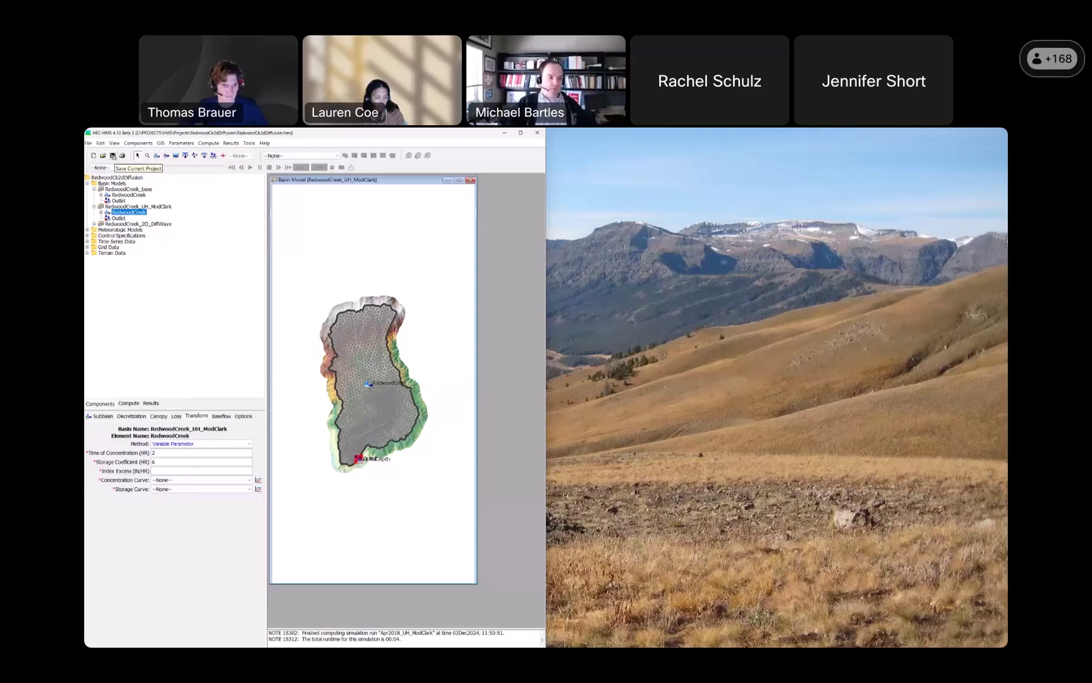
left_click(113, 155)
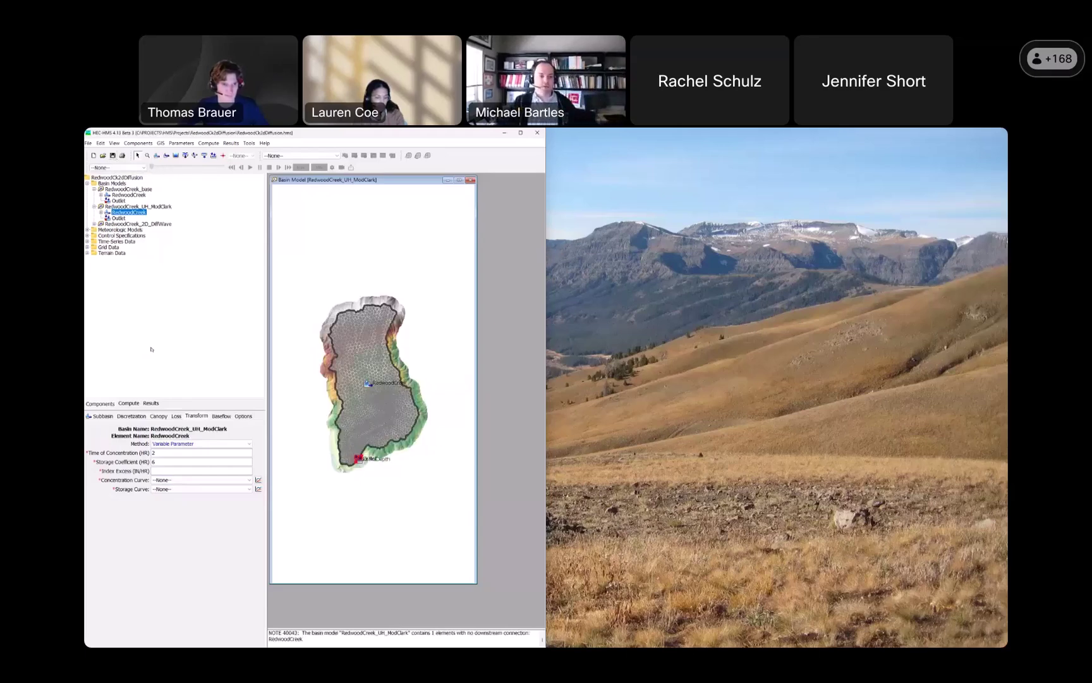